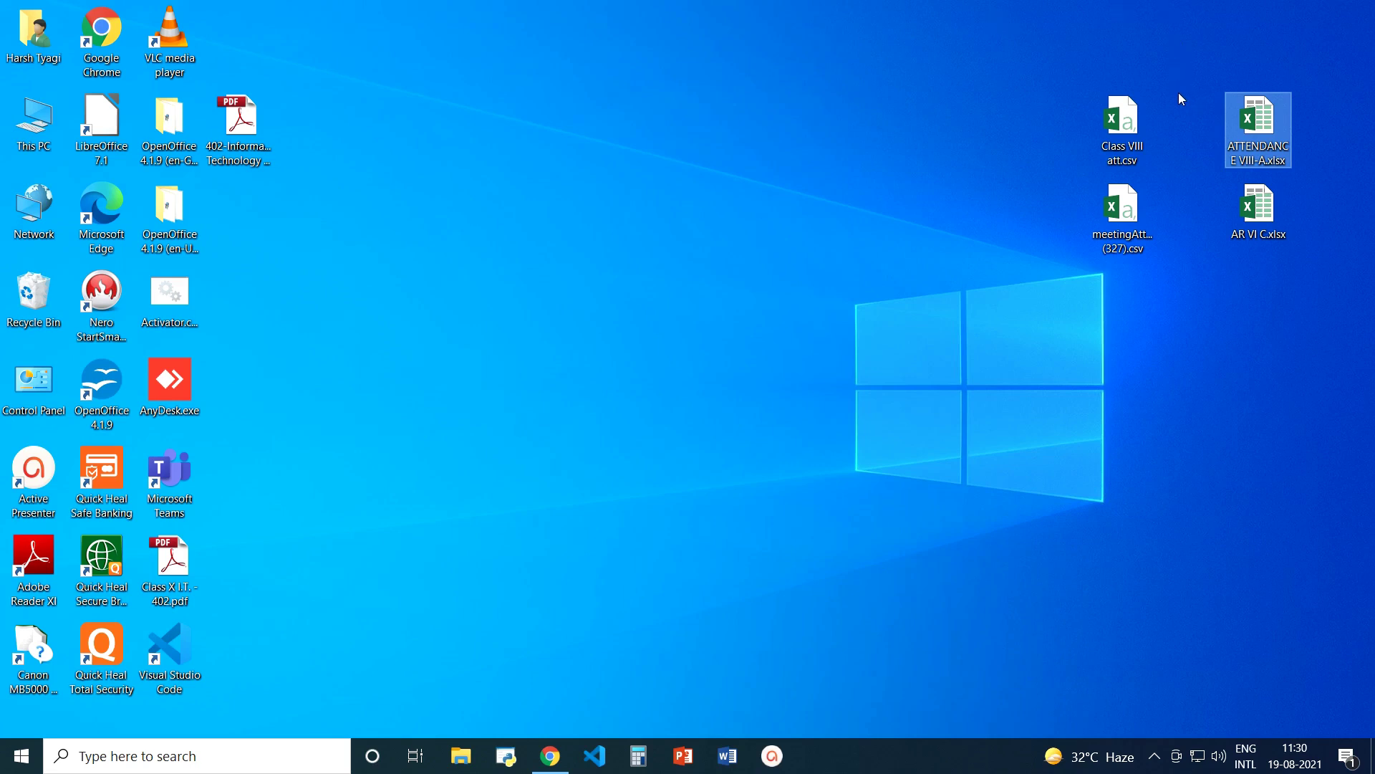
{"action": "left_click_drag", "start_coordinate": [1094, 60], "coordinate": [1137, 136]}
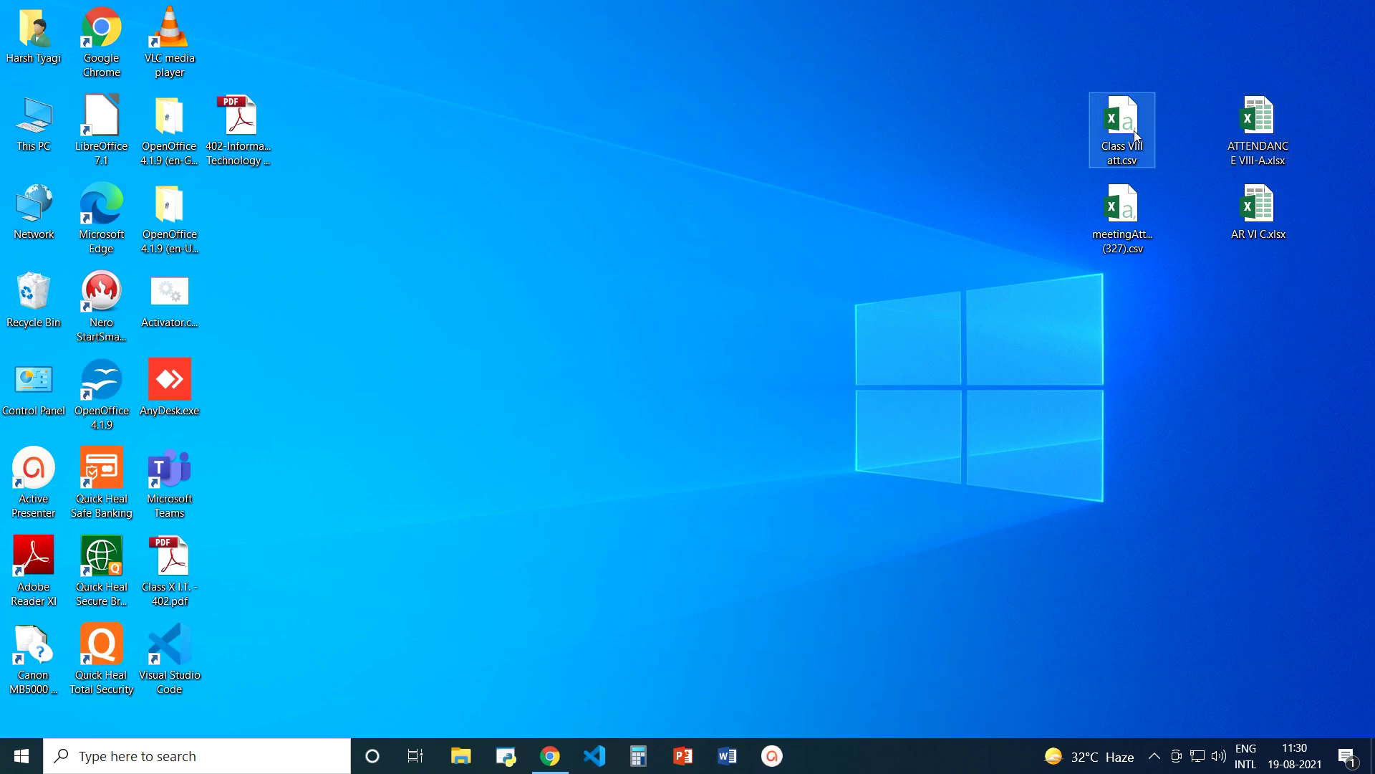
{"action": "left_click", "coordinate": [1001, 112]}
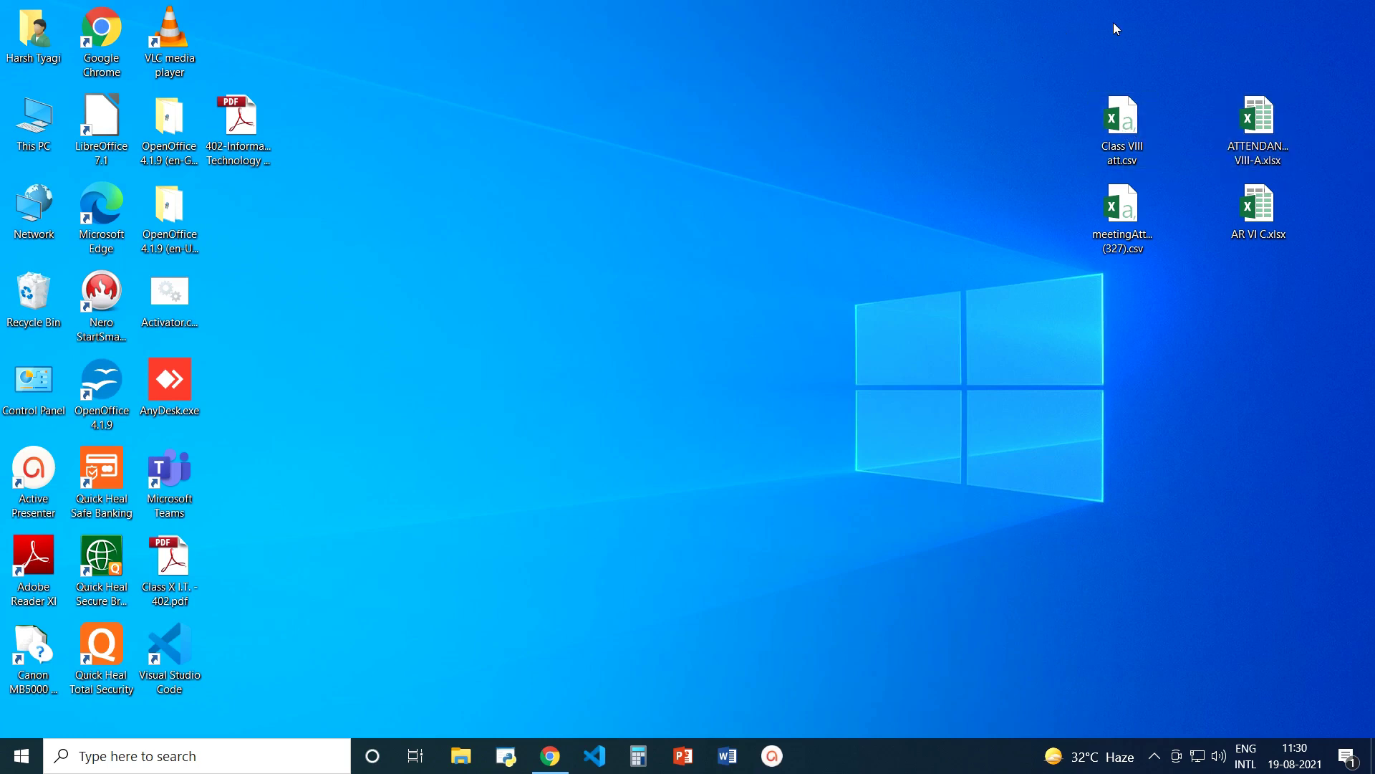
{"action": "left_click", "coordinate": [1262, 109]}
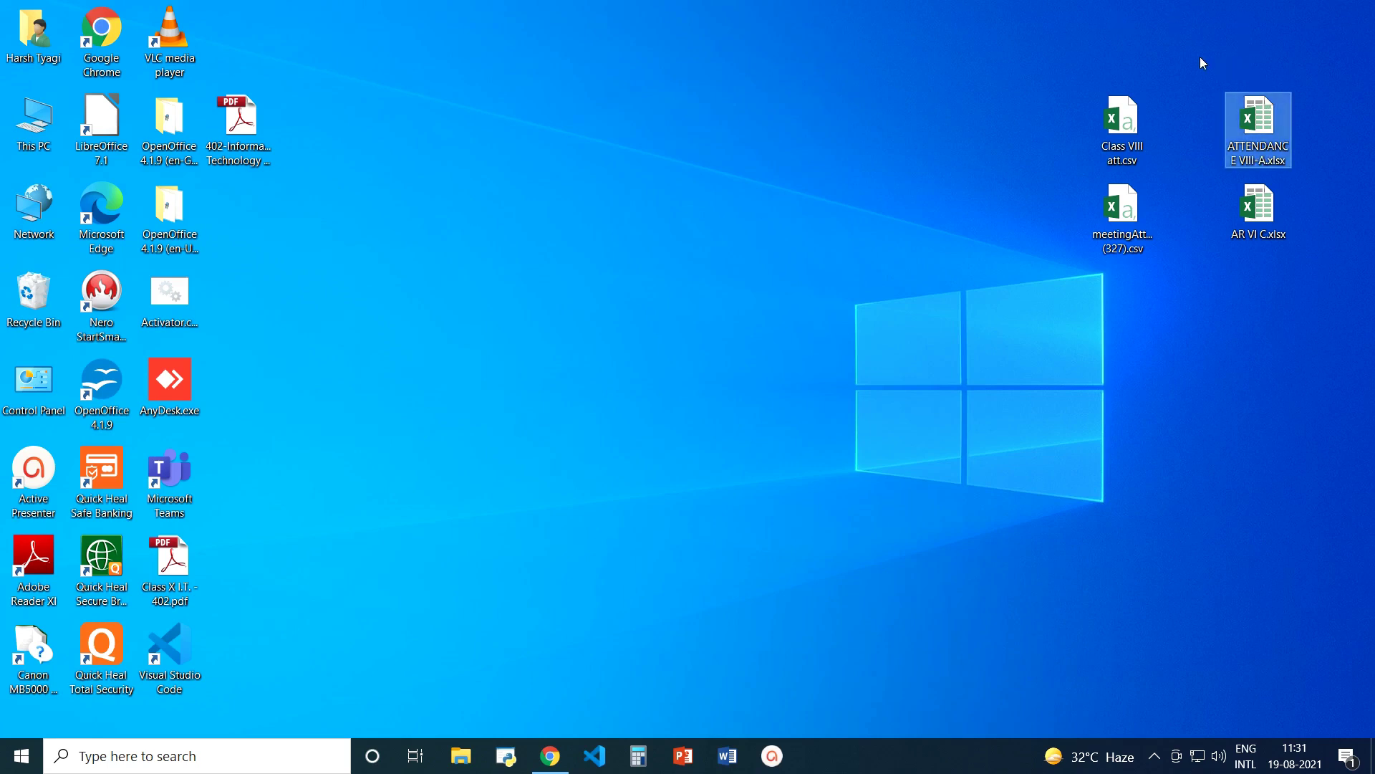
{"action": "left_click", "coordinate": [1145, 41]}
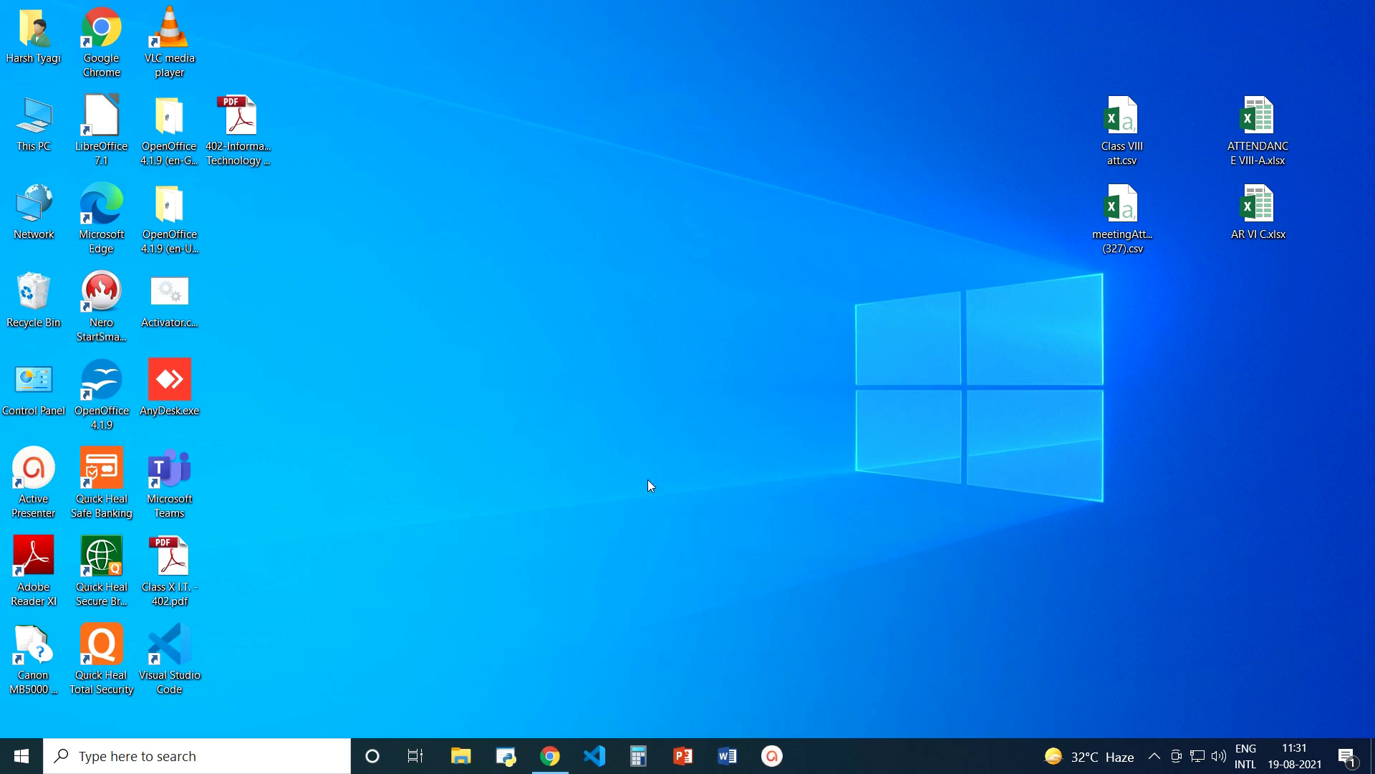
Switch to Microsoft Teams in Chrome, open the Class - VIII C.S. (2021-22) team, and expand the Class 8 Computer Sci meeting replies to its attendance reports
{"action": "left_click", "coordinate": [550, 755]}
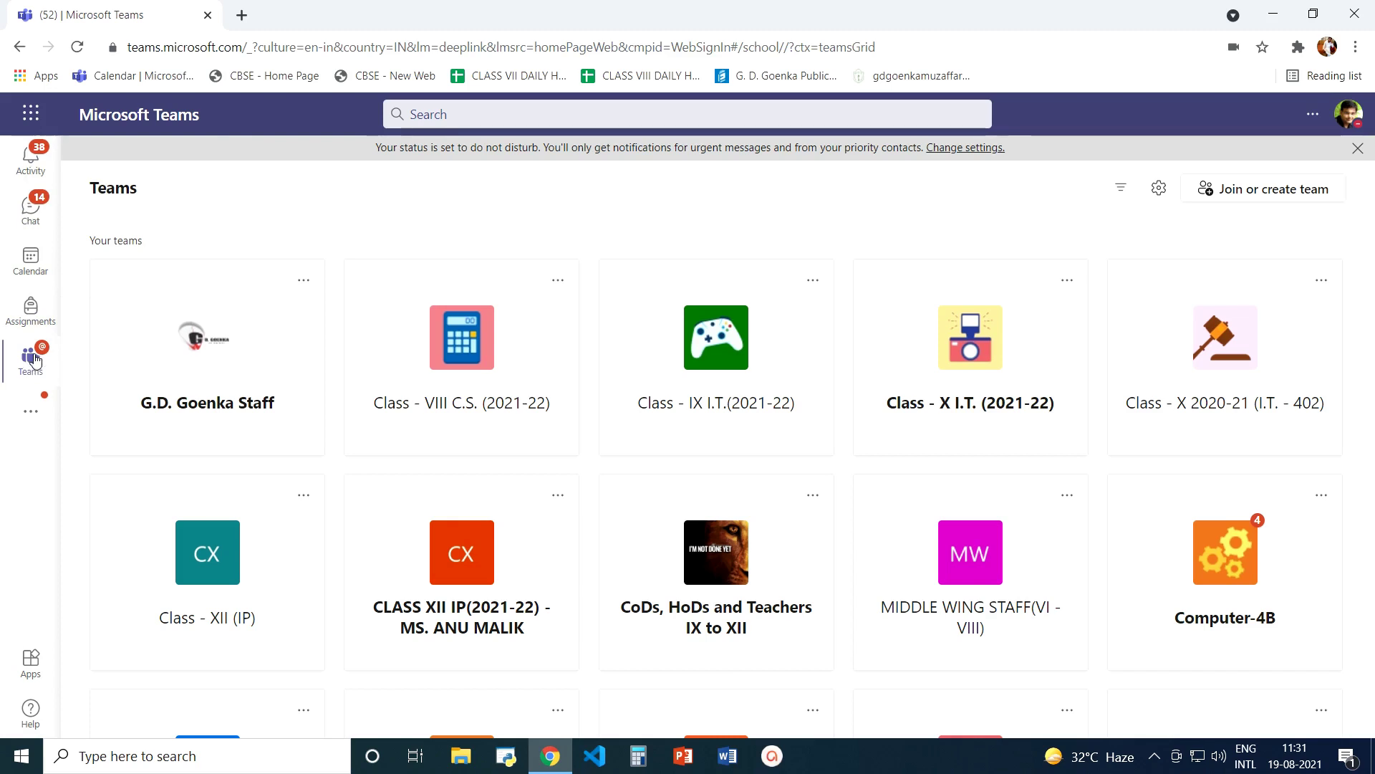
{"action": "scroll", "coordinate": [1018, 451], "scroll_direction": "down", "scroll_amount": 3}
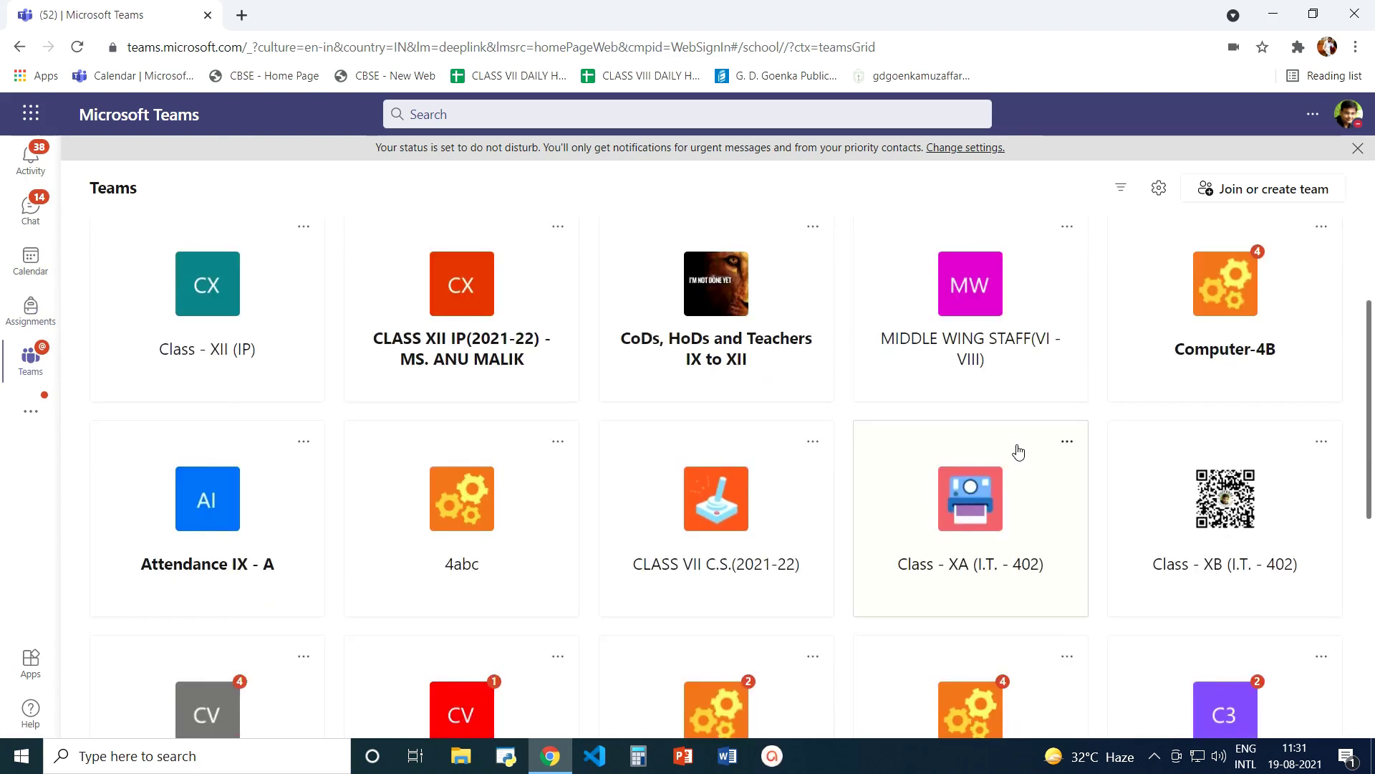
{"action": "scroll", "coordinate": [1018, 451], "scroll_direction": "up", "scroll_amount": 3}
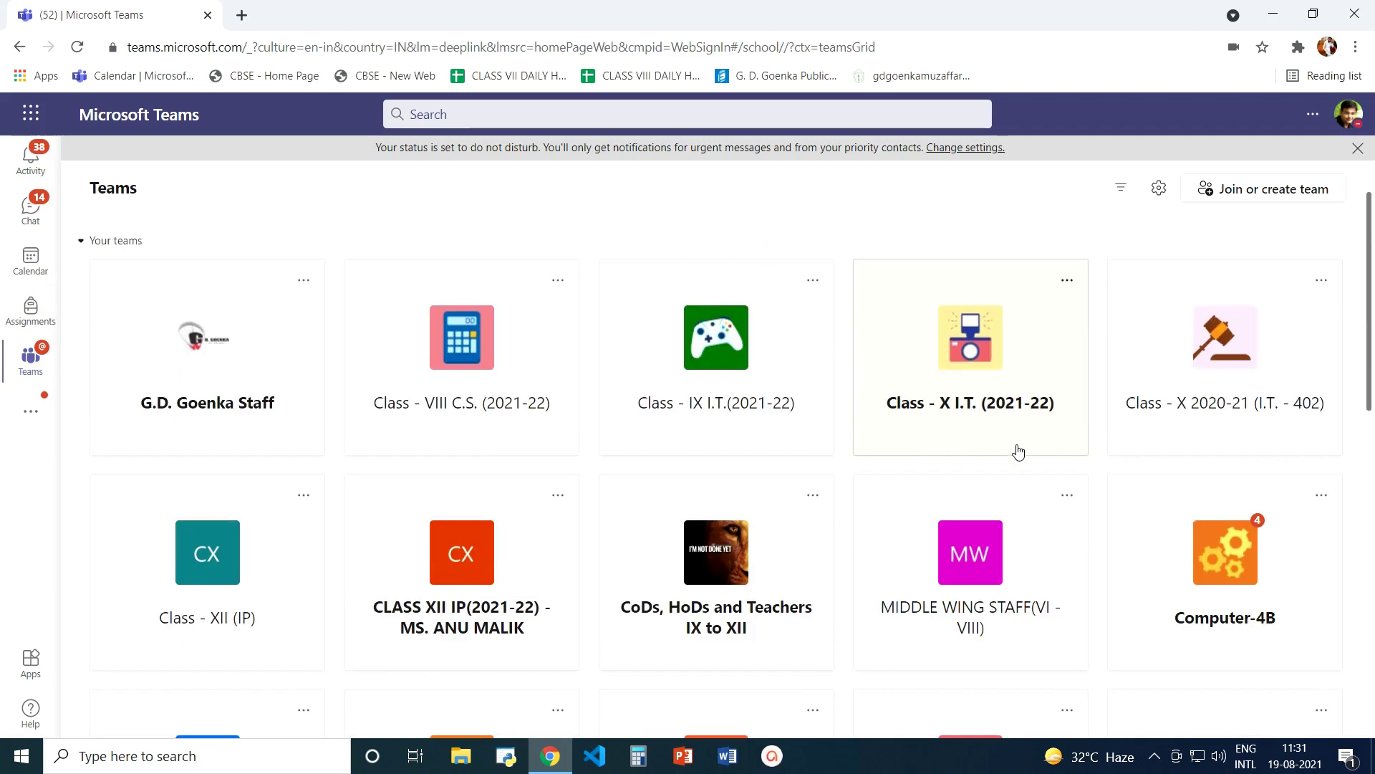
{"action": "left_click", "coordinate": [479, 343]}
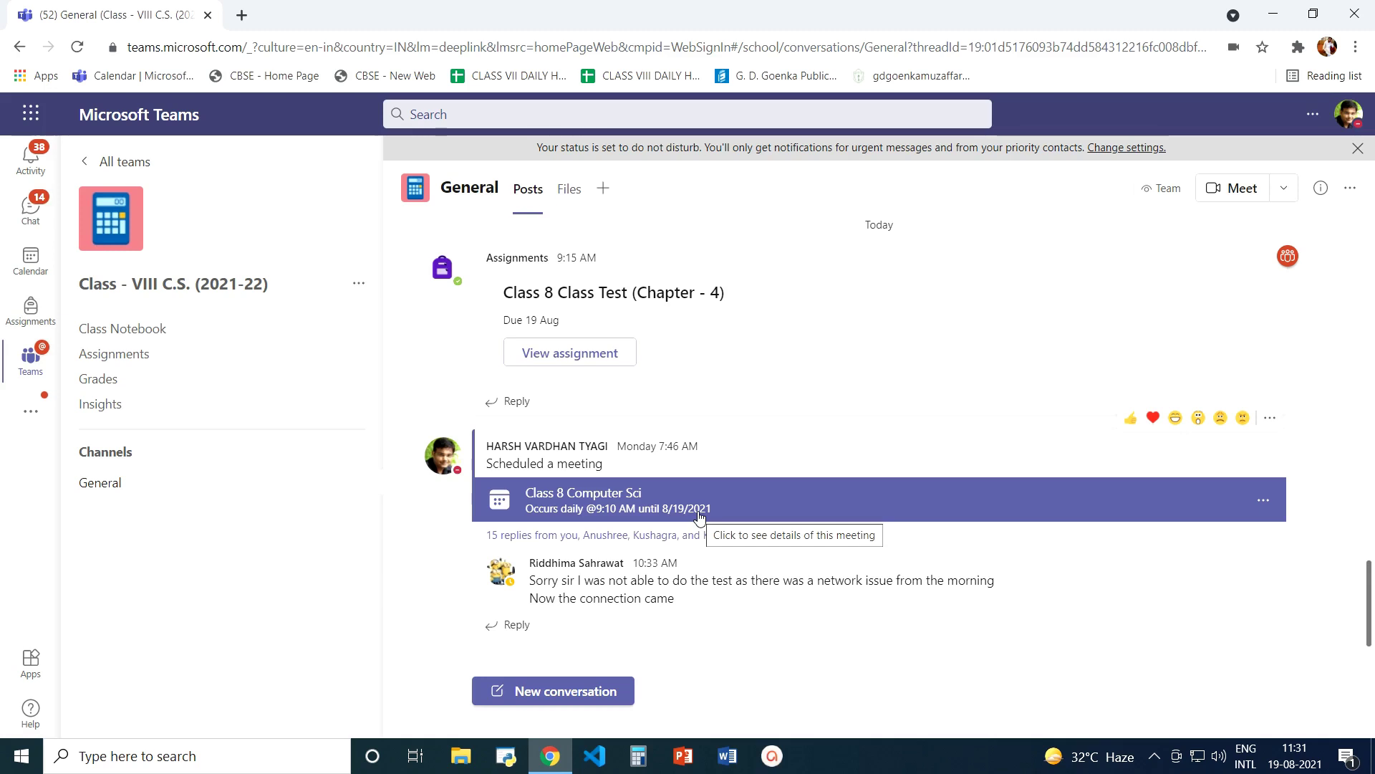
{"action": "left_click", "coordinate": [544, 536]}
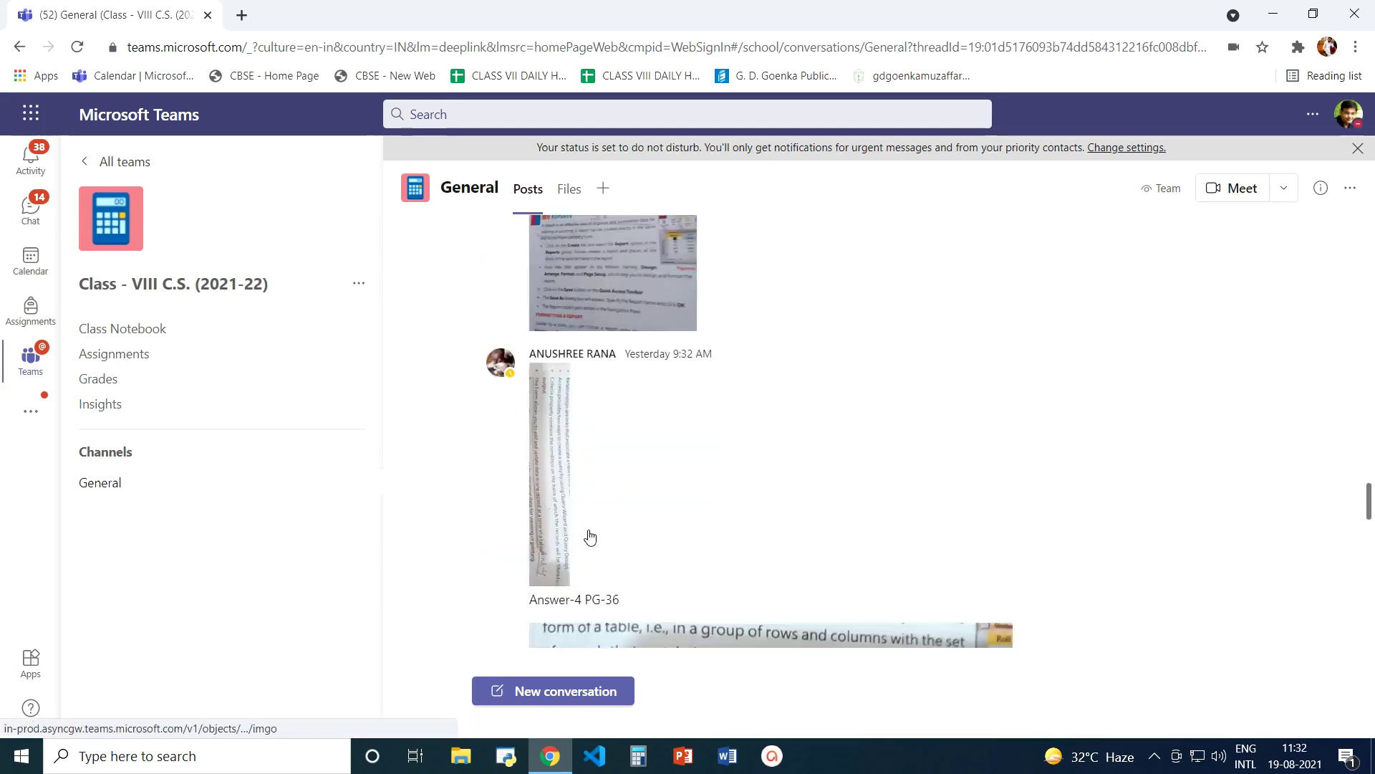
{"action": "scroll", "coordinate": [589, 537], "scroll_direction": "down", "scroll_amount": 10}
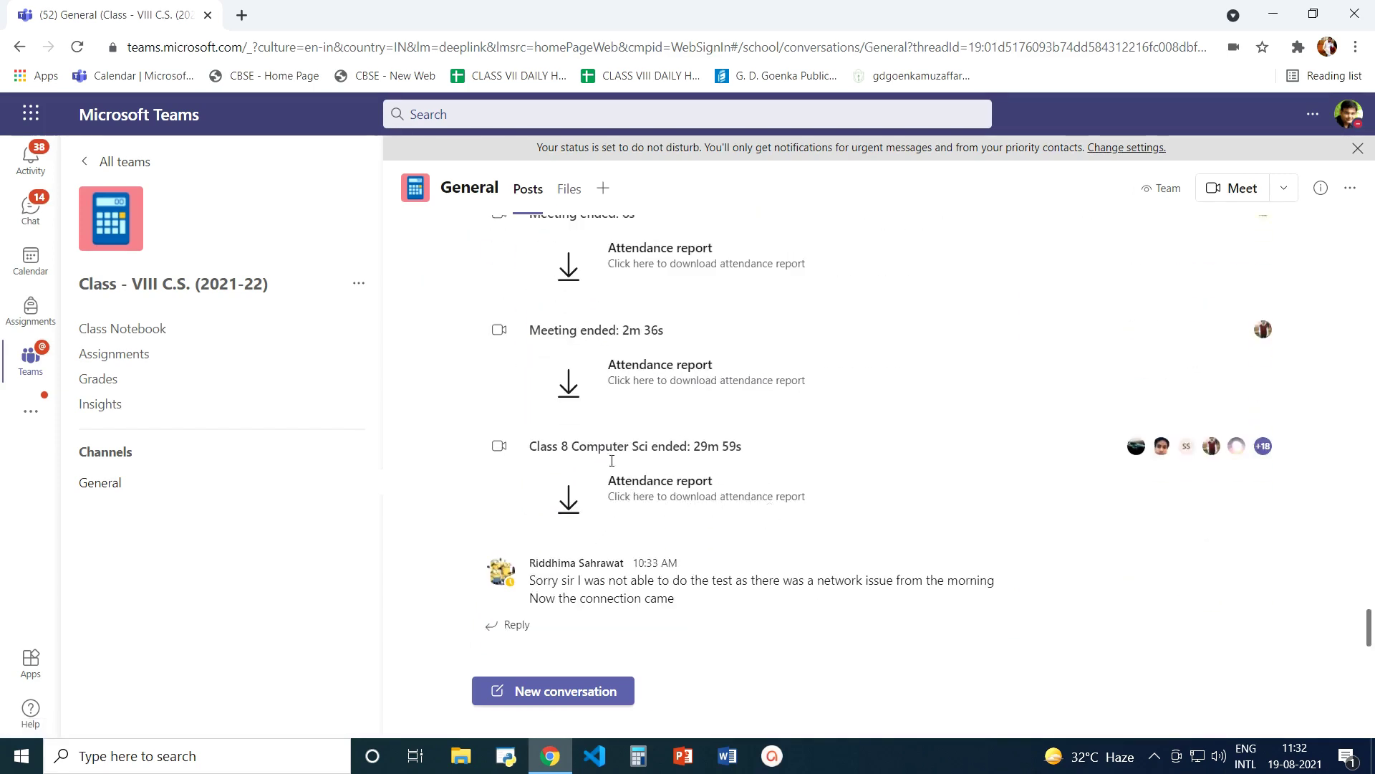
Download the attendance report of the 29m 59s Class 8 Computer Sci meeting as Class VIII att.csv, replacing the existing file
{"action": "left_click", "coordinate": [619, 496]}
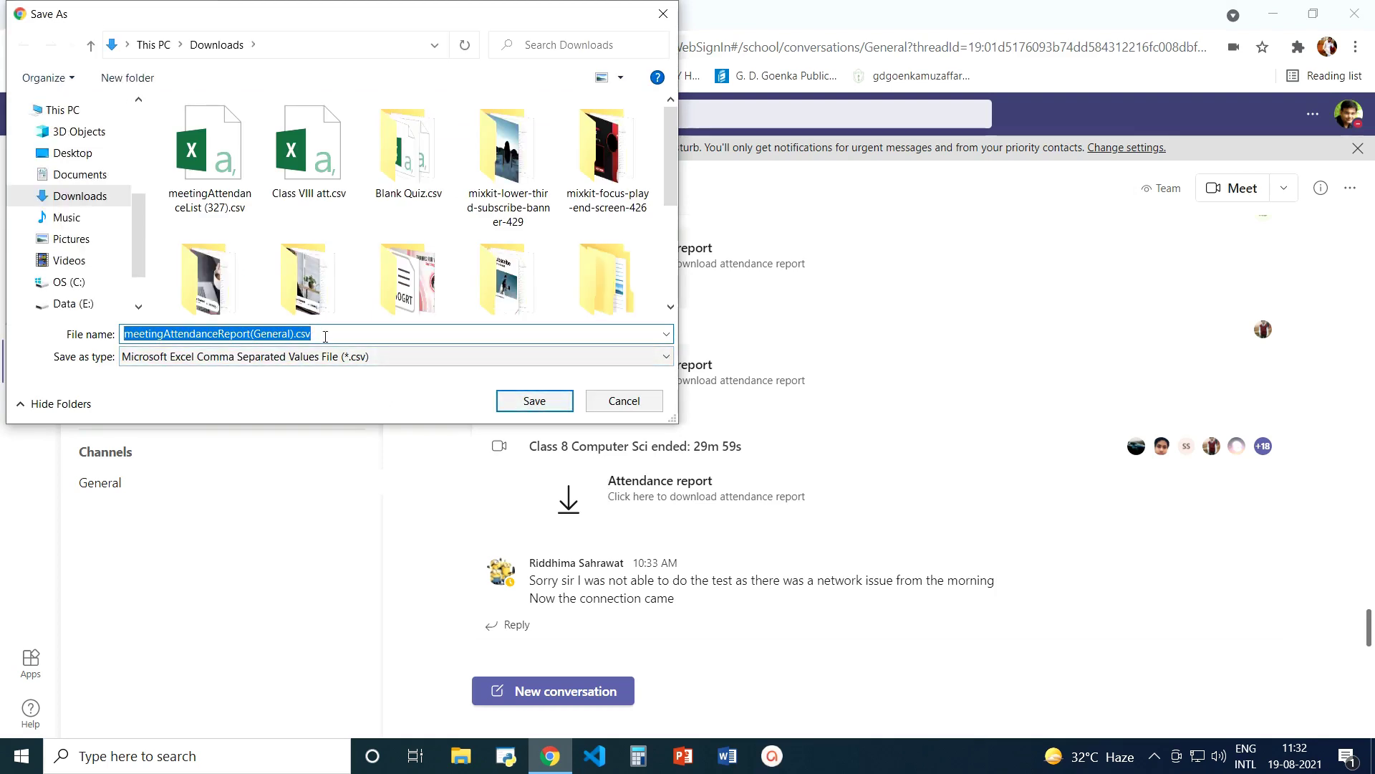
{"action": "type", "text": "cLASS "}
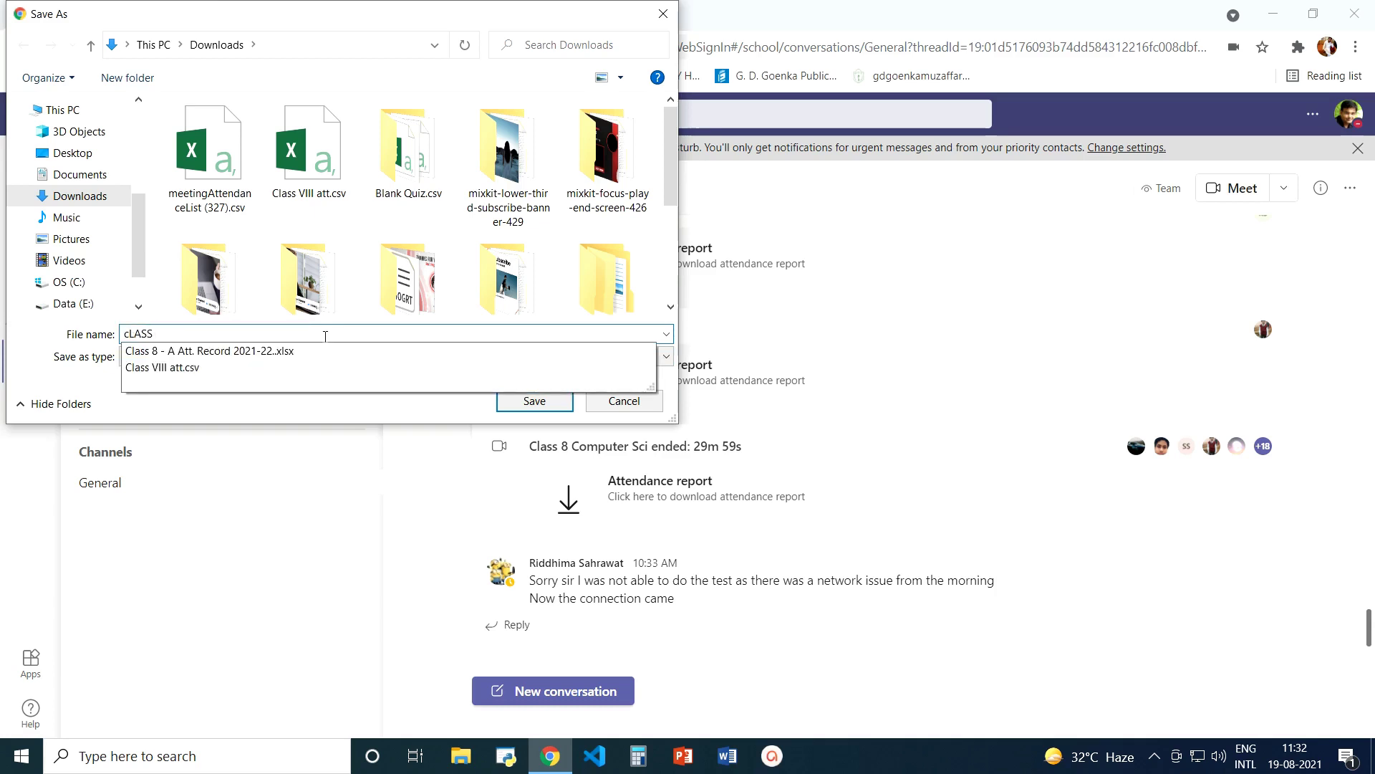
{"action": "type", "text": "vtt"}
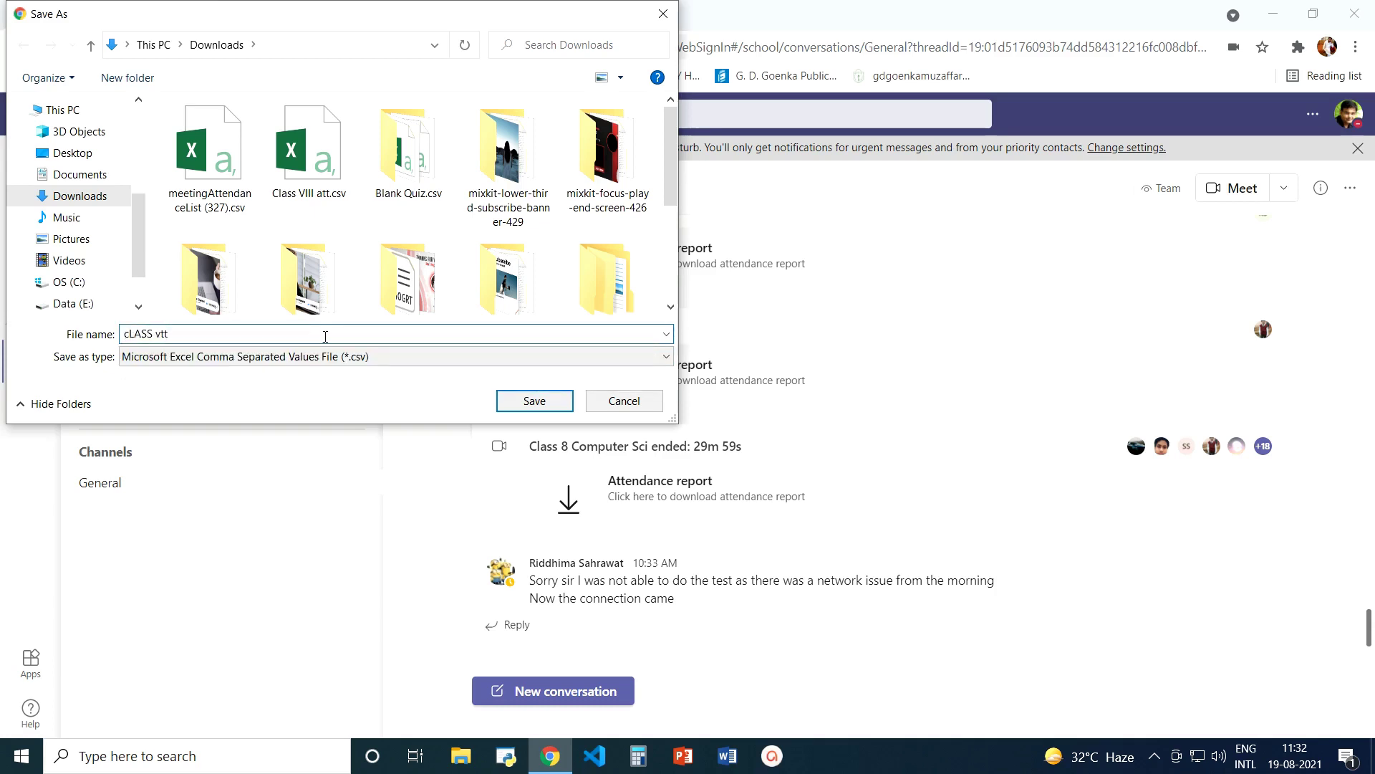
{"action": "key", "text": "BackSpace"}
{"action": "key", "text": "BackSpace"}
{"action": "key", "text": "BackSpace"}
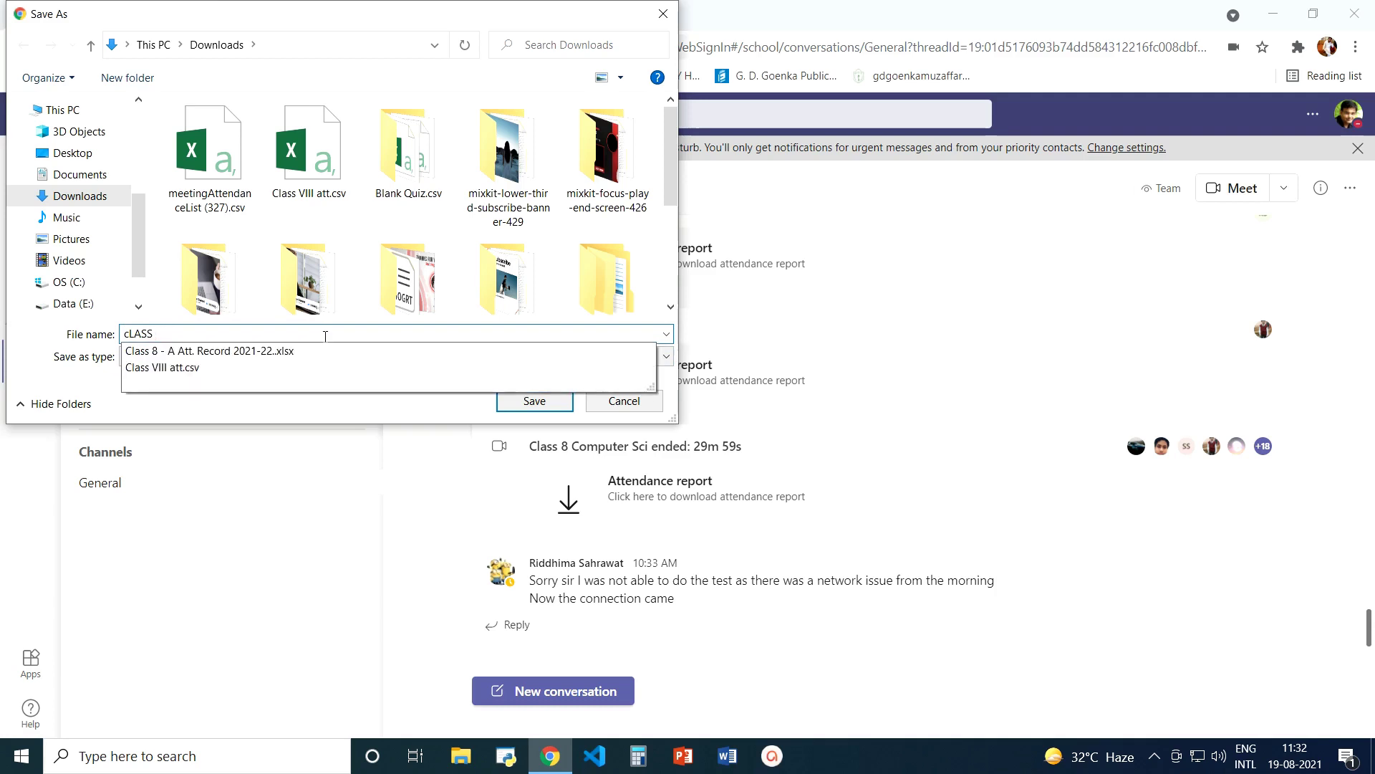
{"action": "left_click", "coordinate": [201, 368]}
{"action": "left_click", "coordinate": [510, 401]}
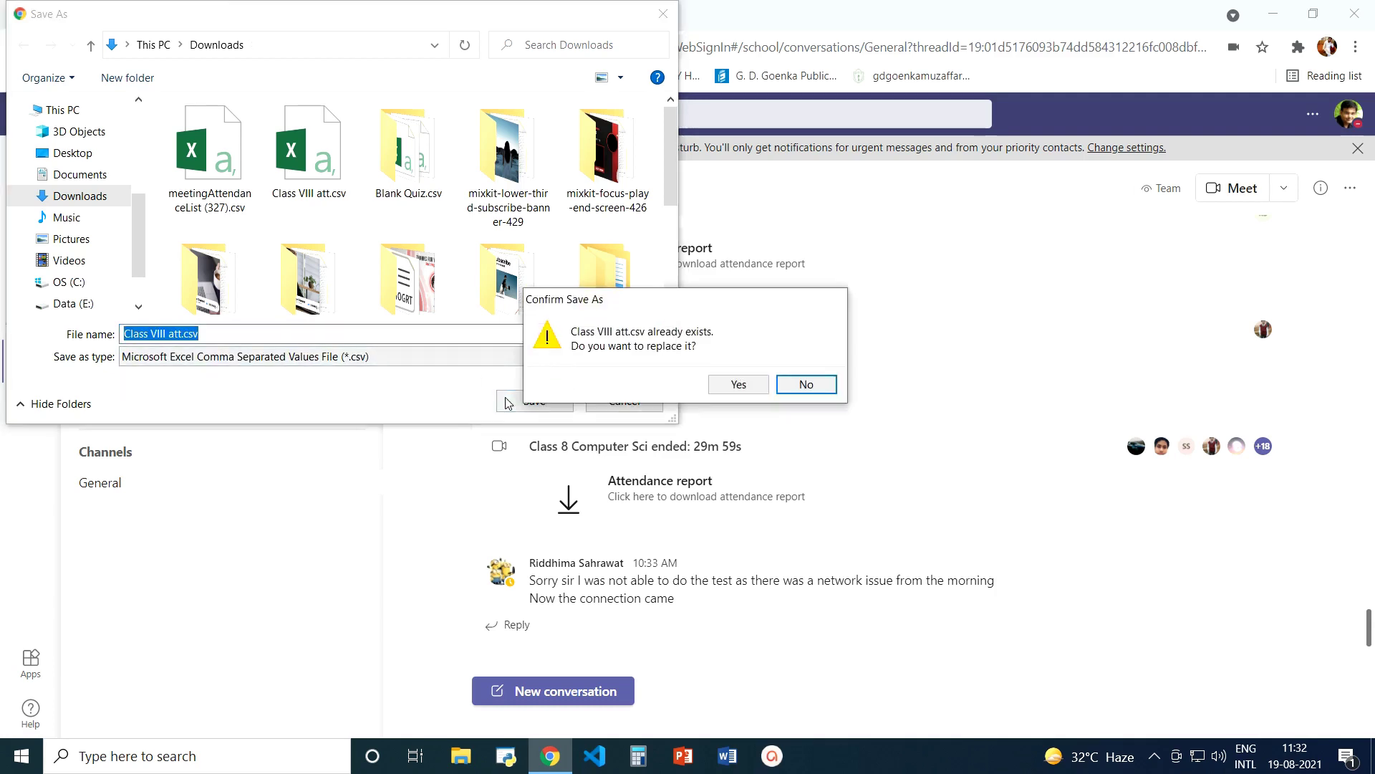
{"action": "left_click", "coordinate": [738, 384]}
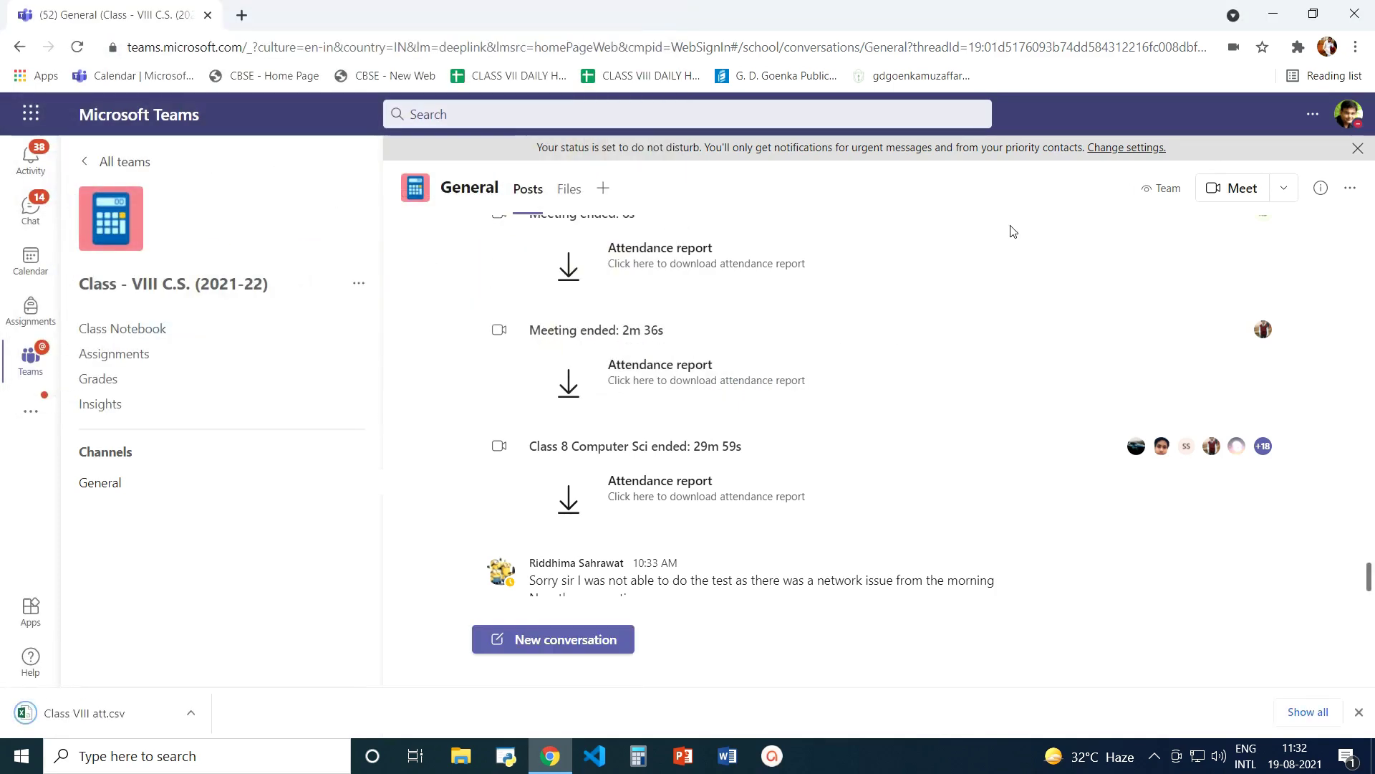
Minimize the browser and open Class VIII att.csv from the desktop in Excel
{"action": "left_click", "coordinate": [1270, 13]}
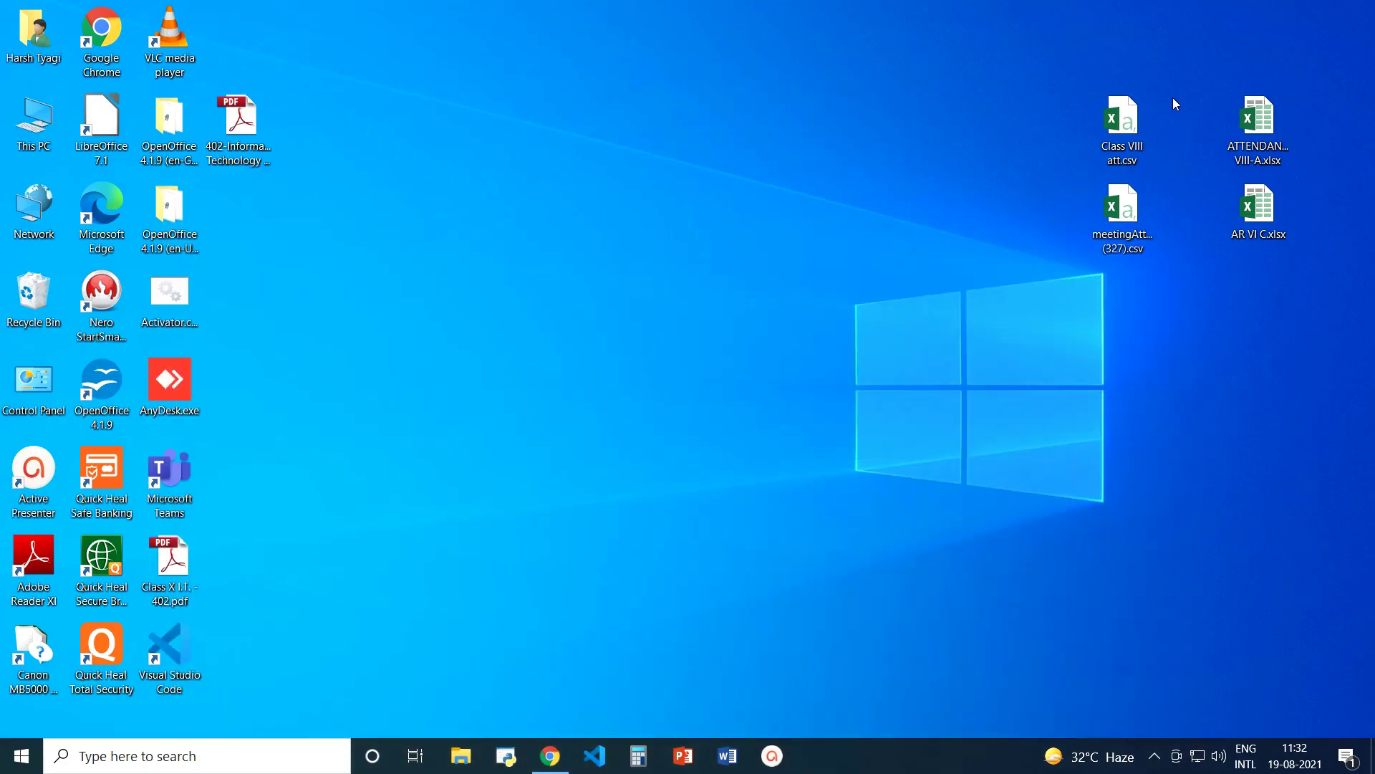
{"action": "left_click", "coordinate": [1129, 133]}
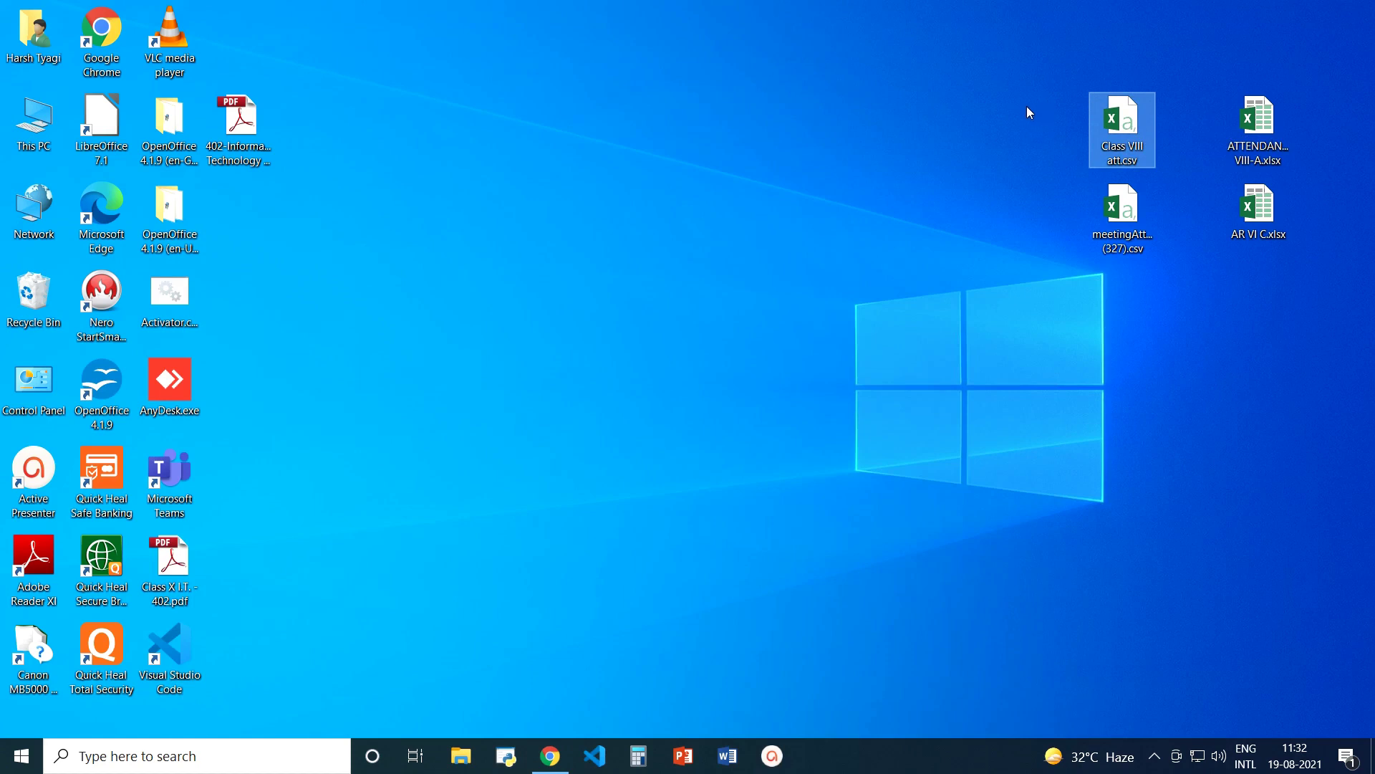
{"action": "double_click", "coordinate": [1124, 124]}
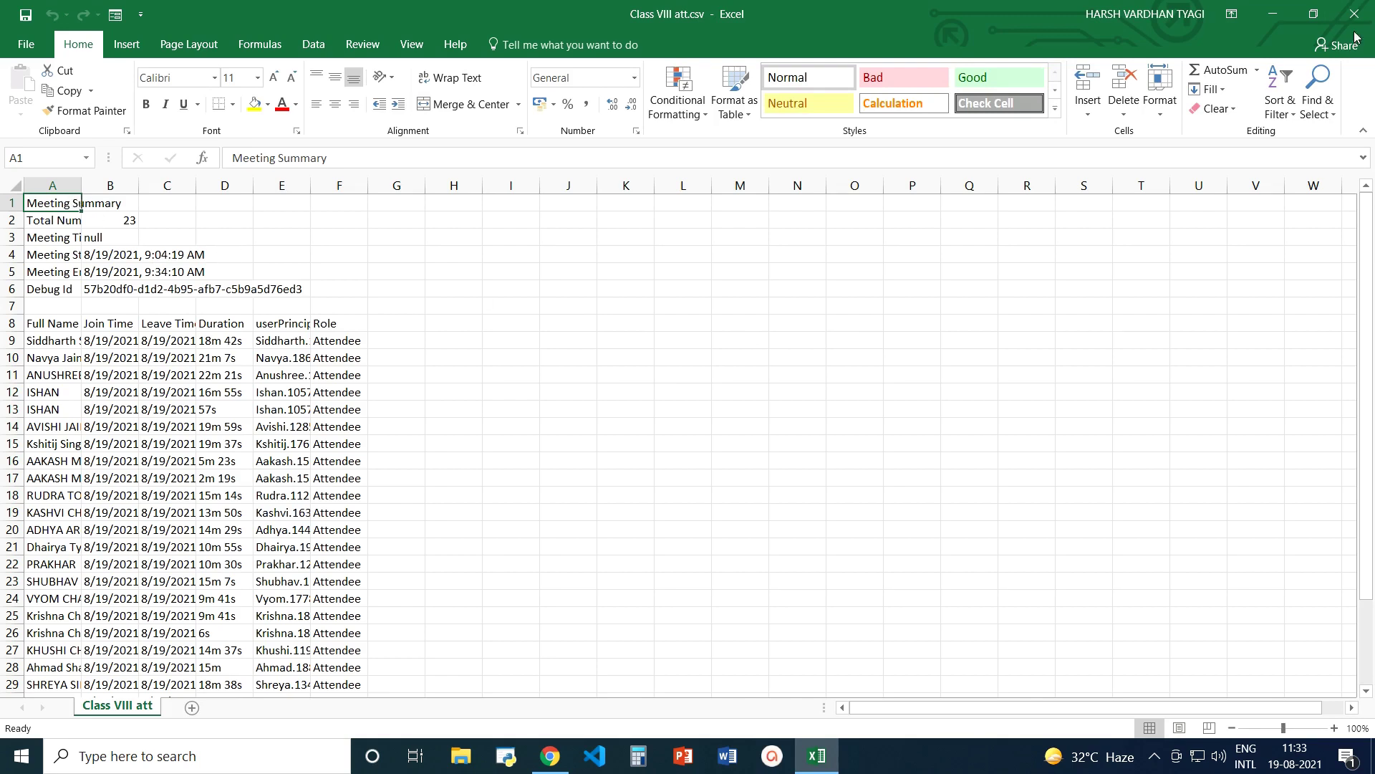
Minimize the meeting report and open the ATTENDANCE VIII-A.xlsx workbook from the desktop
{"action": "left_click", "coordinate": [1276, 10]}
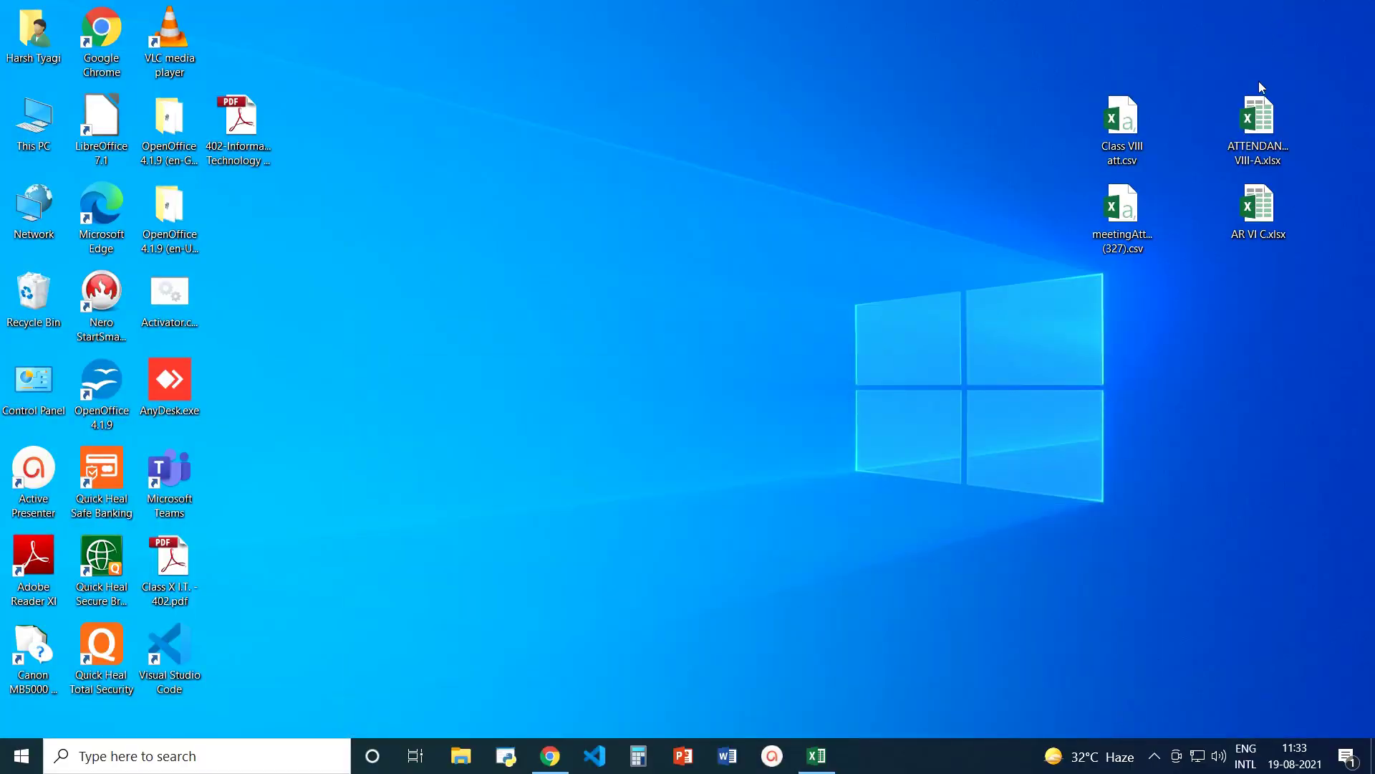
{"action": "left_click", "coordinate": [1261, 121]}
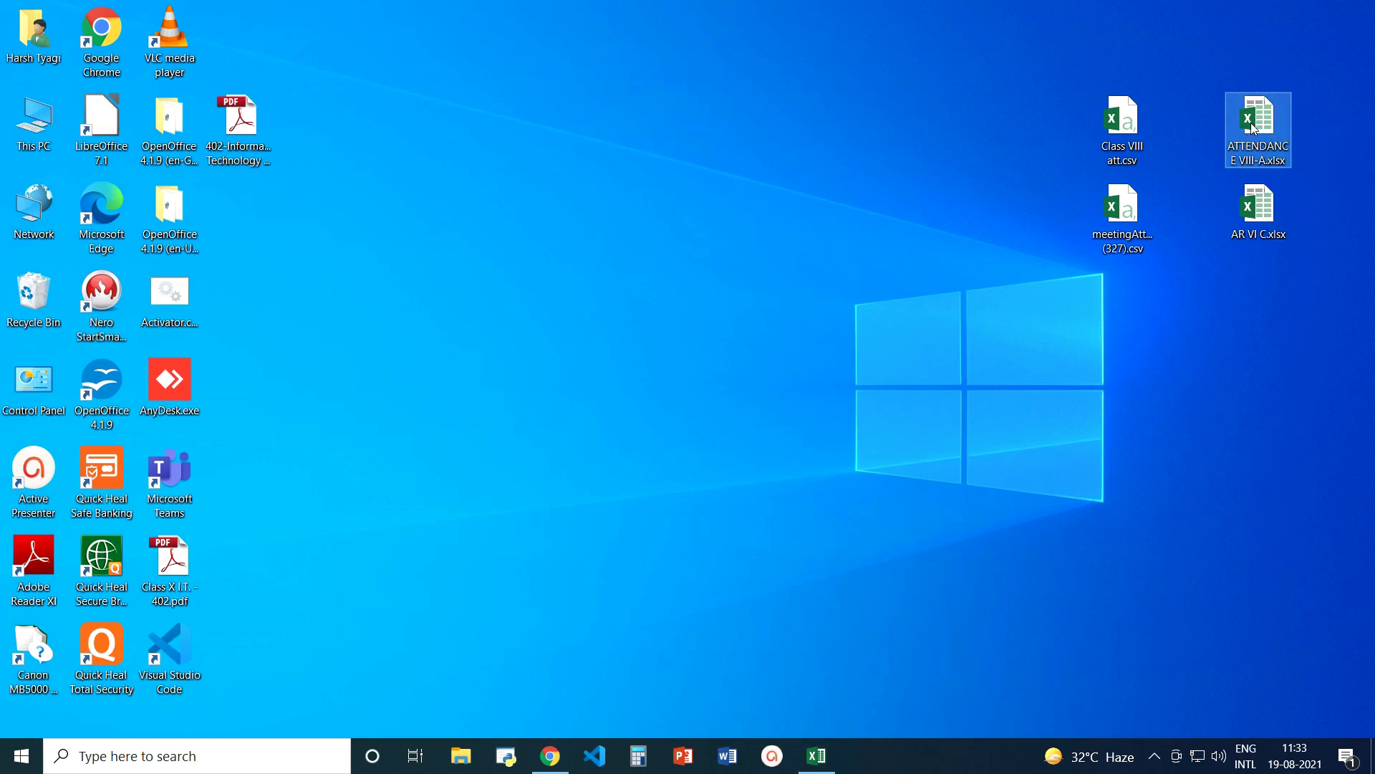
{"action": "double_click", "coordinate": [1255, 129]}
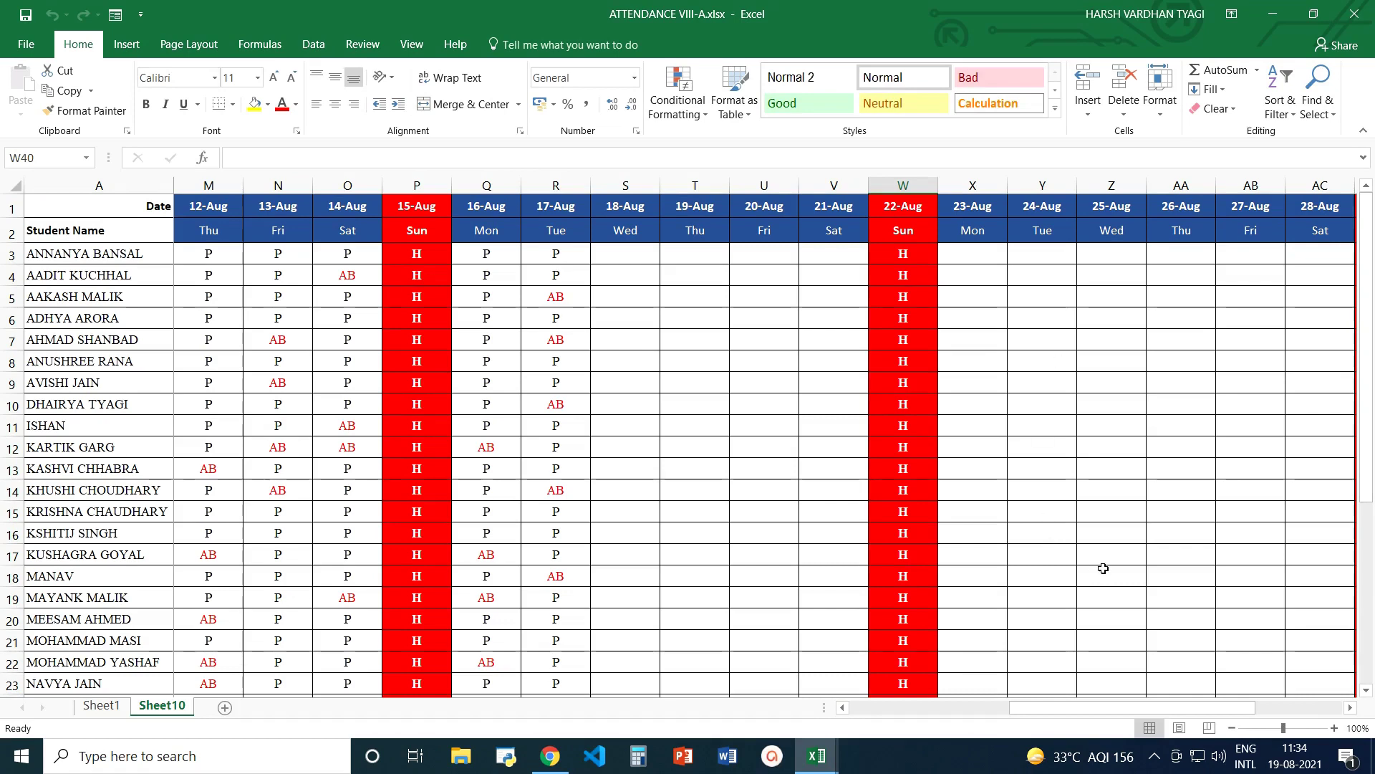
Review the student names and daily August attendance marks on Sheet10, and select the first student's 19-Aug cell
{"action": "left_click", "coordinate": [902, 716]}
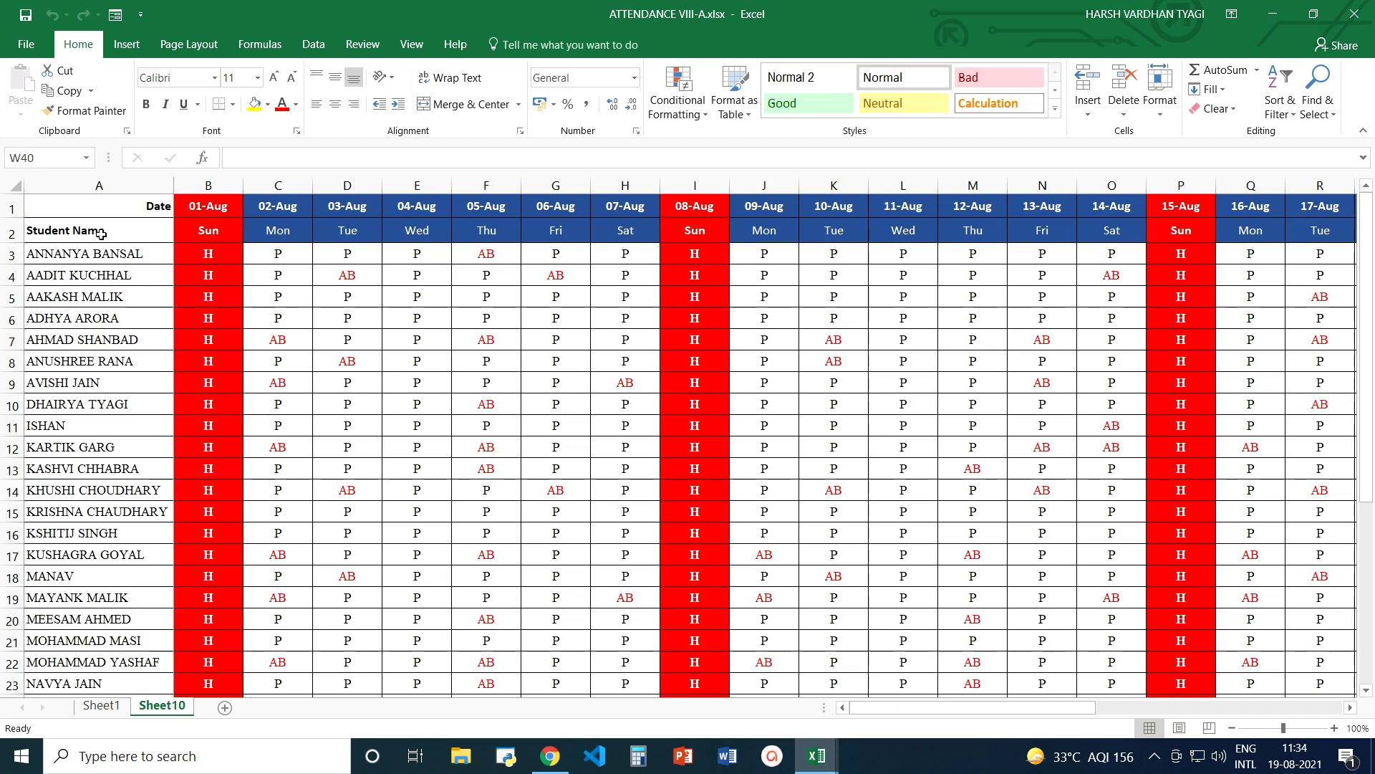
{"action": "left_click_drag", "start_coordinate": [97, 250], "coordinate": [123, 619]}
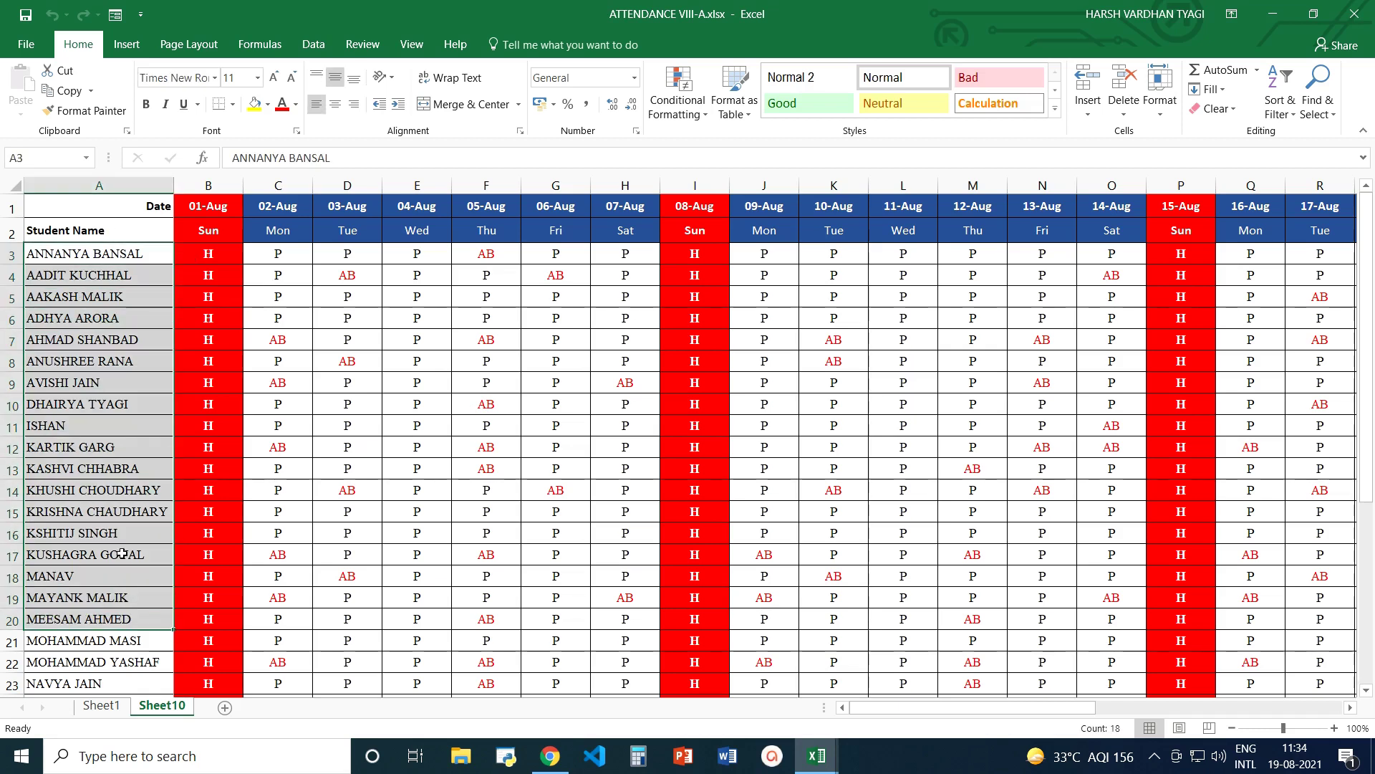
{"action": "left_click", "coordinate": [423, 335]}
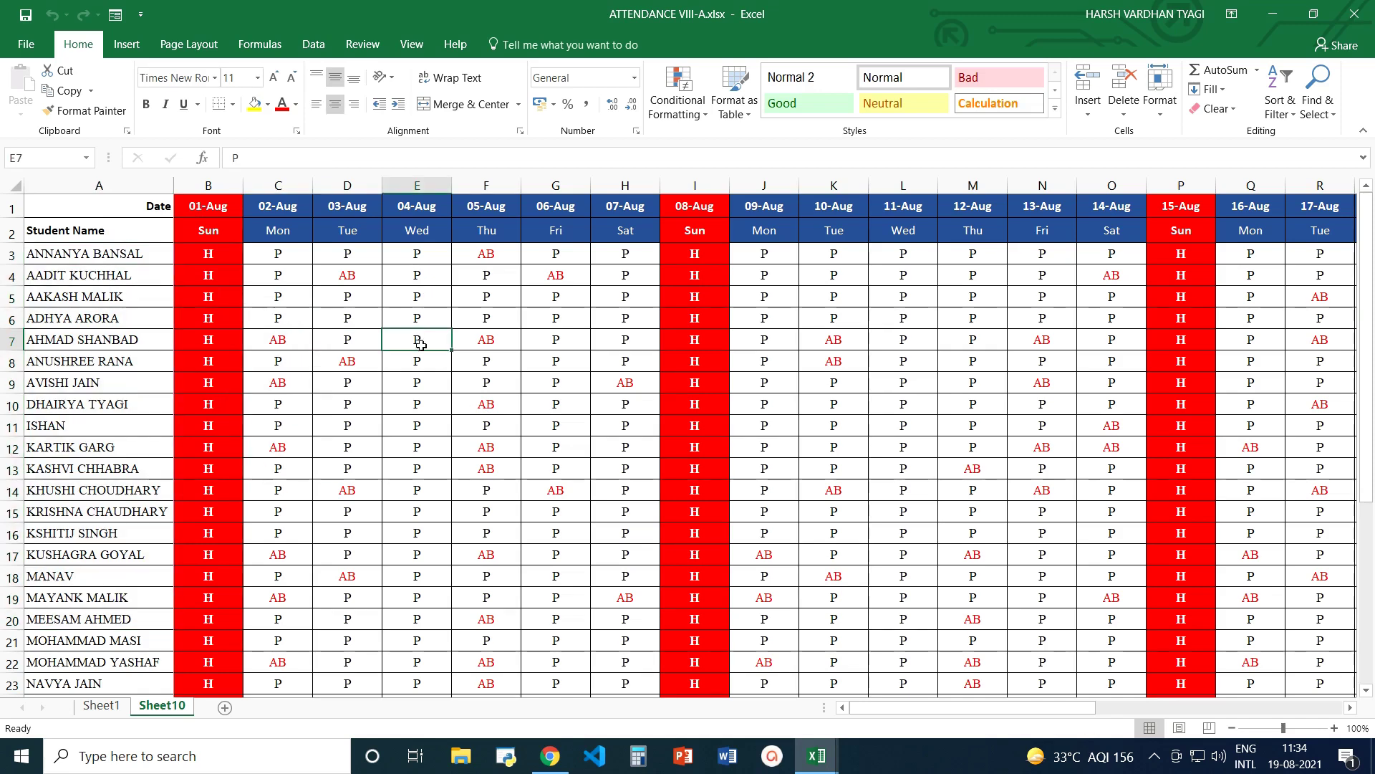
{"action": "left_click_drag", "start_coordinate": [877, 708], "coordinate": [993, 716]}
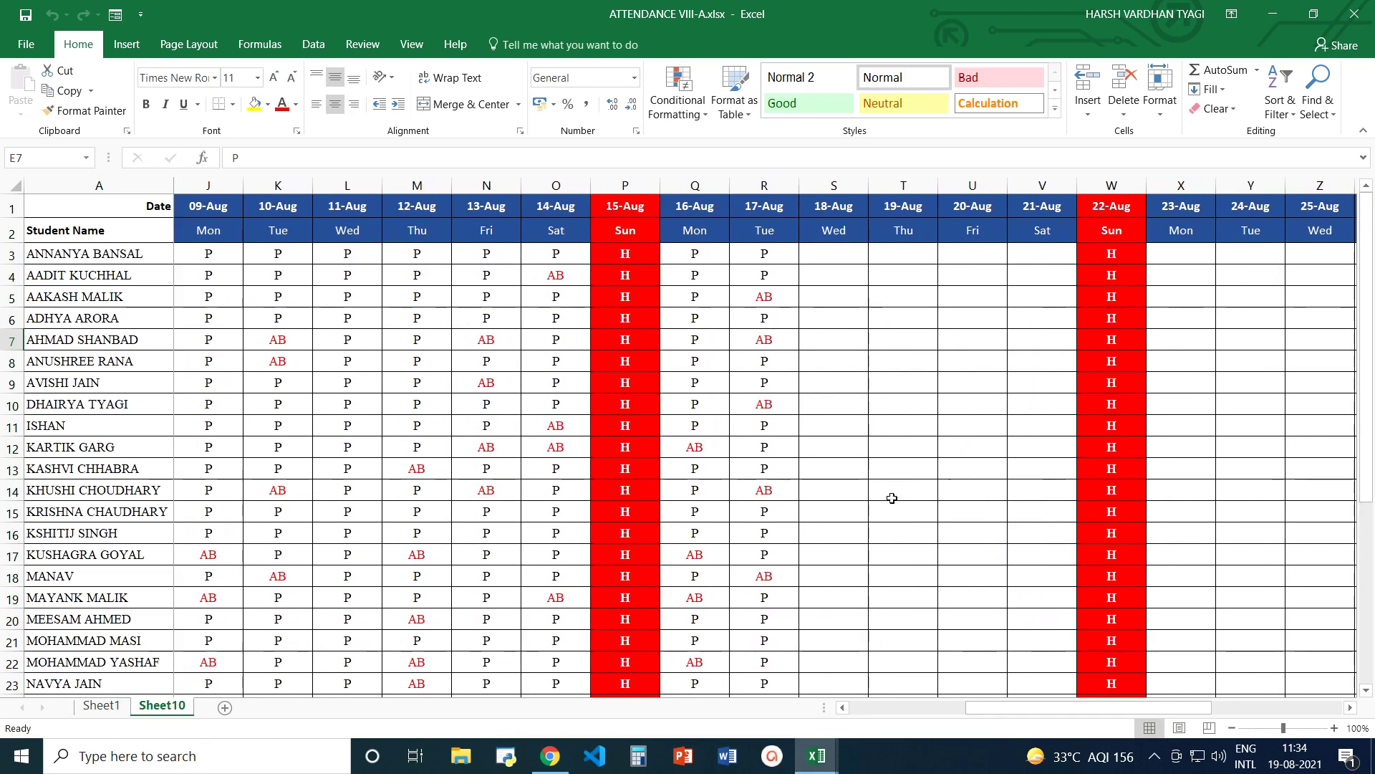
{"action": "left_click", "coordinate": [888, 256]}
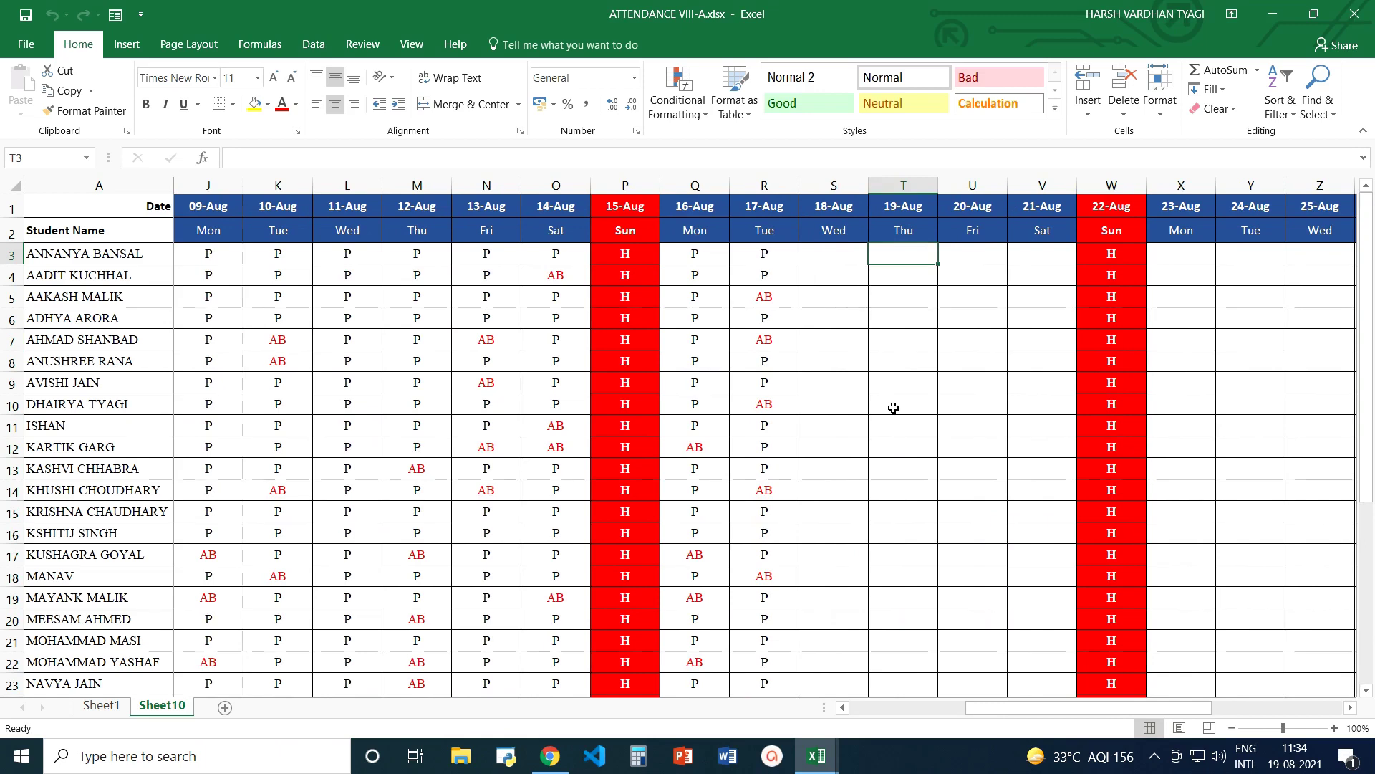
Switch to the Class VIII att.csv workbook and delete rows 1 to 7, the meeting summary above the column headings
{"action": "left_click", "coordinate": [817, 756]}
{"action": "mouse_move", "coordinate": [754, 687]}
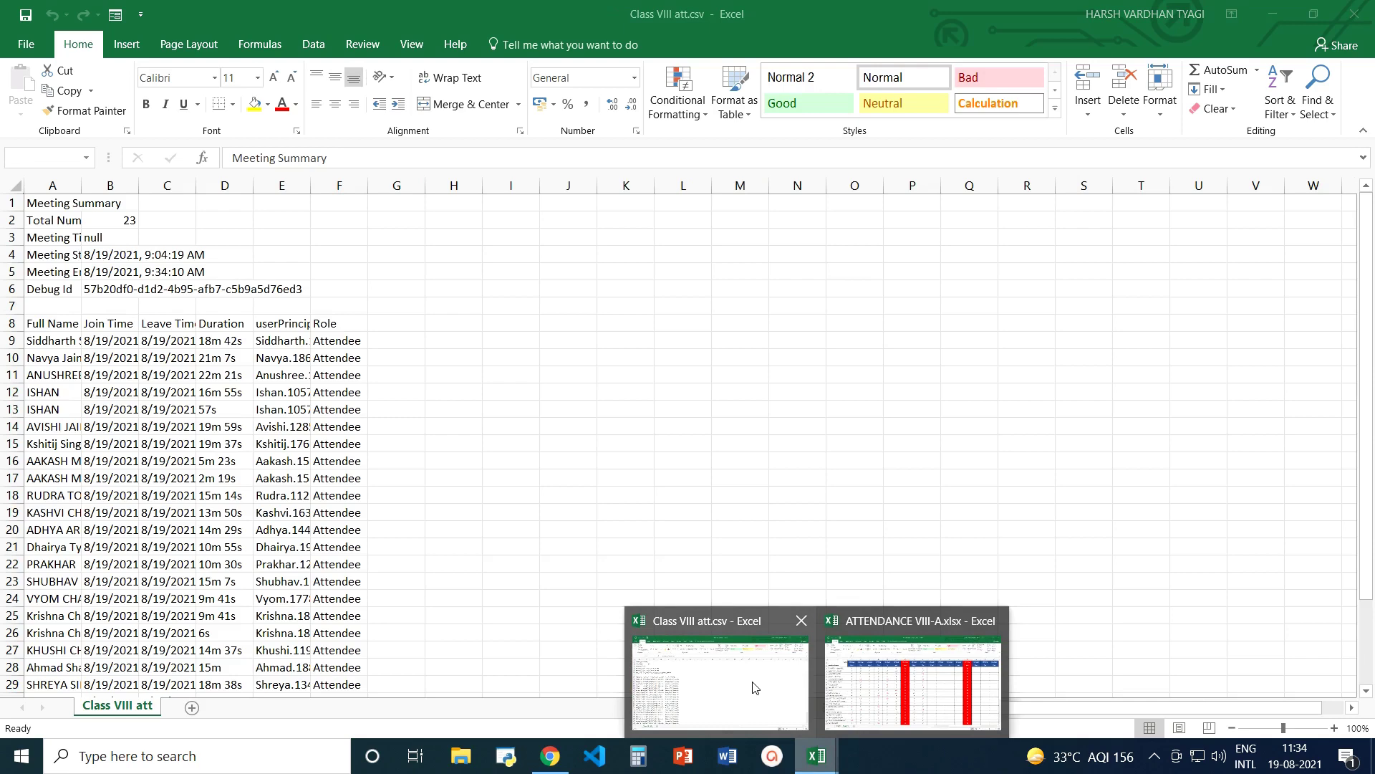
{"action": "left_click", "coordinate": [735, 688]}
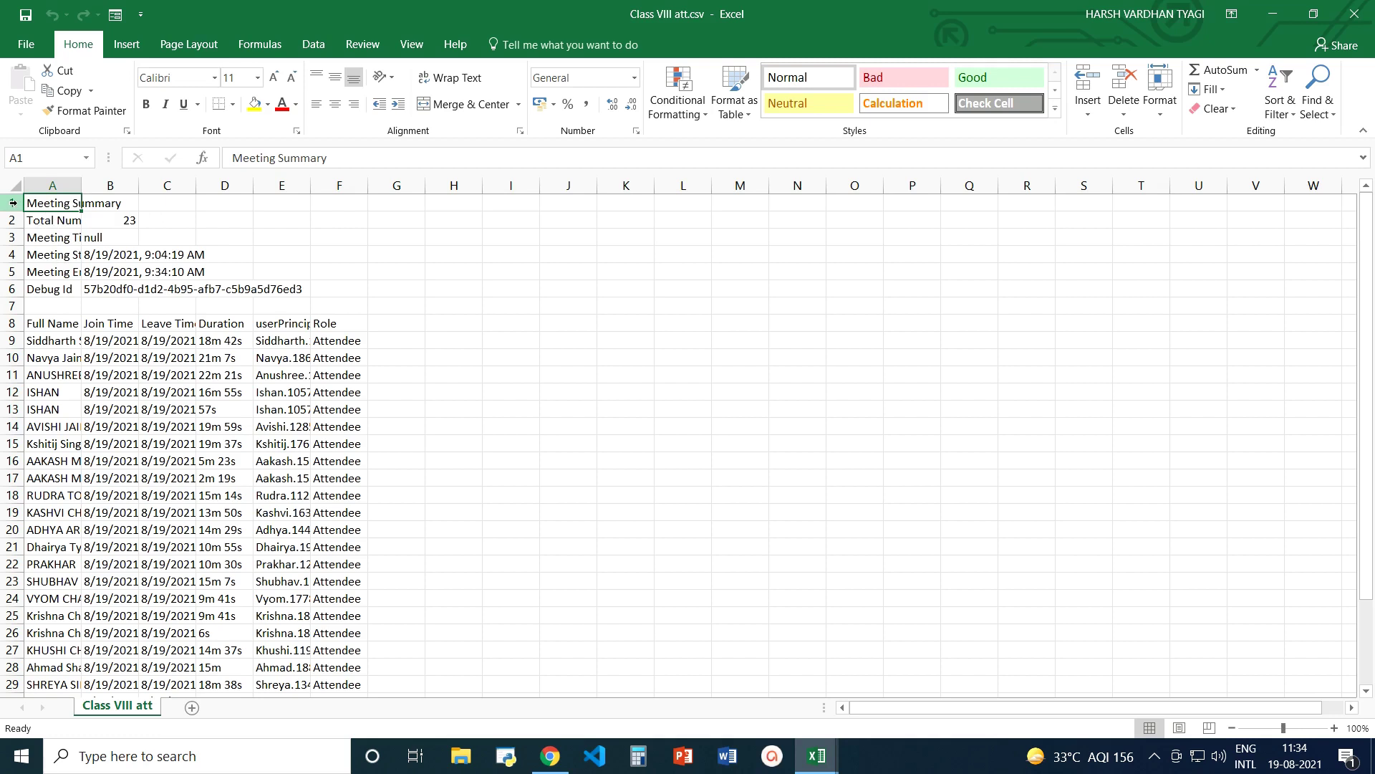
{"action": "left_click_drag", "start_coordinate": [13, 203], "coordinate": [9, 306]}
{"action": "right_click", "coordinate": [10, 306]}
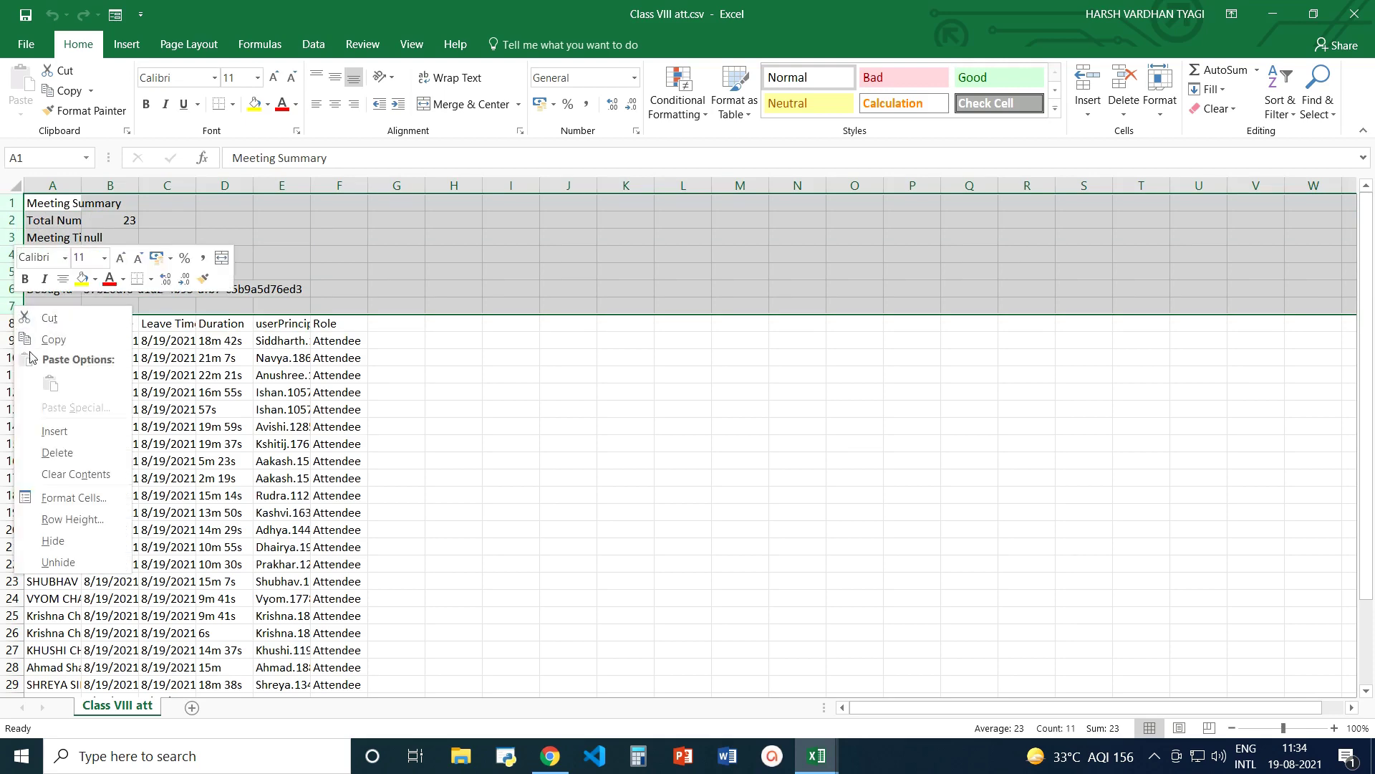
{"action": "left_click", "coordinate": [57, 452]}
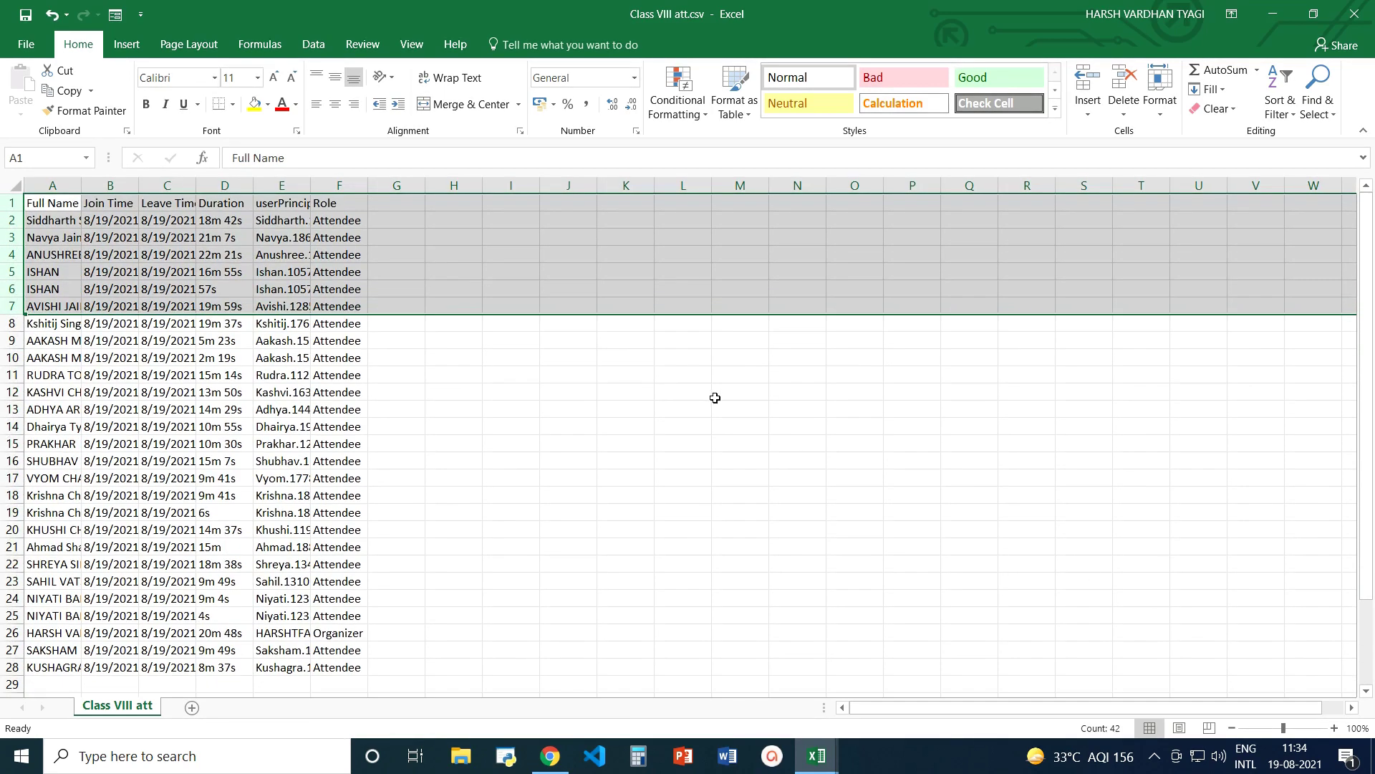
{"action": "left_click", "coordinate": [717, 394]}
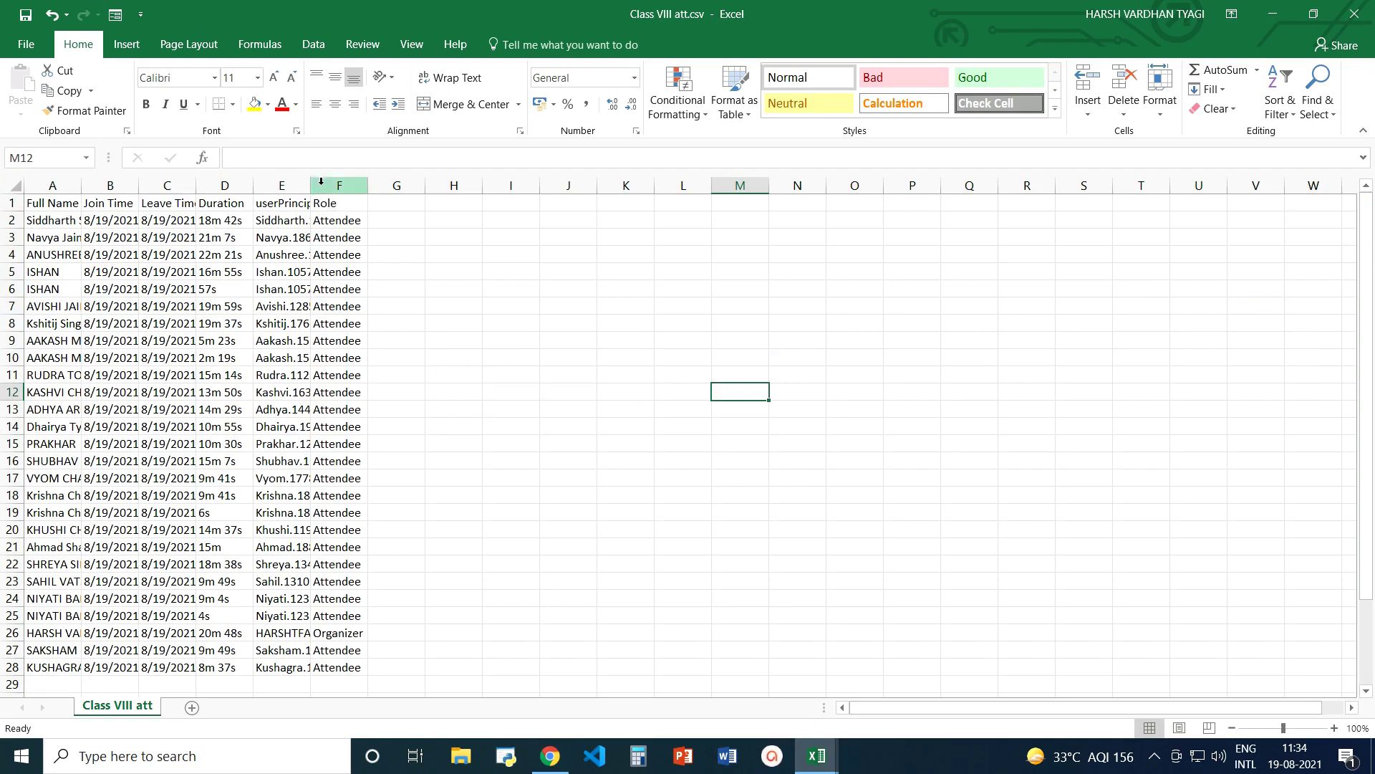
{"action": "left_click_drag", "start_coordinate": [111, 186], "coordinate": [281, 183]}
{"action": "right_click", "coordinate": [281, 184]}
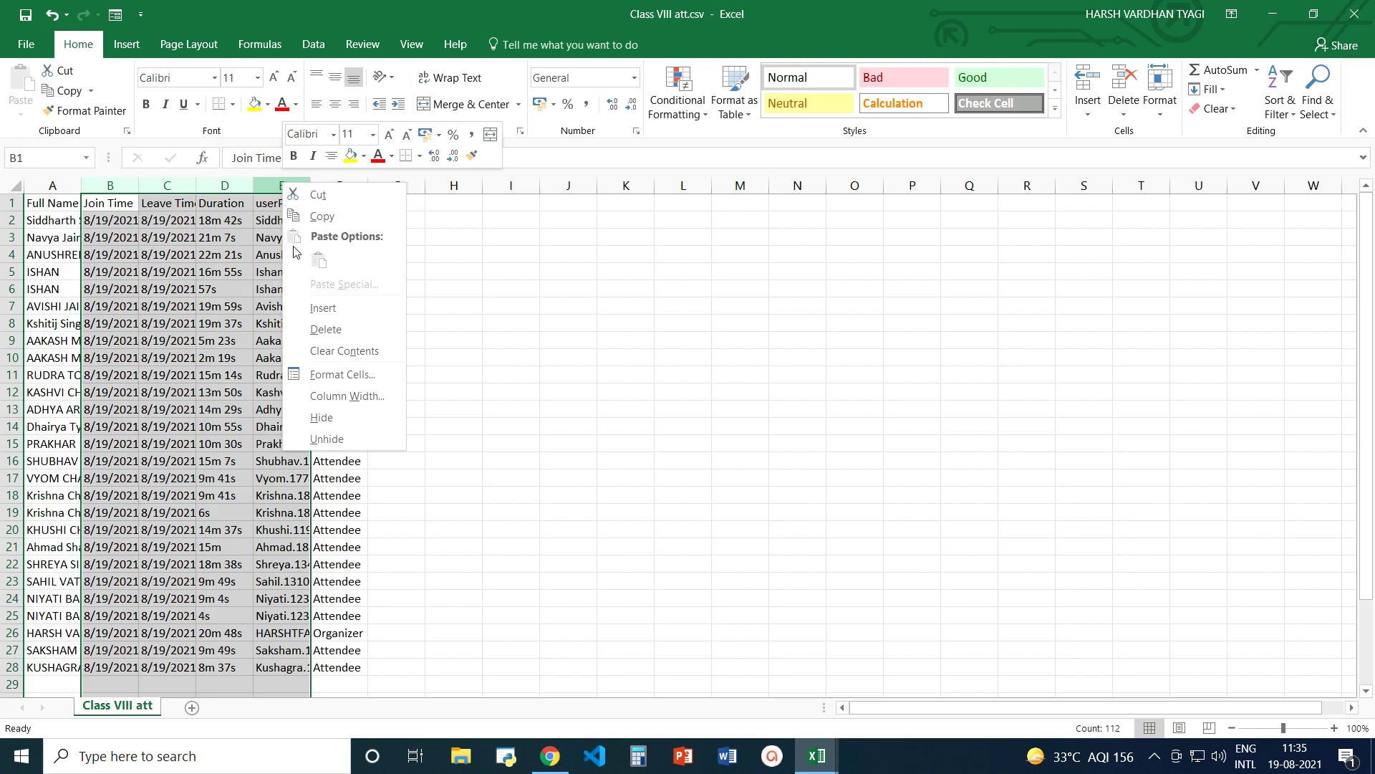
{"action": "key", "text": "Escape"}
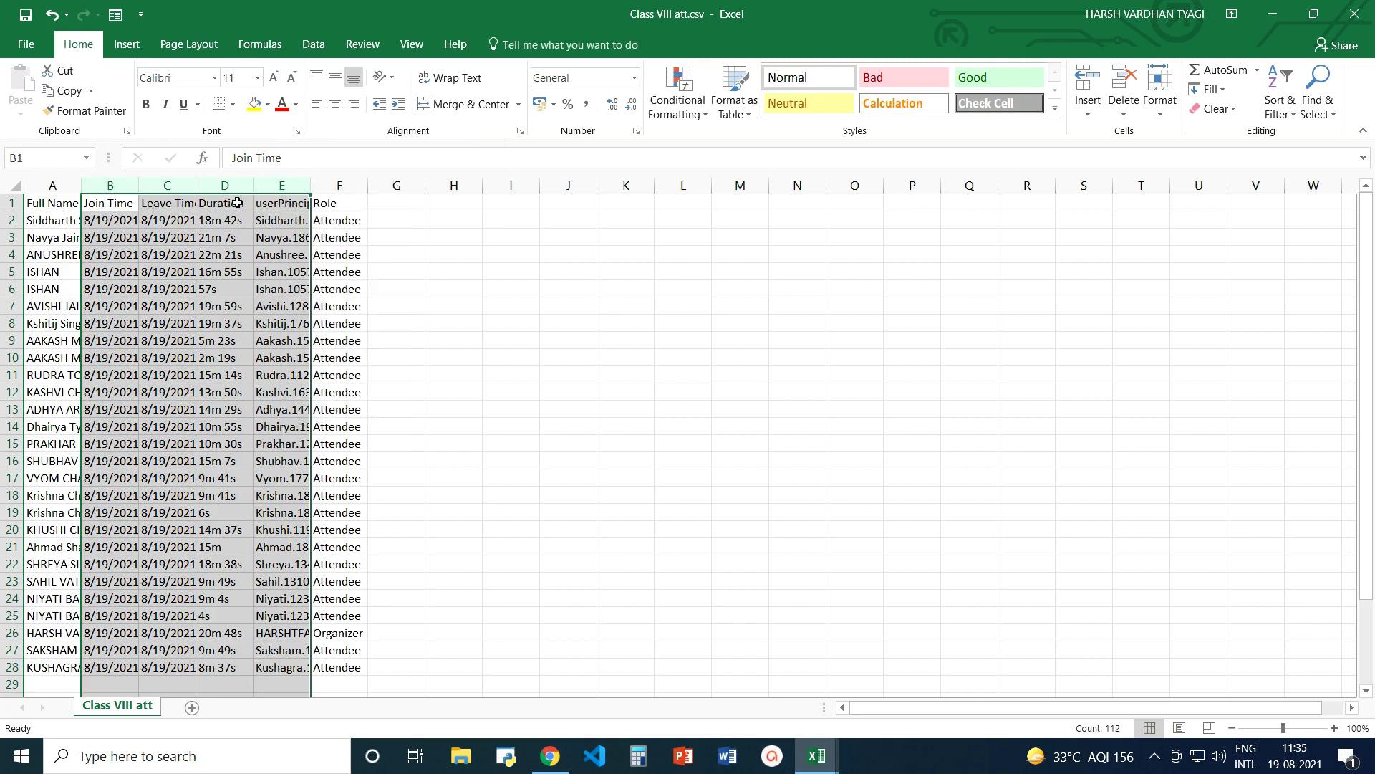
Delete columns B to E, Join Time through the user principal name, and widen column A to fit the full names
{"action": "left_click_drag", "start_coordinate": [110, 185], "coordinate": [274, 188]}
{"action": "right_click", "coordinate": [273, 188]}
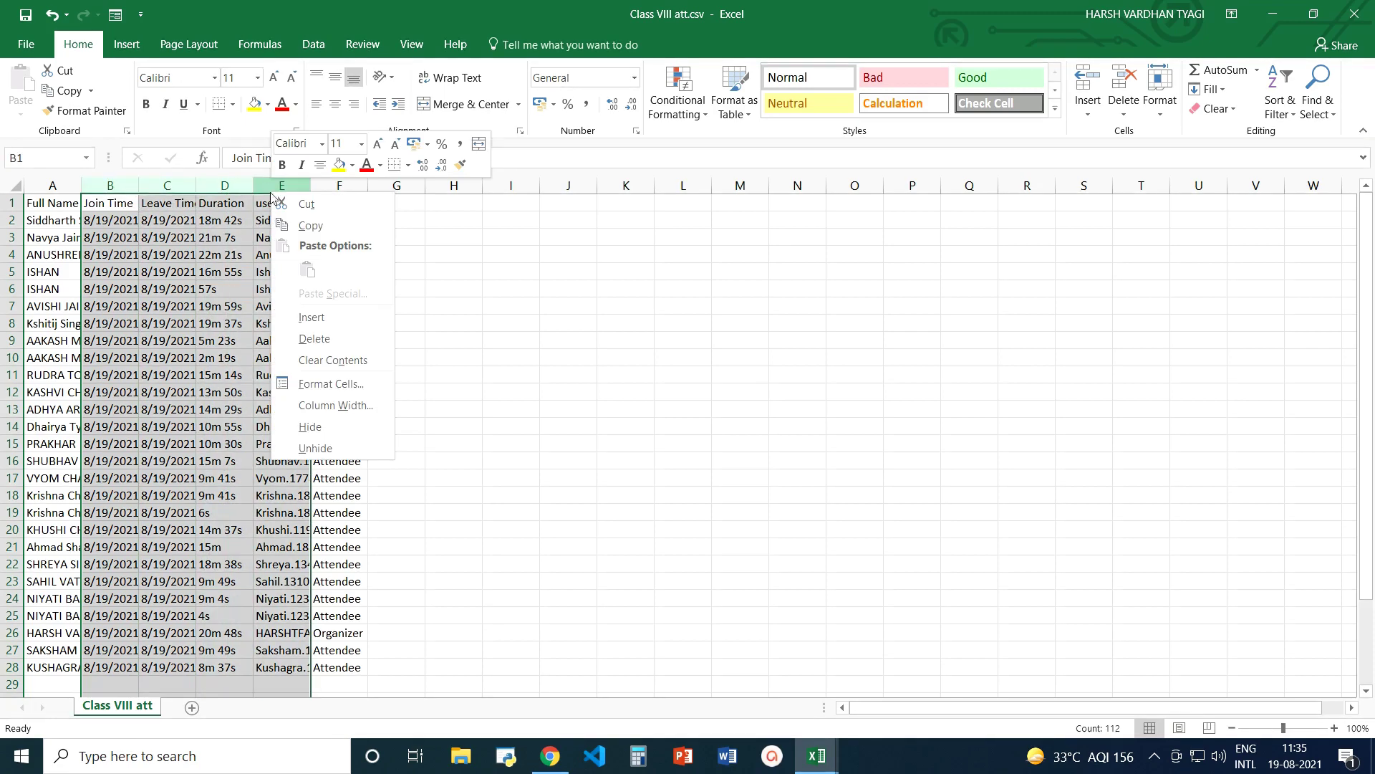
{"action": "left_click", "coordinate": [303, 337]}
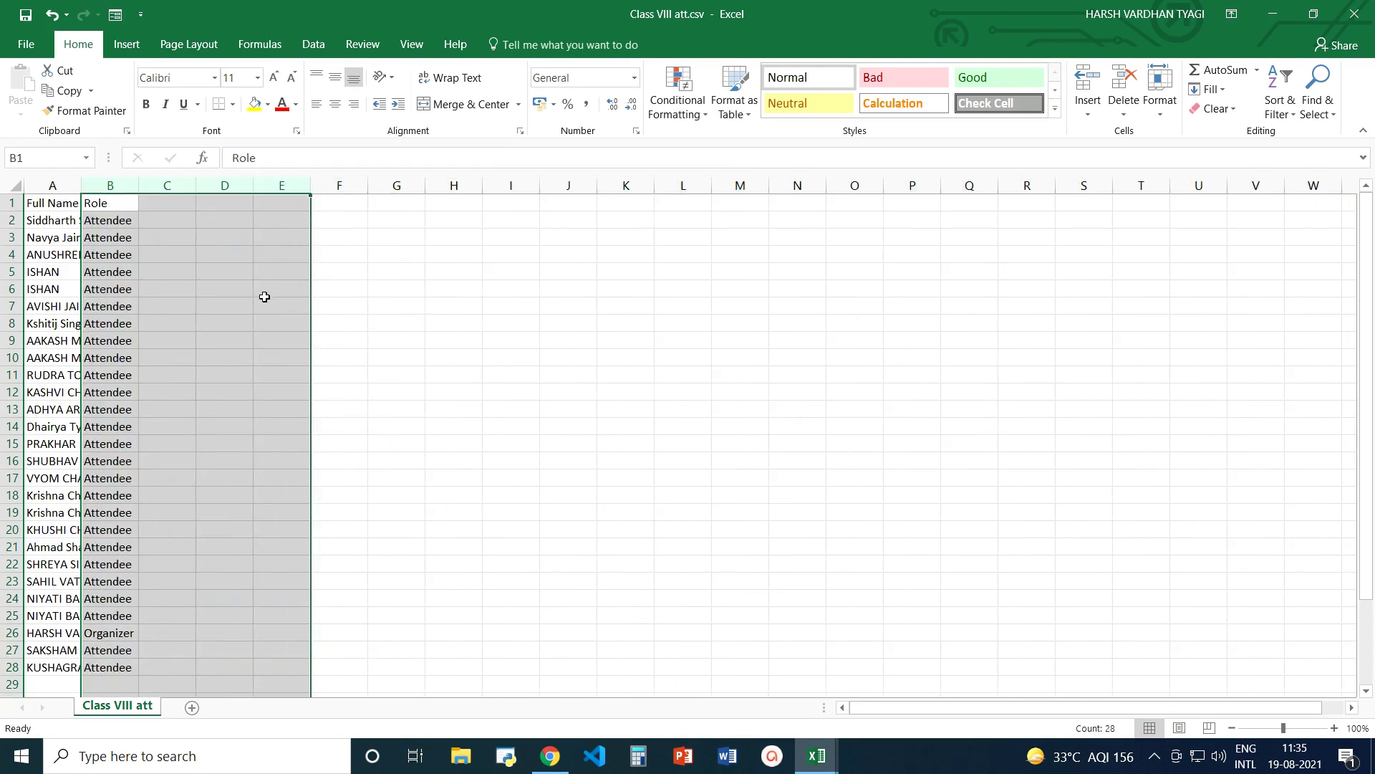
{"action": "left_click", "coordinate": [265, 295]}
{"action": "double_click", "coordinate": [80, 185]}
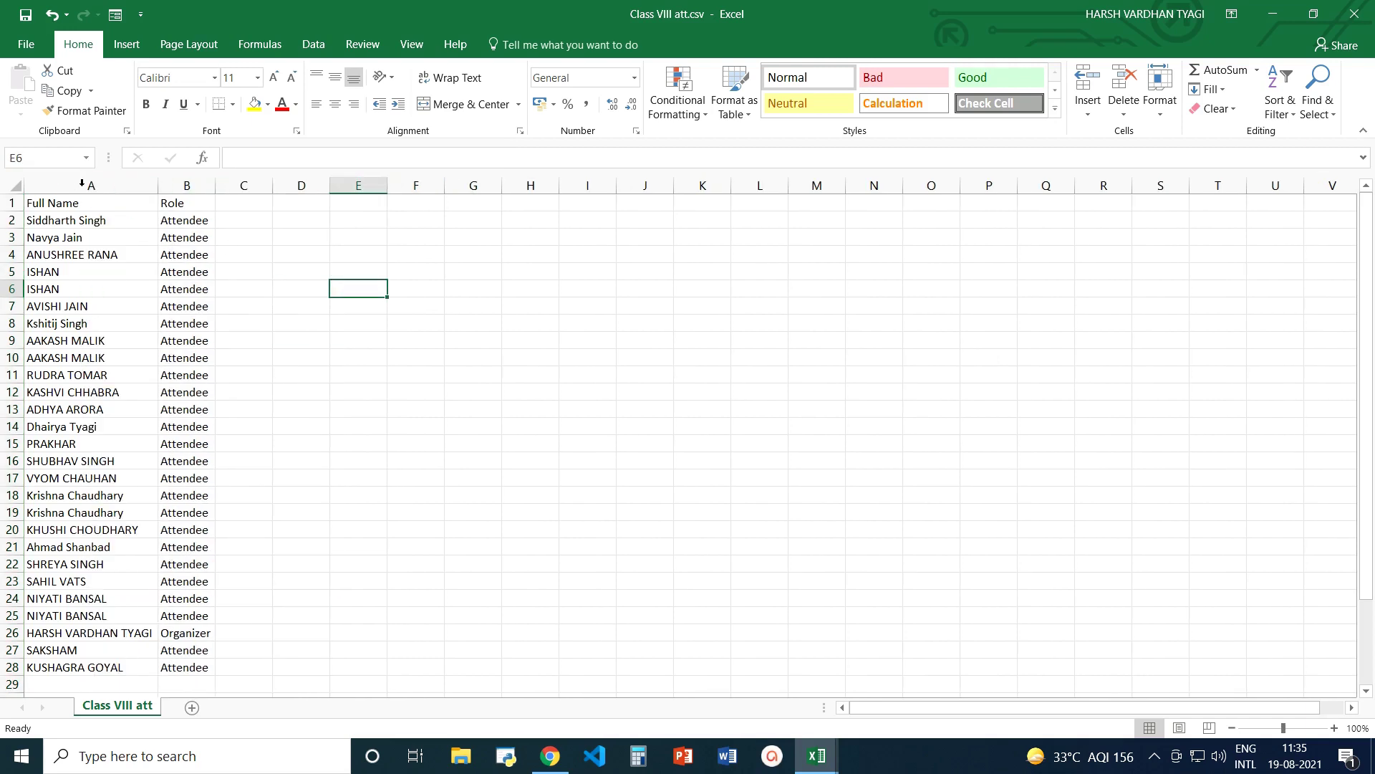
{"action": "left_click", "coordinate": [72, 205]}
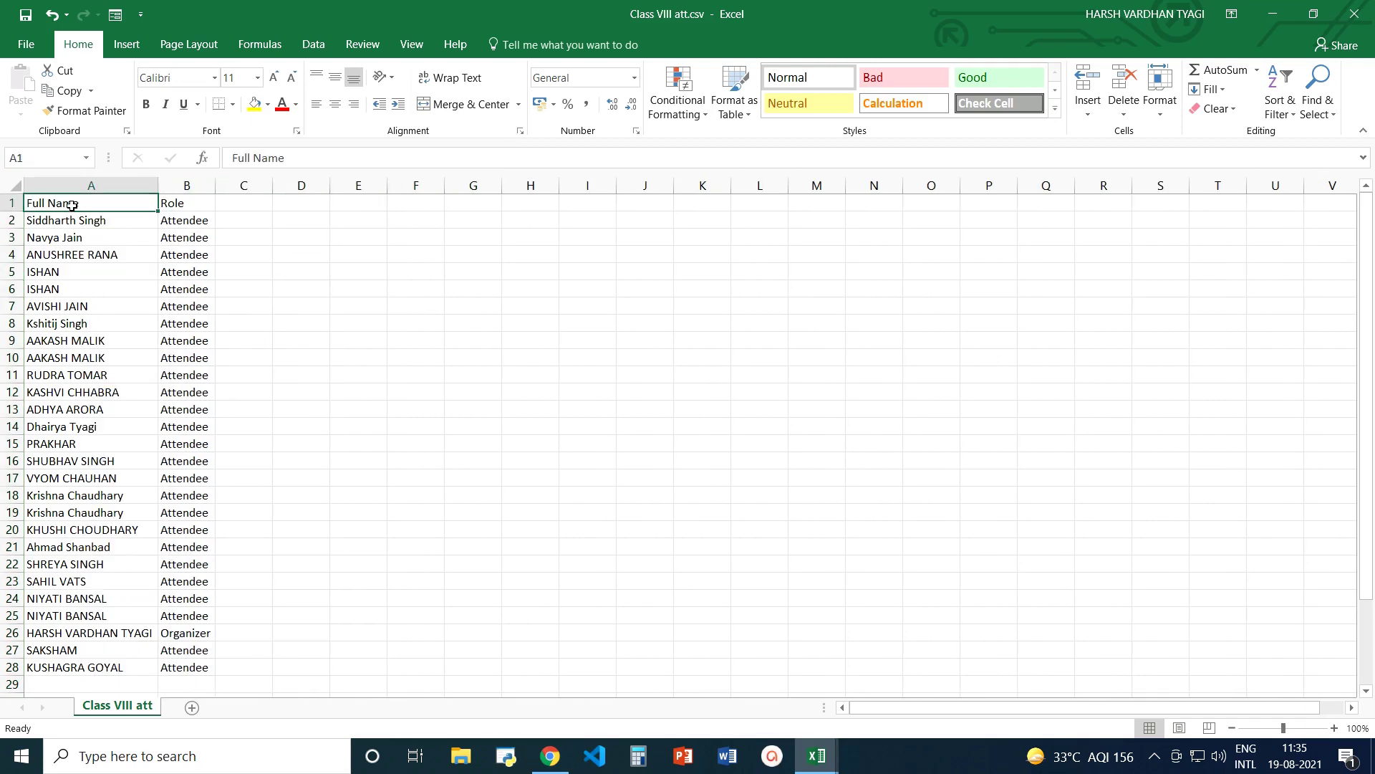
{"action": "left_click", "coordinate": [188, 203]}
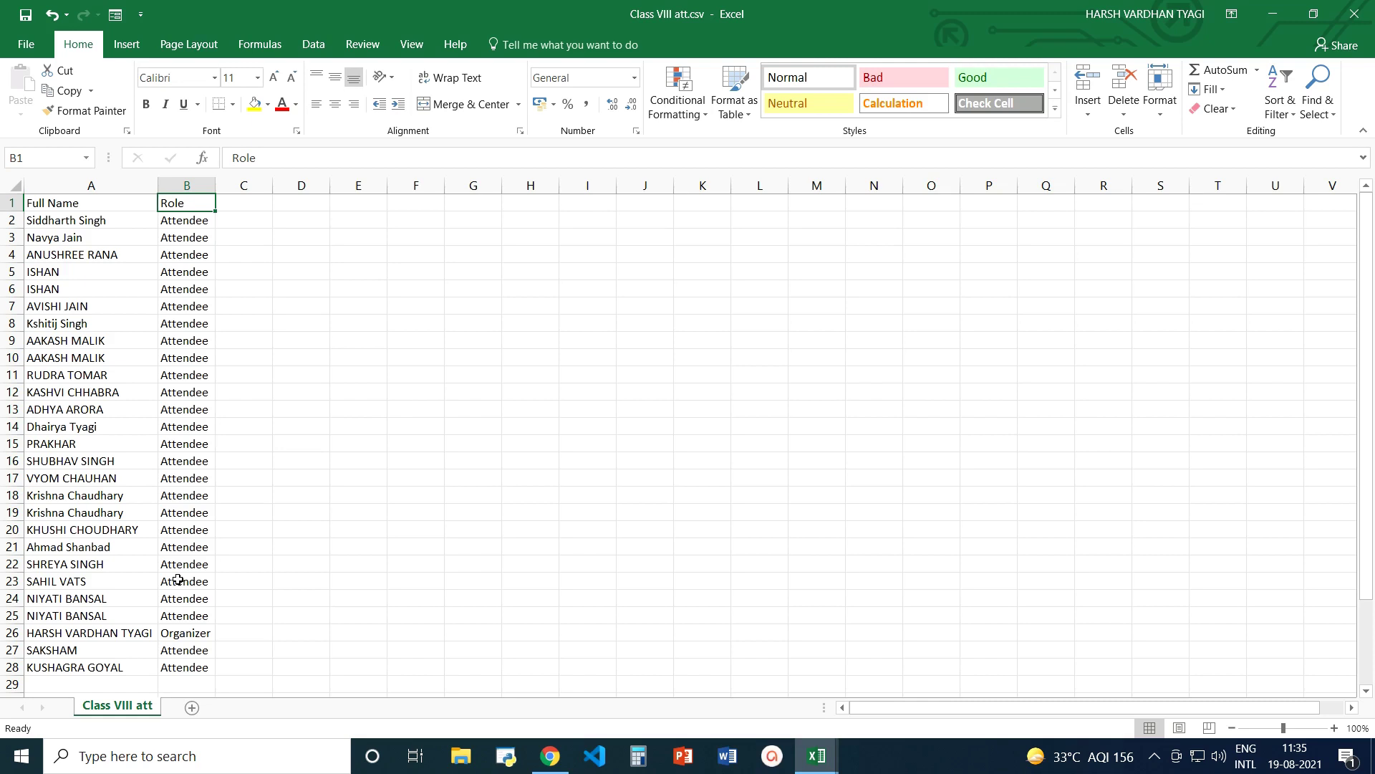
Replace every Attendee entry in the Role column with P using Find and Replace
{"action": "left_click", "coordinate": [202, 221]}
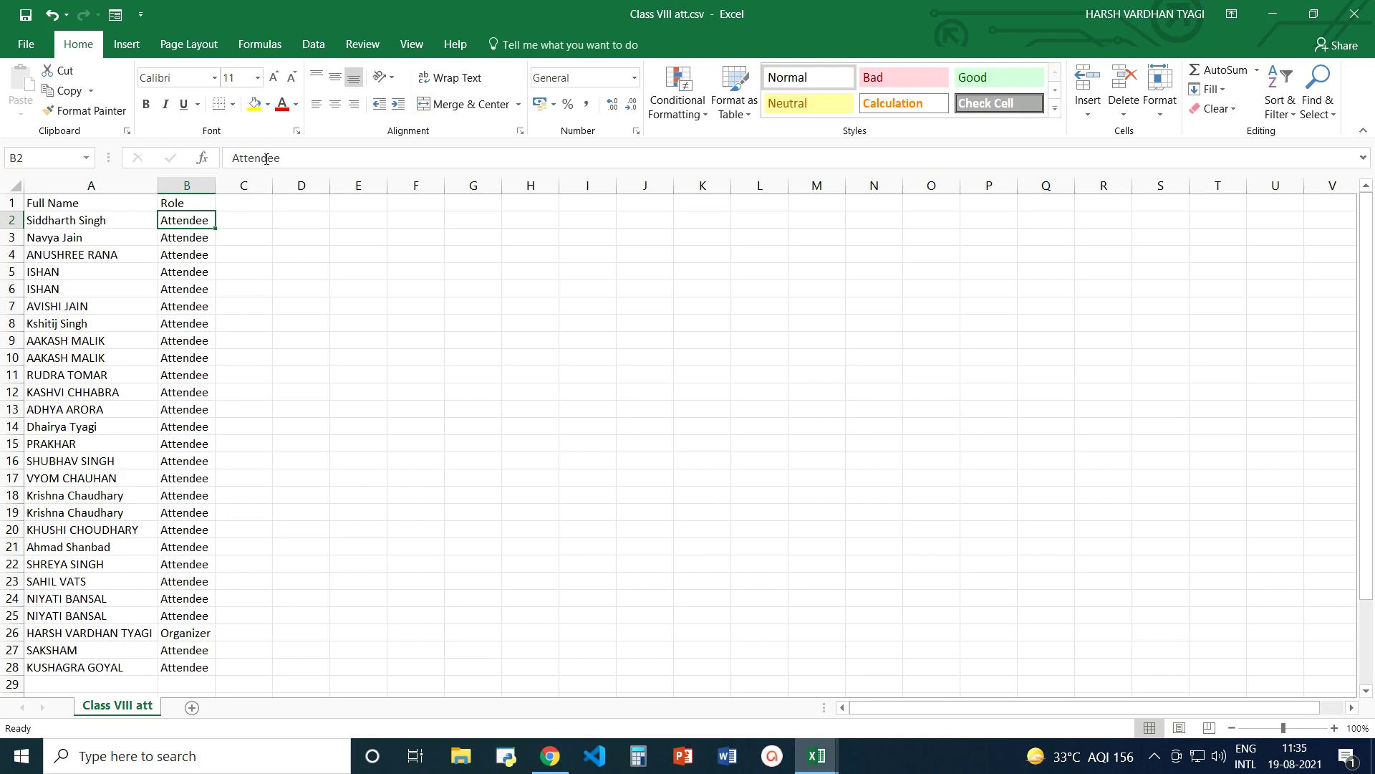
{"action": "left_click_drag", "start_coordinate": [279, 159], "coordinate": [202, 164]}
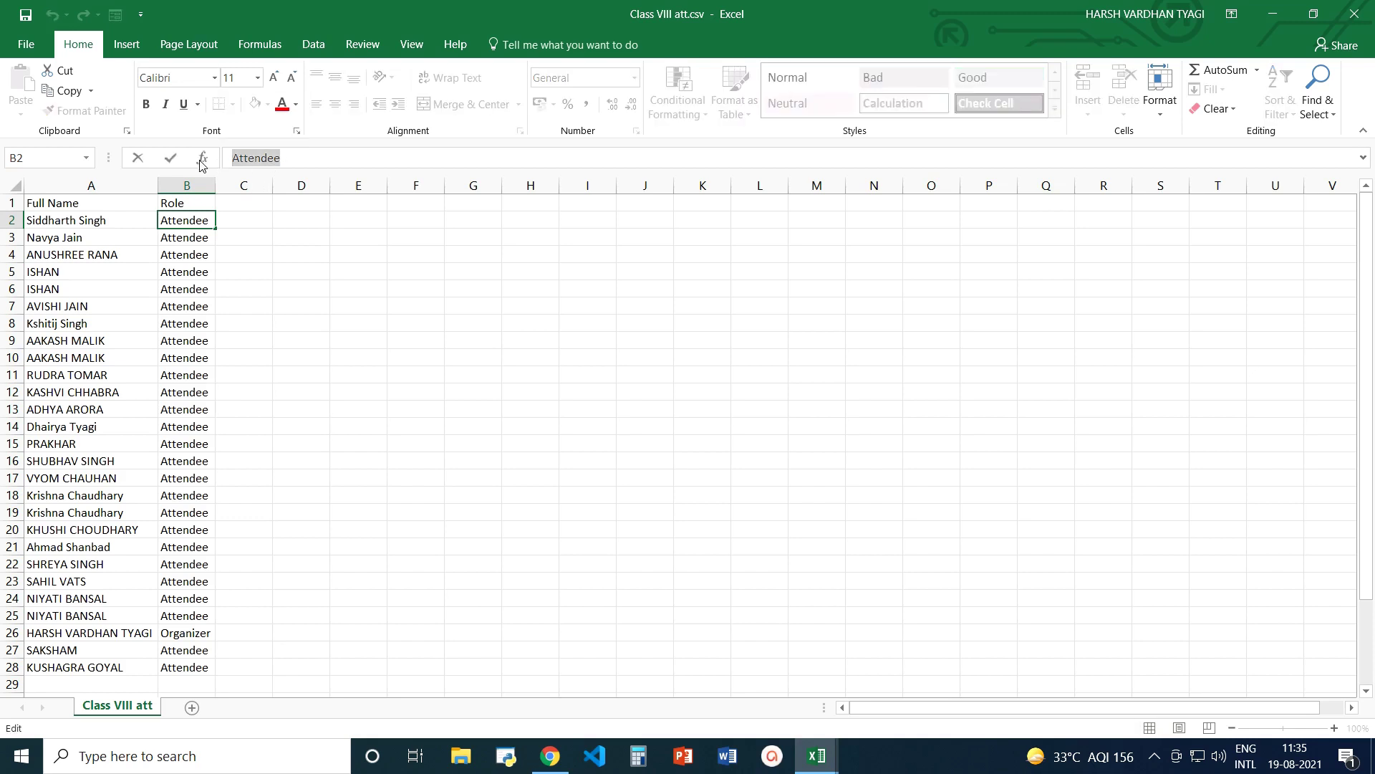
{"action": "left_click", "coordinate": [356, 300]}
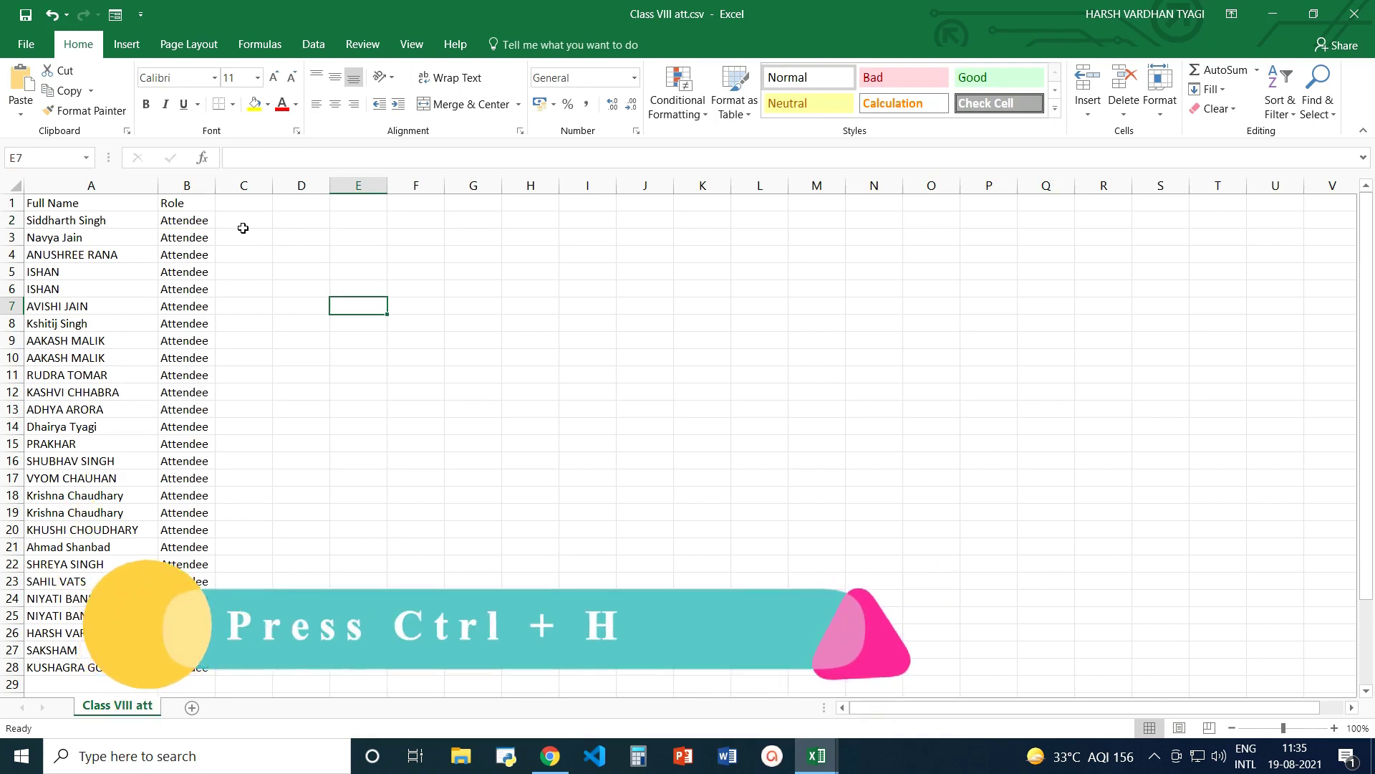
{"action": "key", "text": "ctrl+h"}
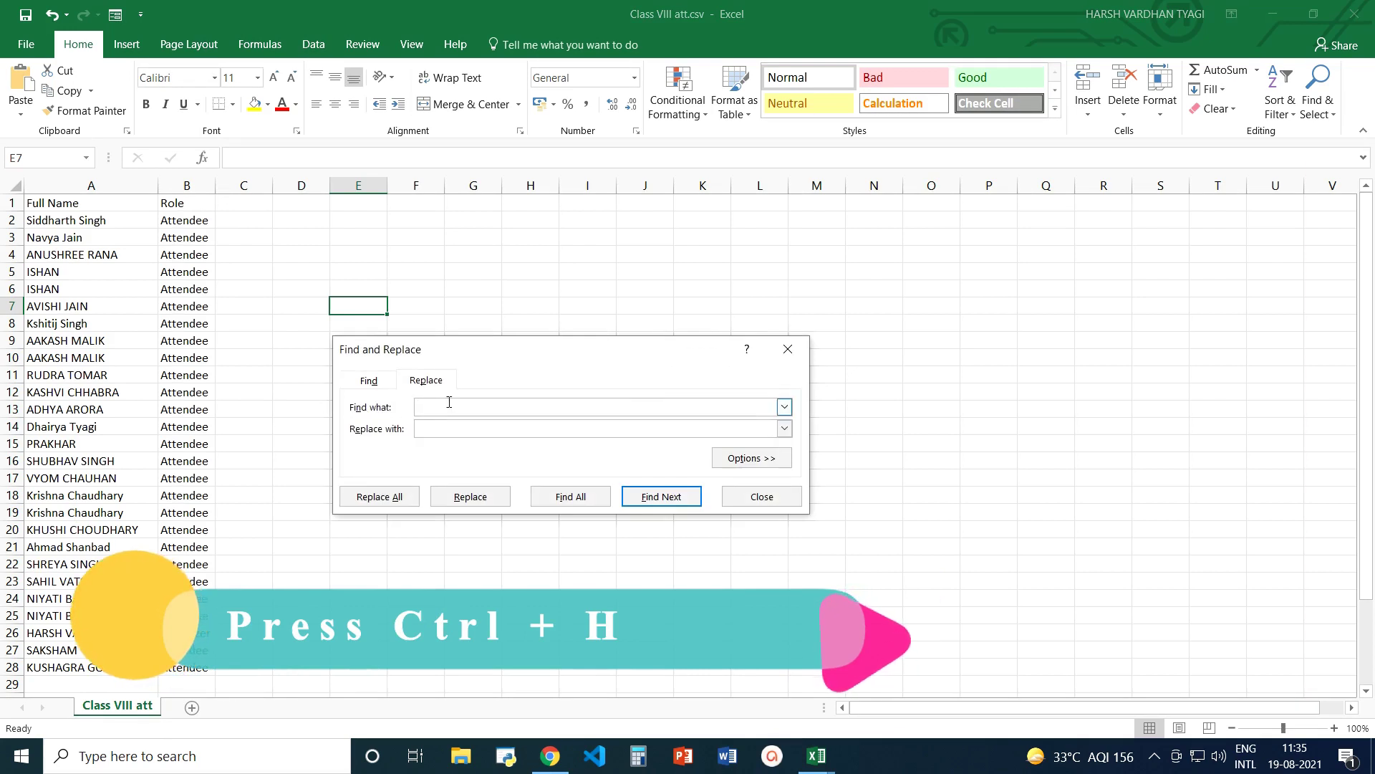
{"action": "type", "text": "Attendee"}
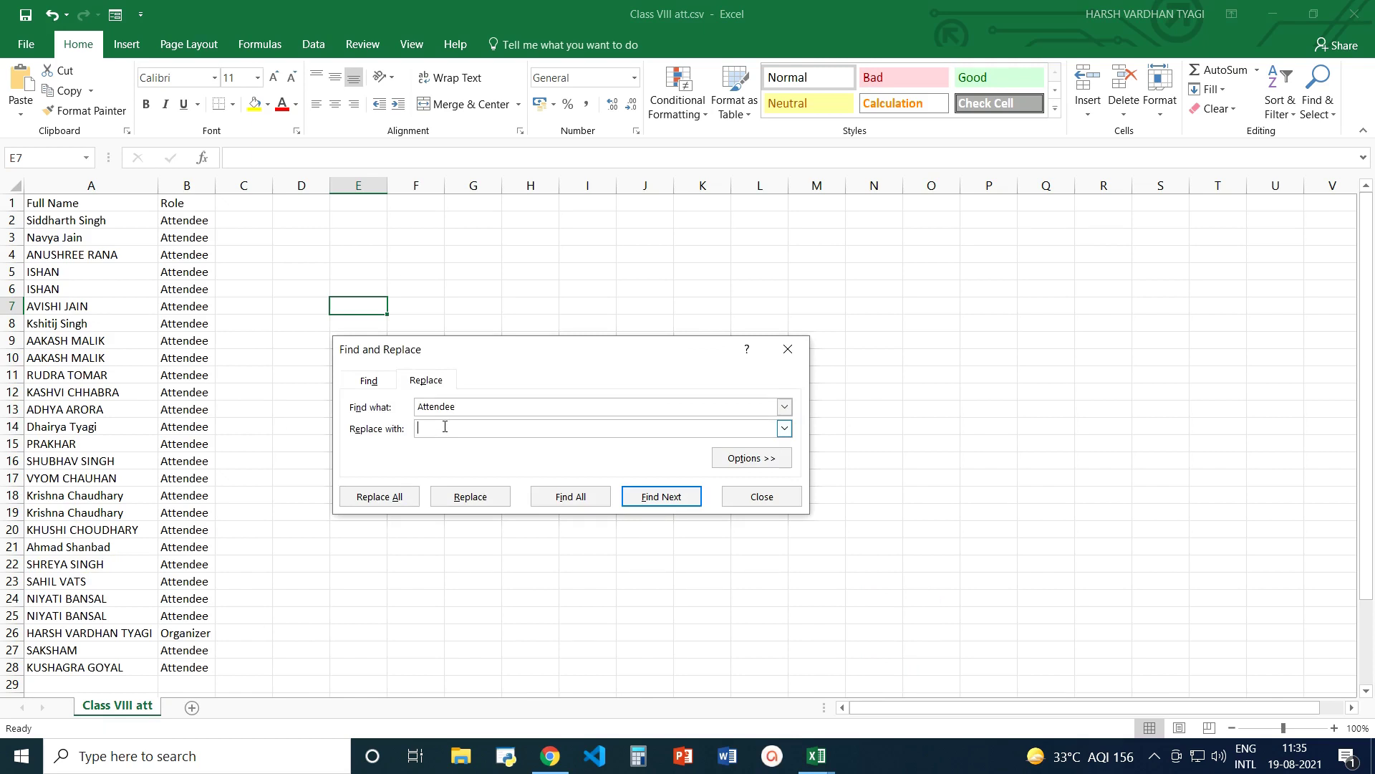
{"action": "type", "text": "P"}
{"action": "left_click", "coordinate": [384, 499]}
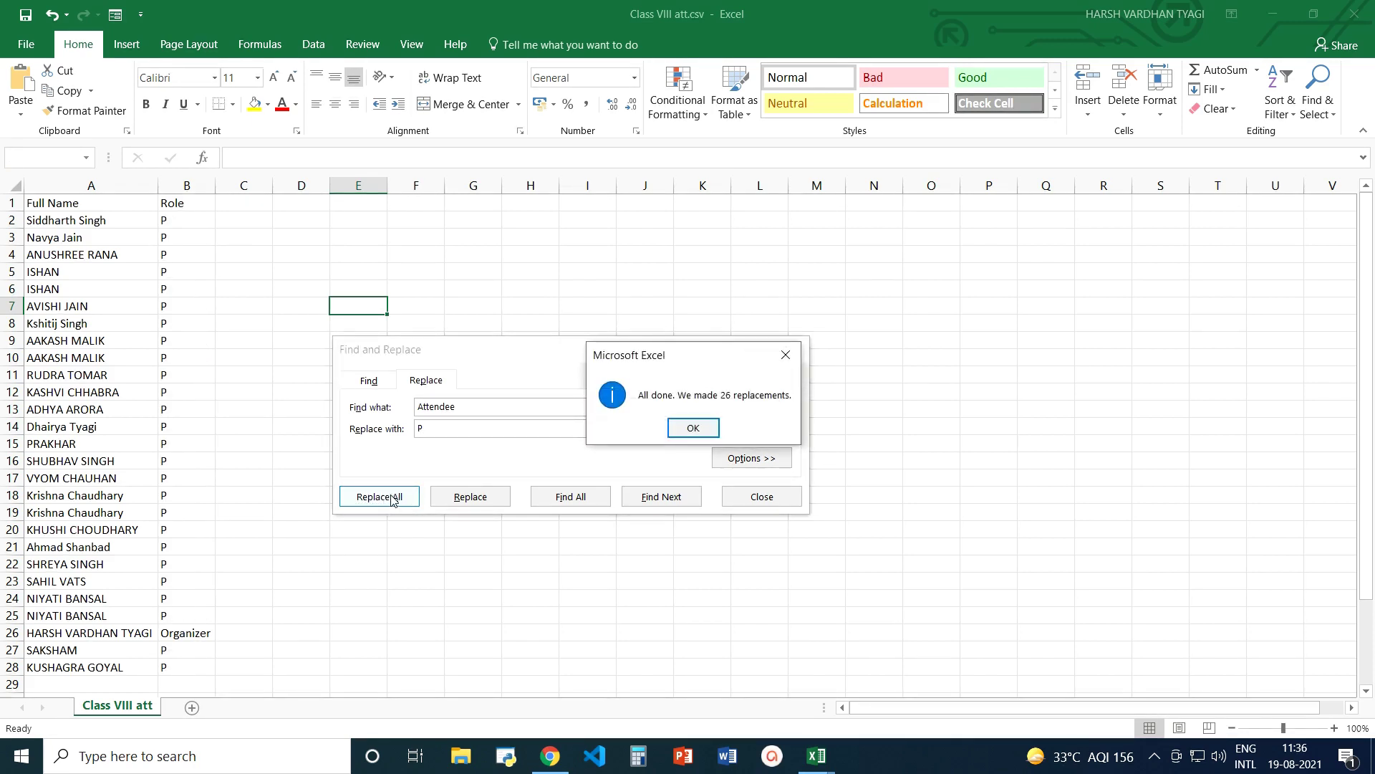
{"action": "left_click", "coordinate": [692, 427]}
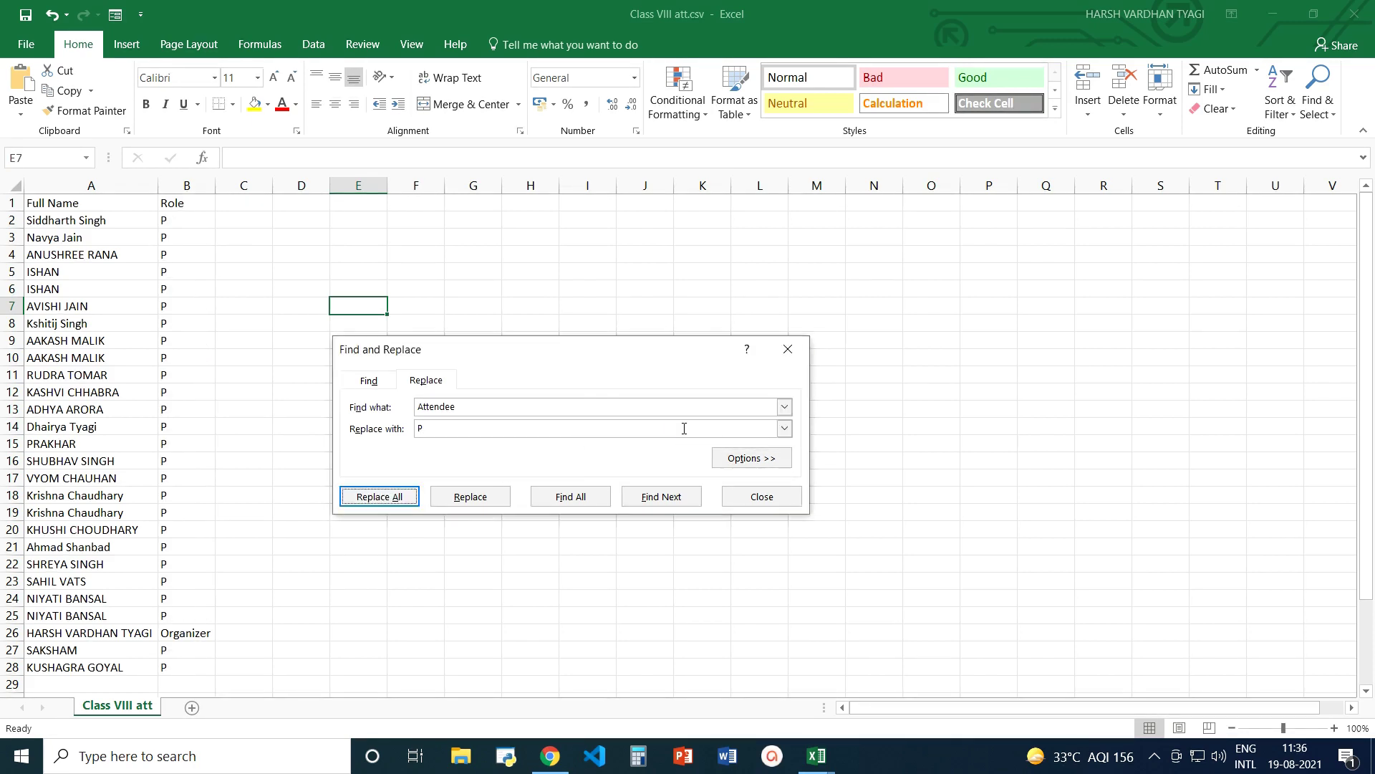
{"action": "left_click", "coordinate": [751, 502]}
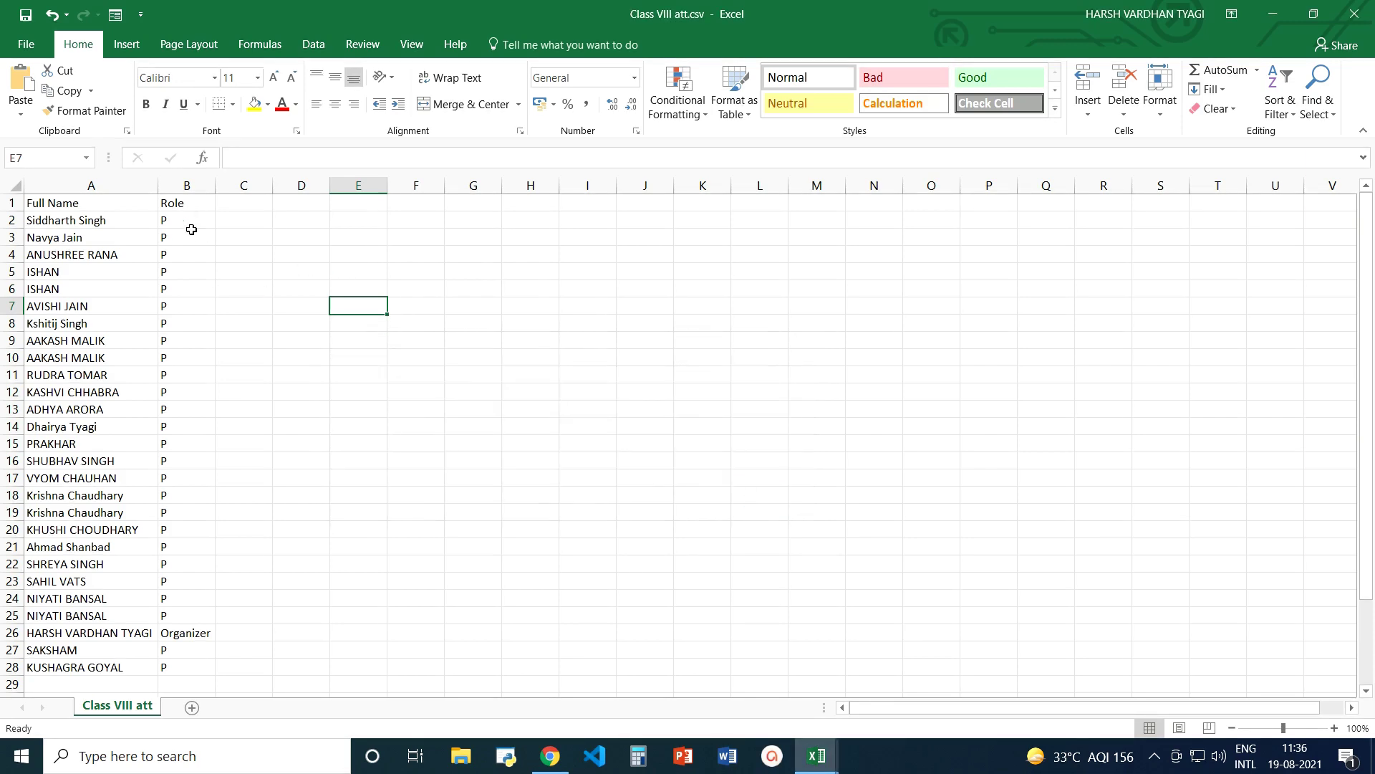
Check the row whose role is Organizer and switch to the ATTENDANCE VIII-A.xlsx workbook
{"action": "left_click", "coordinate": [175, 636]}
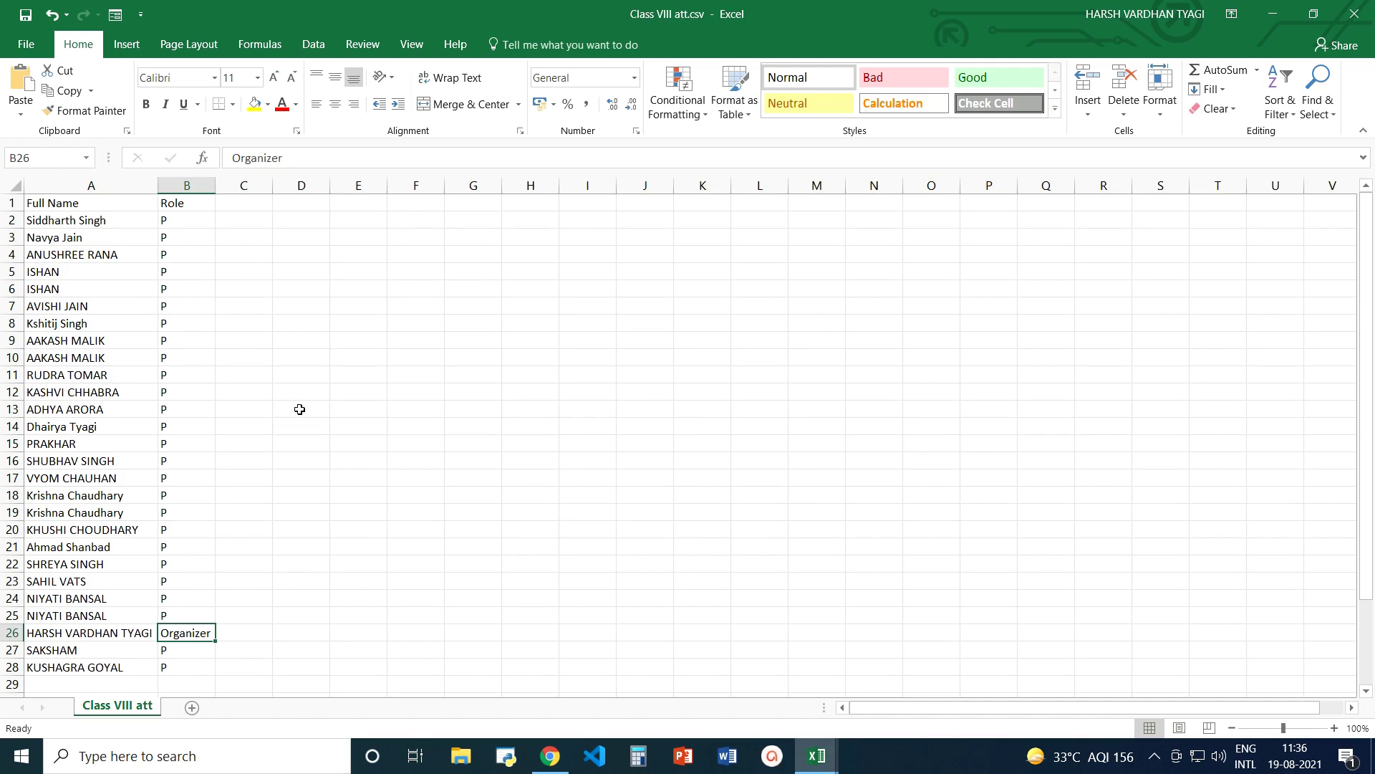
{"action": "left_click", "coordinate": [91, 633]}
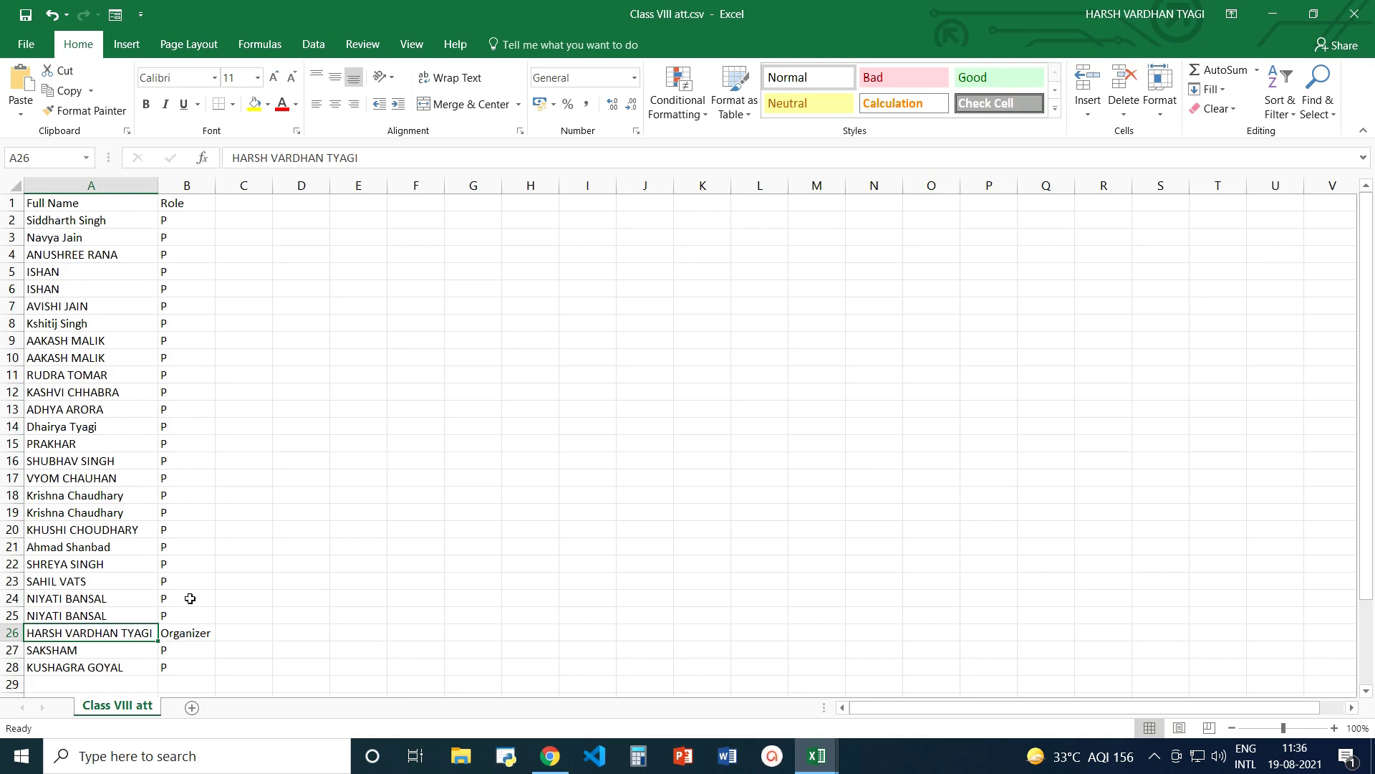
{"action": "left_click", "coordinate": [822, 761]}
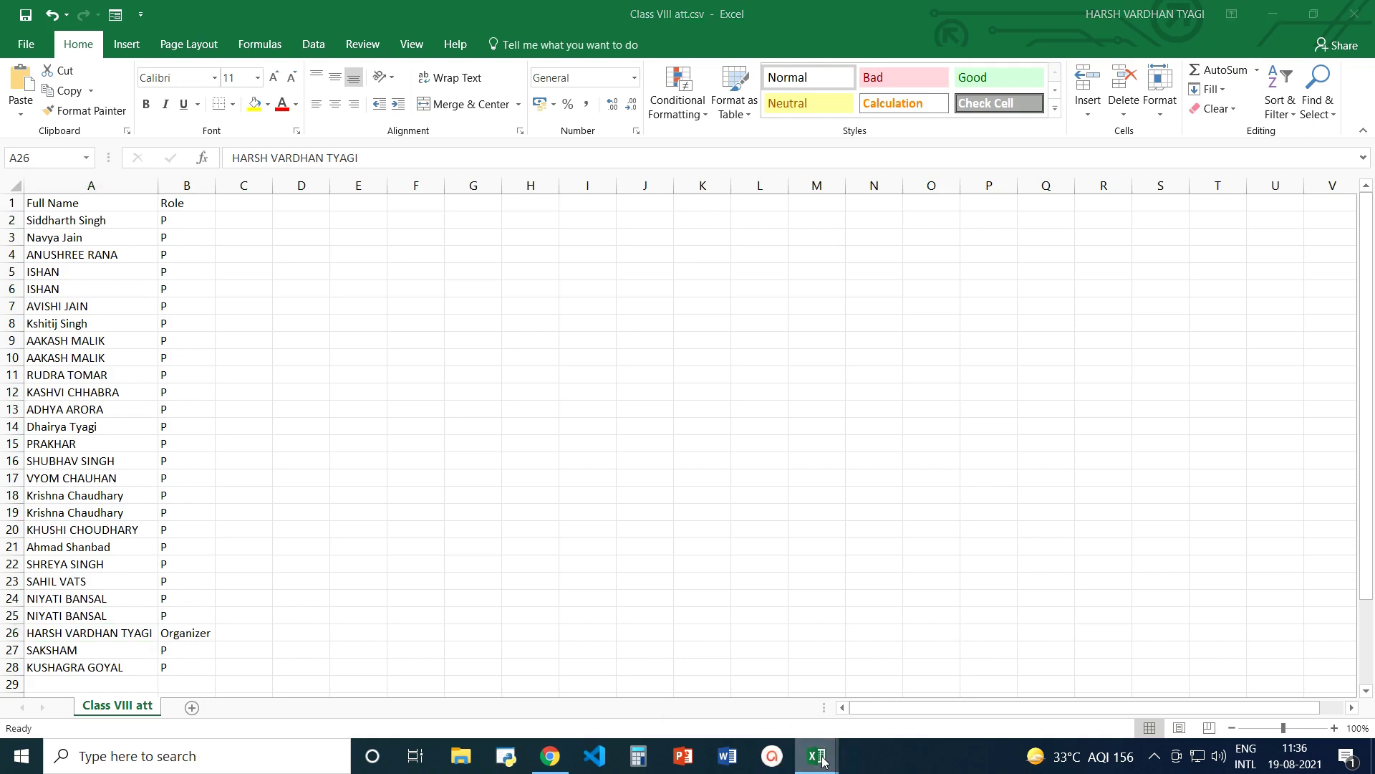
{"action": "mouse_move", "coordinate": [886, 697]}
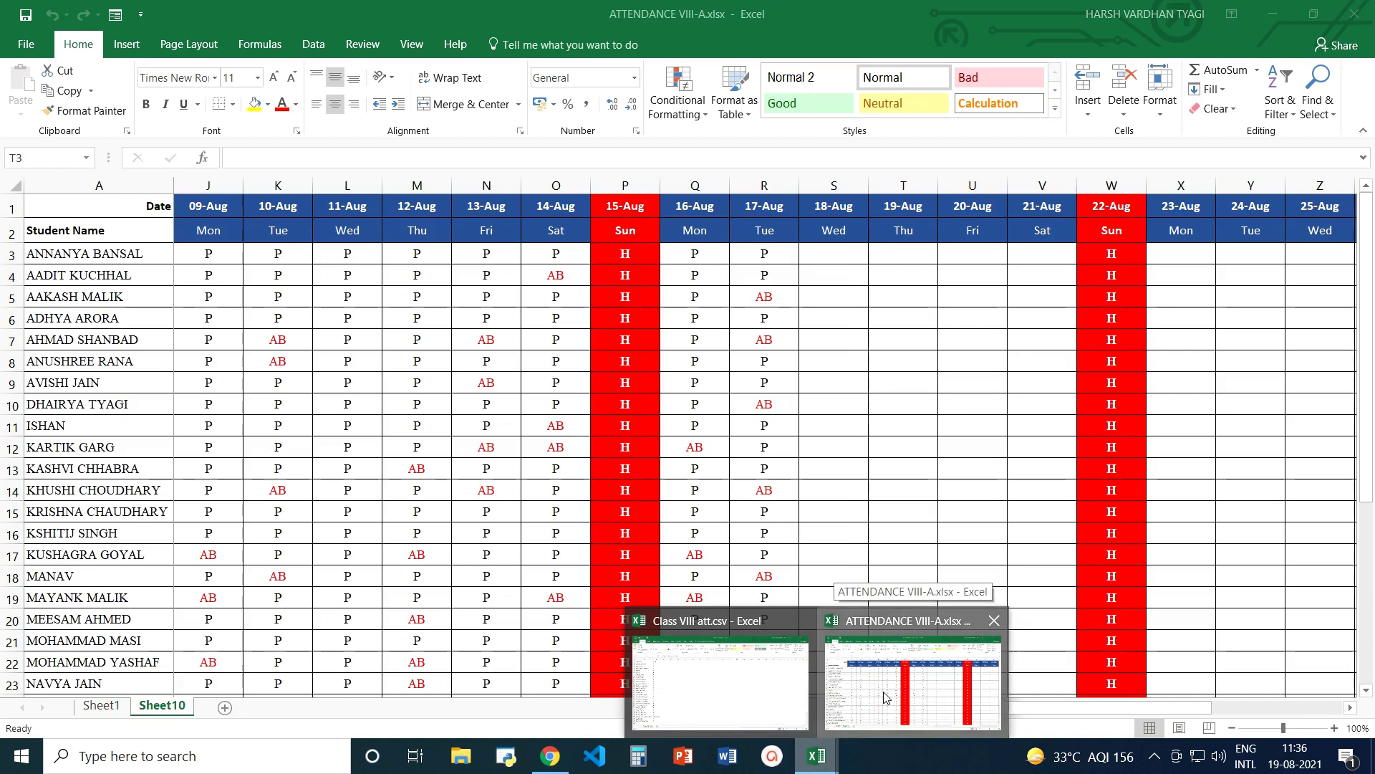
{"action": "left_click", "coordinate": [886, 696]}
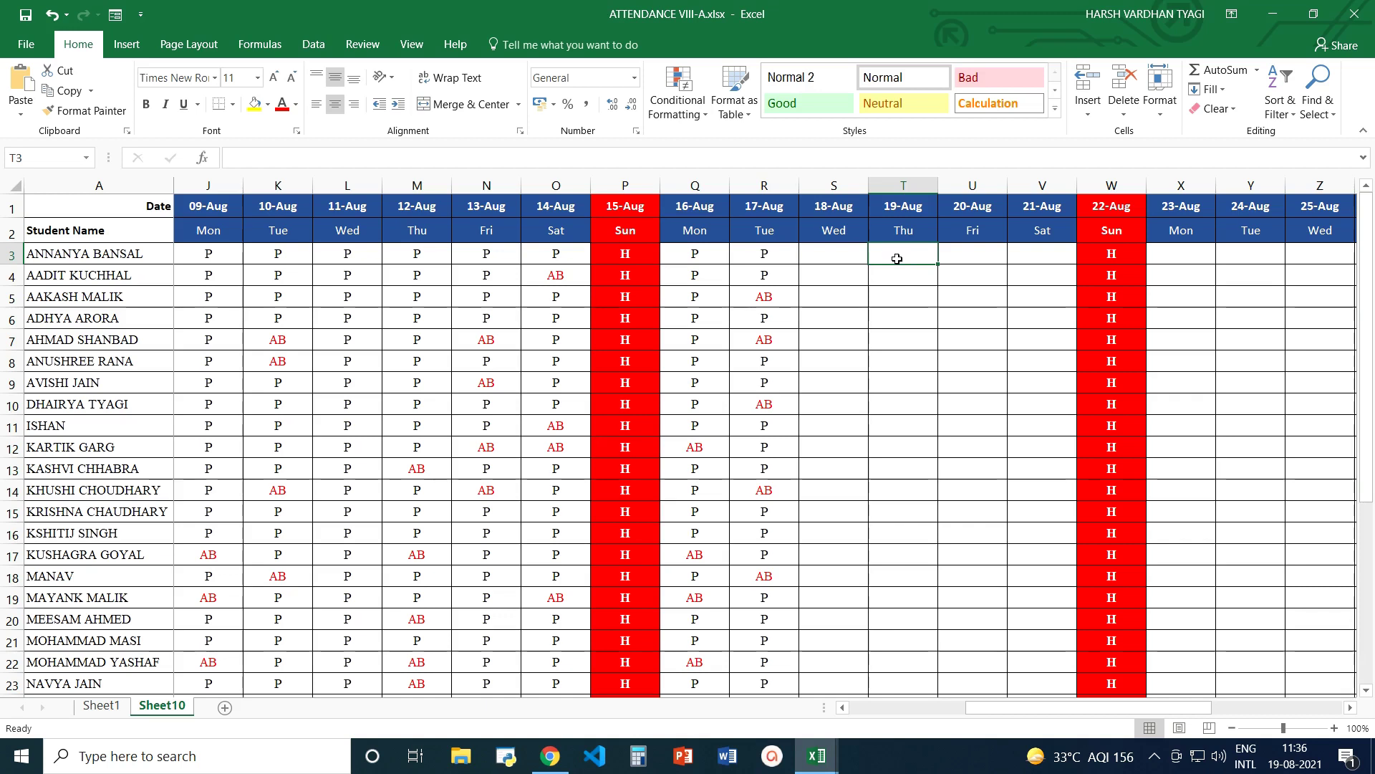
Start an IFERROR formula in the first student's 19-Aug cell, T3, with a nested VLOOKUP using A3 as the lookup value
{"action": "left_click", "coordinate": [783, 163]}
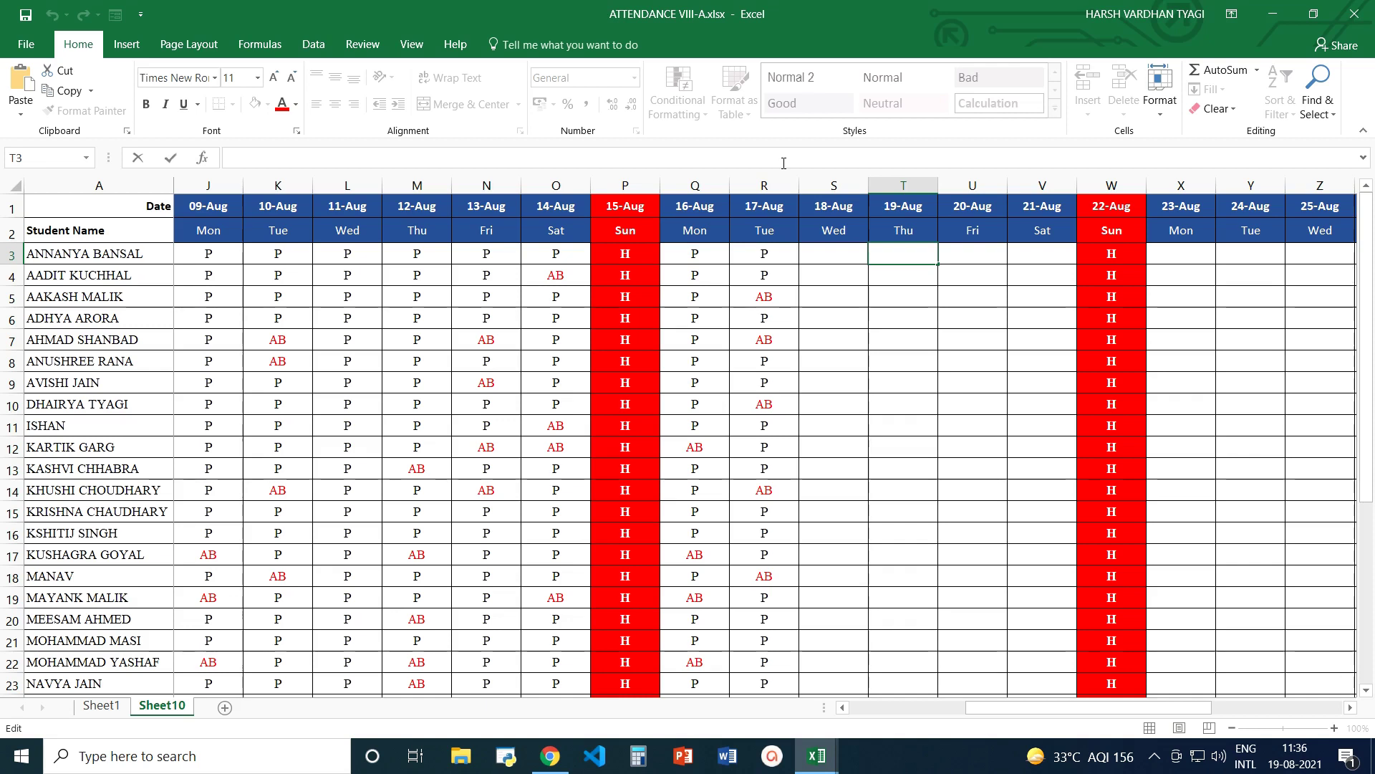
{"action": "type", "text": "="}
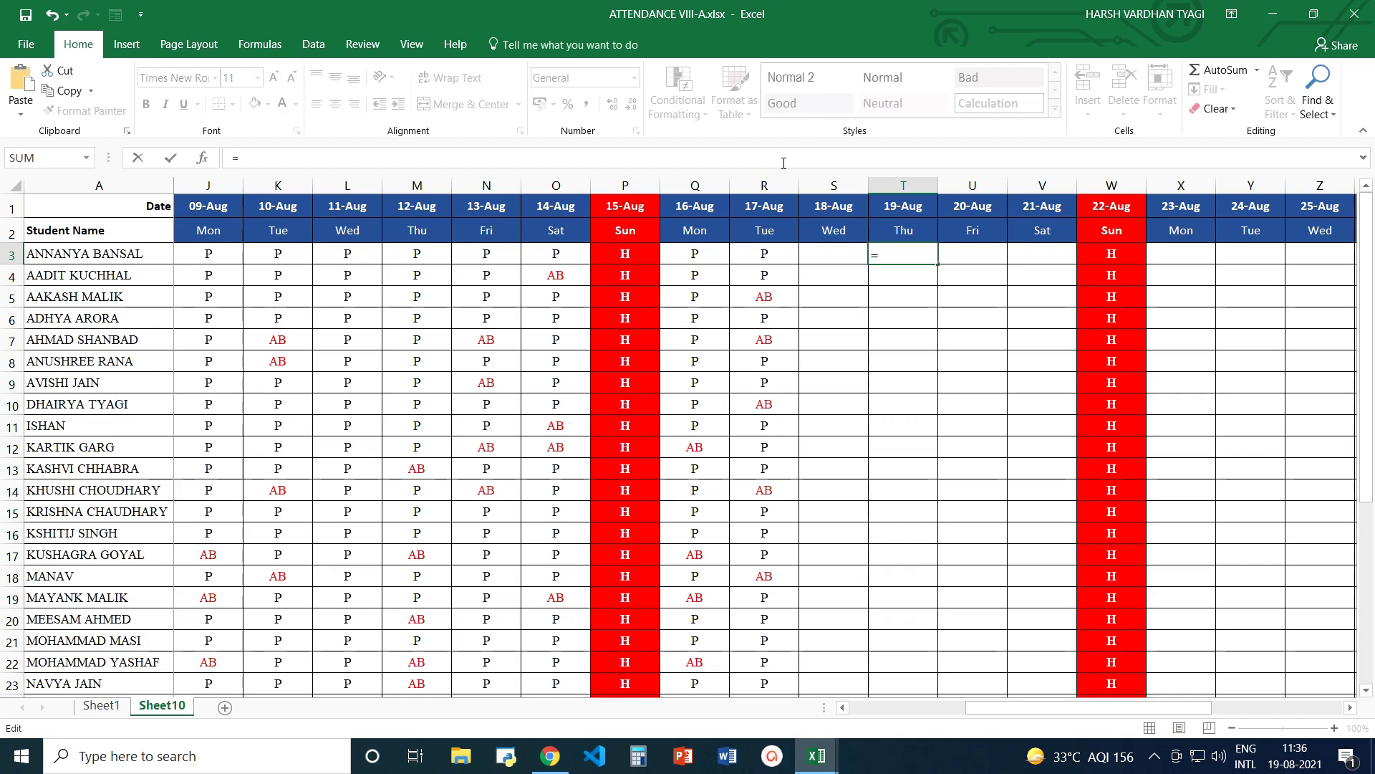
{"action": "type", "text": "IFERR"}
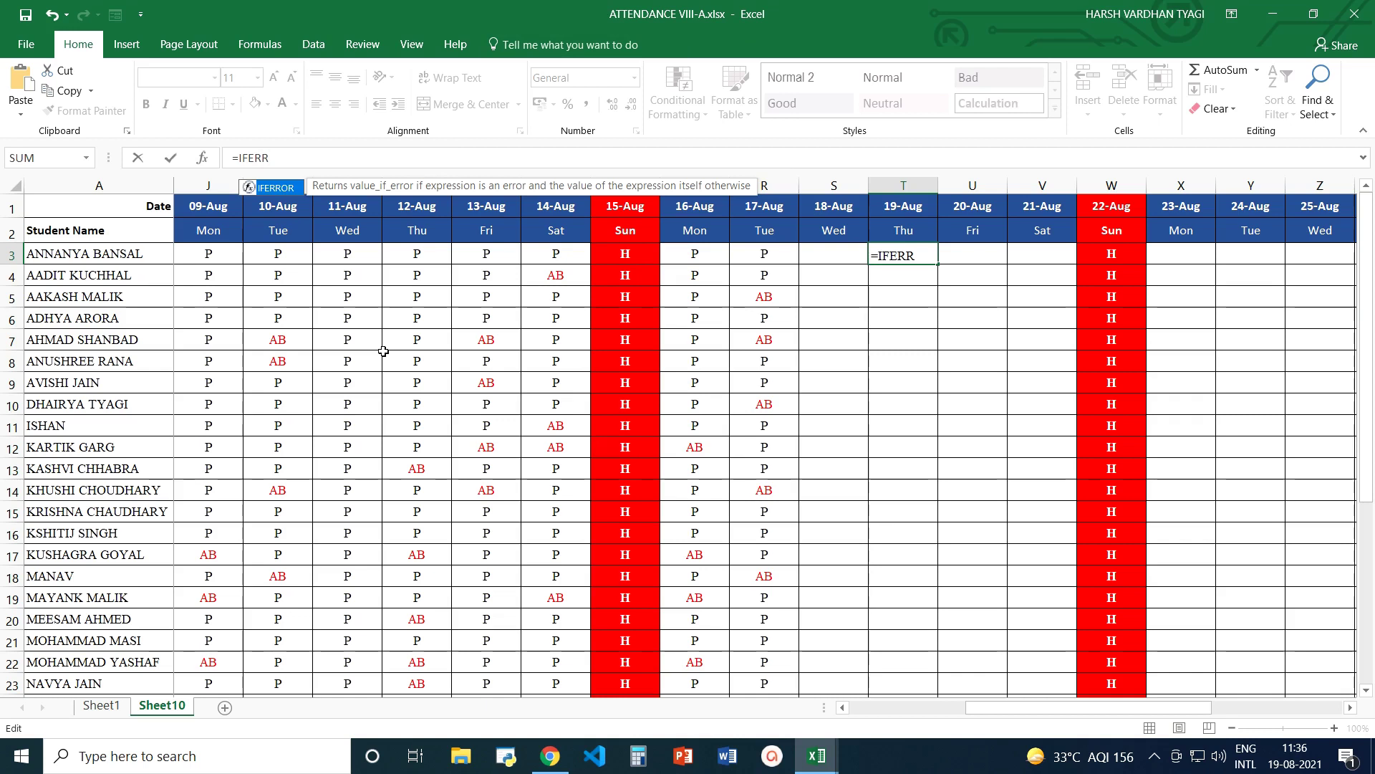
{"action": "type", "text": "OR("}
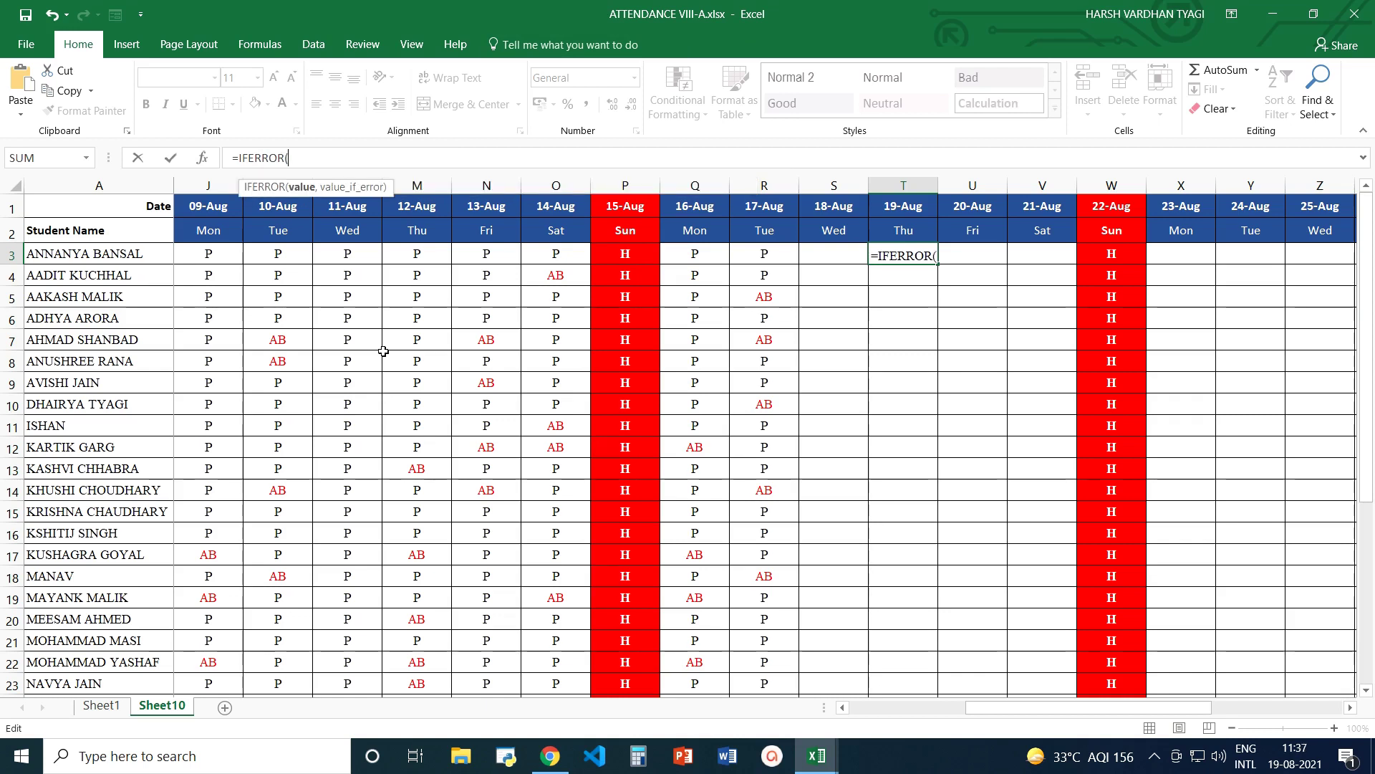
{"action": "type", "text": "VLO"}
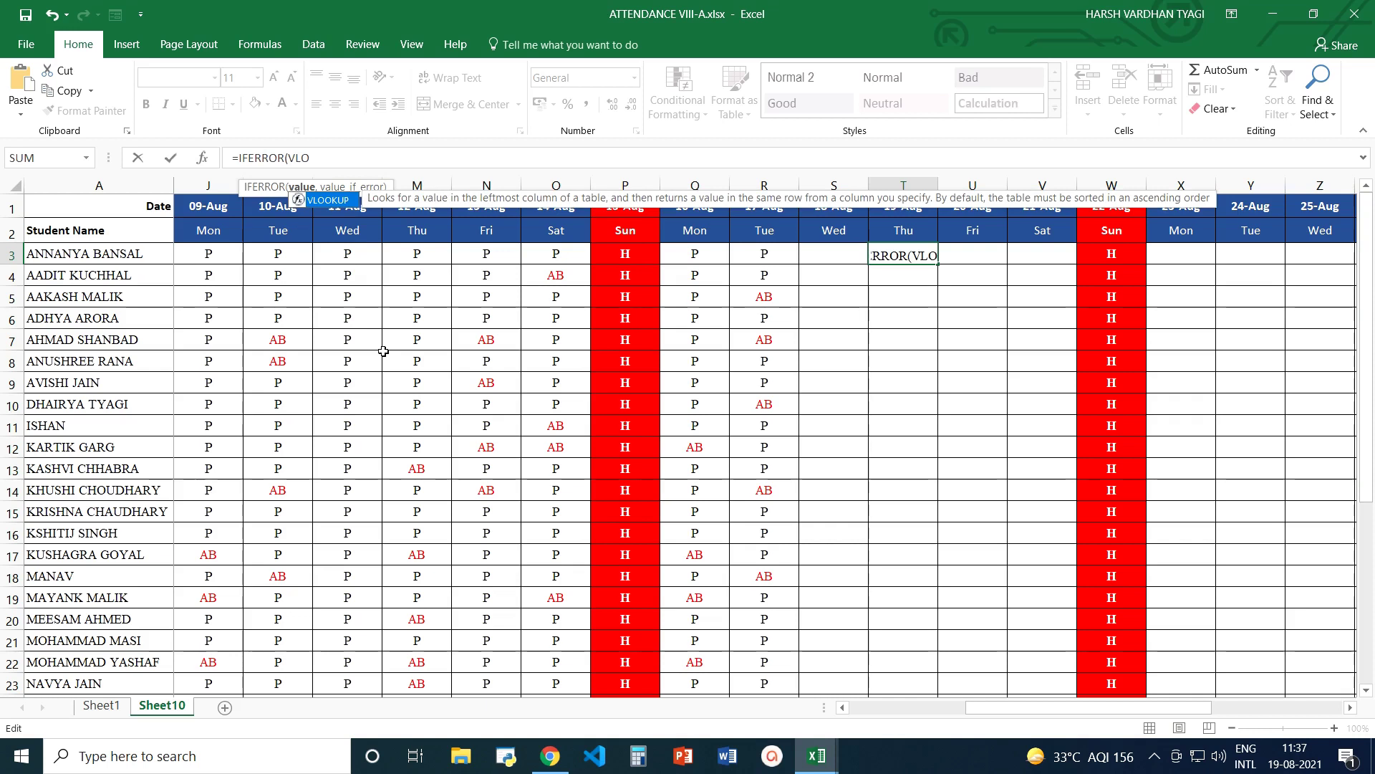
{"action": "type", "text": "OKUP"}
{"action": "type", "text": "("}
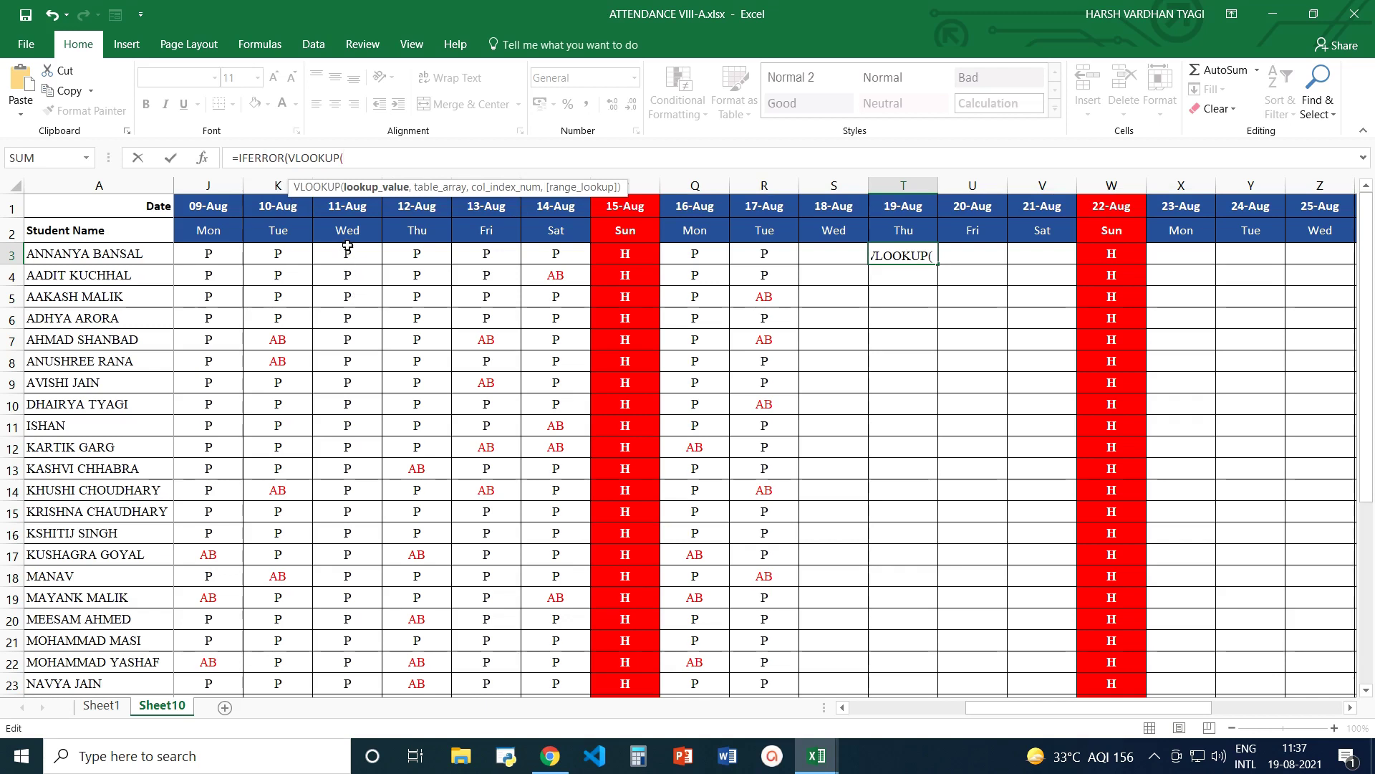
{"action": "left_click", "coordinate": [133, 256]}
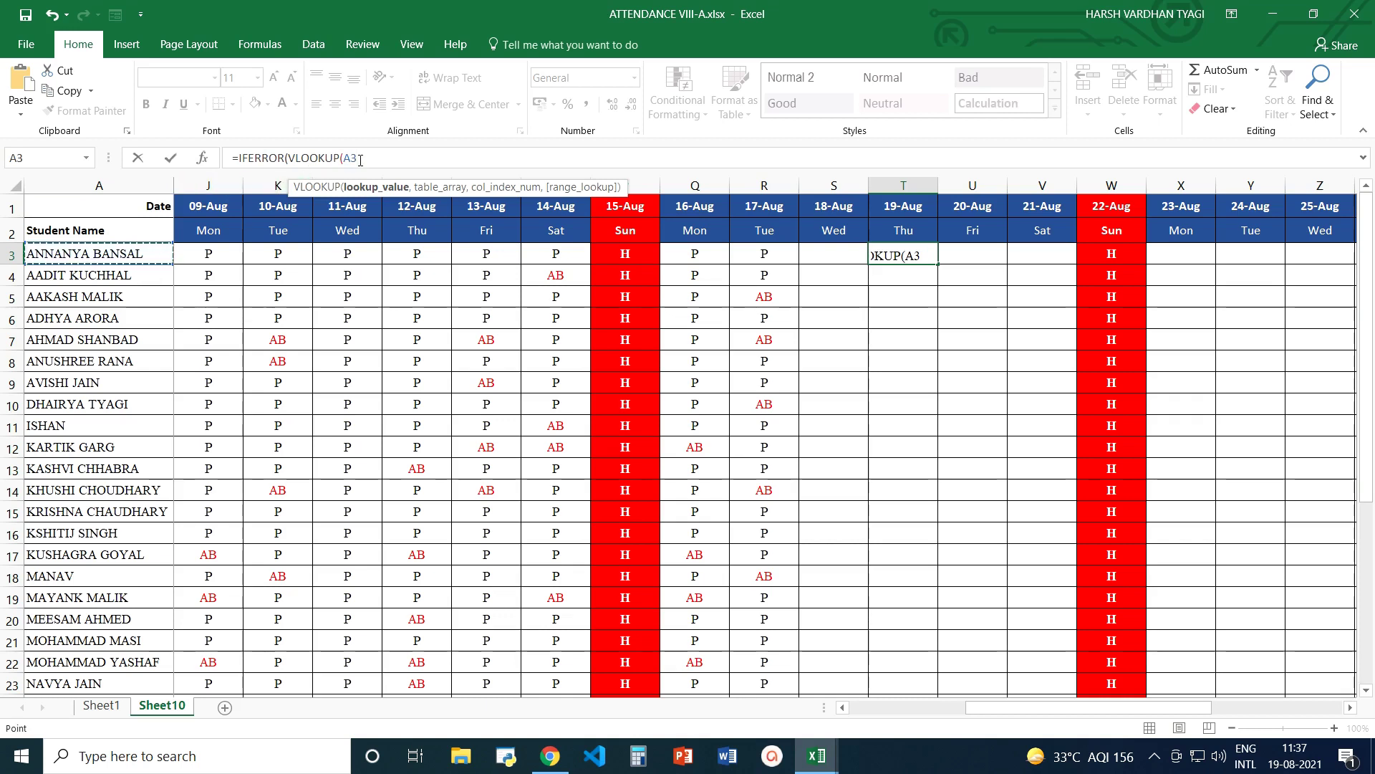
{"action": "type", "text": ","}
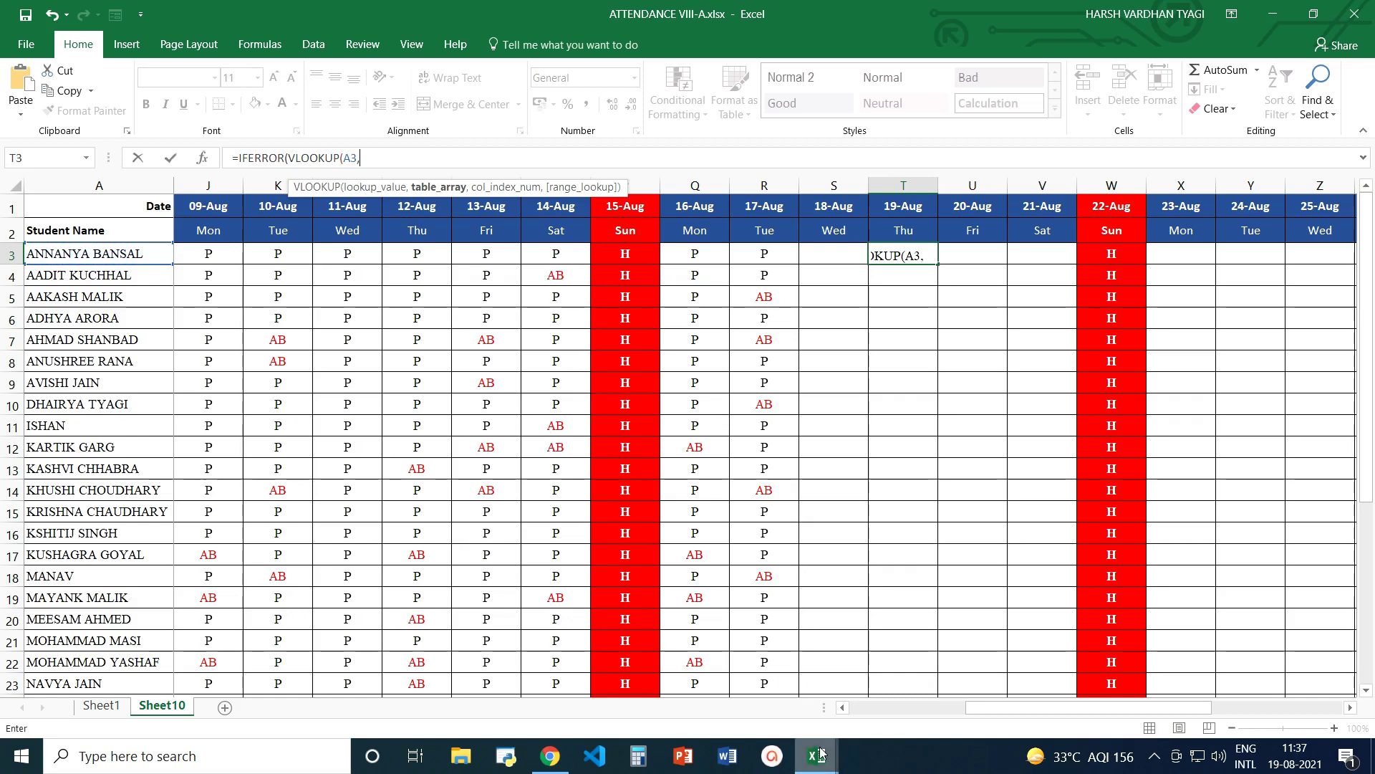
Set the VLOOKUP table array to the names and marks in $A$2:$B$28 of the Class VIII att.csv workbook
{"action": "mouse_move", "coordinate": [820, 758]}
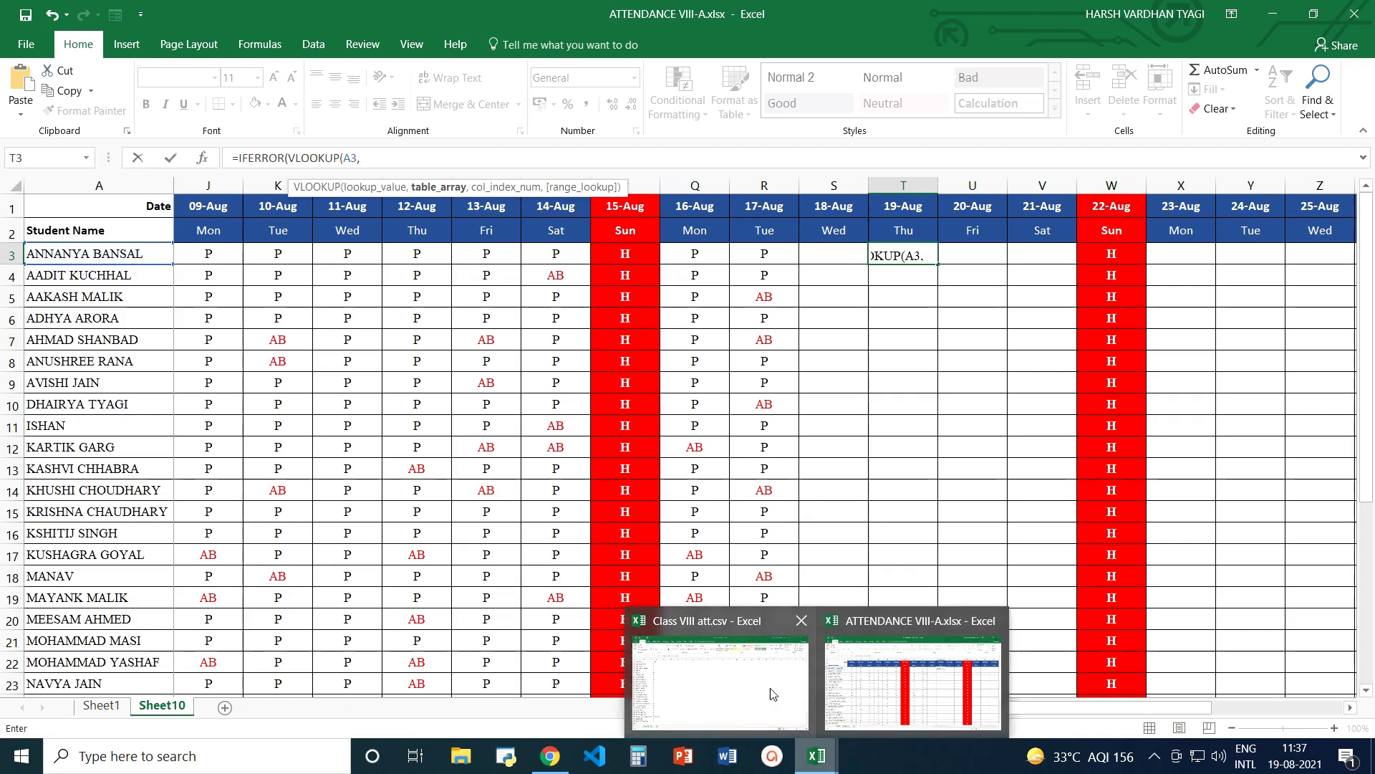
{"action": "mouse_move", "coordinate": [773, 694]}
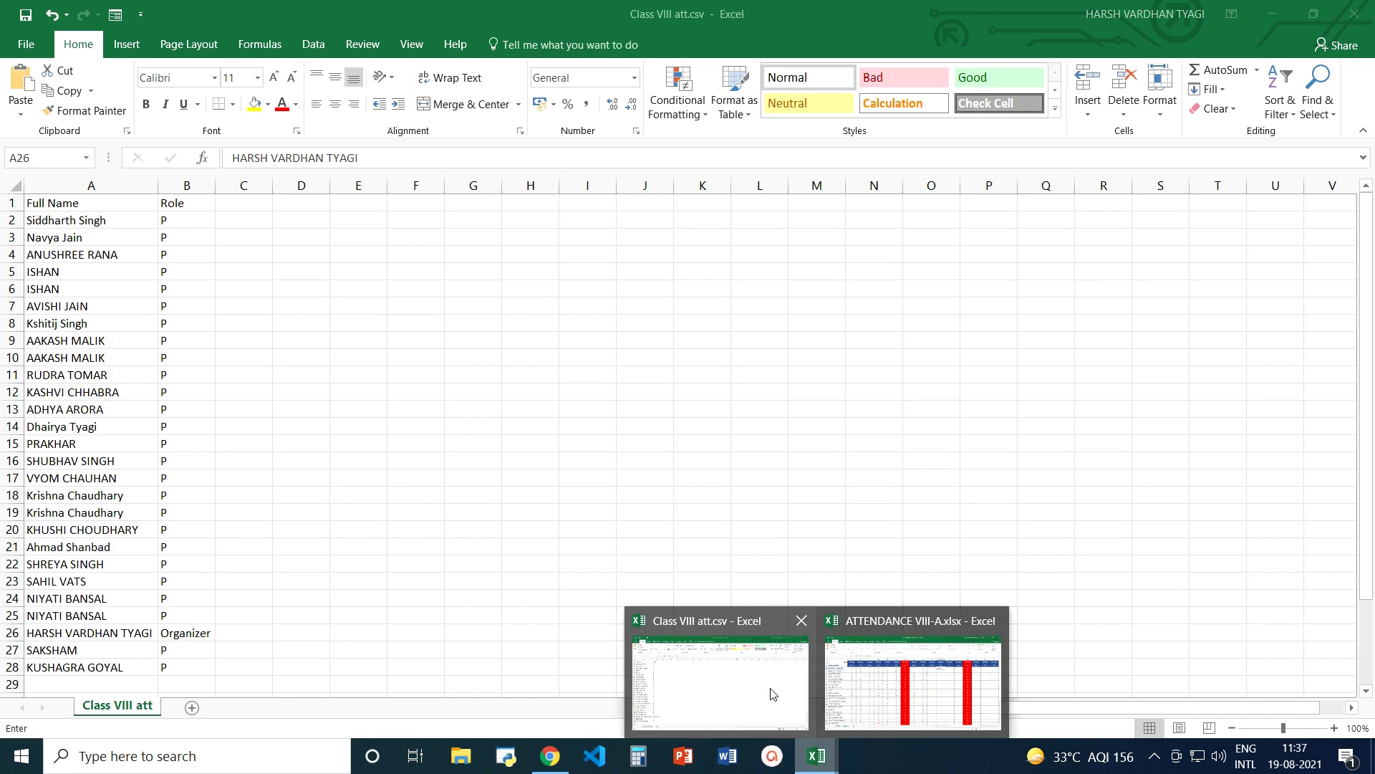
{"action": "left_click", "coordinate": [770, 694]}
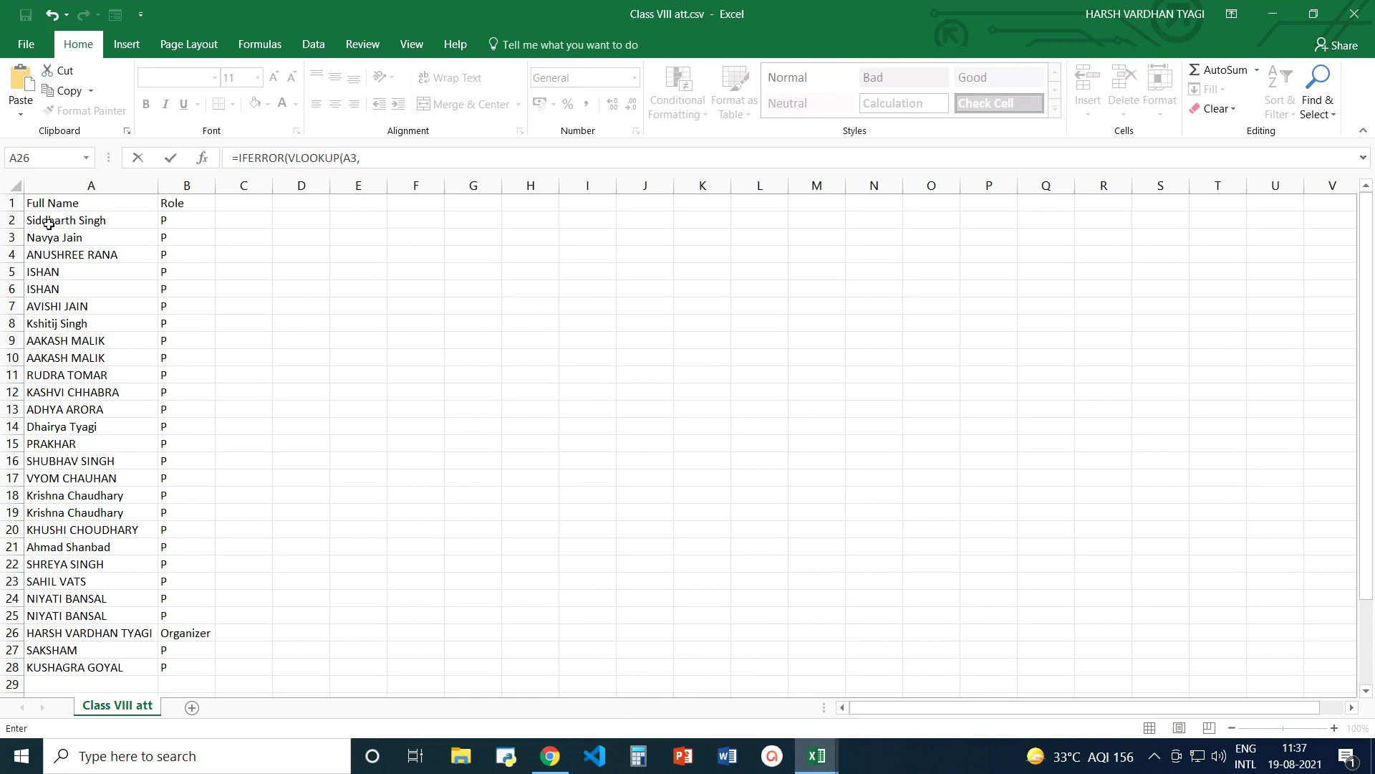
{"action": "left_click_drag", "start_coordinate": [49, 221], "coordinate": [180, 670]}
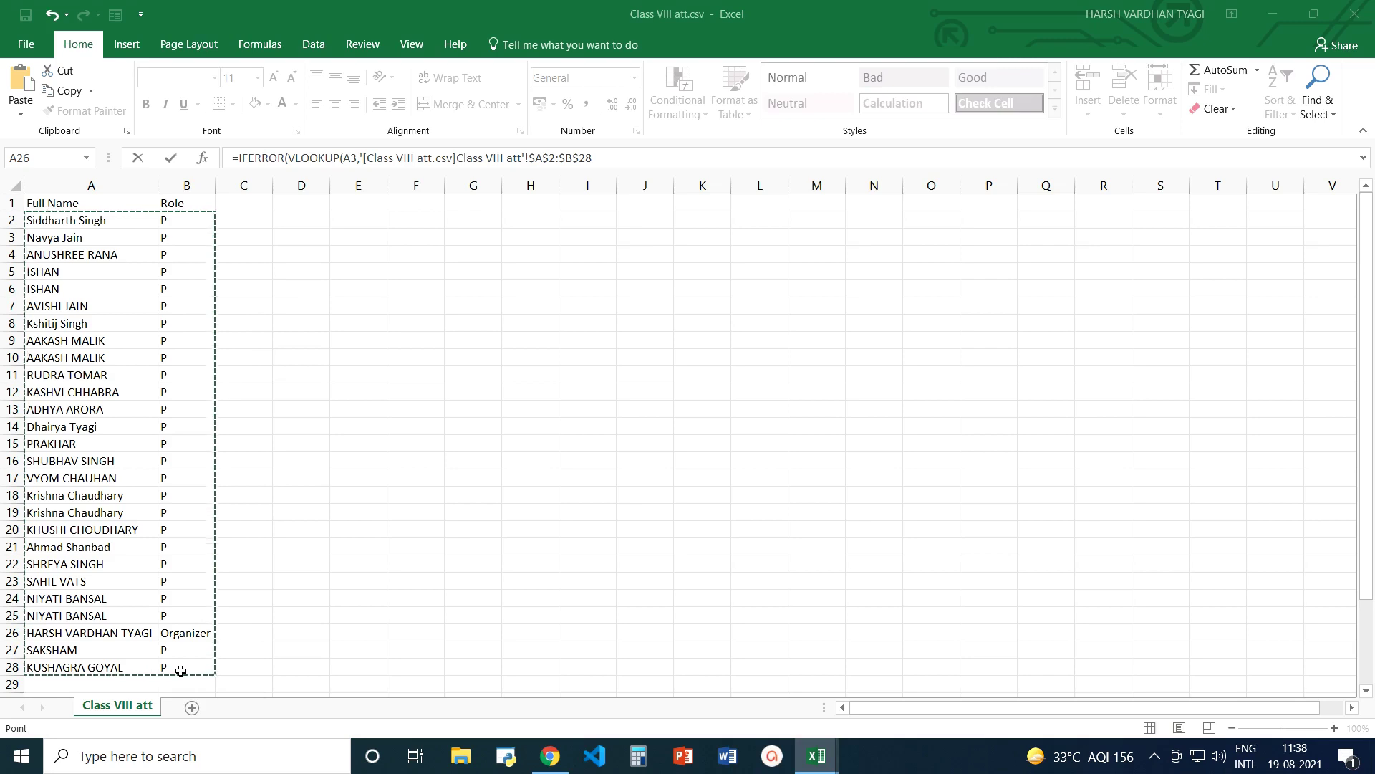
{"action": "left_click", "coordinate": [693, 591]}
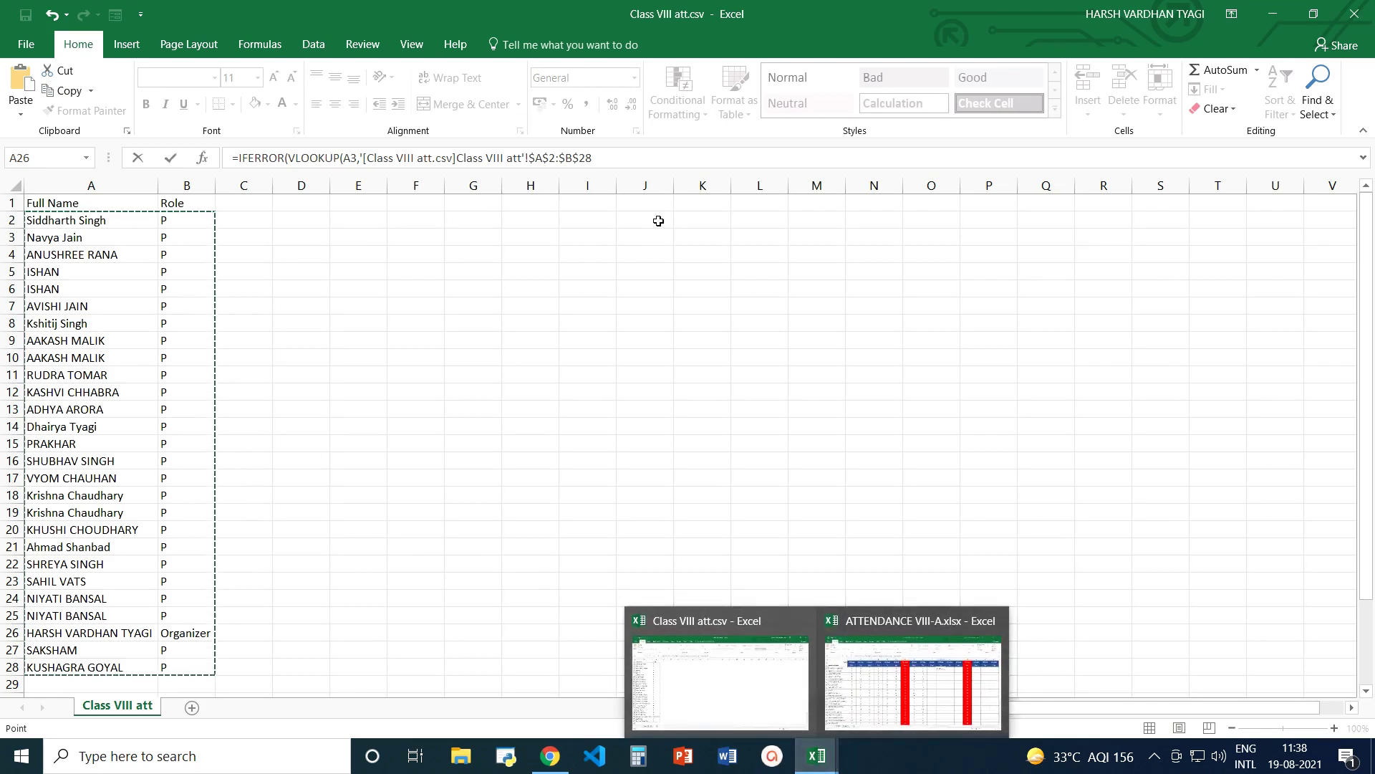
Complete the VLOOKUP arguments with column index 2 and range lookup 0 for an exact match
{"action": "left_click", "coordinate": [615, 159]}
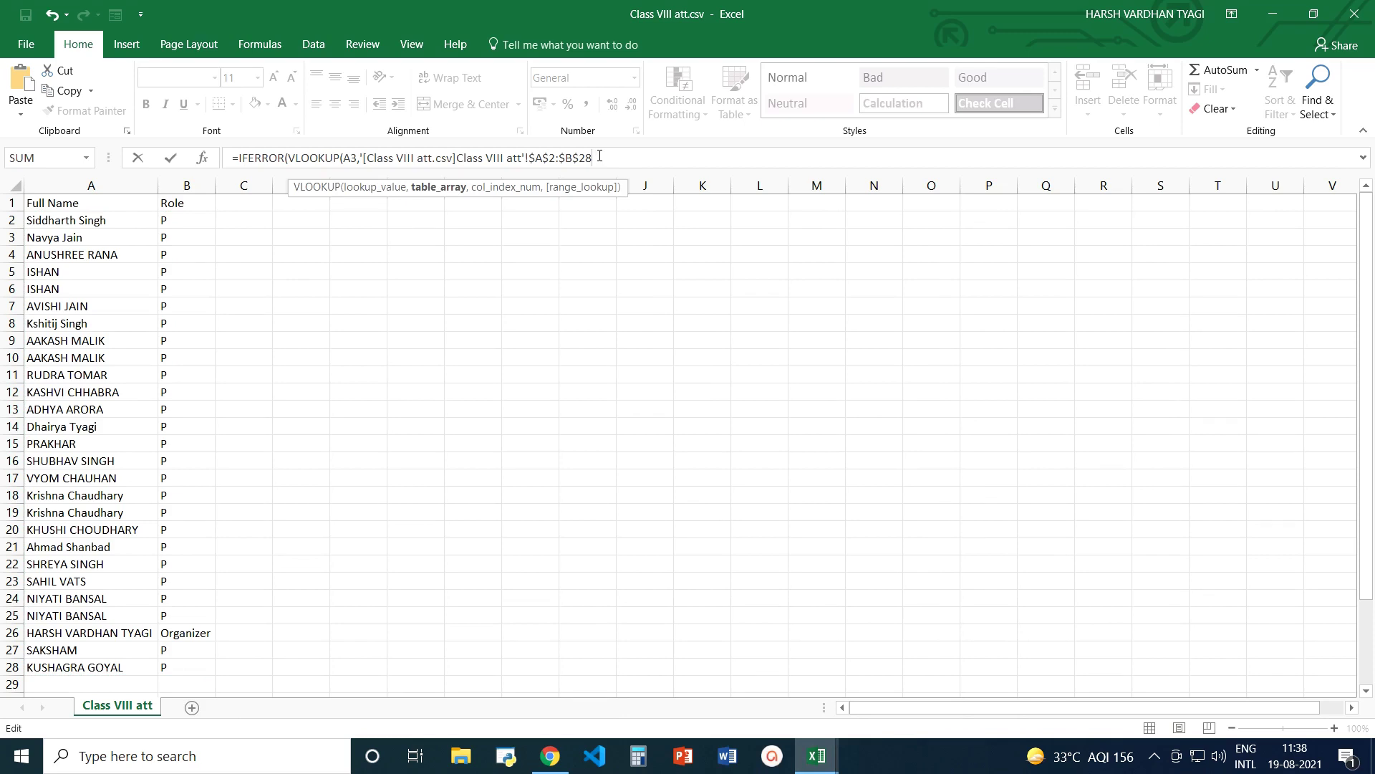
{"action": "type", "text": ","}
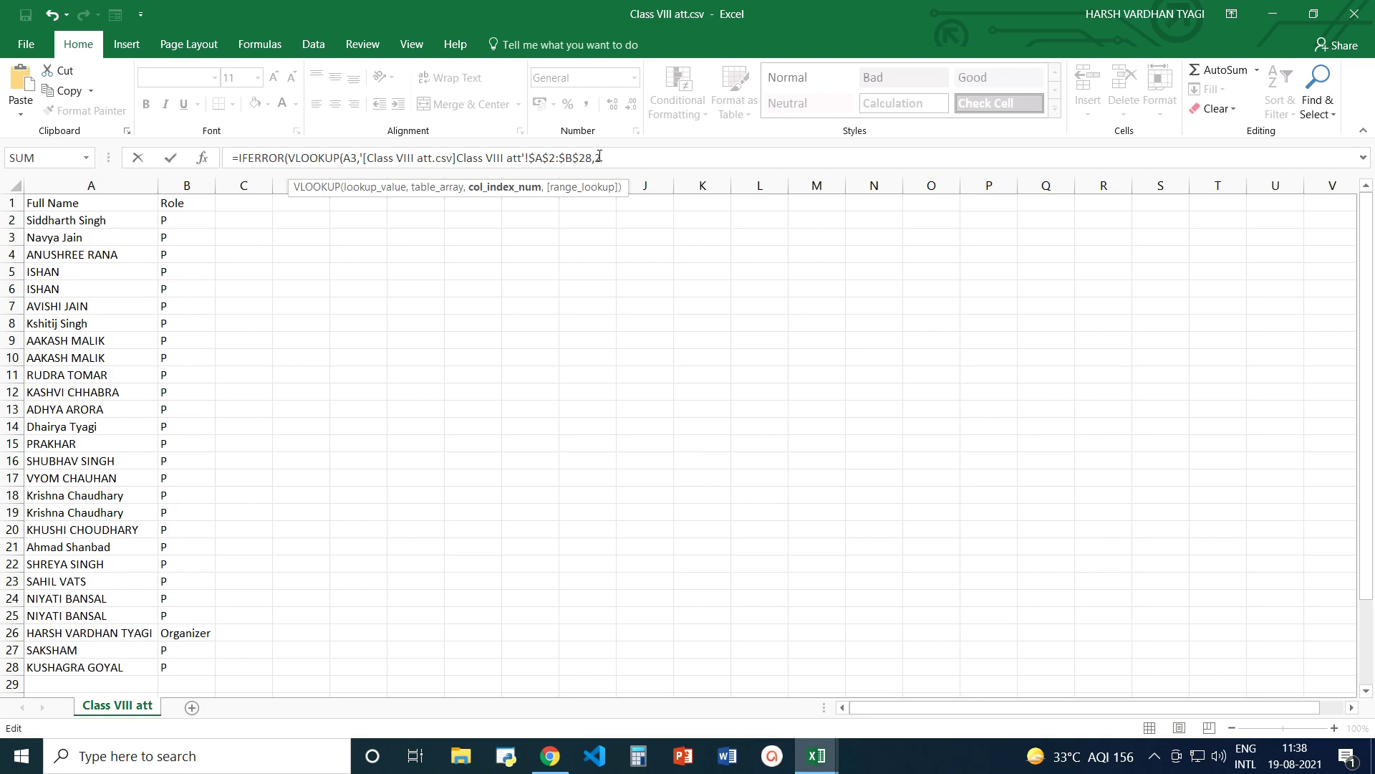
{"action": "type", "text": "2,"}
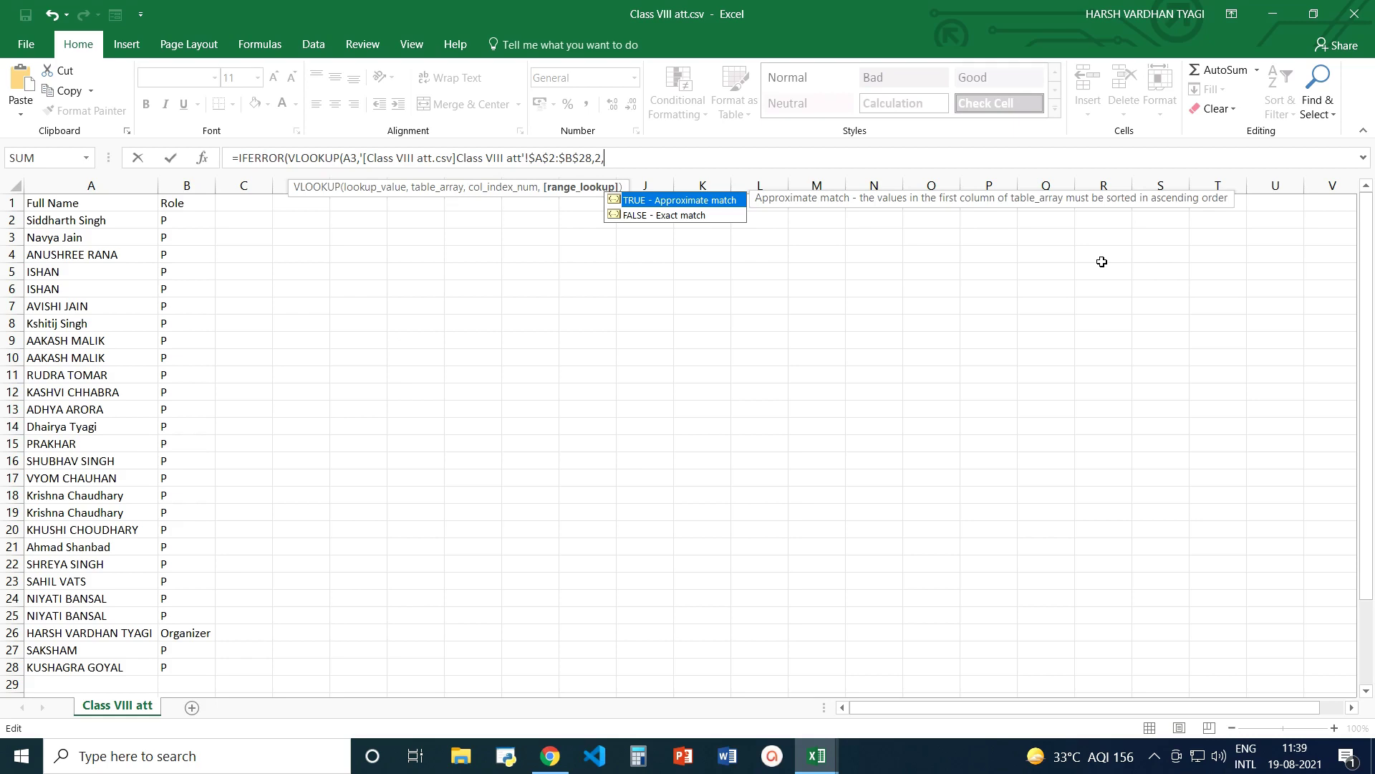
{"action": "type", "text": "0"}
{"action": "key", "text": "Escape"}
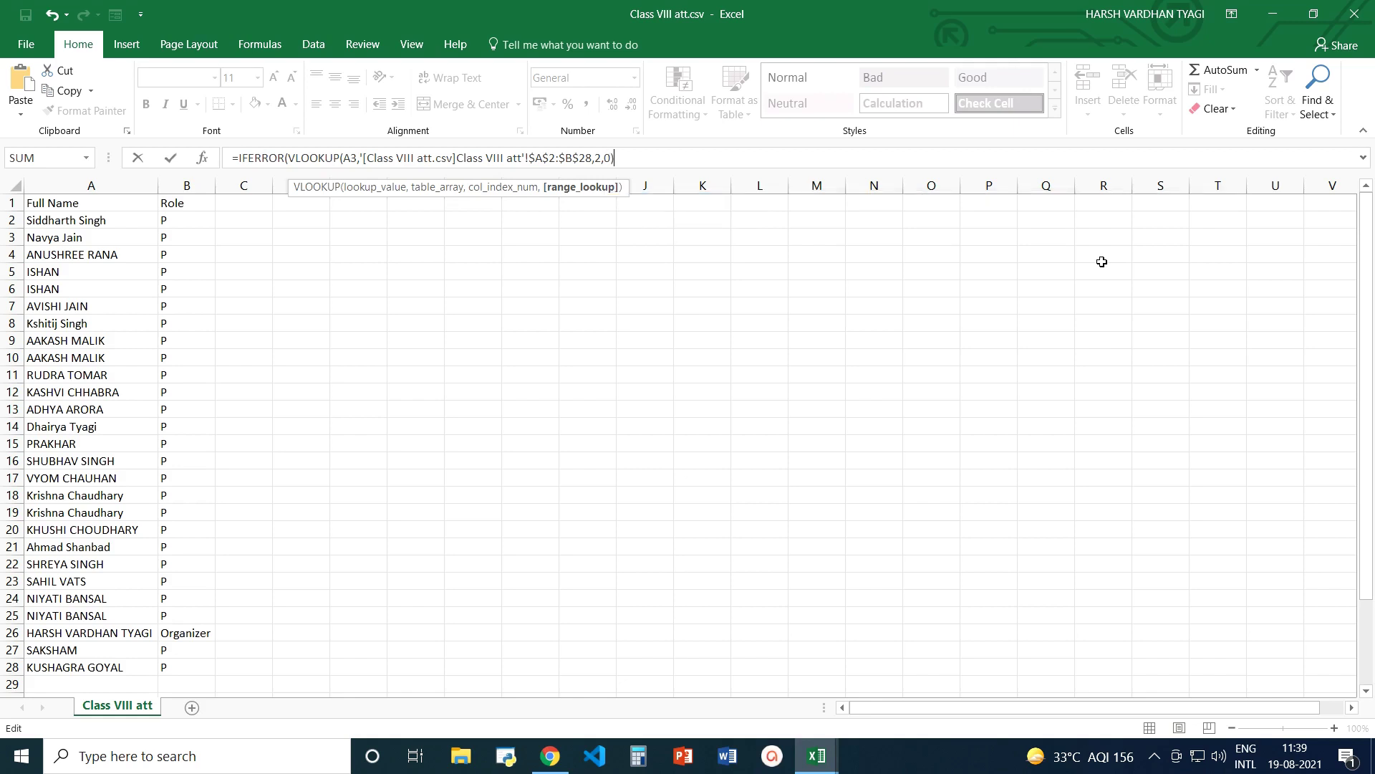
Finish the 19-Aug formula in T3 by closing the VLOOKUP and returning "AB" when the lookup gives an error
{"action": "type", "text": "),"}
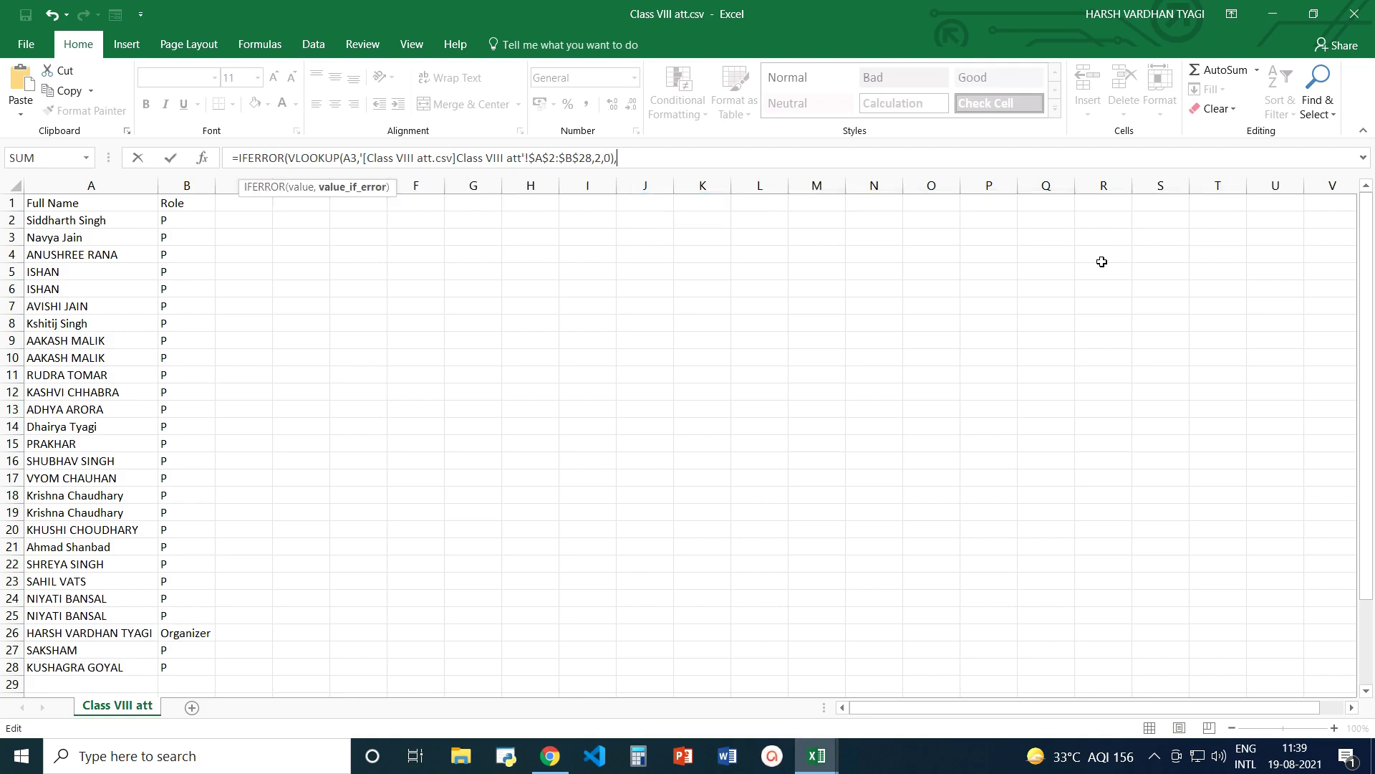
{"action": "type", "text": "\"AB\""}
{"action": "type", "text": ")"}
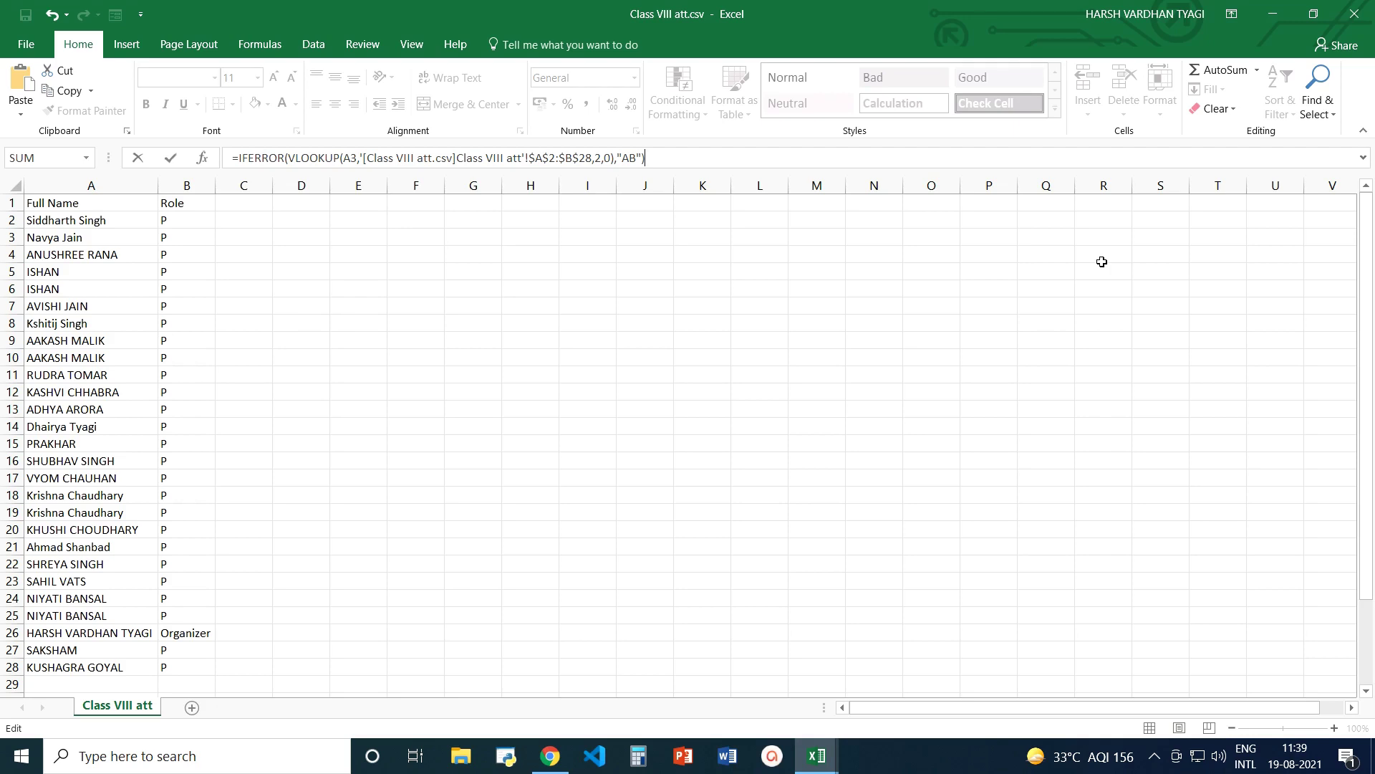
{"action": "key", "text": "Return"}
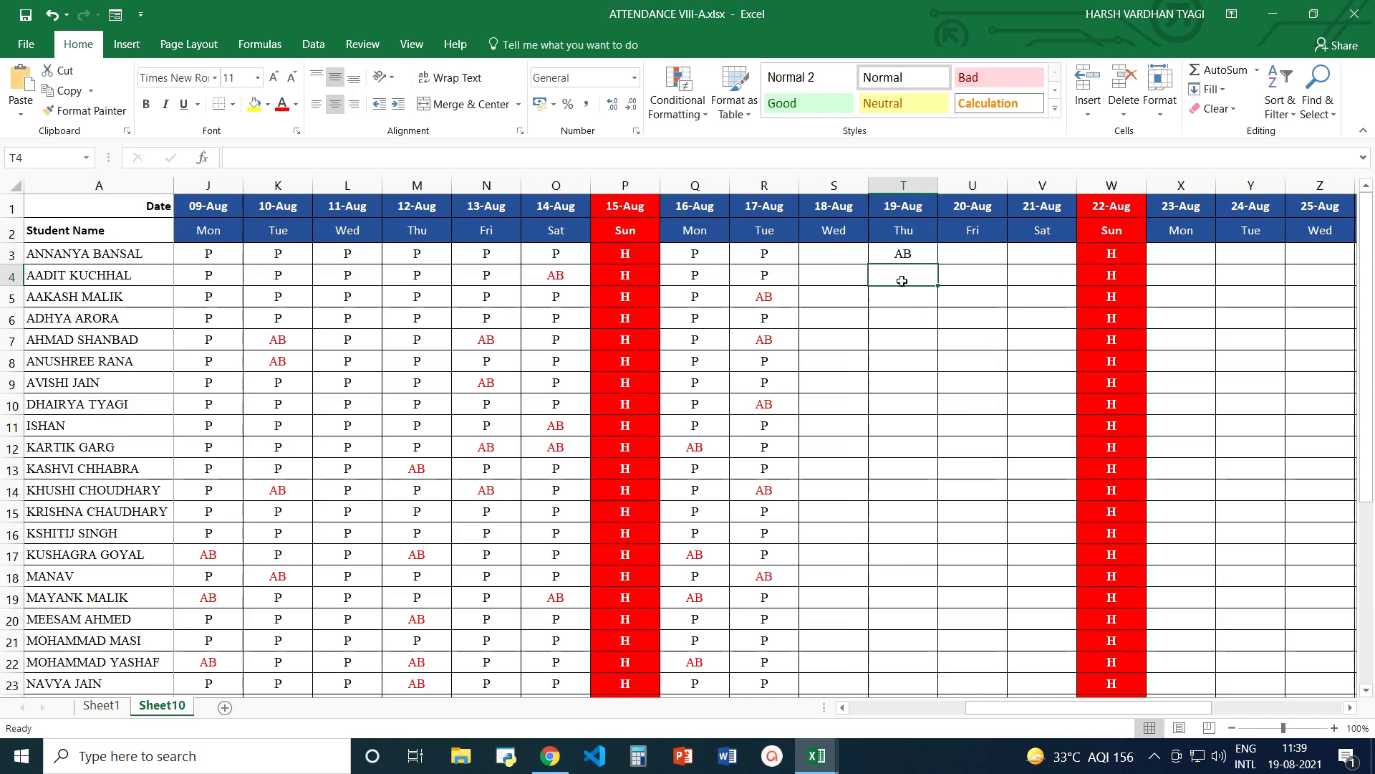
Fill the T3 attendance formula down the 19-Aug column to the last student in T35
{"action": "left_click", "coordinate": [887, 255]}
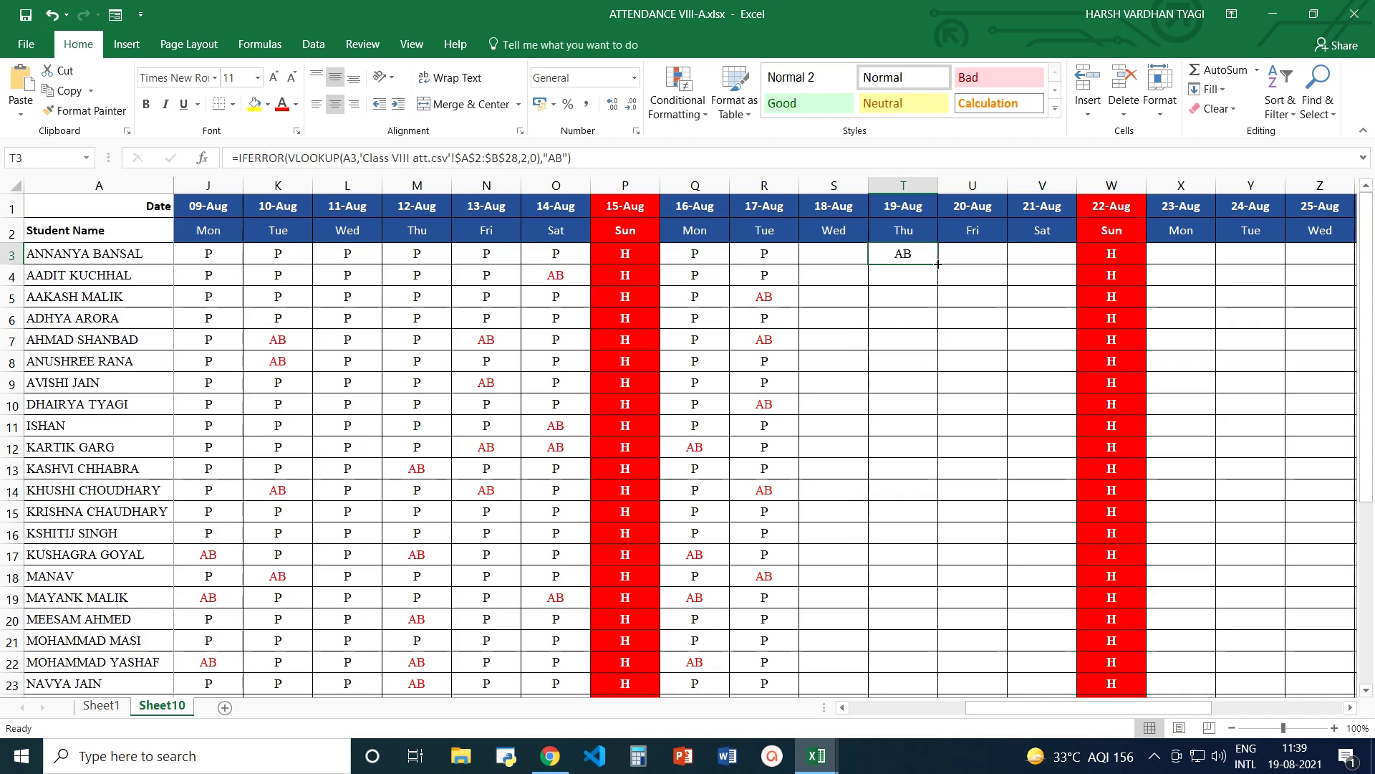
{"action": "left_click_drag", "start_coordinate": [937, 264], "coordinate": [921, 646]}
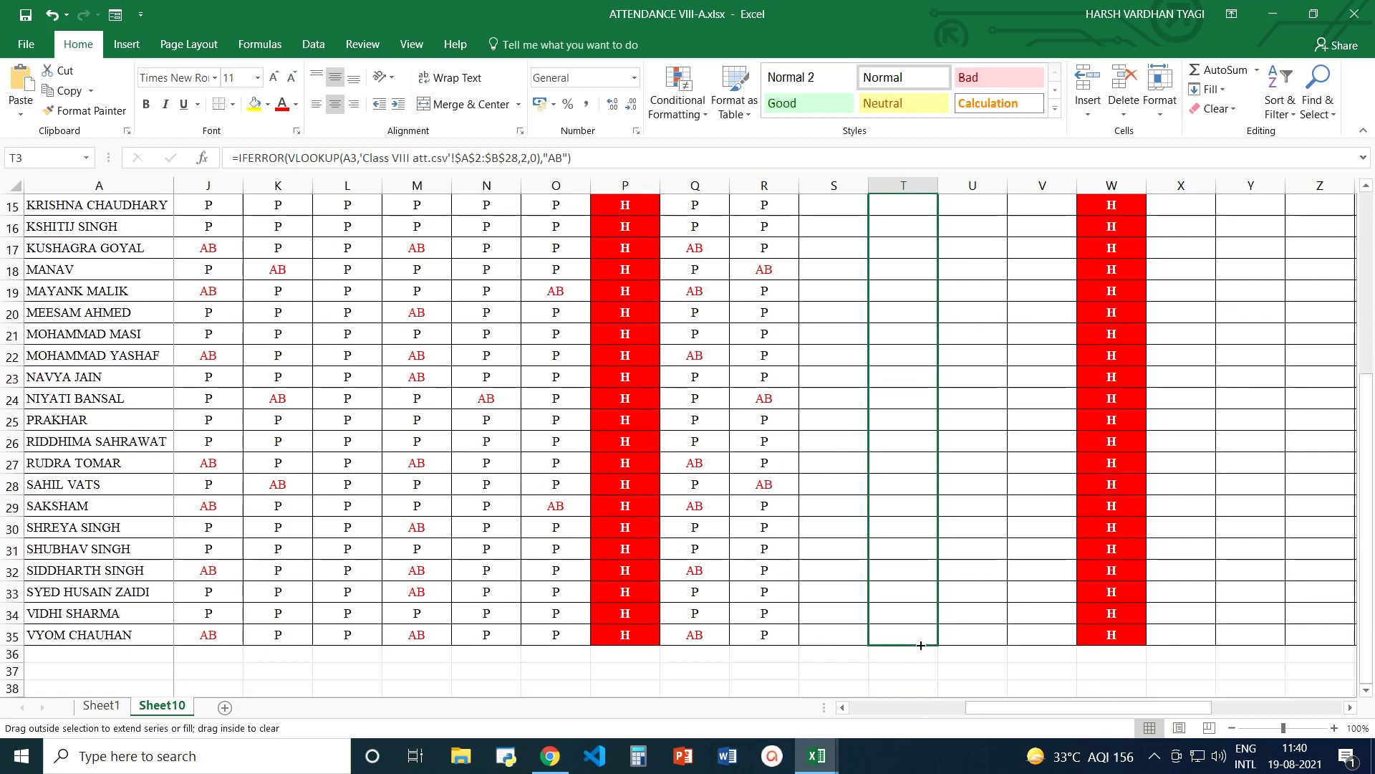
{"action": "left_click_drag", "start_coordinate": [921, 646], "coordinate": [922, 645]}
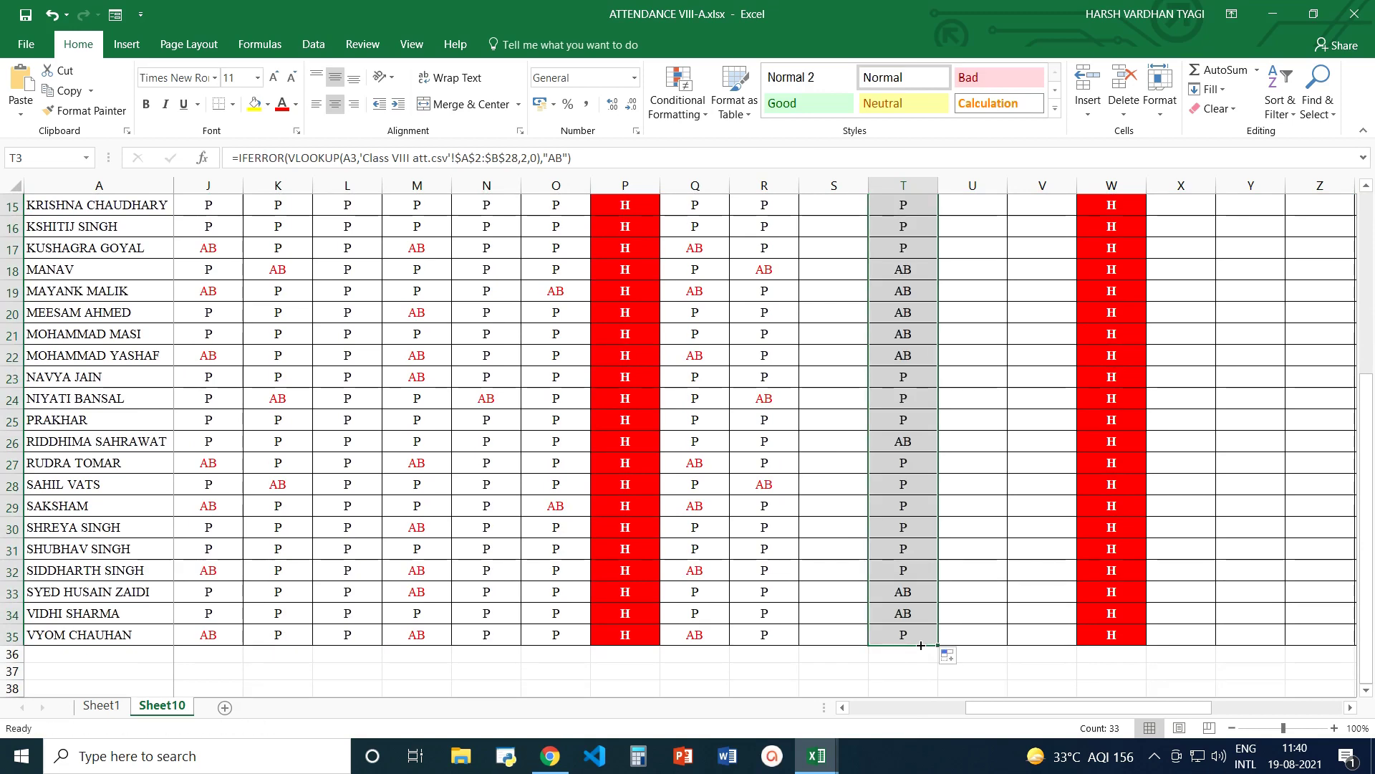
Check the filled 19-Aug formulas in cells T4 through T7
{"action": "scroll", "coordinate": [908, 571], "scroll_direction": "up", "scroll_amount": 5}
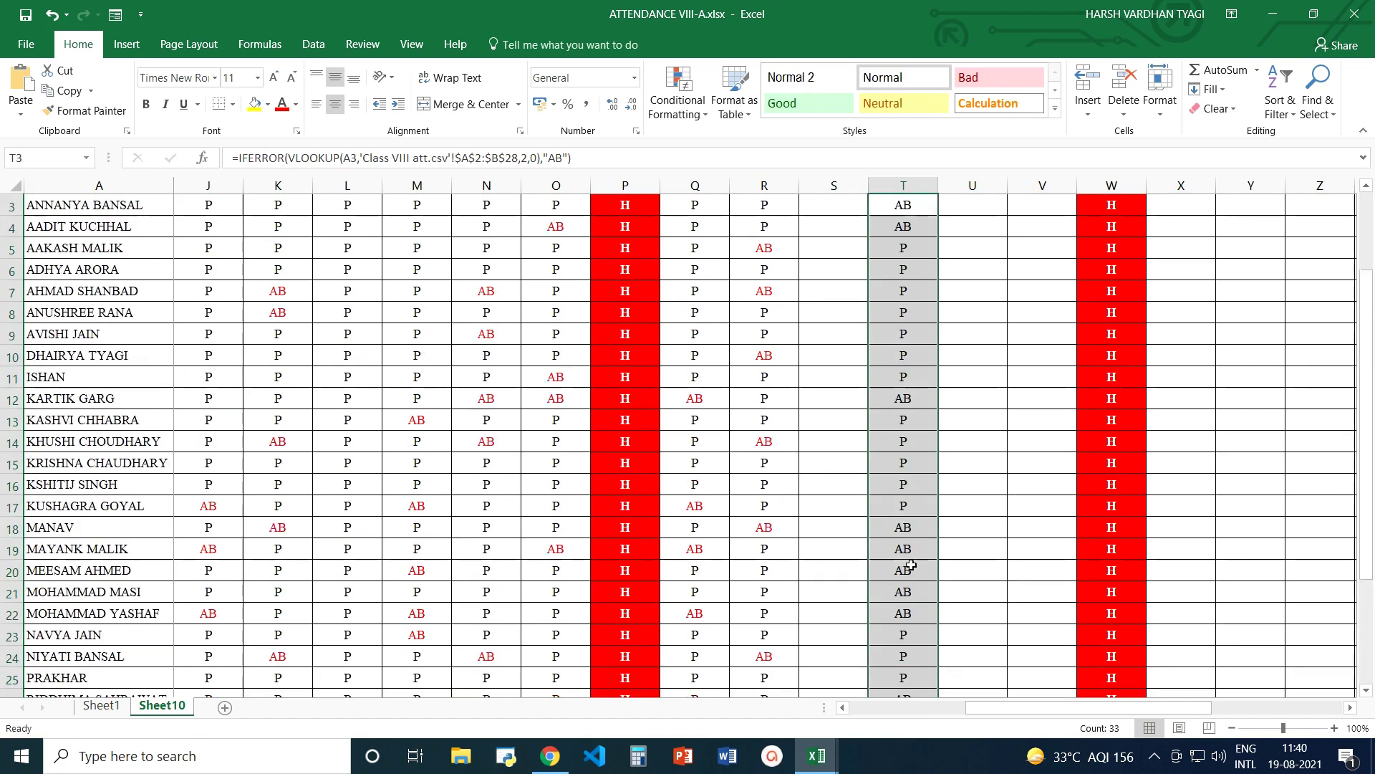
{"action": "scroll", "coordinate": [910, 565], "scroll_direction": "up", "scroll_amount": 1}
{"action": "left_click", "coordinate": [901, 277]}
{"action": "left_click", "coordinate": [901, 298]}
{"action": "left_click", "coordinate": [899, 320]}
{"action": "left_click", "coordinate": [898, 344]}
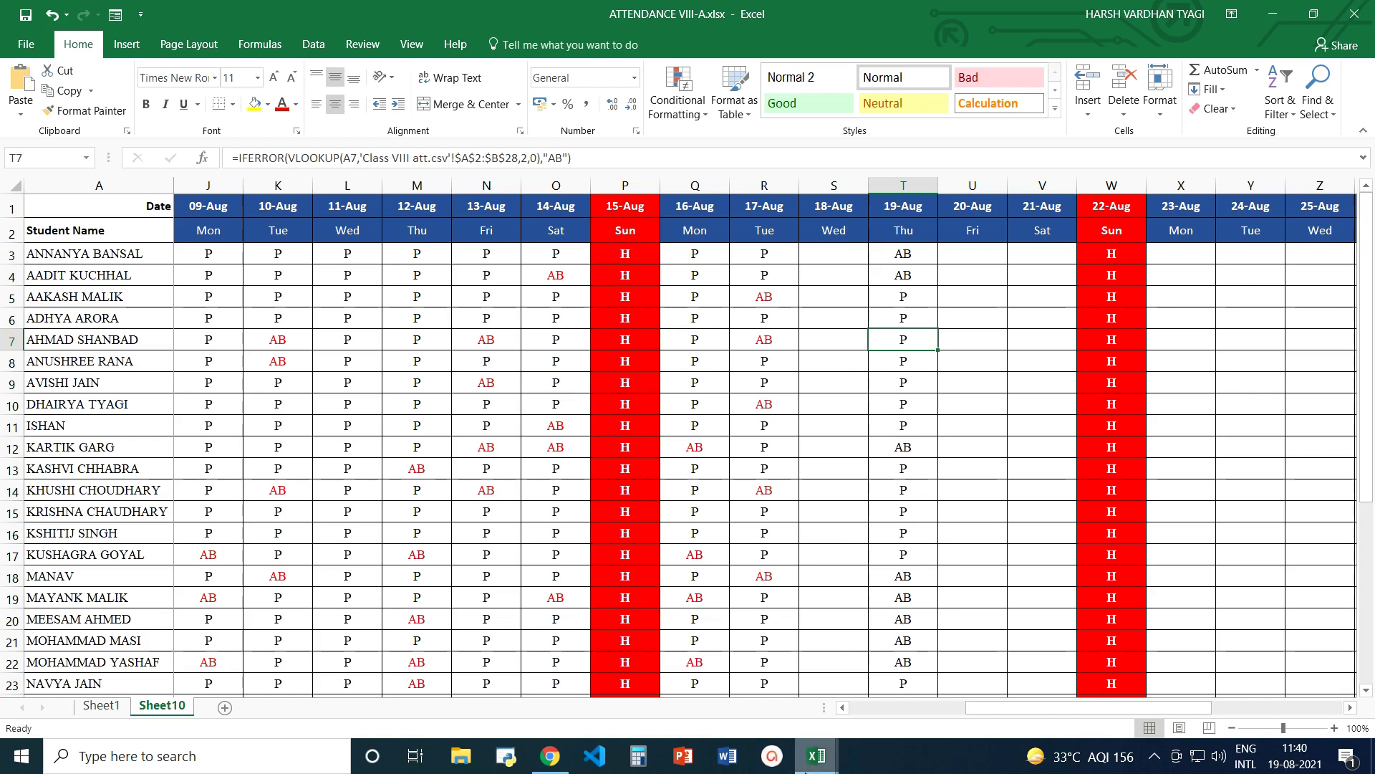
Switch to the Class VIII att.csv workbook and delete row 26, whose role is Organizer
{"action": "mouse_move", "coordinate": [808, 768]}
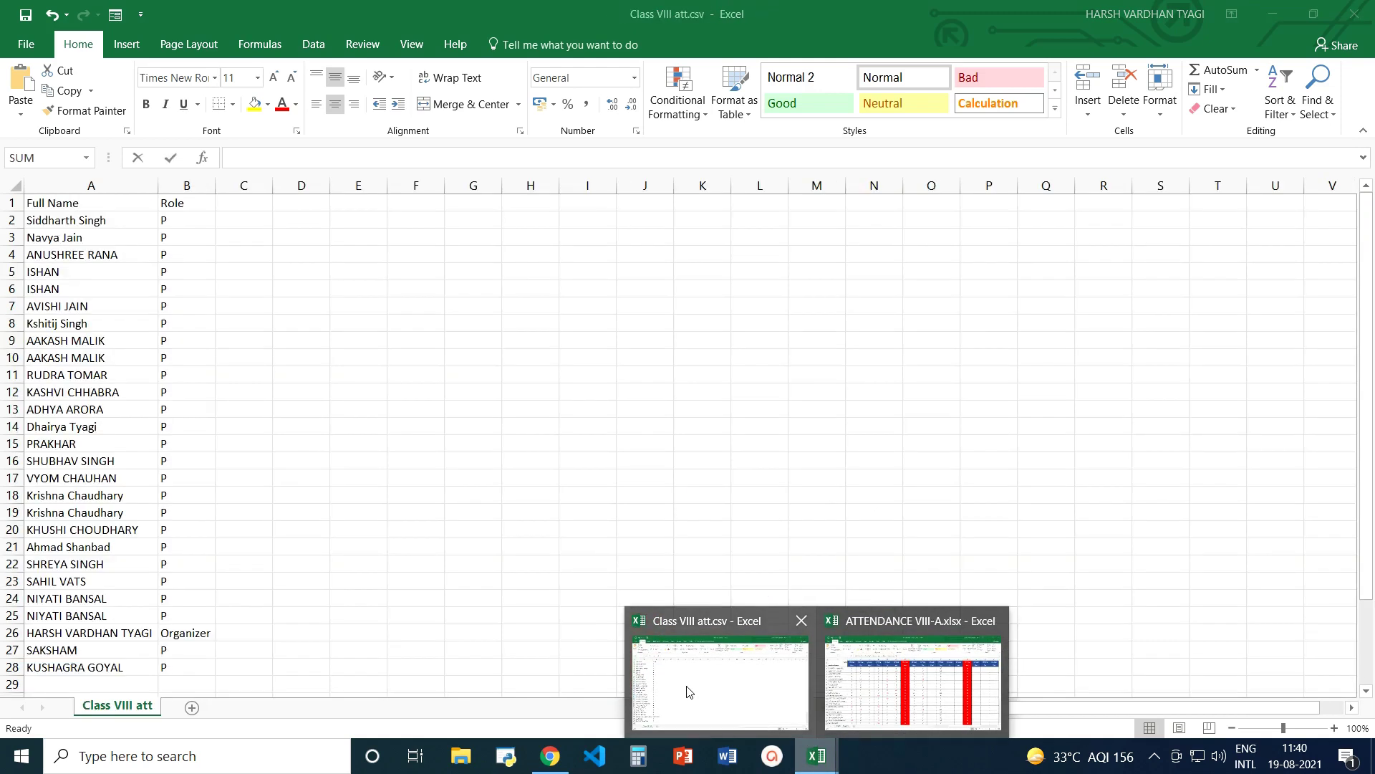
{"action": "left_click", "coordinate": [686, 692]}
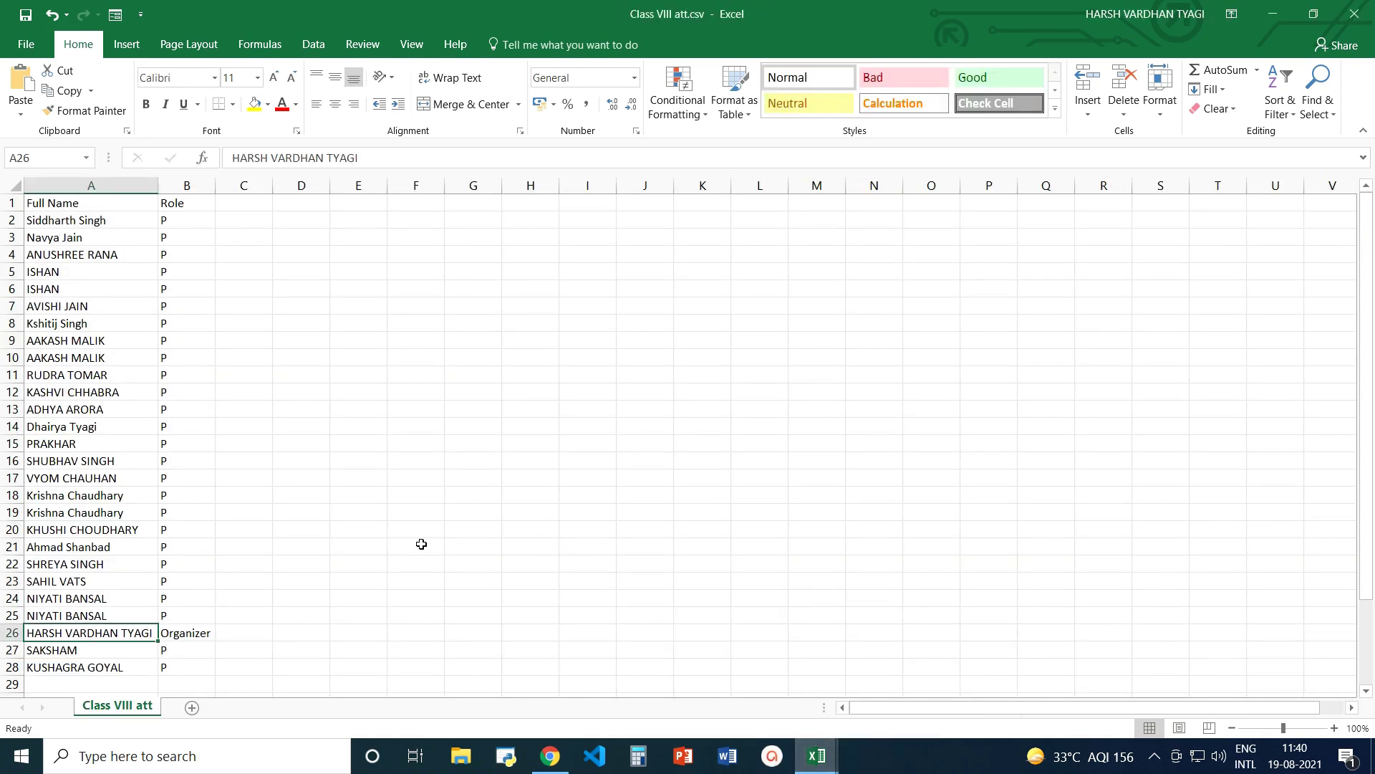
{"action": "left_click", "coordinate": [3, 635]}
{"action": "right_click", "coordinate": [4, 635]}
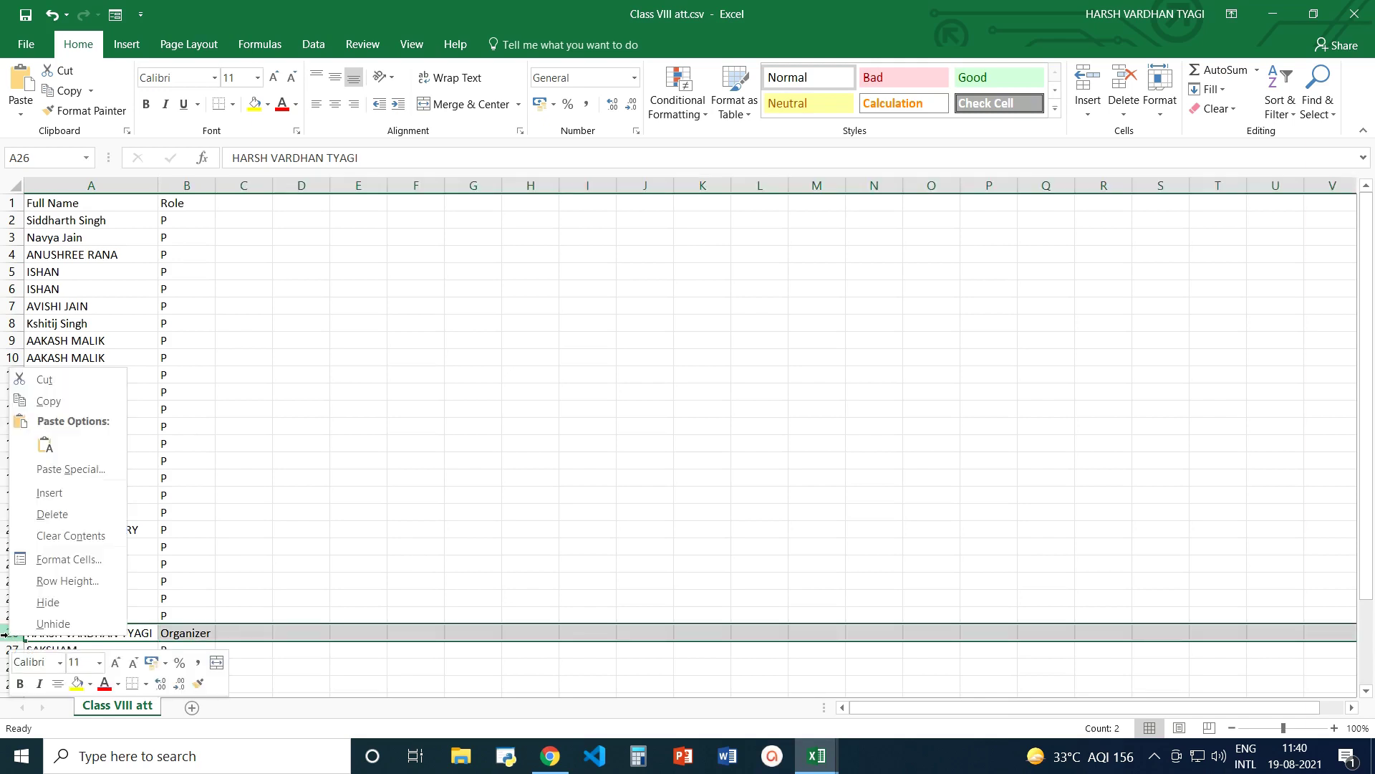
{"action": "left_click", "coordinate": [42, 515]}
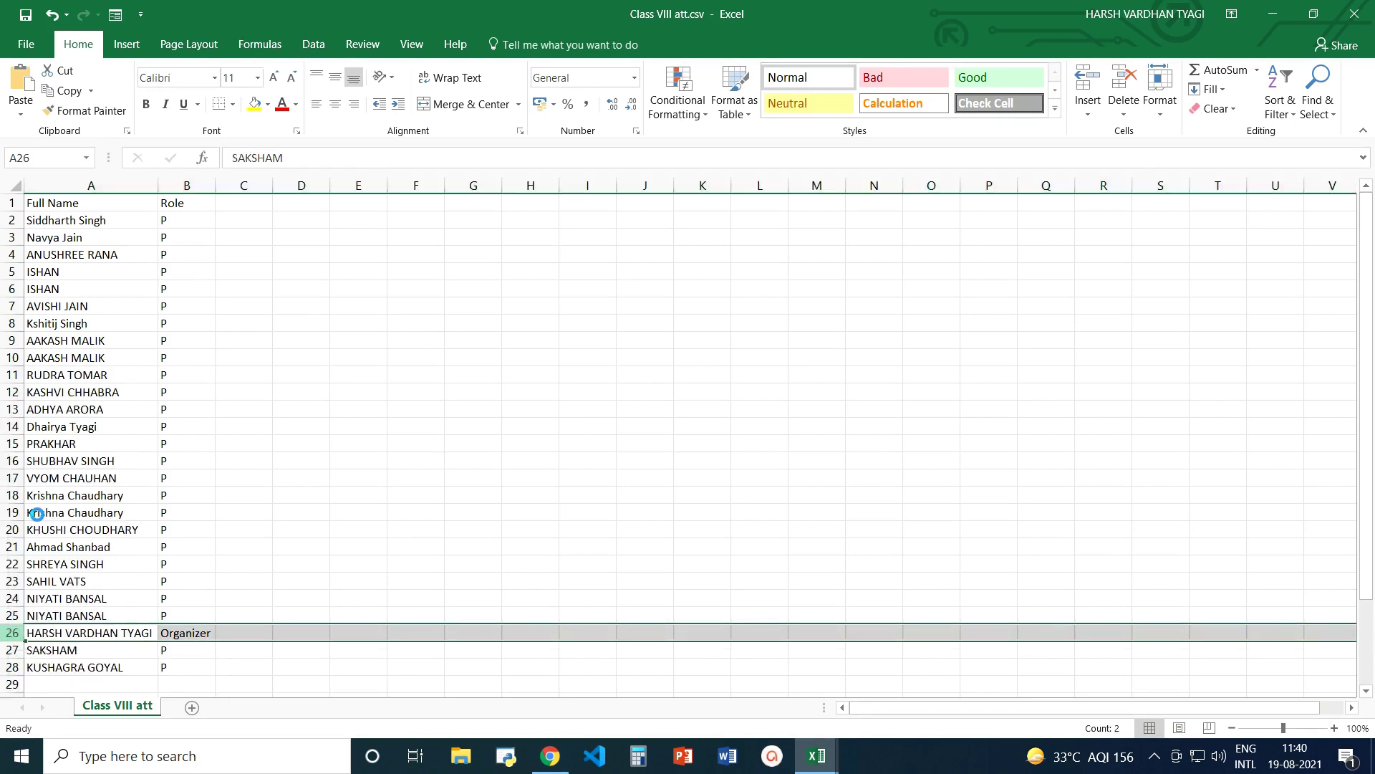
Delete the header row containing Full Name and Role from the report
{"action": "left_click", "coordinate": [9, 201]}
{"action": "right_click", "coordinate": [10, 202]}
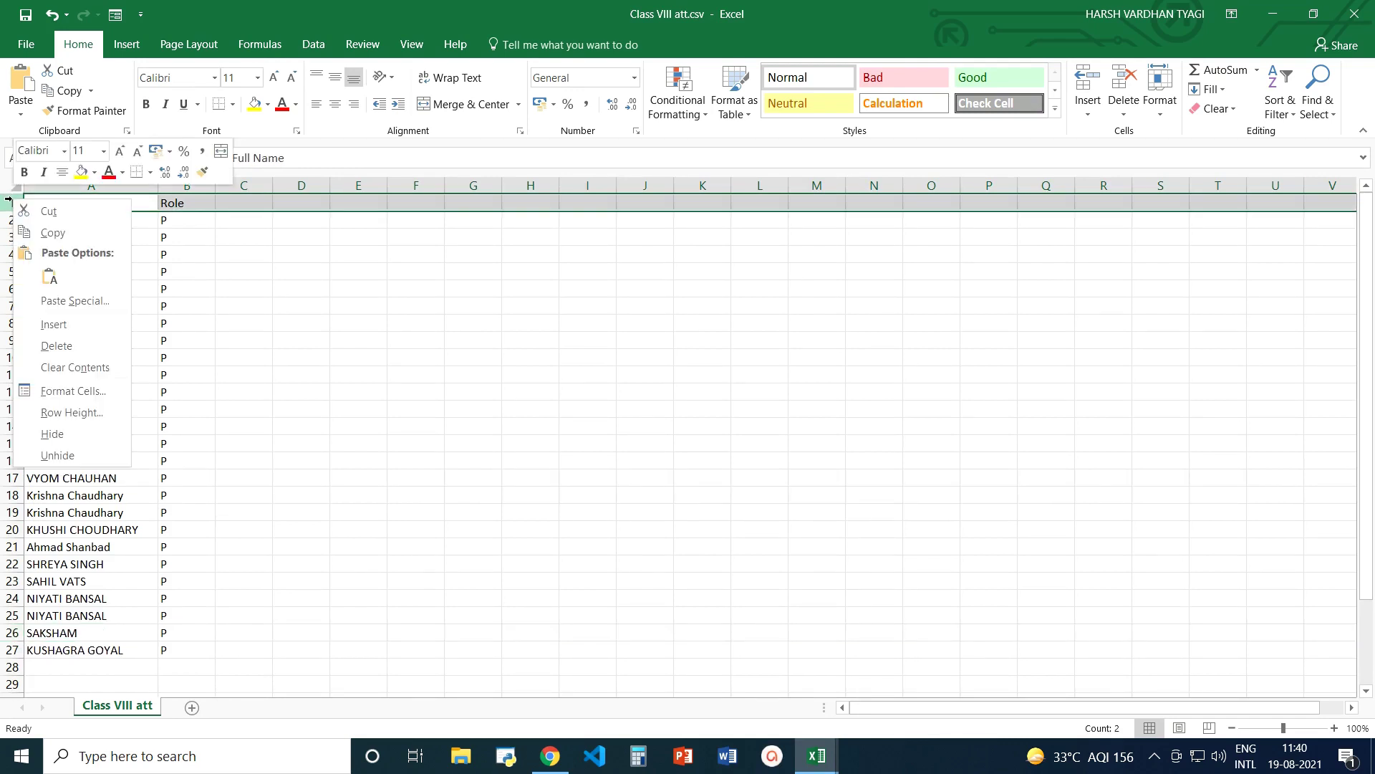
{"action": "left_click", "coordinate": [56, 346]}
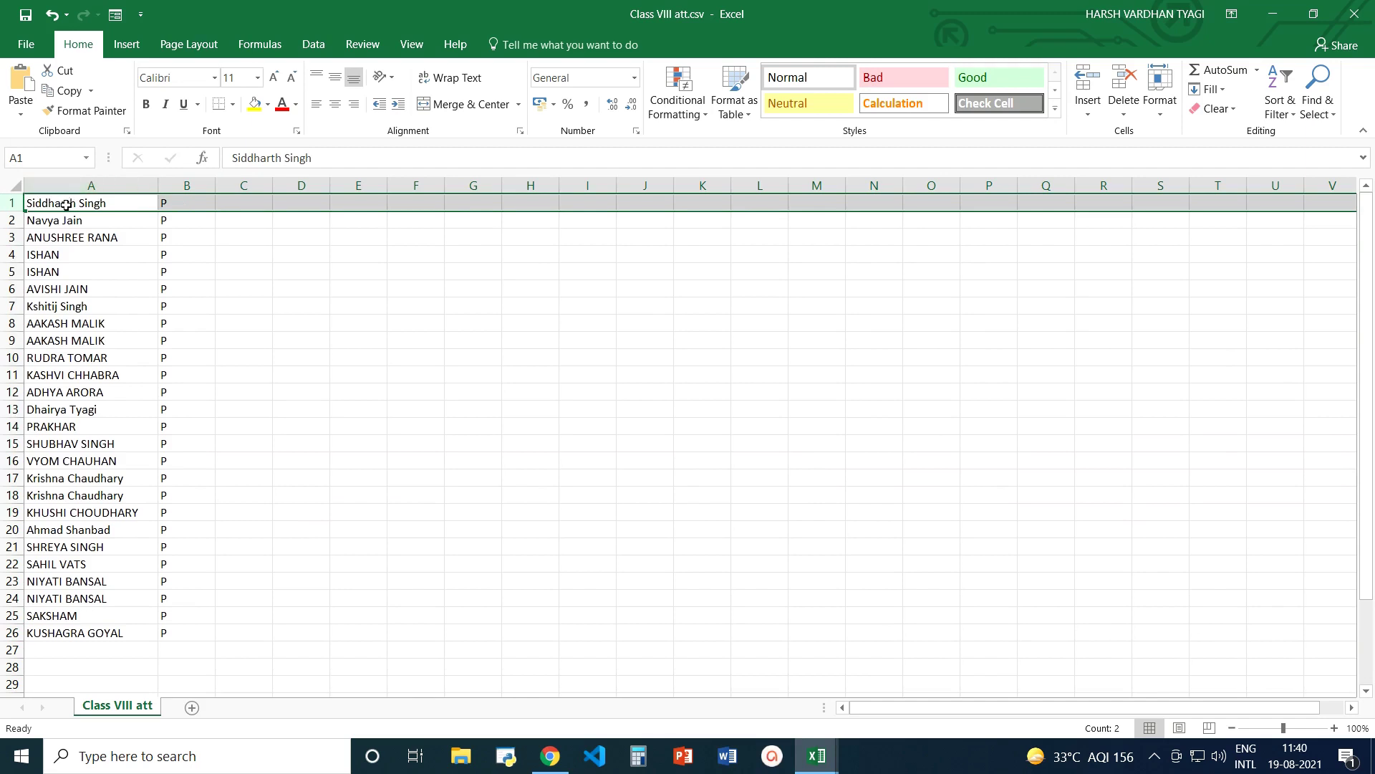
Remove duplicate student names from A1:A26, continuing with the current selection and checking only Column A
{"action": "left_click_drag", "start_coordinate": [66, 205], "coordinate": [66, 634]}
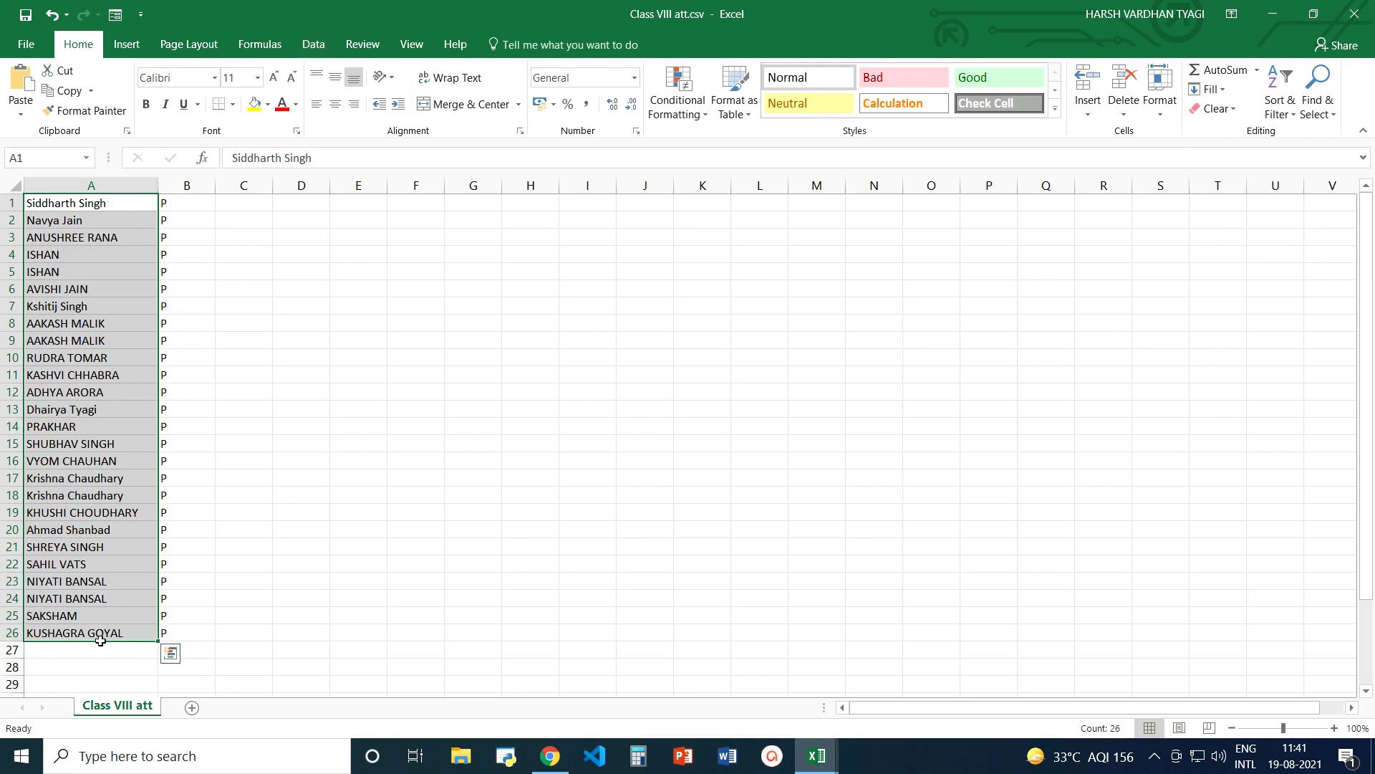
{"action": "left_click", "coordinate": [308, 50]}
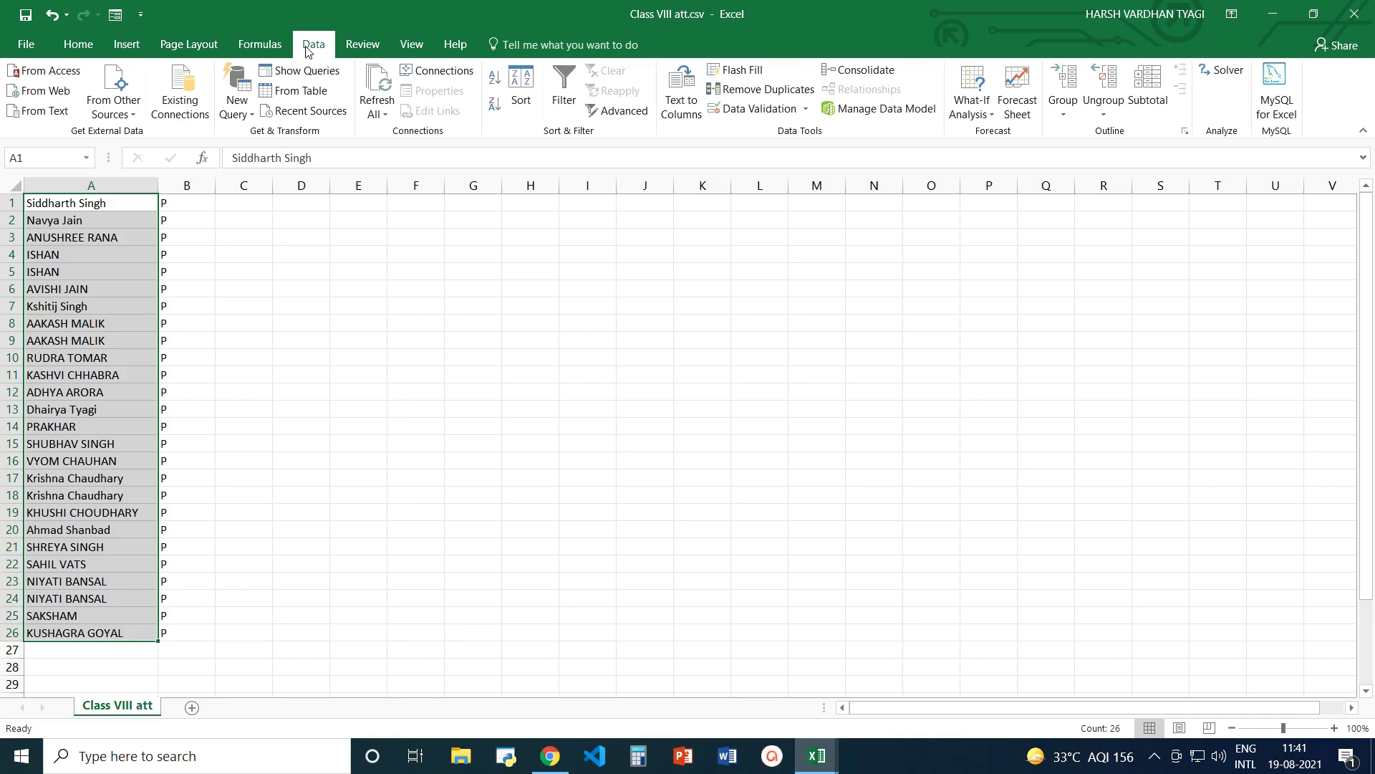
{"action": "left_click", "coordinate": [758, 95]}
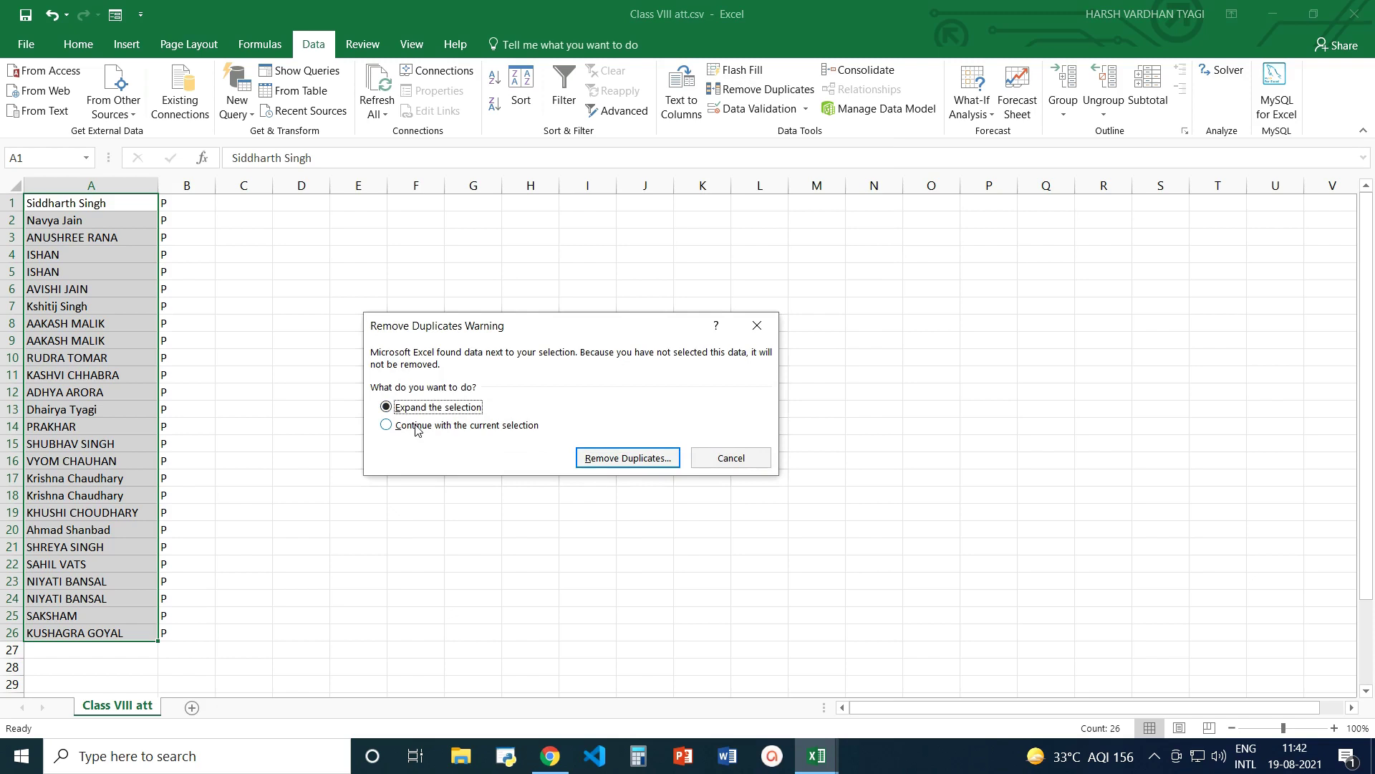
{"action": "left_click", "coordinate": [416, 427]}
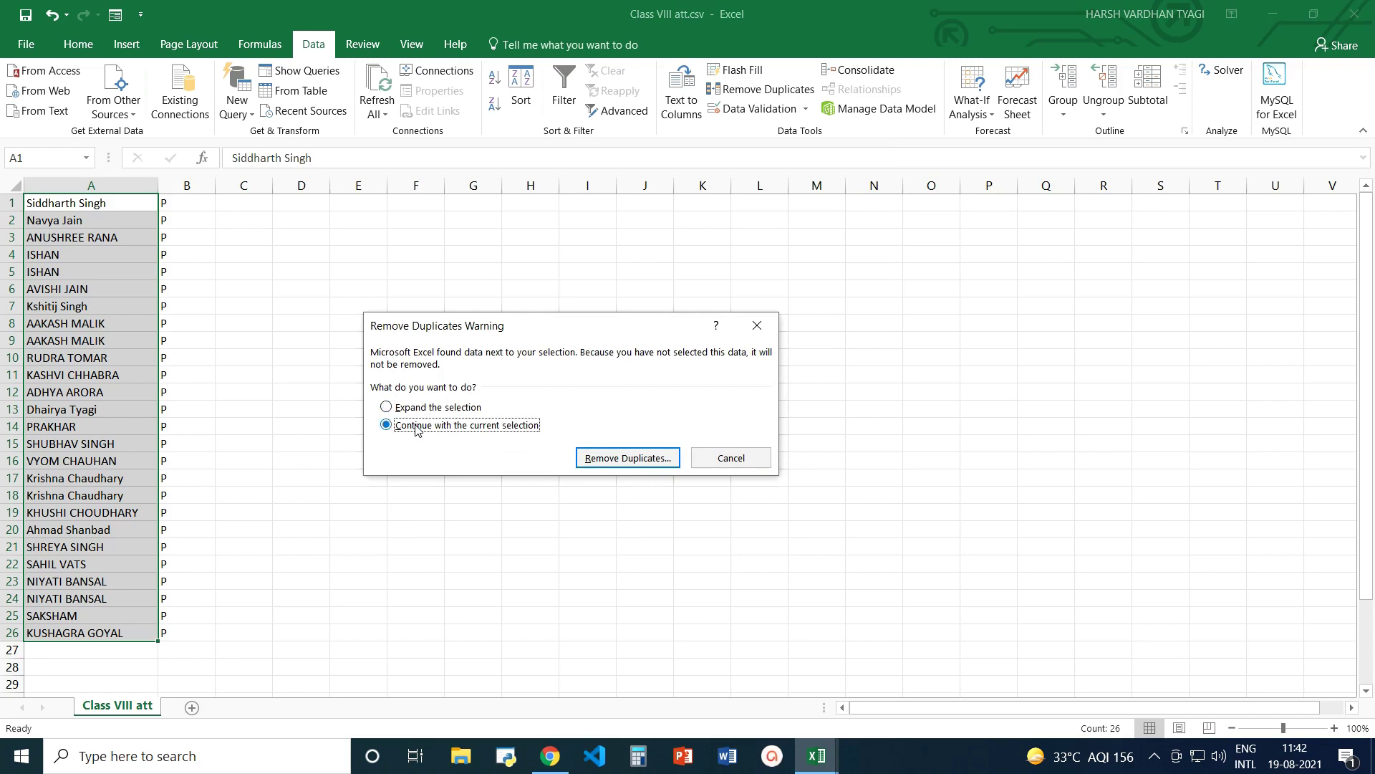
{"action": "left_click", "coordinate": [620, 461]}
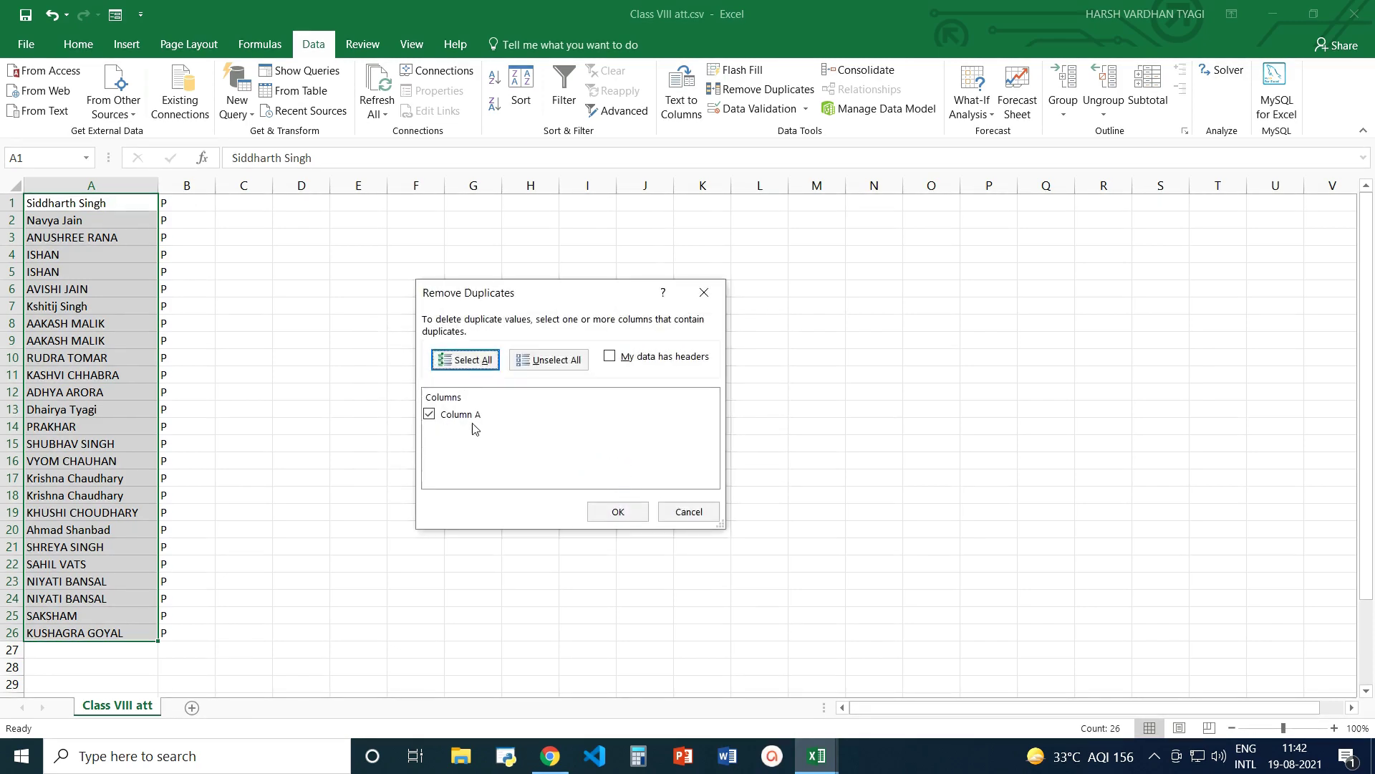
{"action": "left_click", "coordinate": [605, 515]}
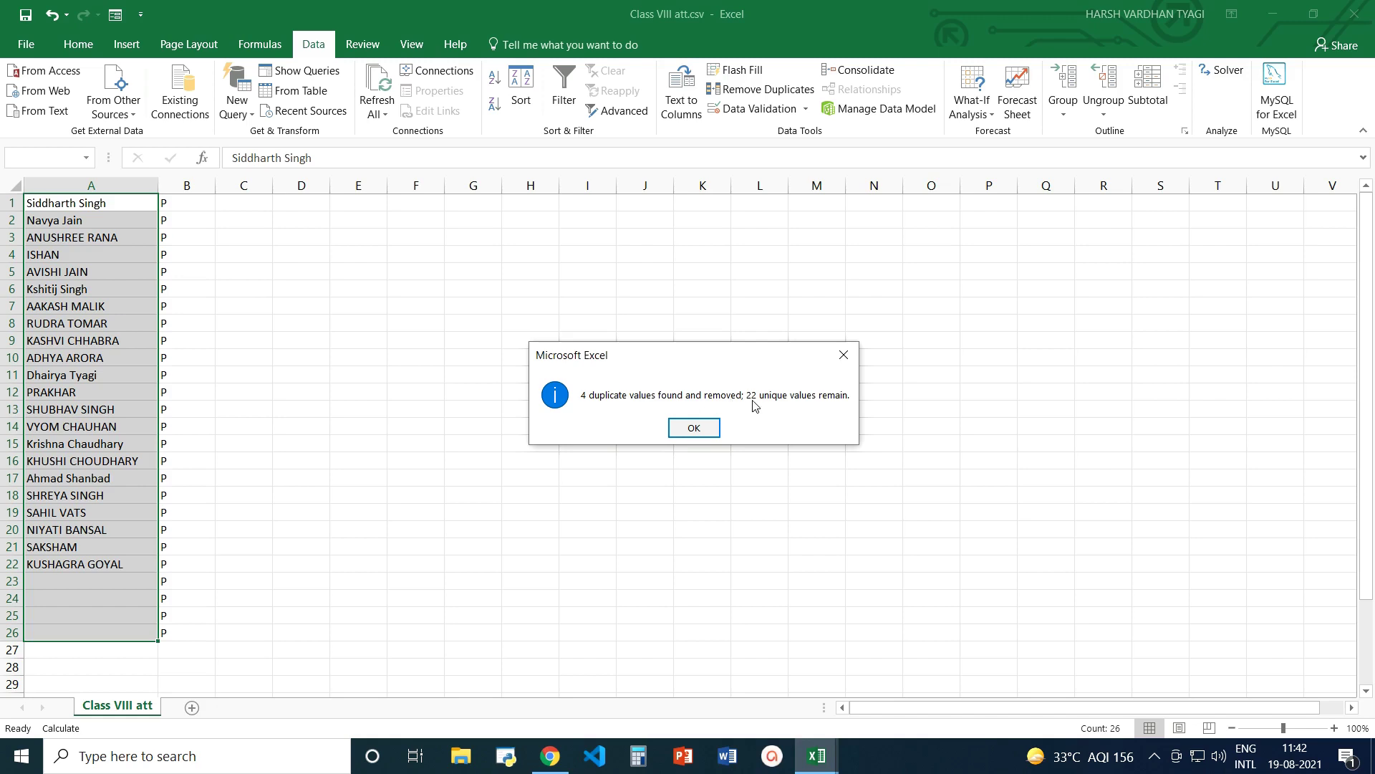
{"action": "left_click", "coordinate": [706, 428]}
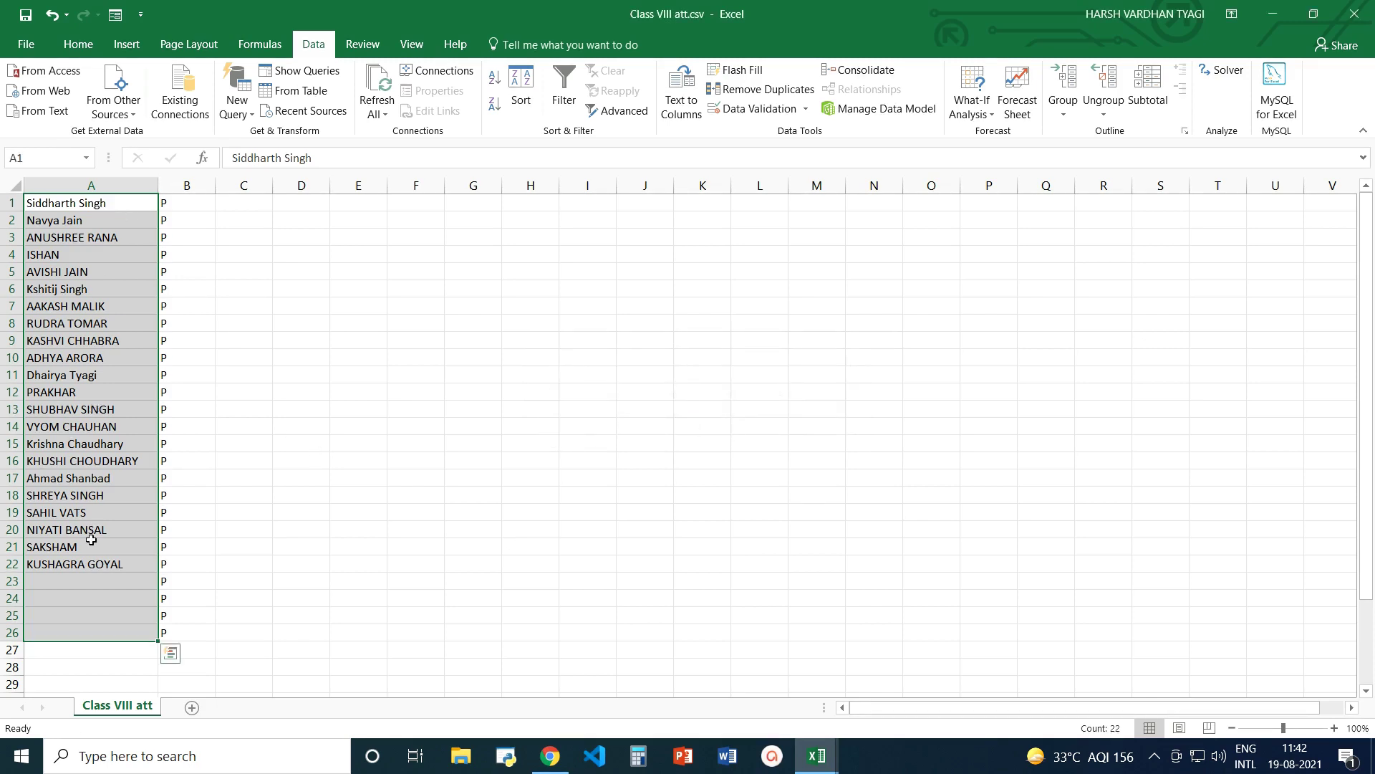
Switch to ATTENDANCE VIII-A.xlsx and start a COUNTIF formula in T37 over the 19-Aug range T3:T35
{"action": "left_click", "coordinate": [813, 758]}
{"action": "left_click", "coordinate": [873, 682]}
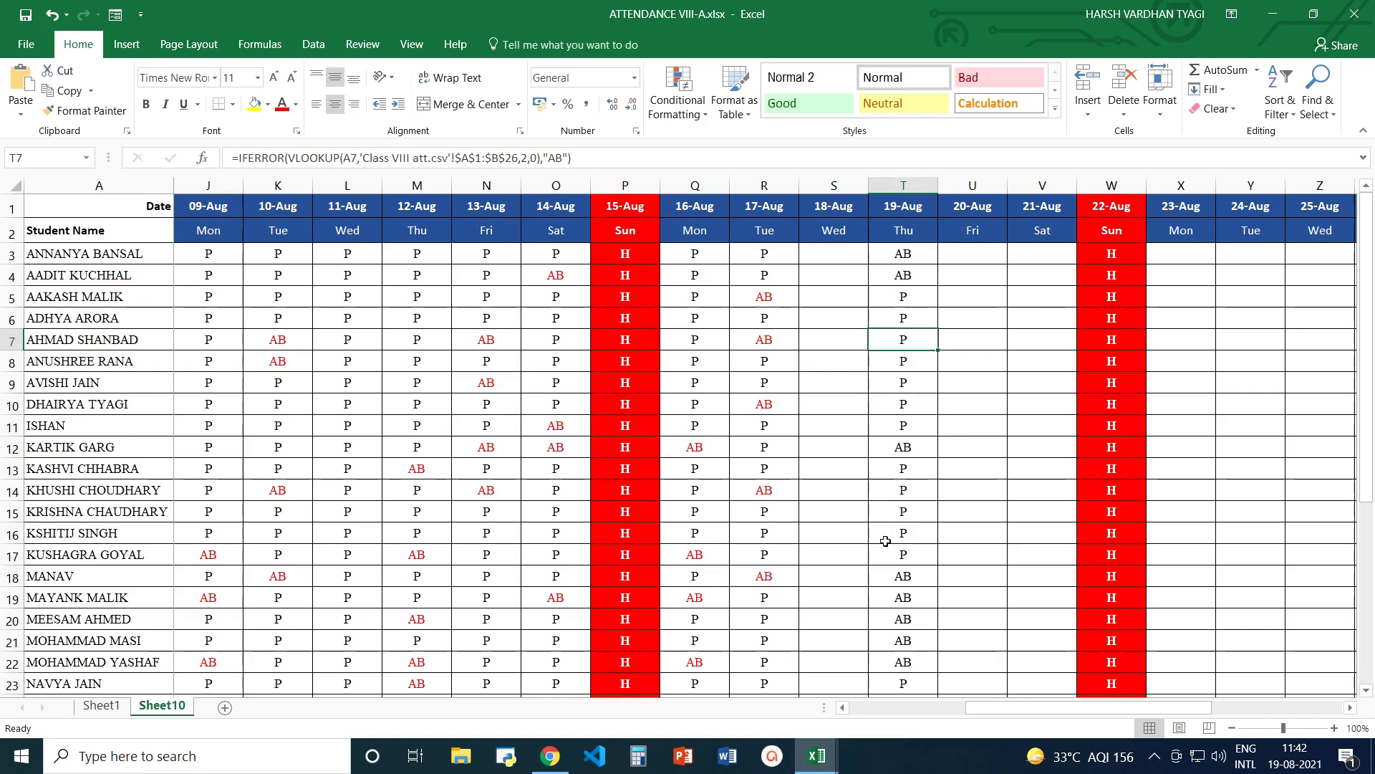
{"action": "scroll", "coordinate": [885, 541], "scroll_direction": "down", "scroll_amount": 5}
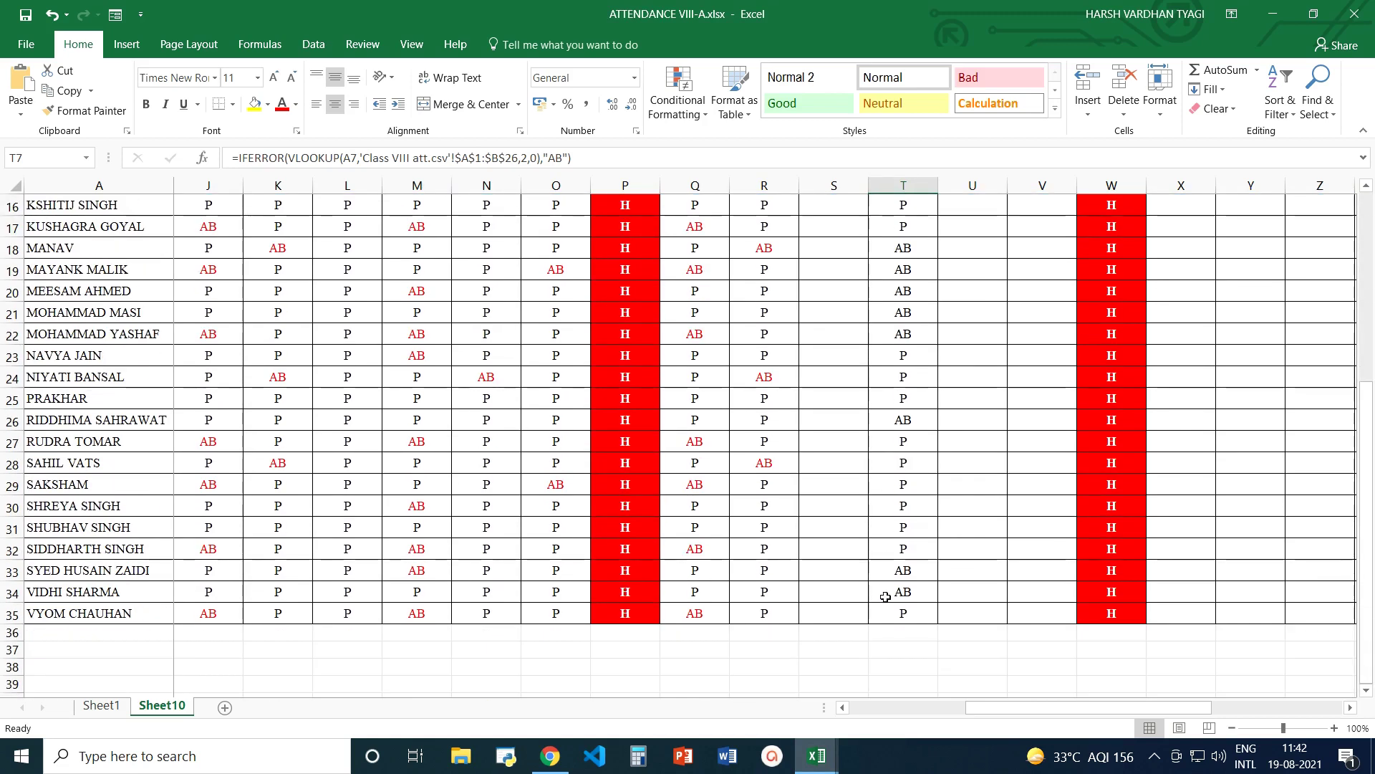
{"action": "left_click", "coordinate": [889, 650]}
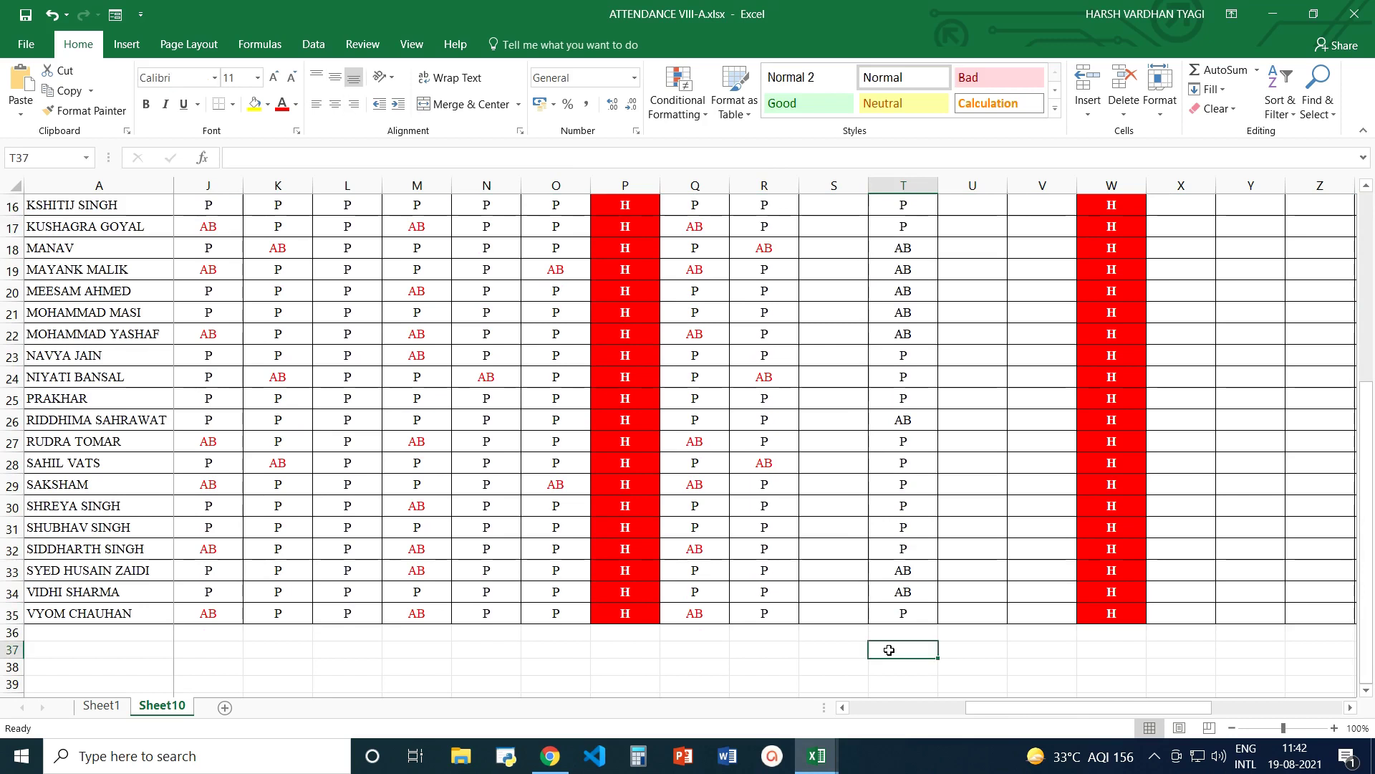
{"action": "left_click", "coordinate": [502, 158]}
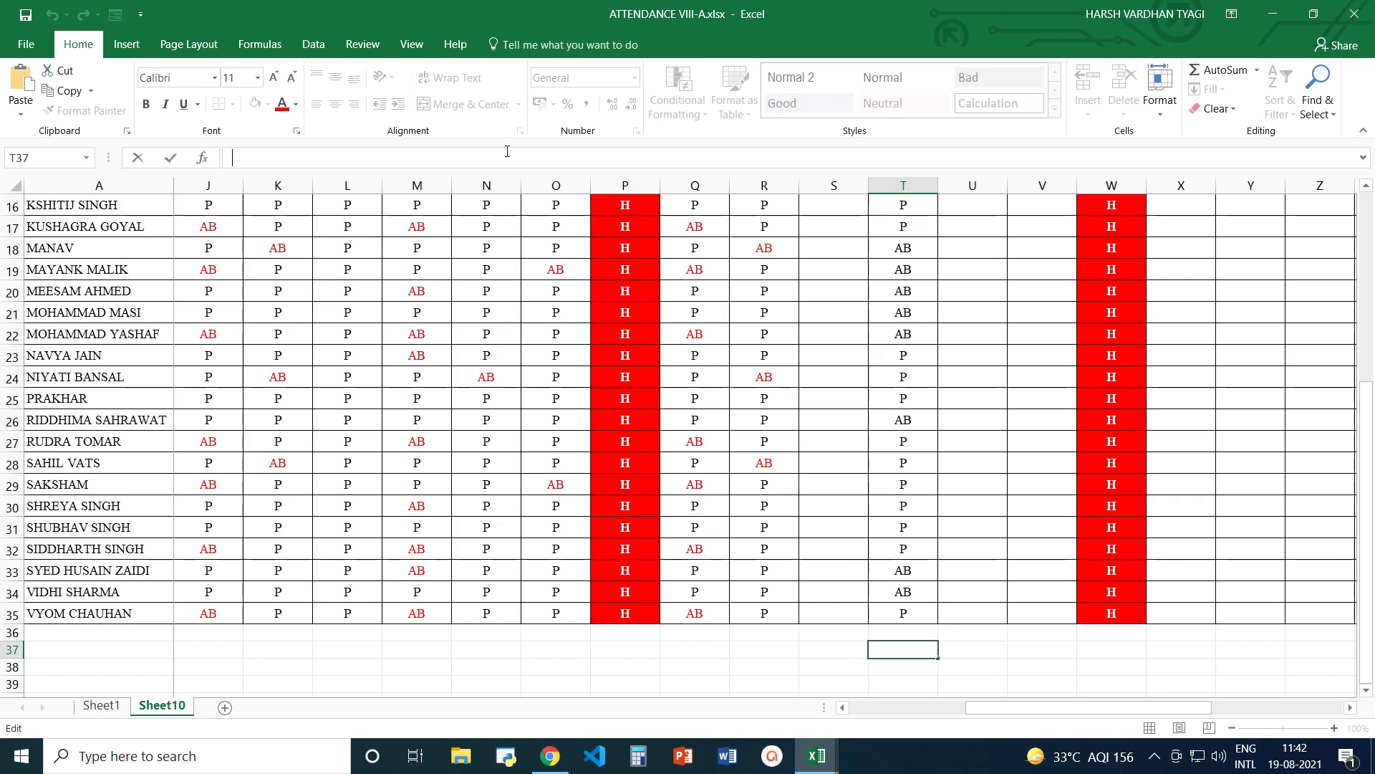
{"action": "type", "text": "="}
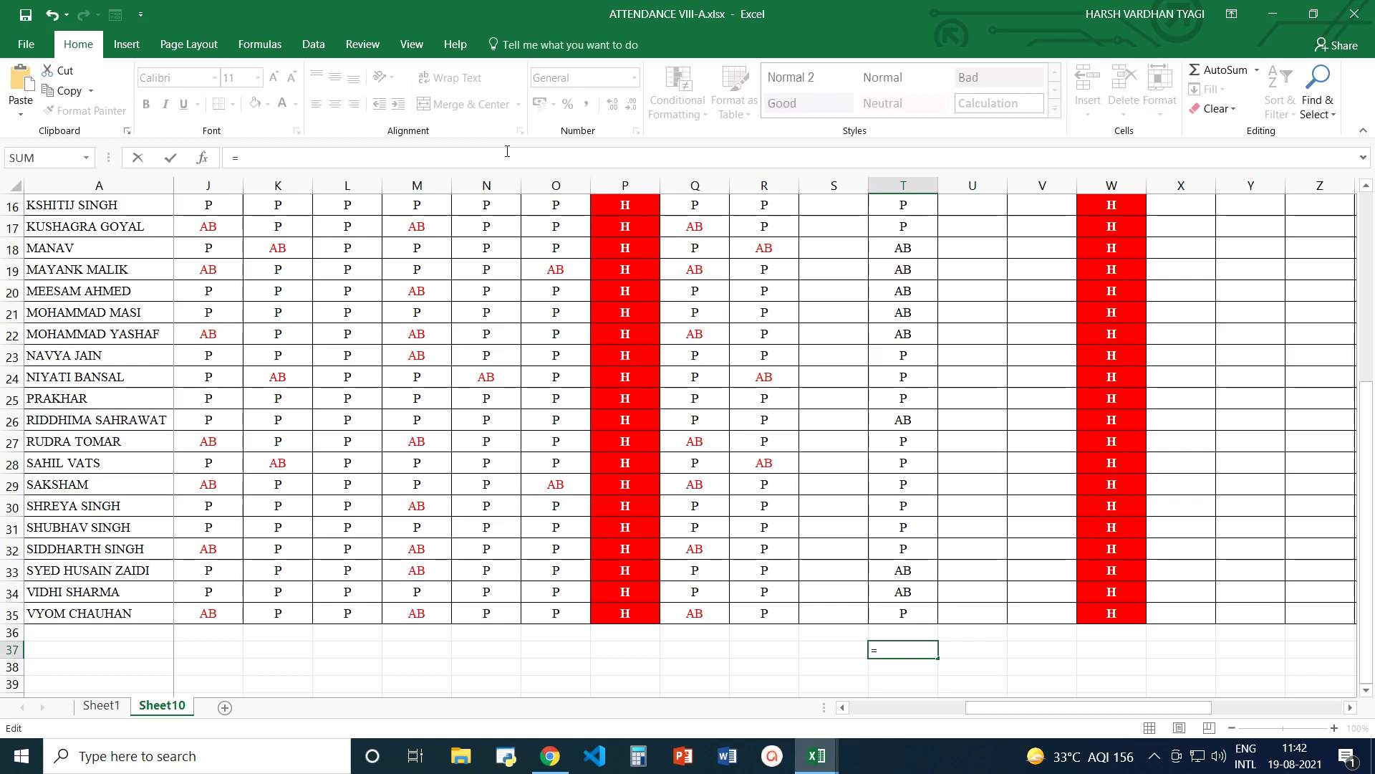
{"action": "type", "text": "C"}
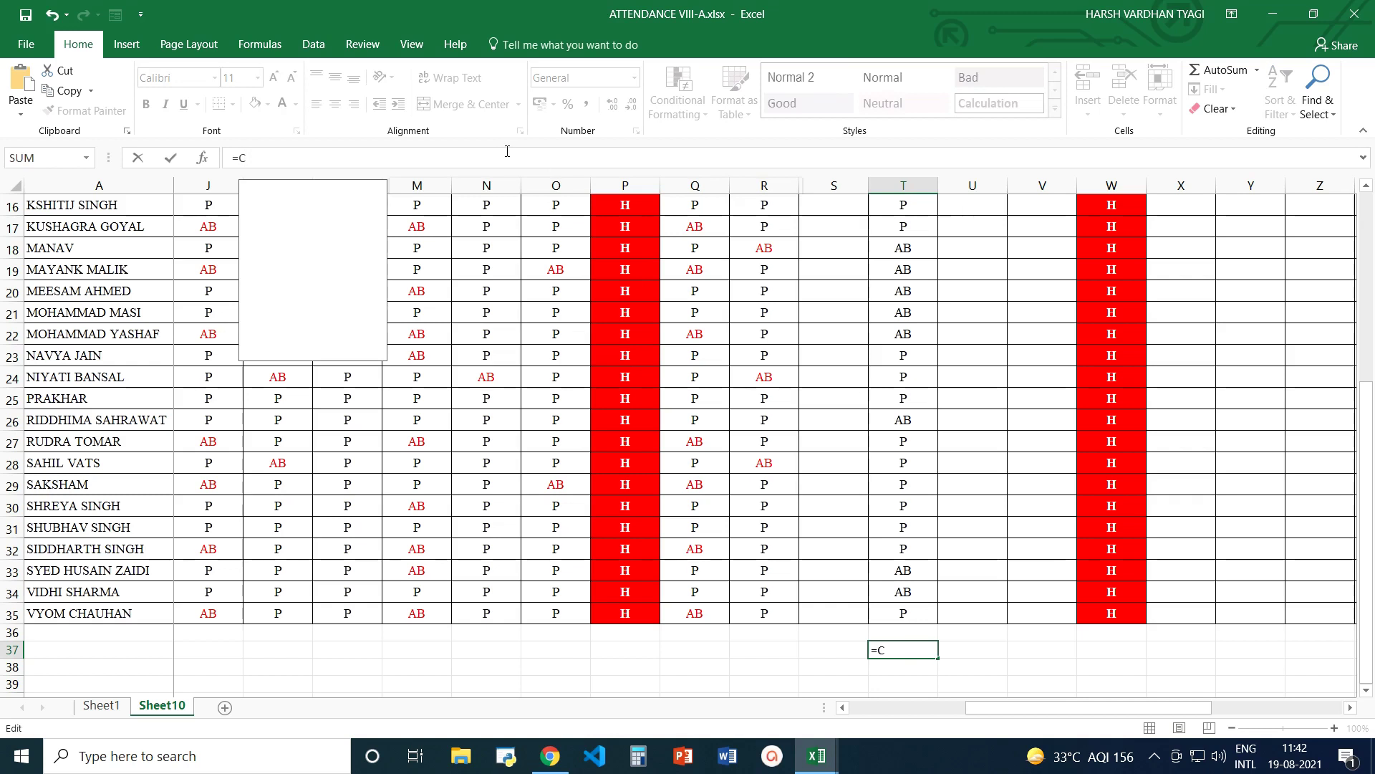
{"action": "type", "text": "OUNTIF"}
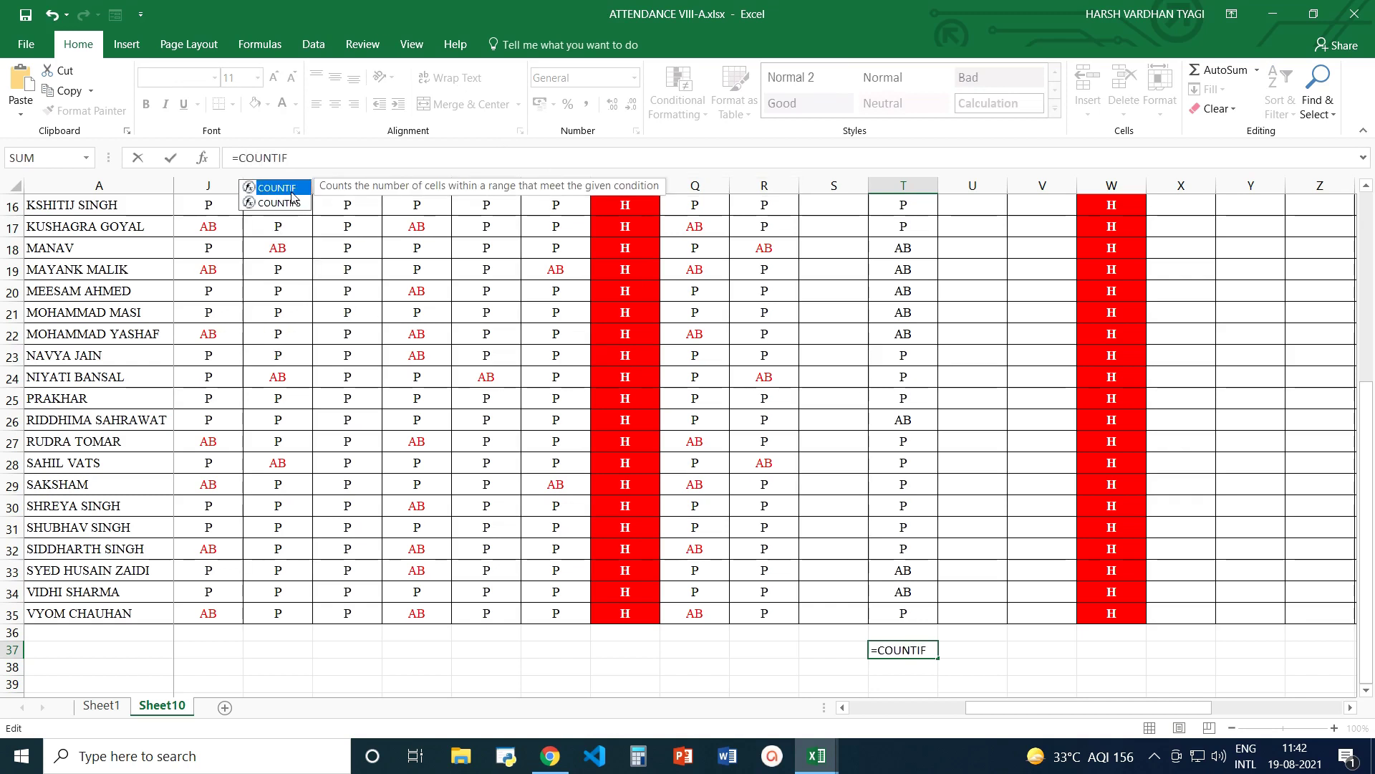
{"action": "type", "text": "("}
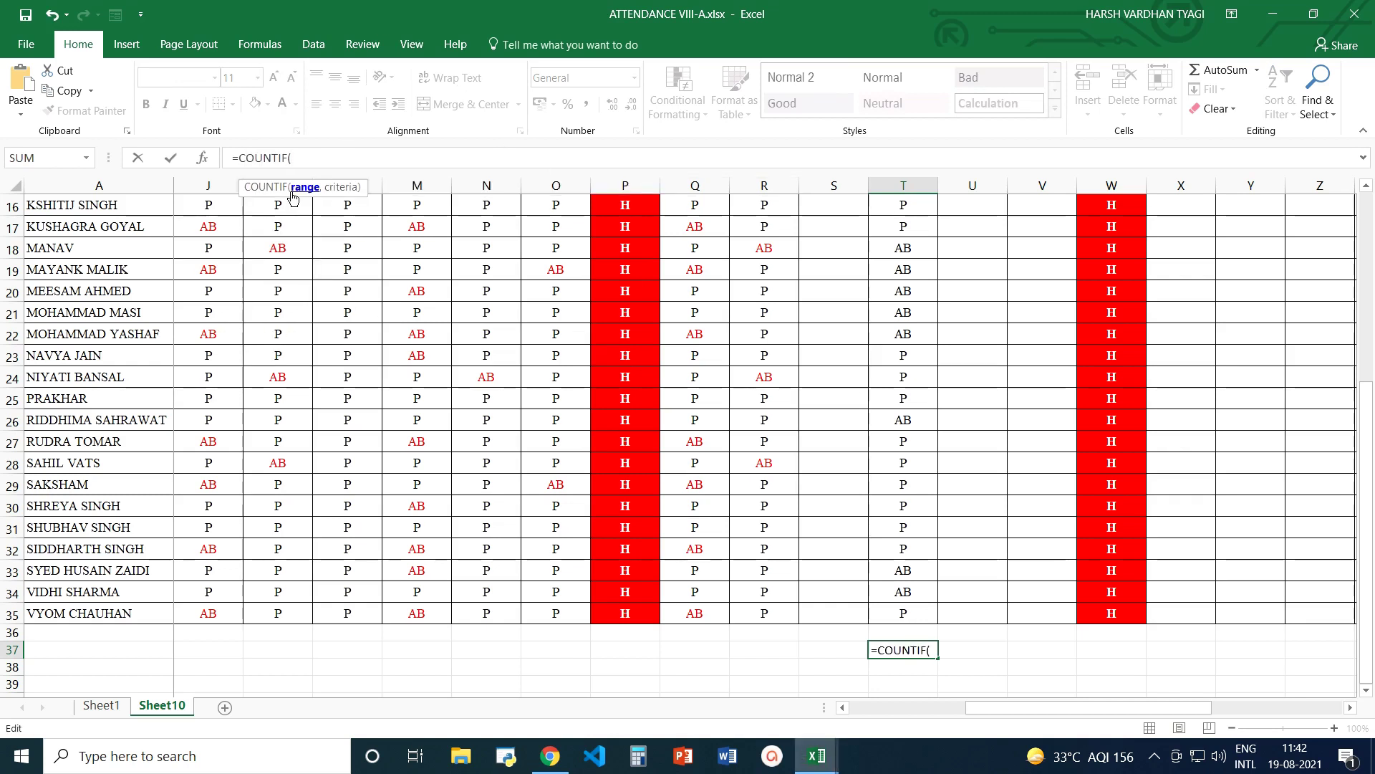
{"action": "type", "text": "t3:t35"}
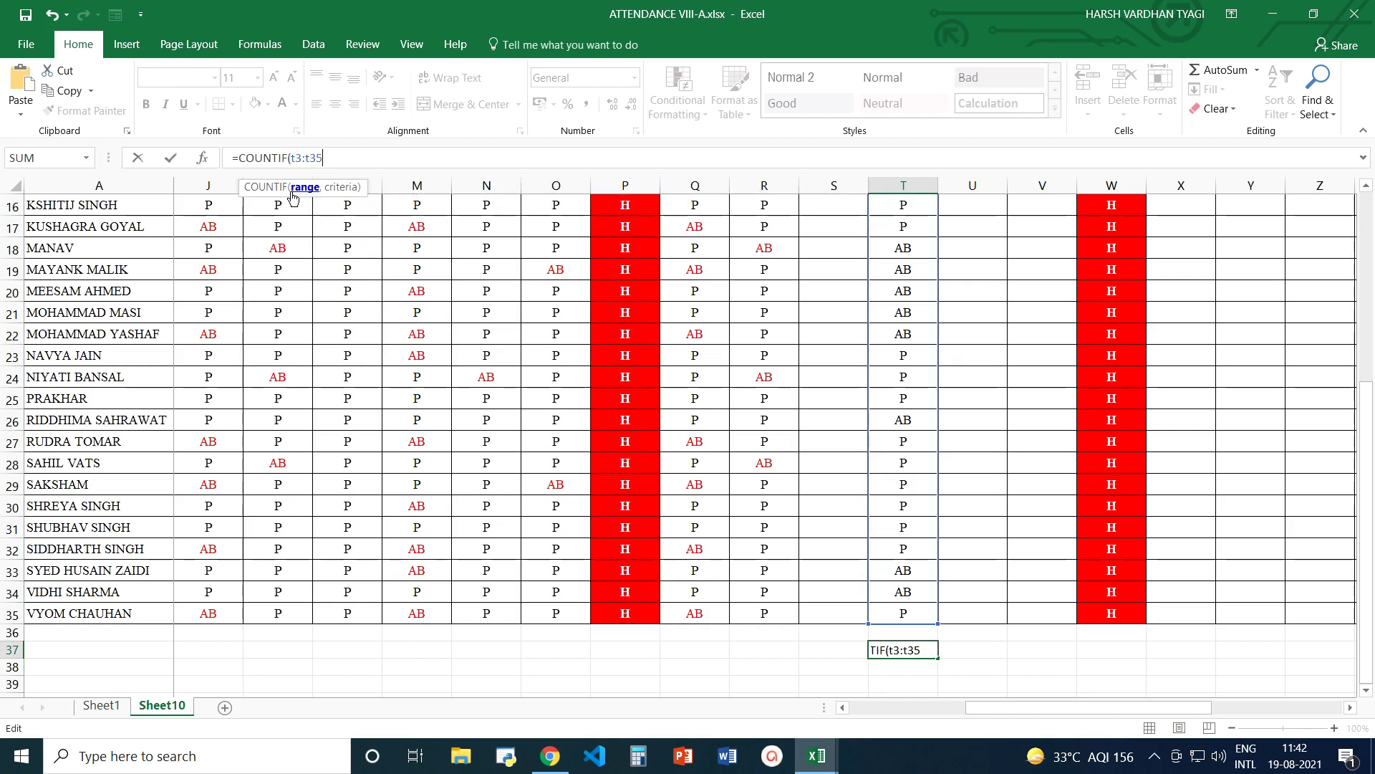
Check the range against the 19-Aug marks and complete the COUNTIF formula in T37 with the criterion "P"
{"action": "scroll", "coordinate": [932, 373], "scroll_direction": "up", "scroll_amount": 5}
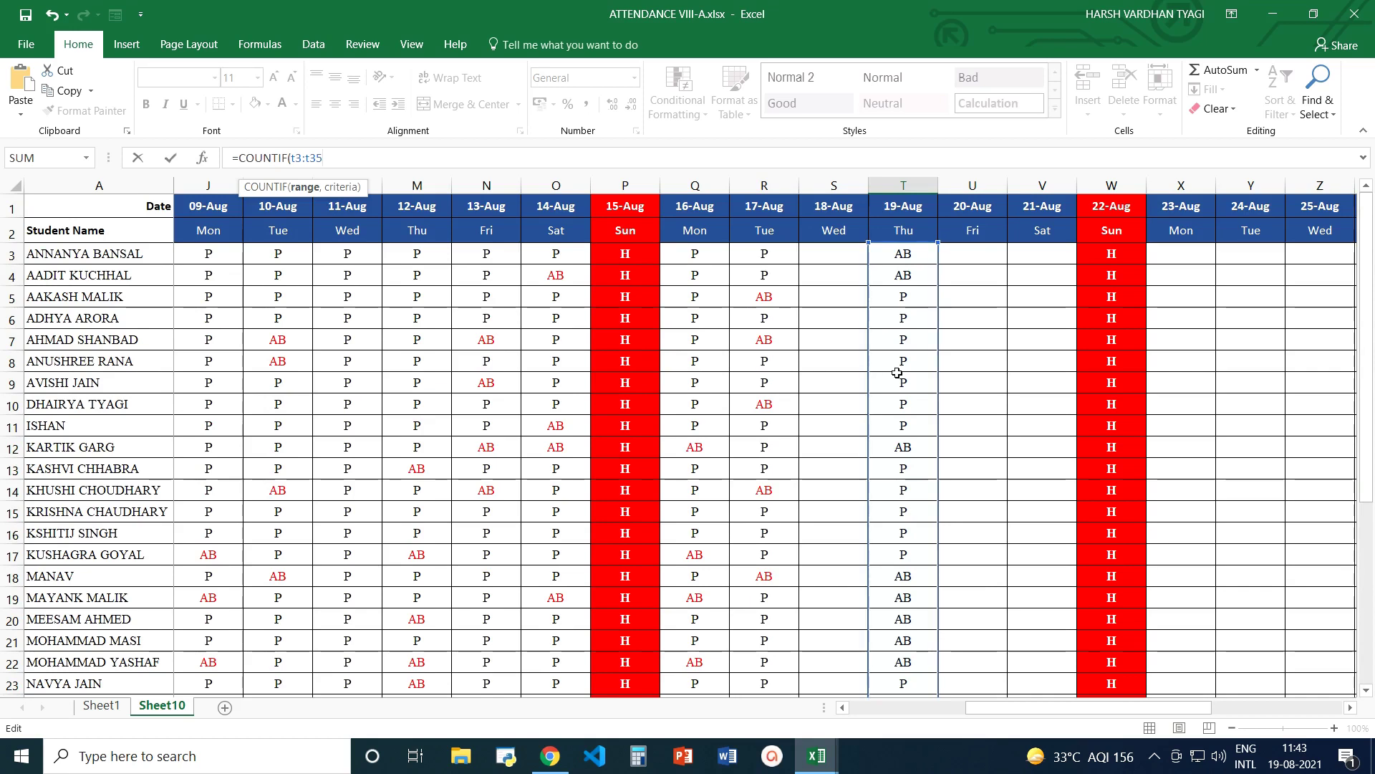
{"action": "scroll", "coordinate": [898, 387], "scroll_direction": "down", "scroll_amount": 2}
{"action": "scroll", "coordinate": [898, 387], "scroll_direction": "down", "scroll_amount": 4}
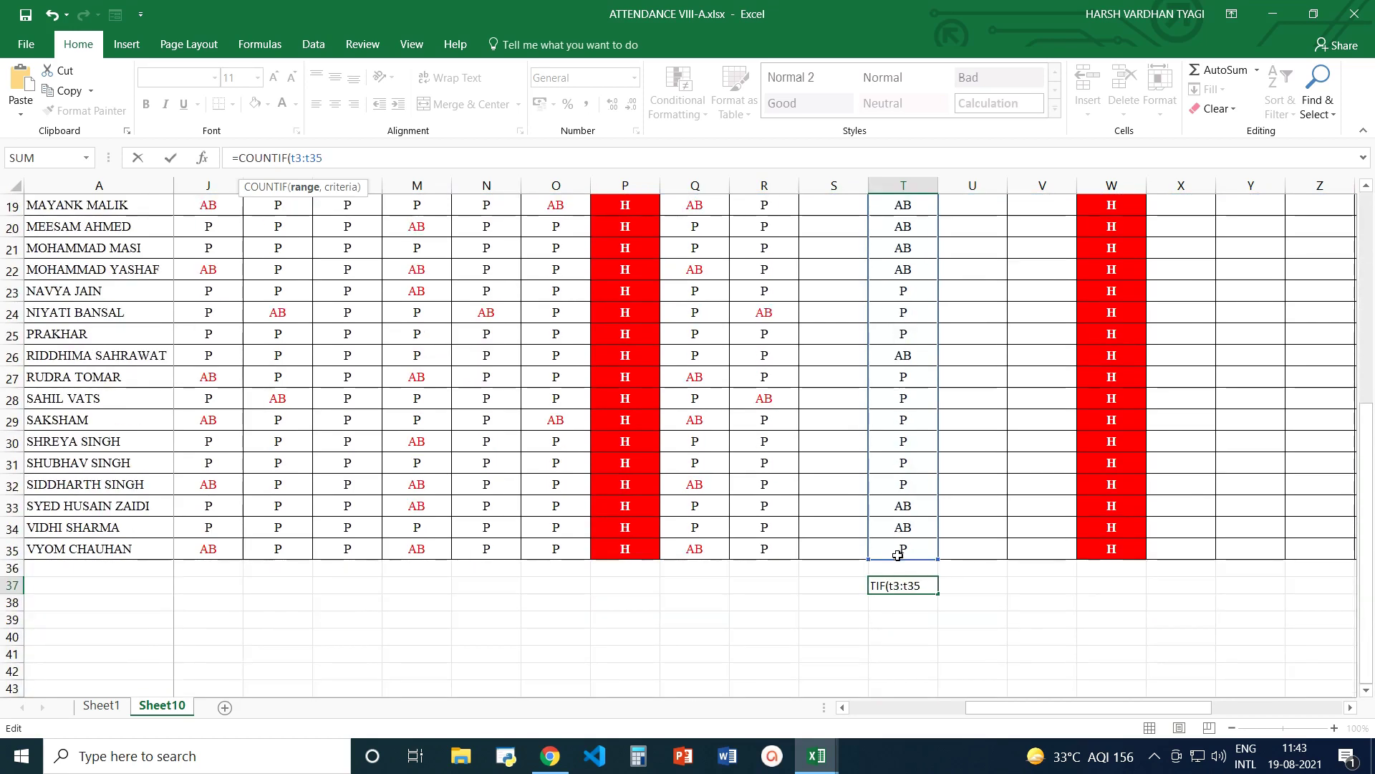
{"action": "type", "text": ",\"p"}
{"action": "key", "text": "BackSpace"}
{"action": "type", "text": "P\")"}
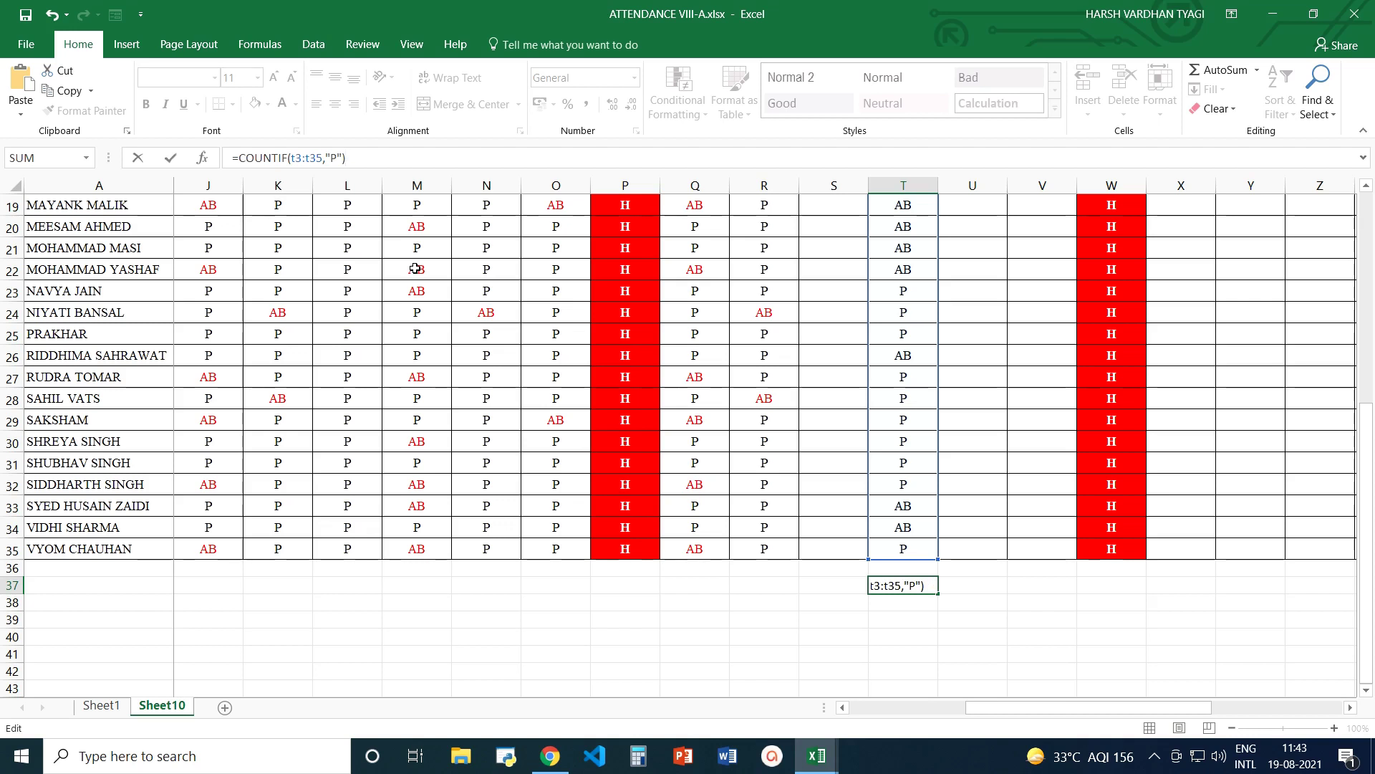
{"action": "key", "text": "Return"}
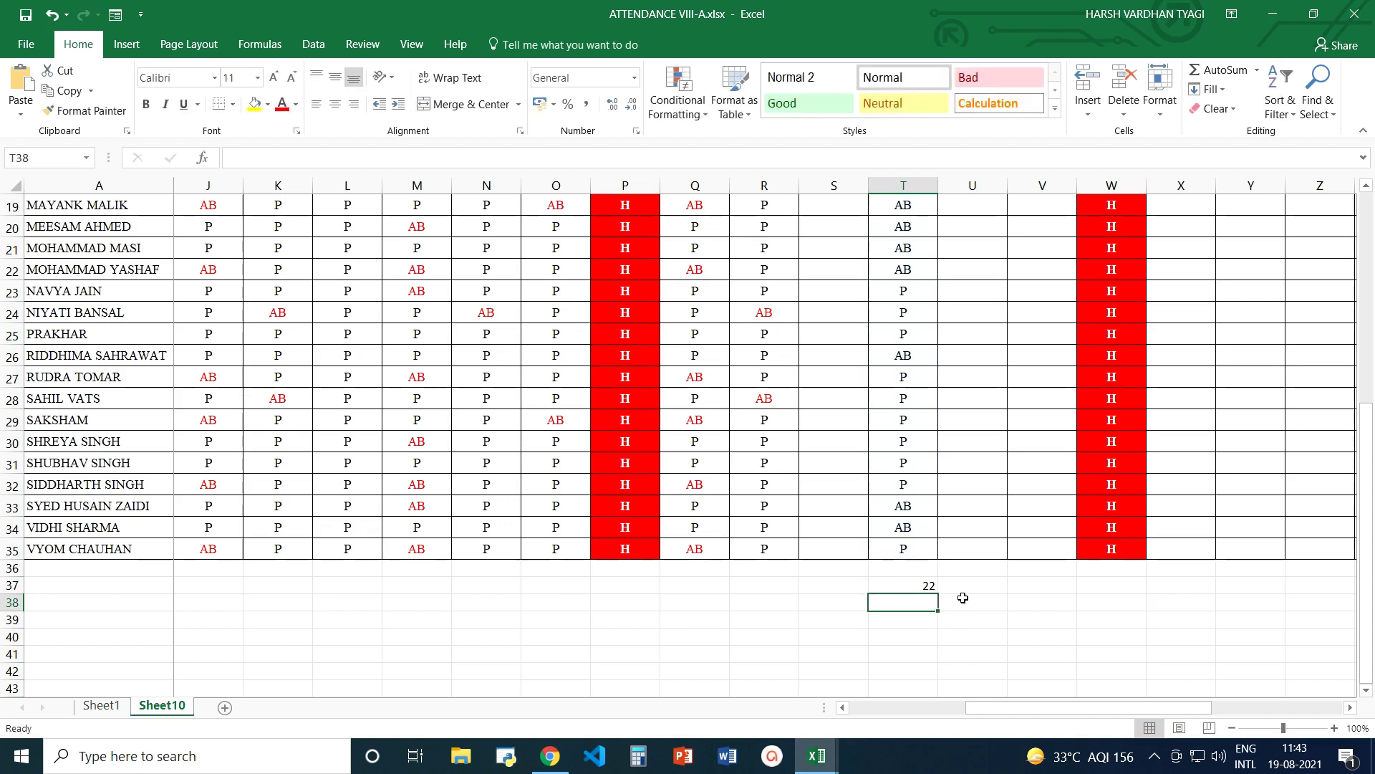
{"action": "left_click", "coordinate": [910, 586]}
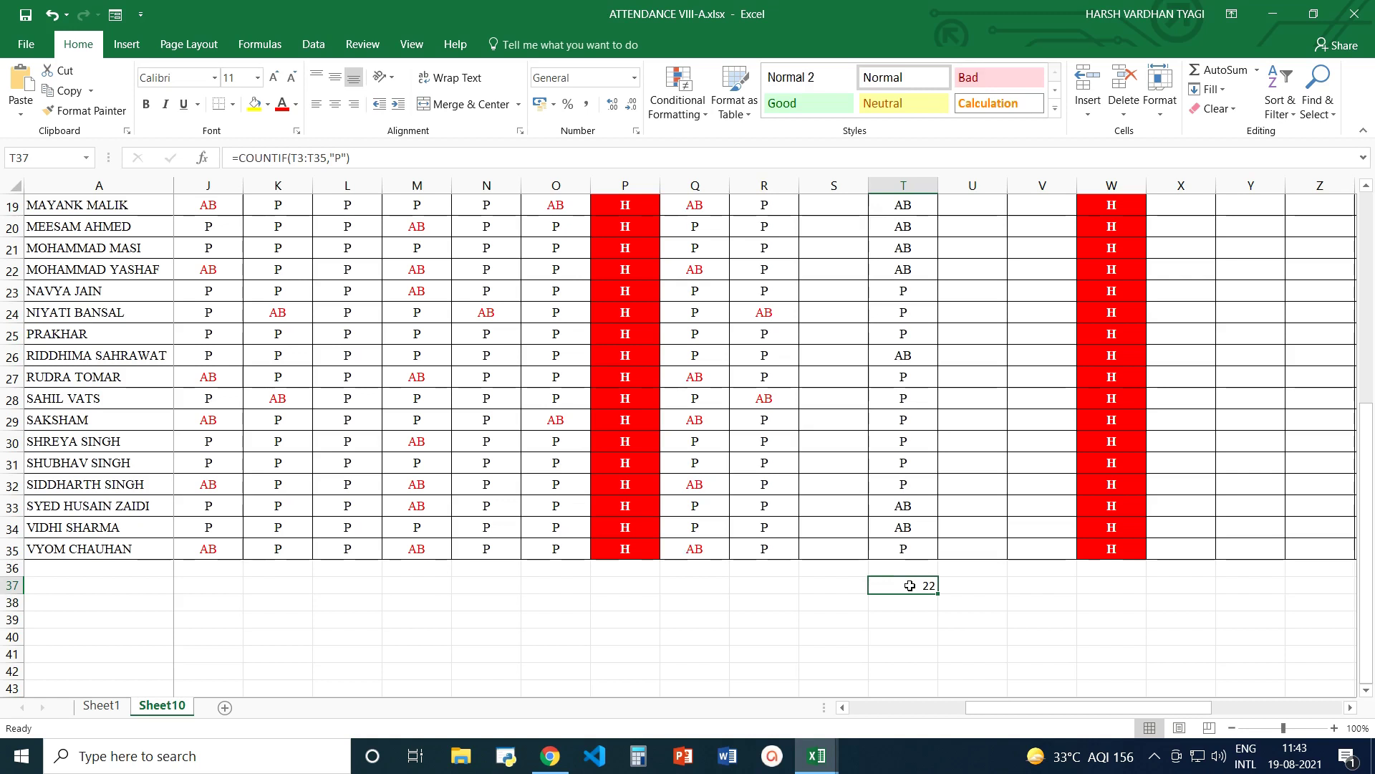
{"action": "left_click", "coordinate": [899, 605]}
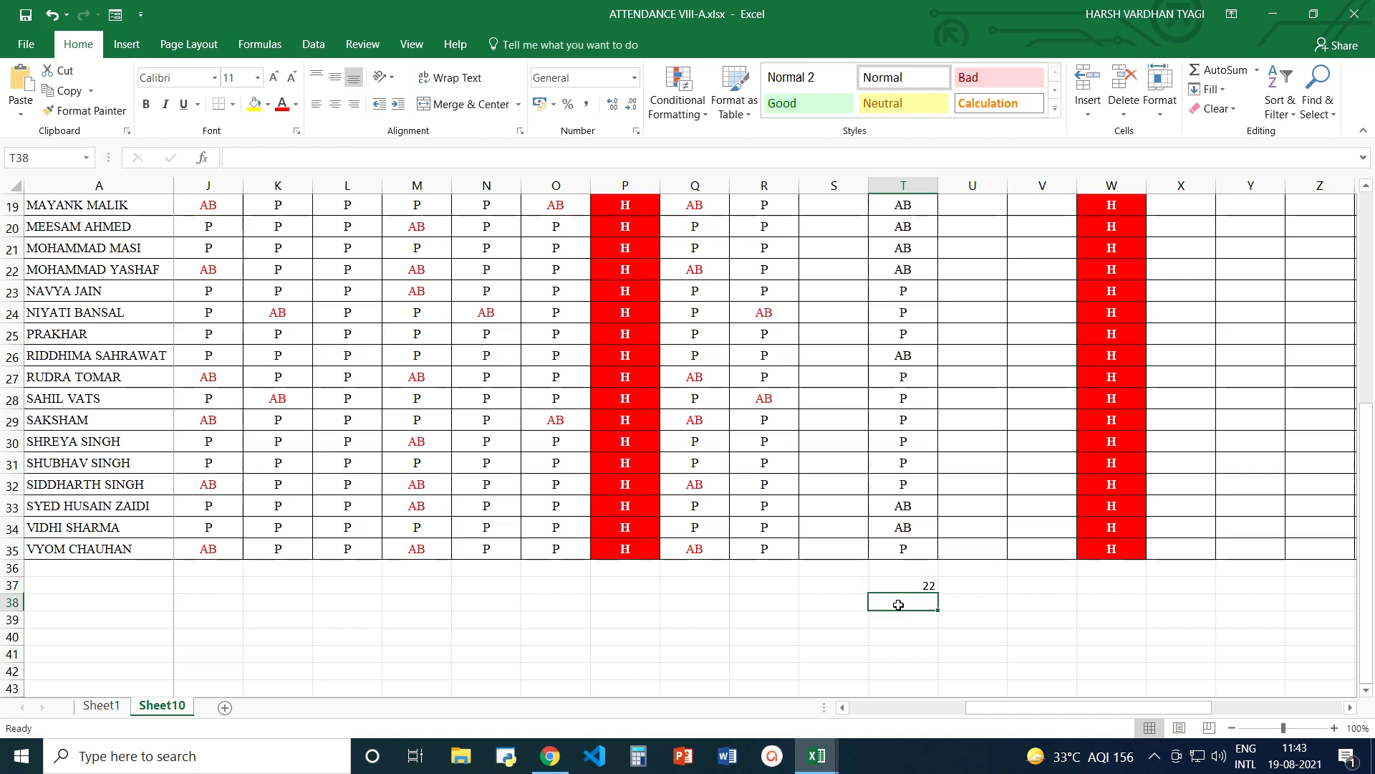
{"action": "left_click", "coordinate": [900, 588]}
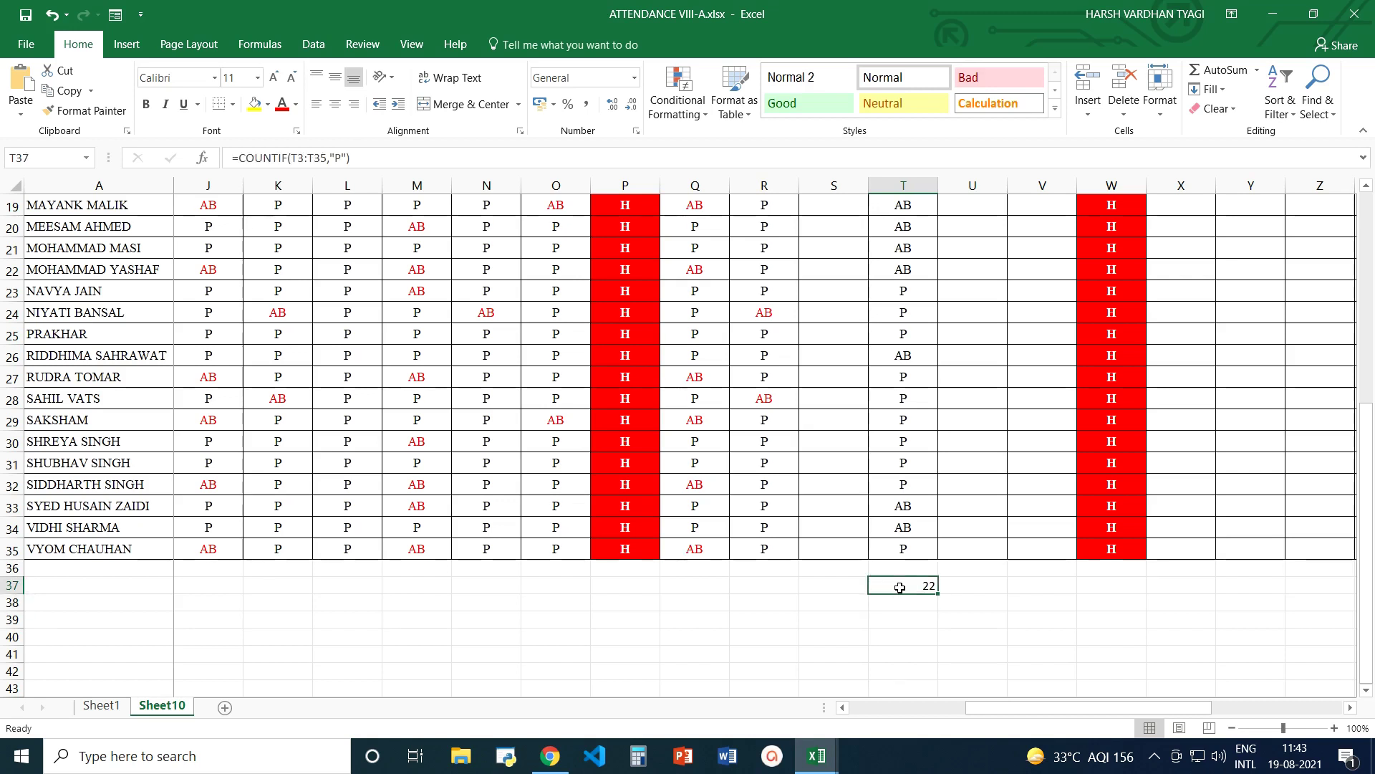
{"action": "type", "text": "Attendee"}
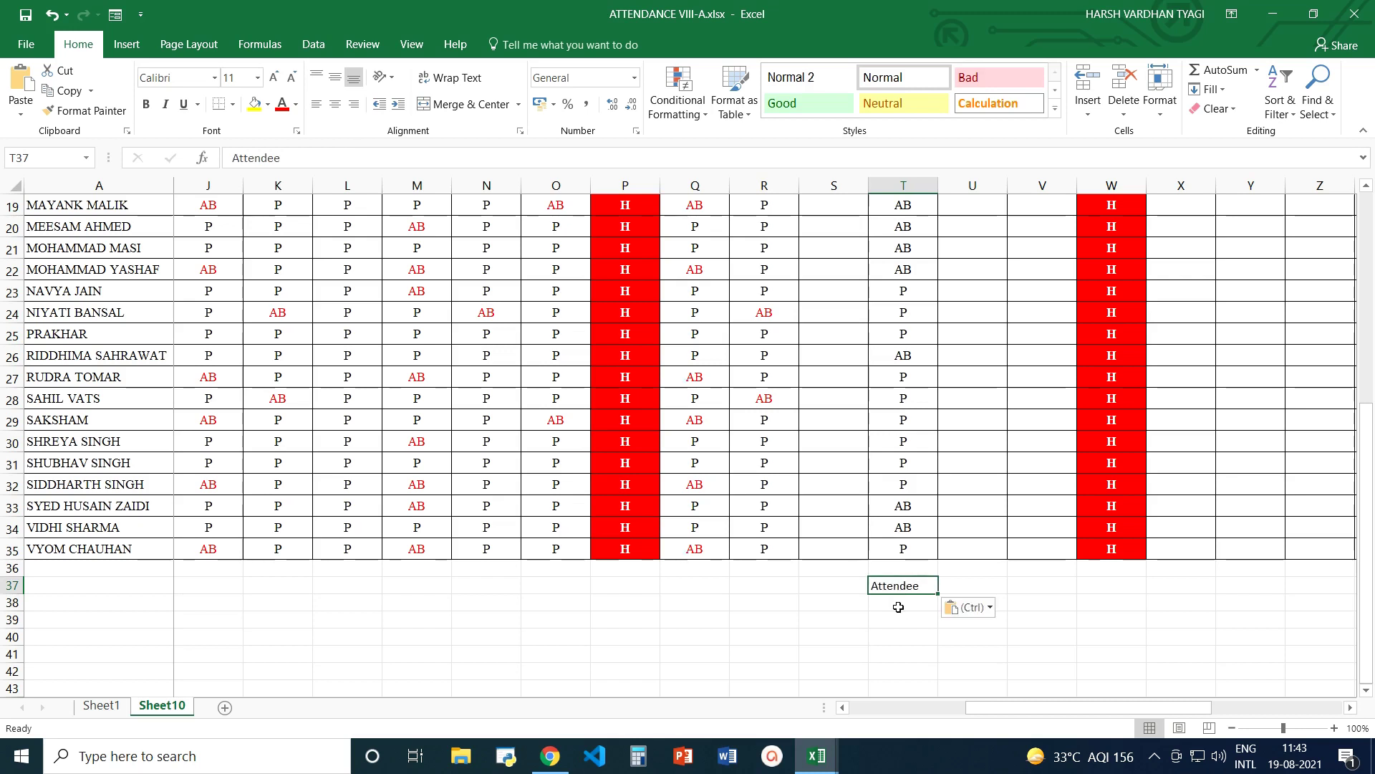
{"action": "key", "text": "ctrl+z"}
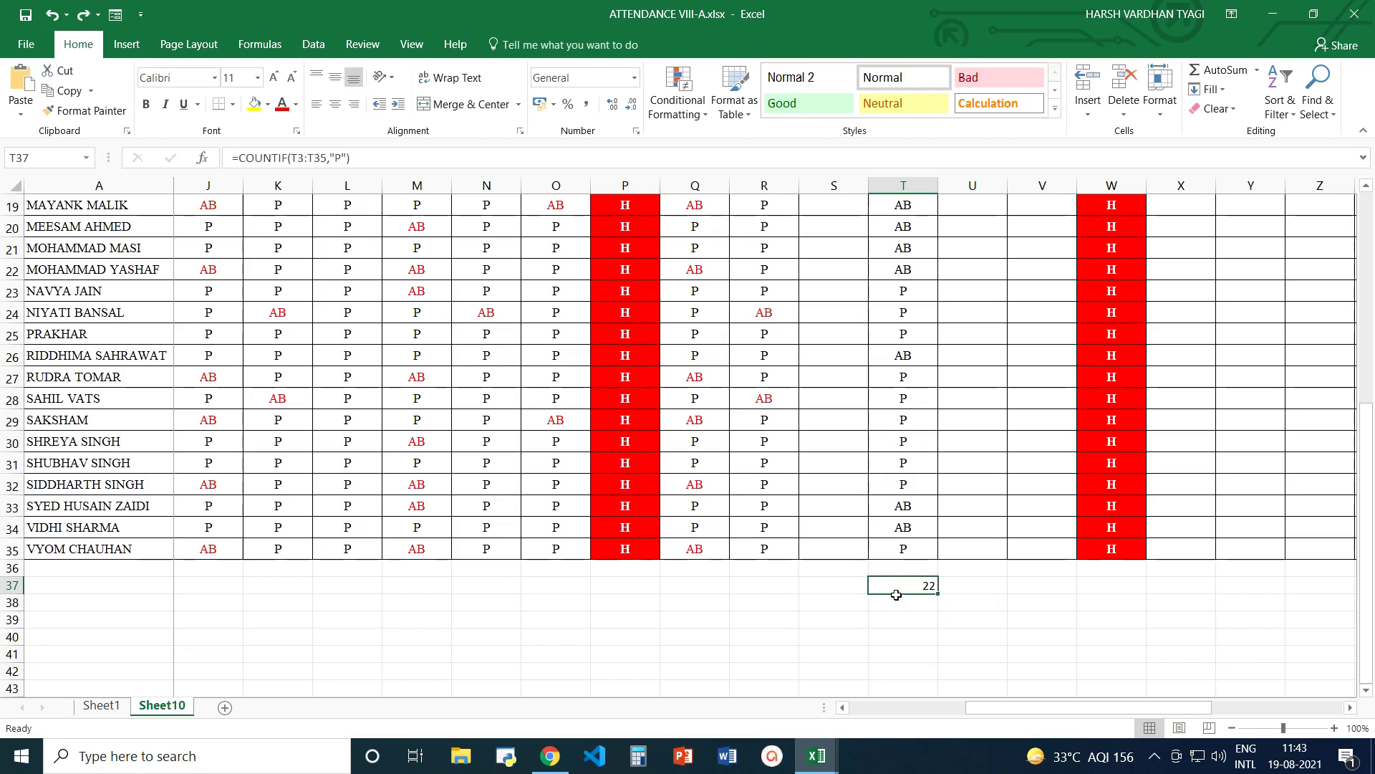
Copy the COUNTIF formula from T37 into T38 and correct its range to T3:T35
{"action": "key", "text": "ctrl+c"}
{"action": "left_click", "coordinate": [893, 602]}
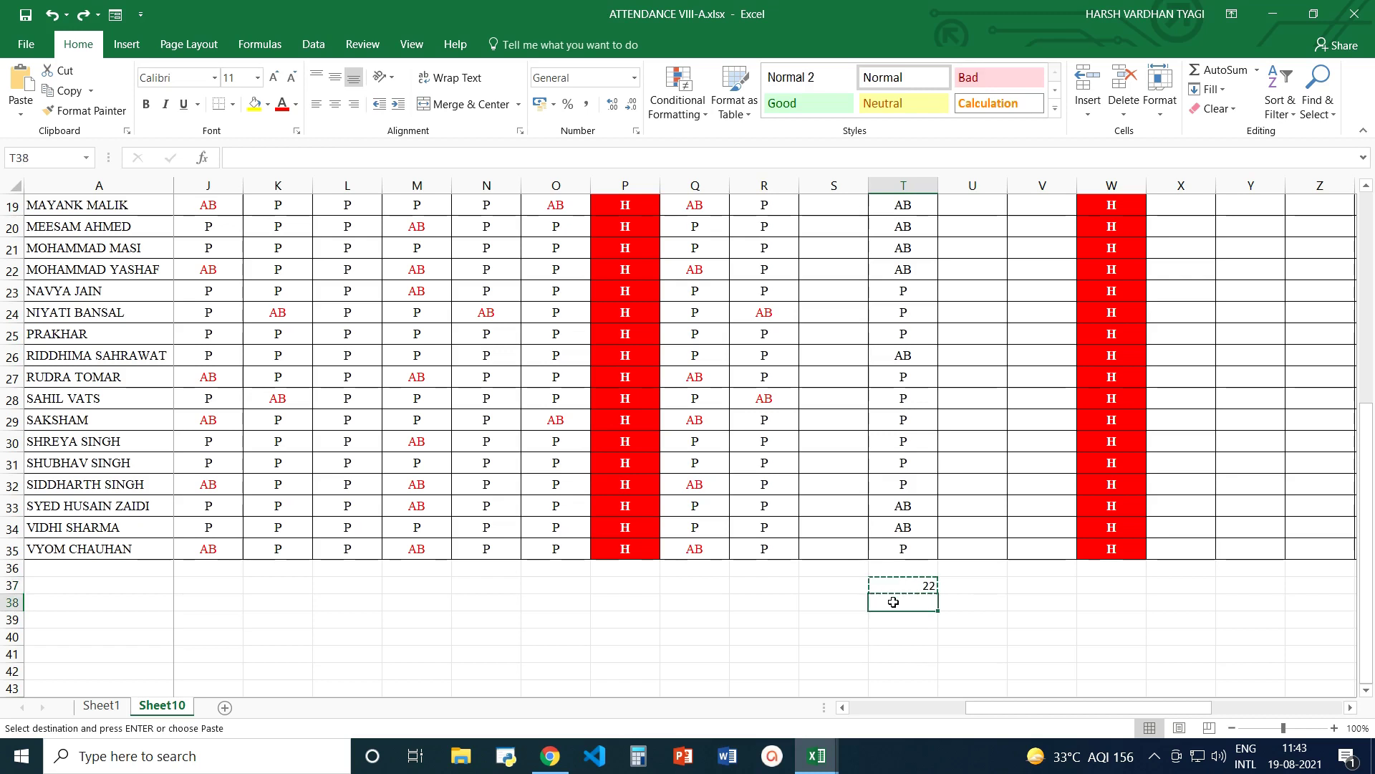
{"action": "key", "text": "ctrl+v"}
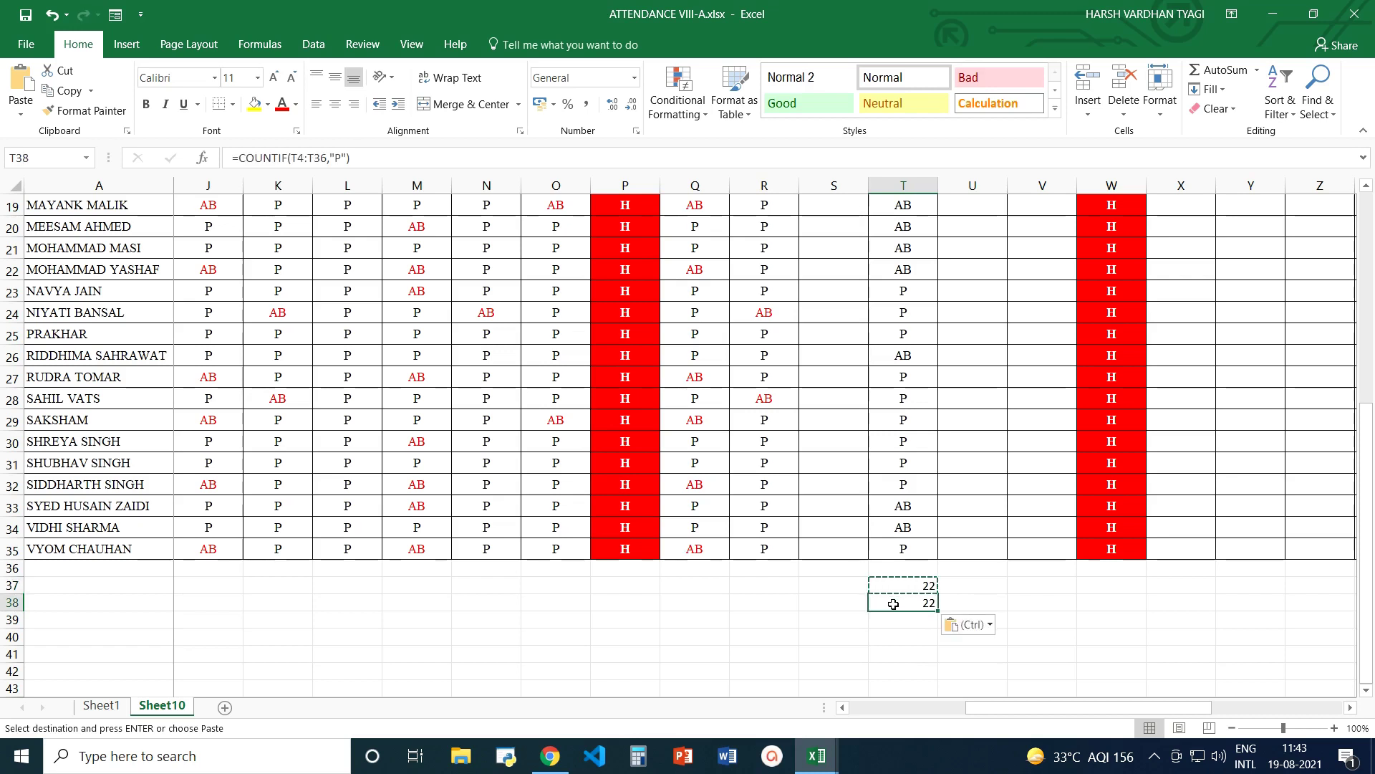
{"action": "double_click", "coordinate": [894, 604]}
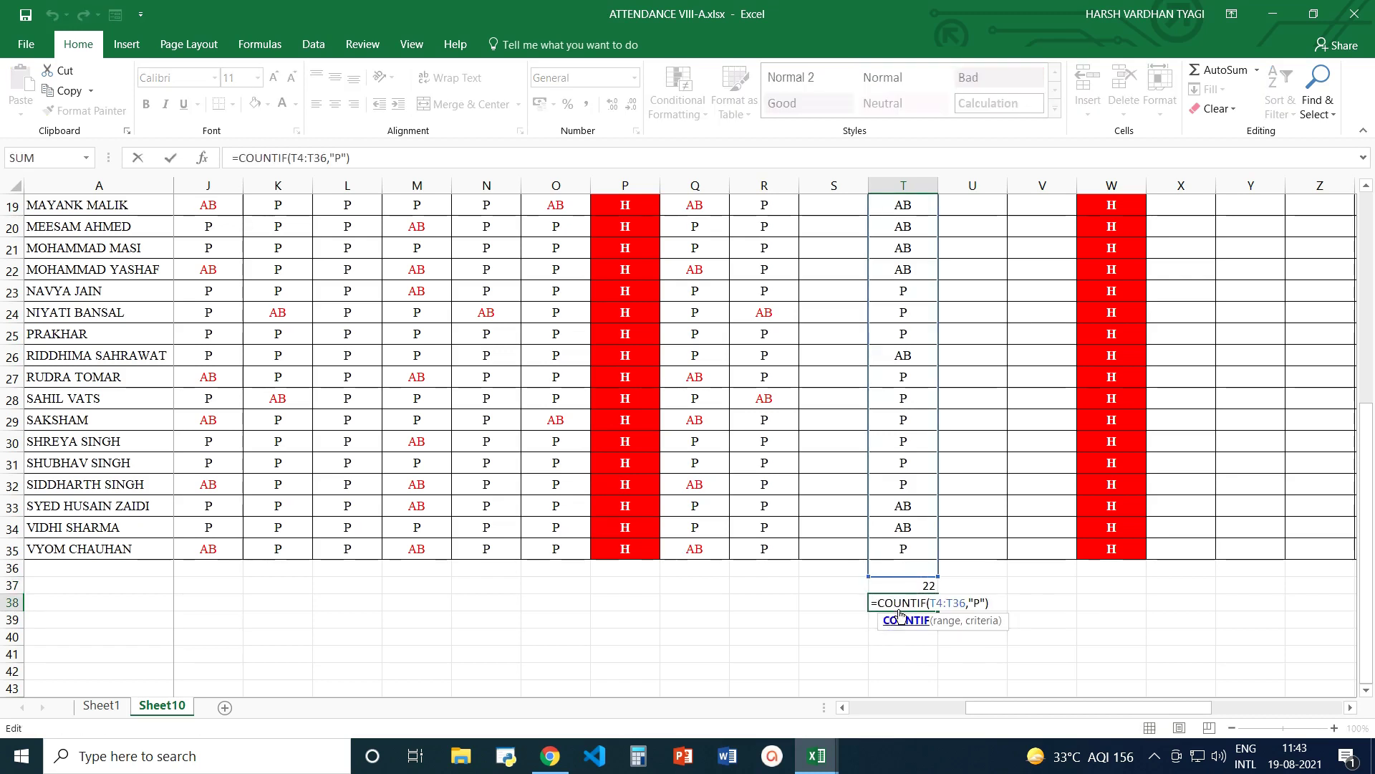
{"action": "left_click", "coordinate": [943, 602]}
{"action": "key", "text": "BackSpace"}
{"action": "type", "text": "3"}
{"action": "key", "text": "BackSpace"}
{"action": "type", "text": "5"}
Change the criterion of the COUNTIF formula in T38 to "AB" to count the absent students
{"action": "key", "text": "Right"}
{"action": "key", "text": "BackSpace"}
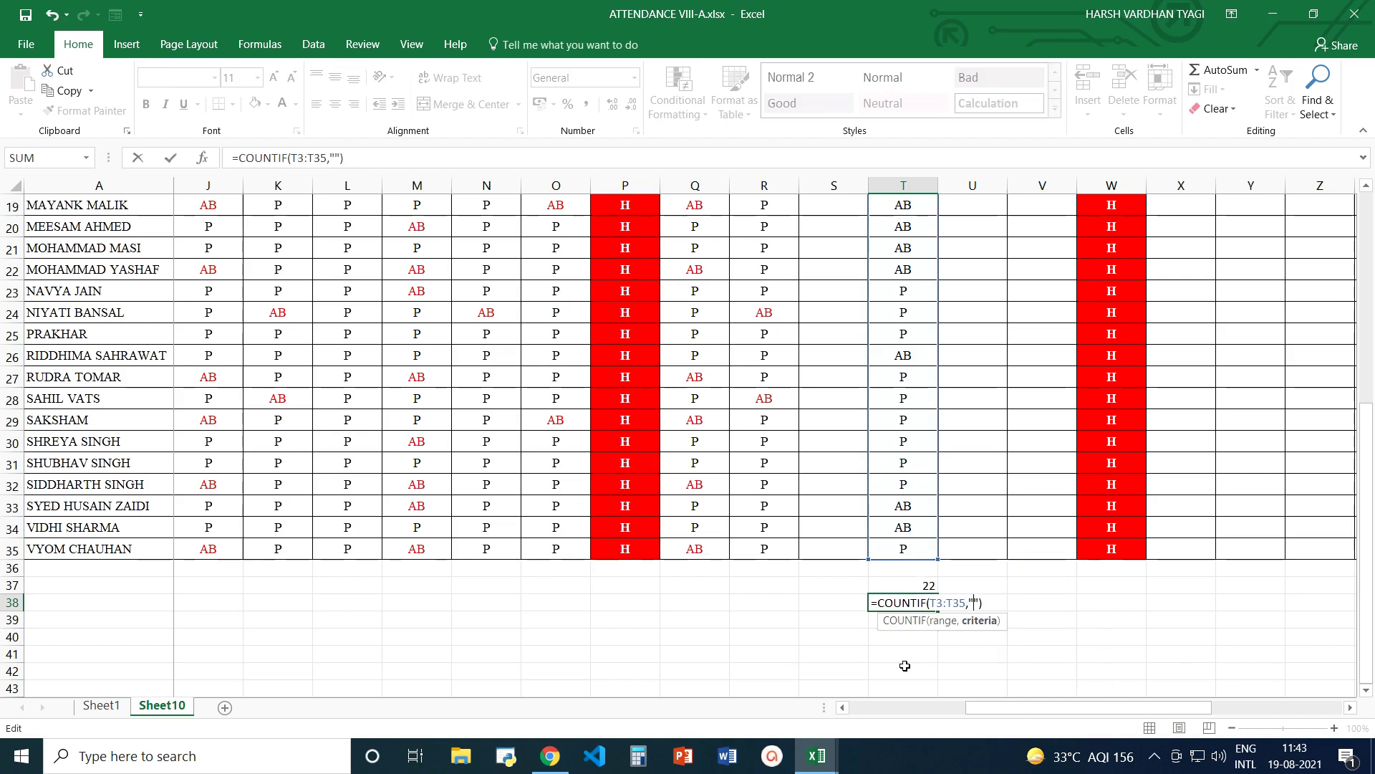
{"action": "type", "text": "a"}
{"action": "key", "text": "BackSpace"}
{"action": "type", "text": "AB"}
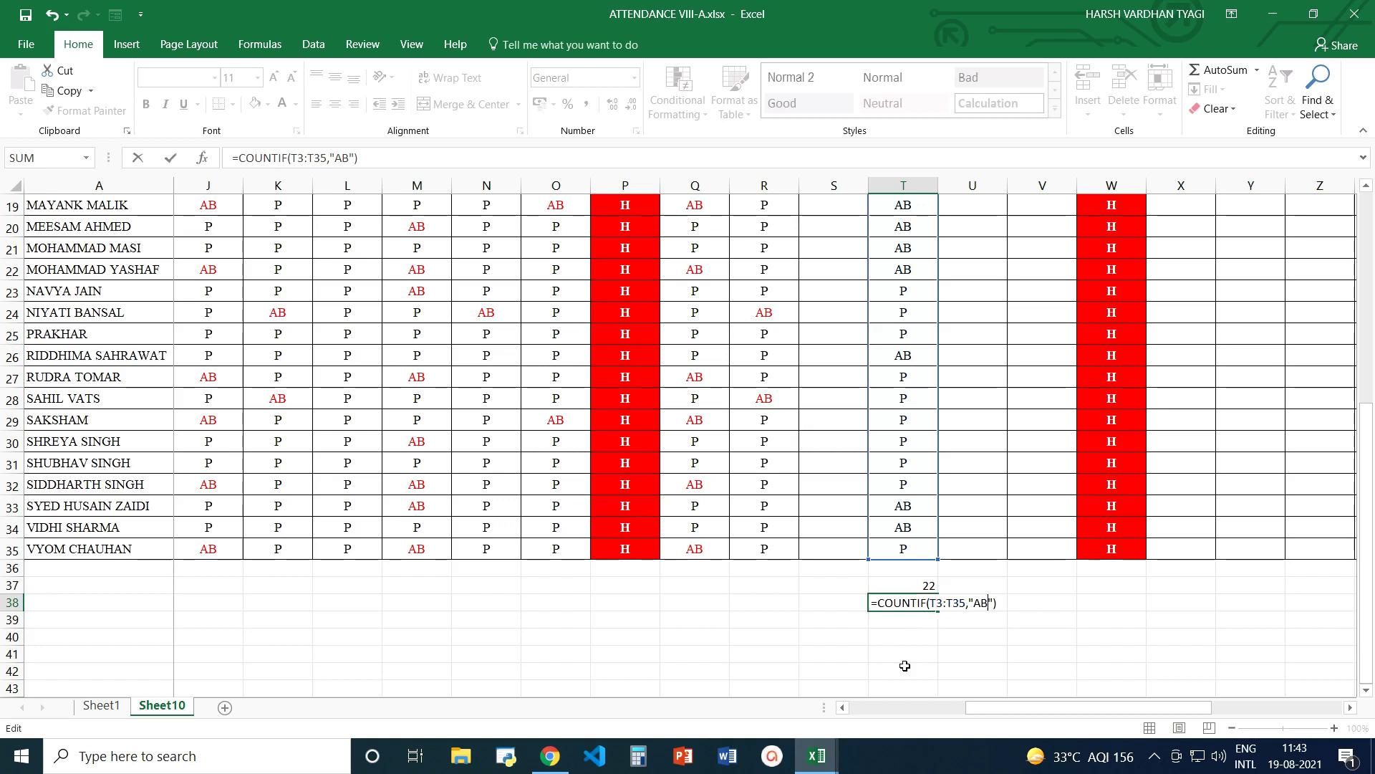
{"action": "key", "text": "Return"}
Compare the present and absent counts in T37 and T38 with the number of student names in A3:A35
{"action": "left_click_drag", "start_coordinate": [925, 585], "coordinate": [924, 600]}
{"action": "left_click", "coordinate": [914, 620]}
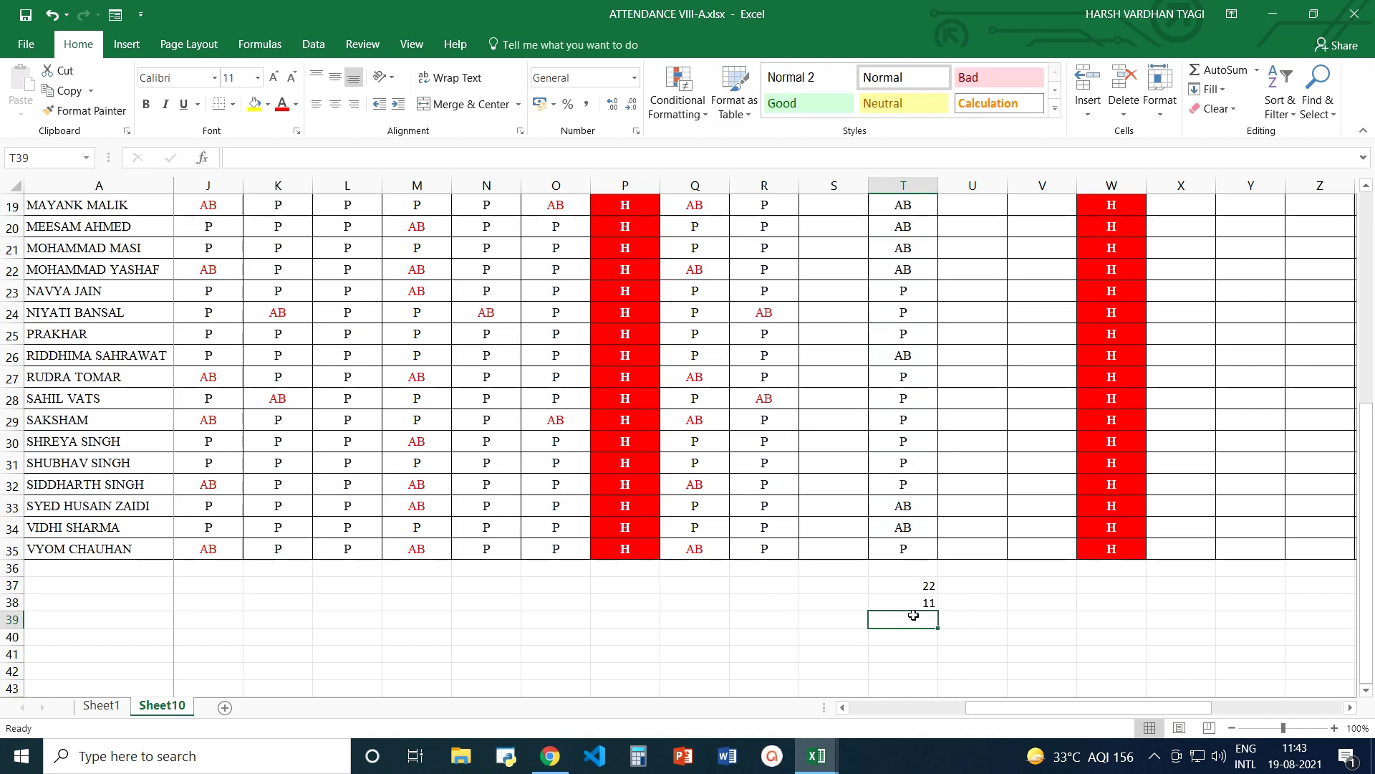
{"action": "scroll", "coordinate": [906, 580], "scroll_direction": "up", "scroll_amount": 6}
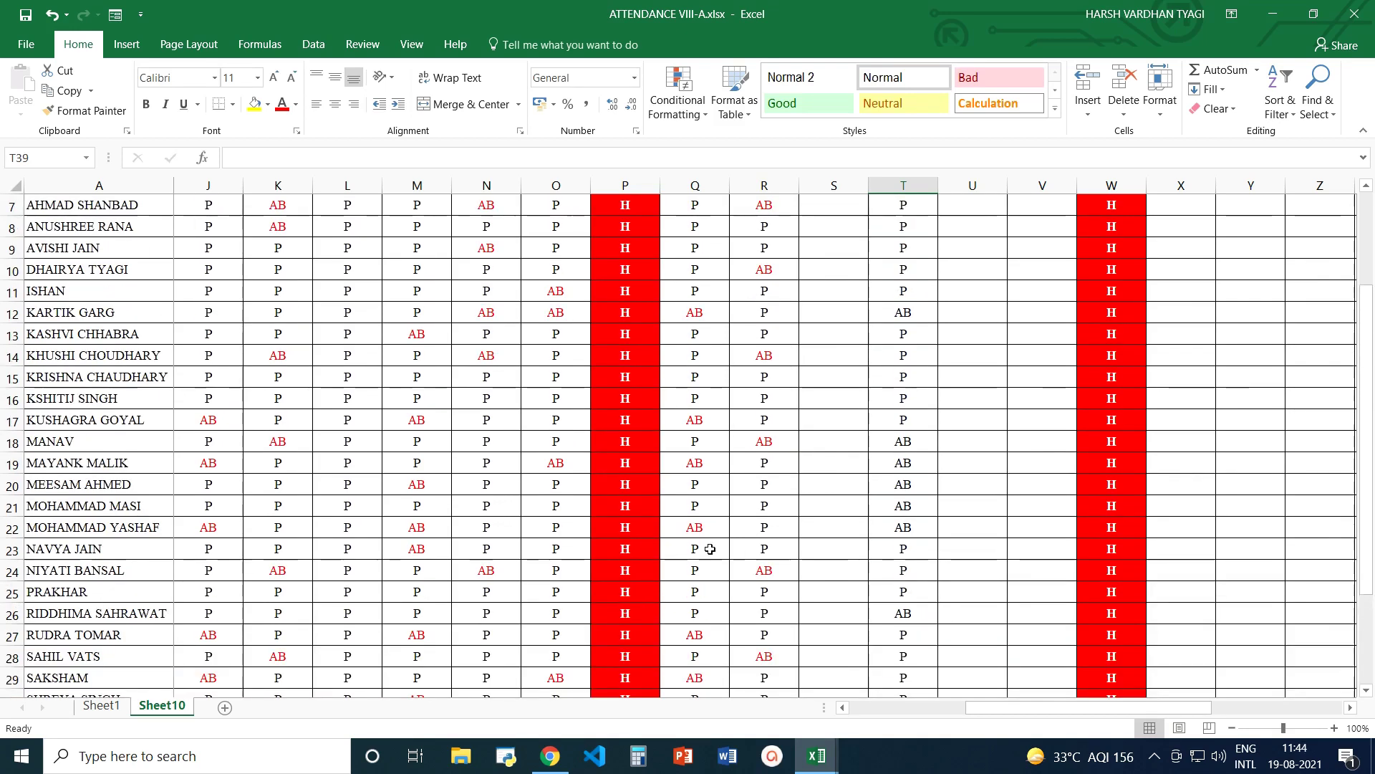
{"action": "left_click_drag", "start_coordinate": [107, 254], "coordinate": [162, 660]}
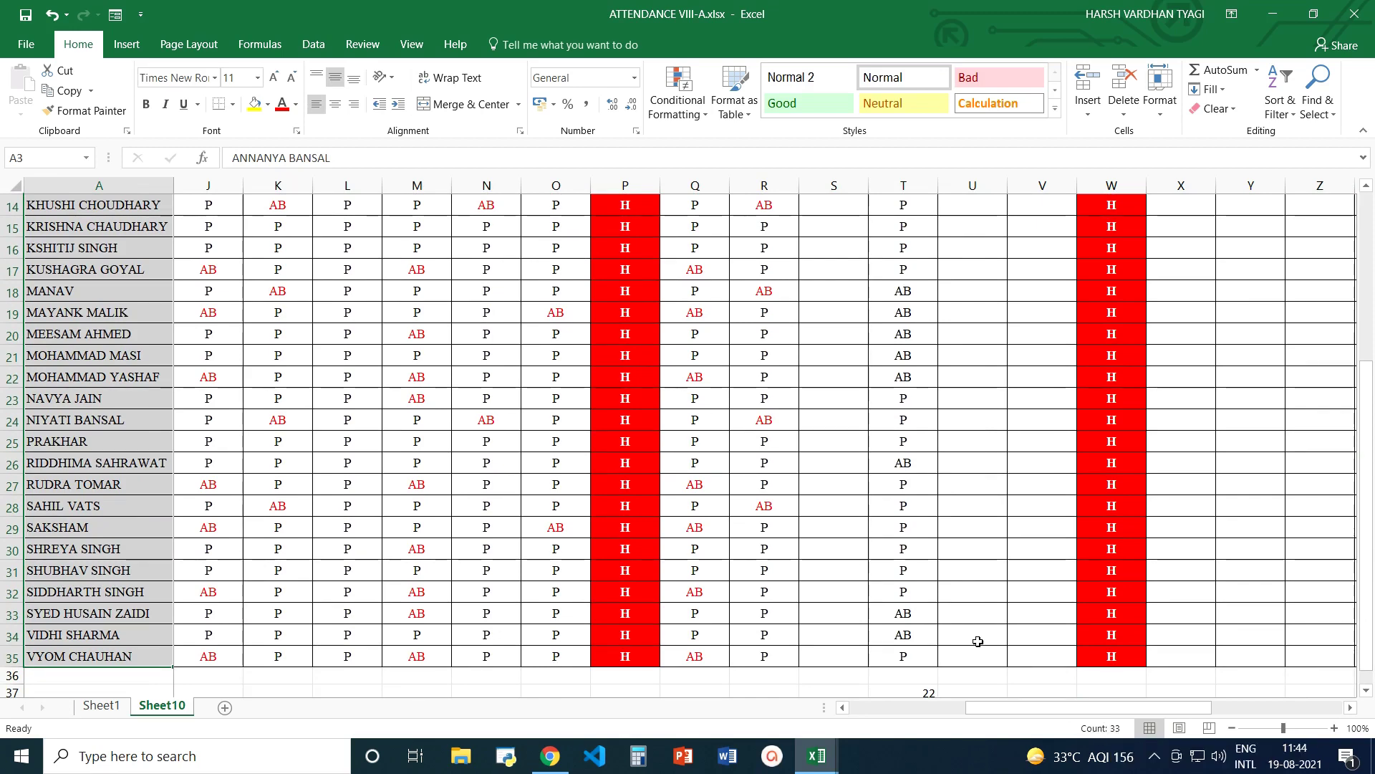
{"action": "scroll", "coordinate": [853, 637], "scroll_direction": "down", "scroll_amount": 1}
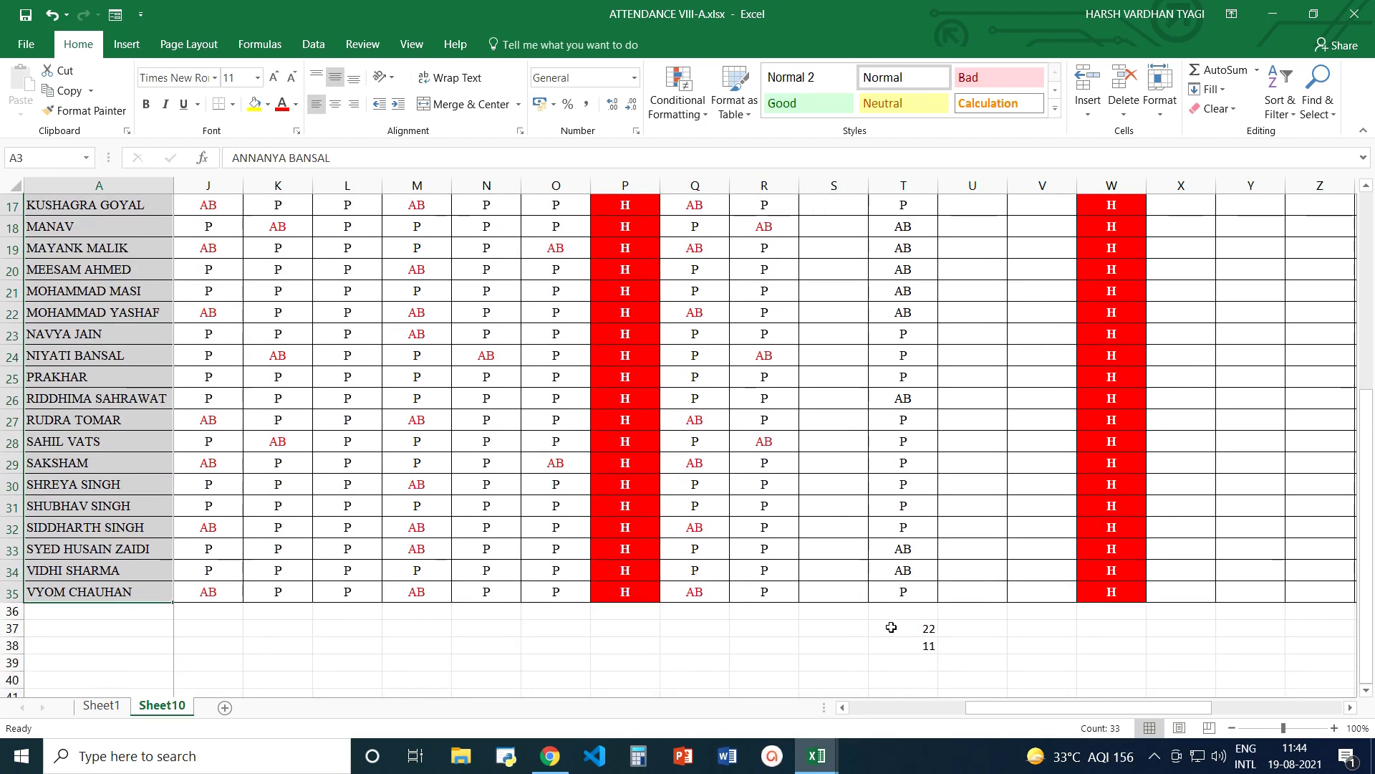
{"action": "left_click", "coordinate": [894, 628]}
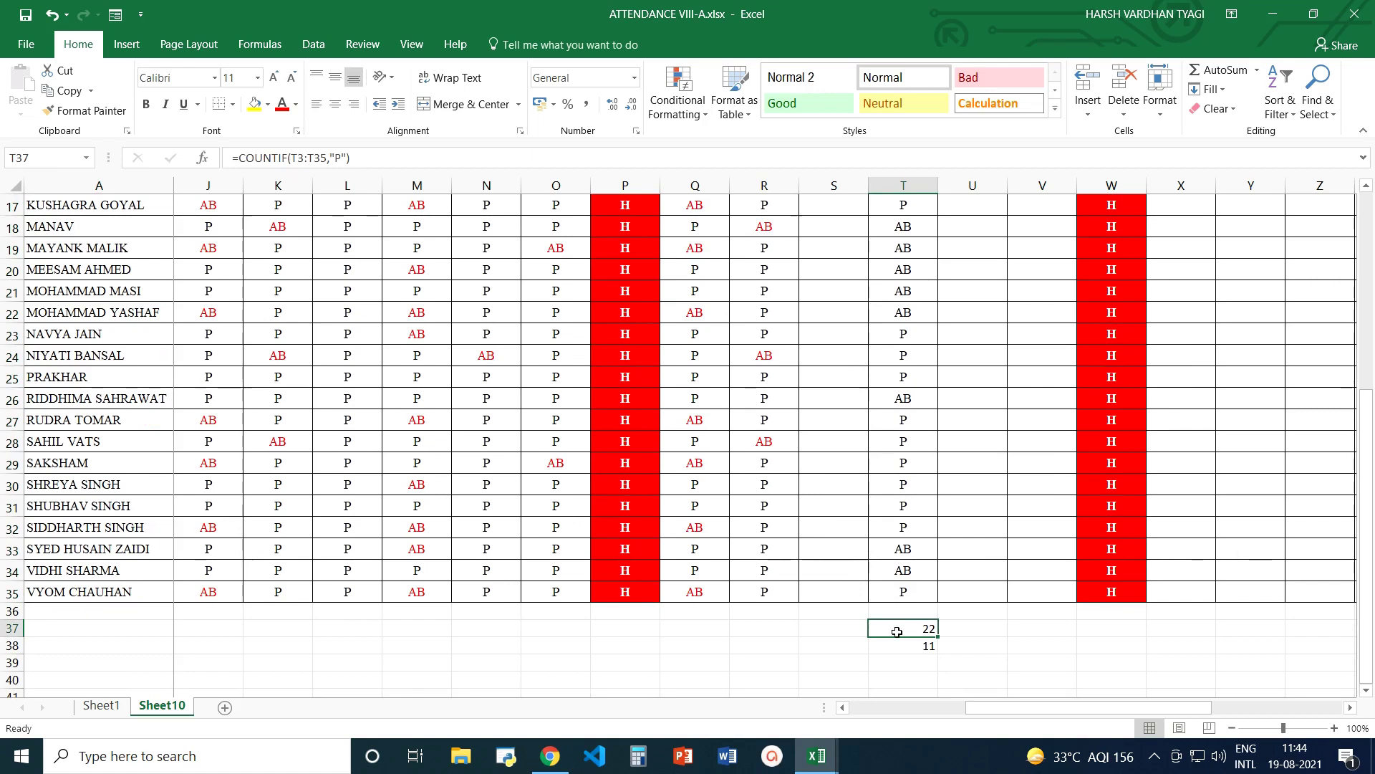
{"action": "left_click", "coordinate": [909, 647]}
Create a conditional formatting rule for the 19-Aug marks T3:T35 that formats only cells with specific text containing AB
{"action": "scroll", "coordinate": [890, 513], "scroll_direction": "up", "scroll_amount": 5}
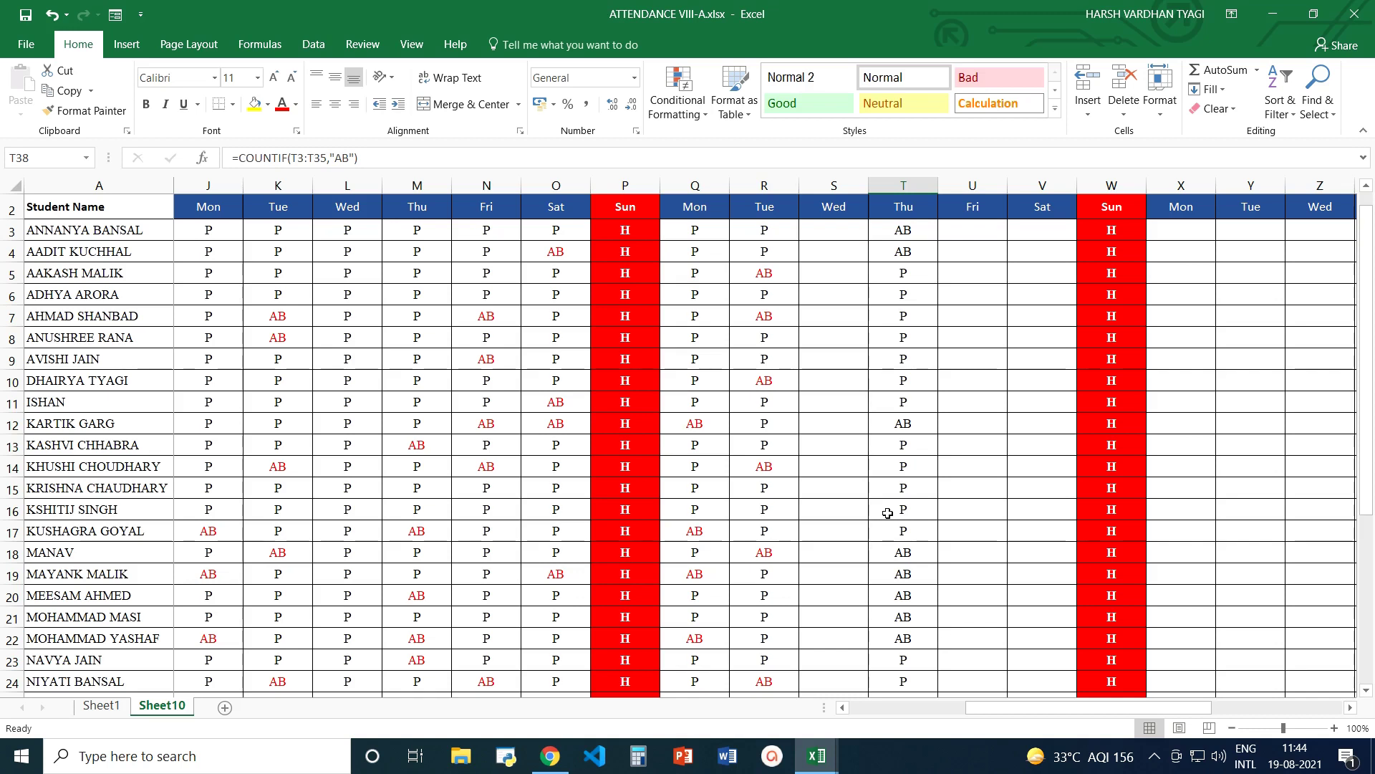
{"action": "scroll", "coordinate": [881, 401], "scroll_direction": "up", "scroll_amount": 1}
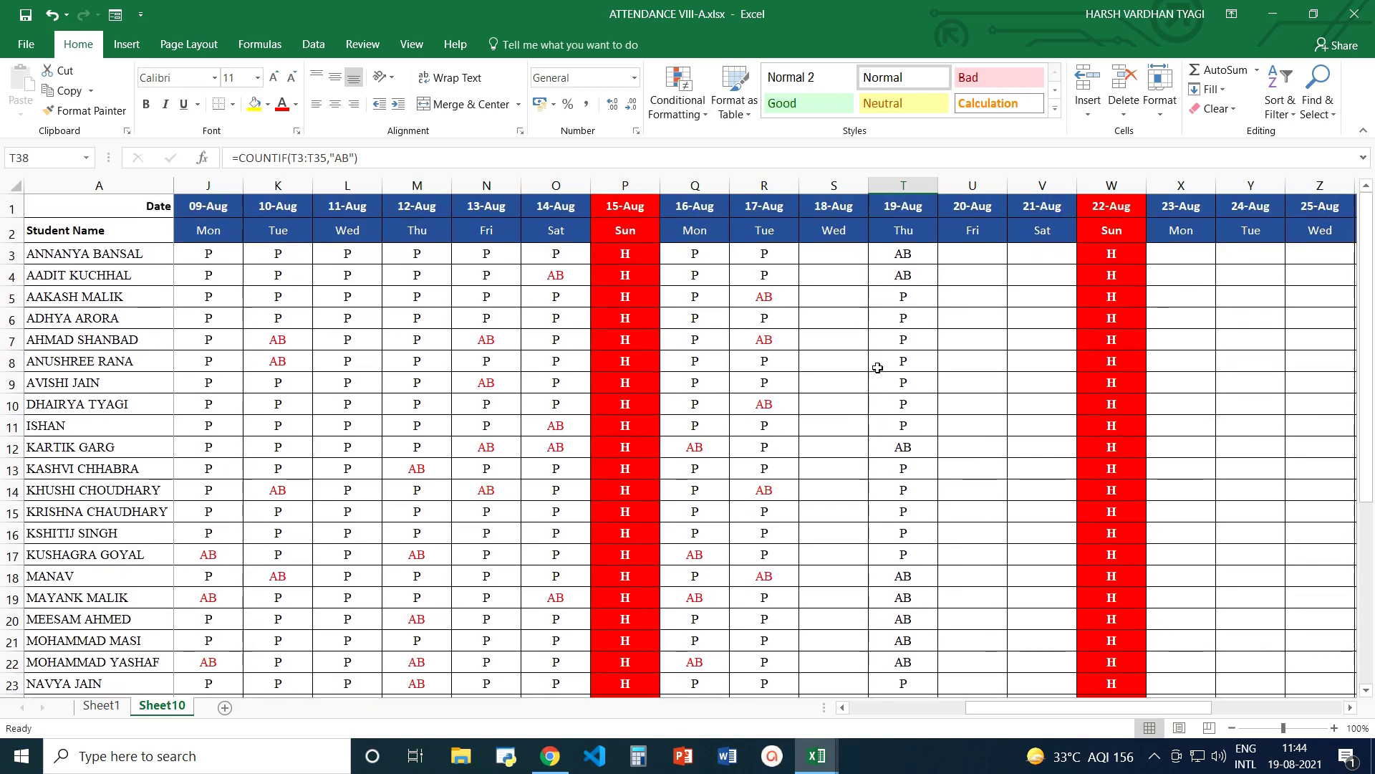
{"action": "left_click_drag", "start_coordinate": [907, 254], "coordinate": [901, 654]}
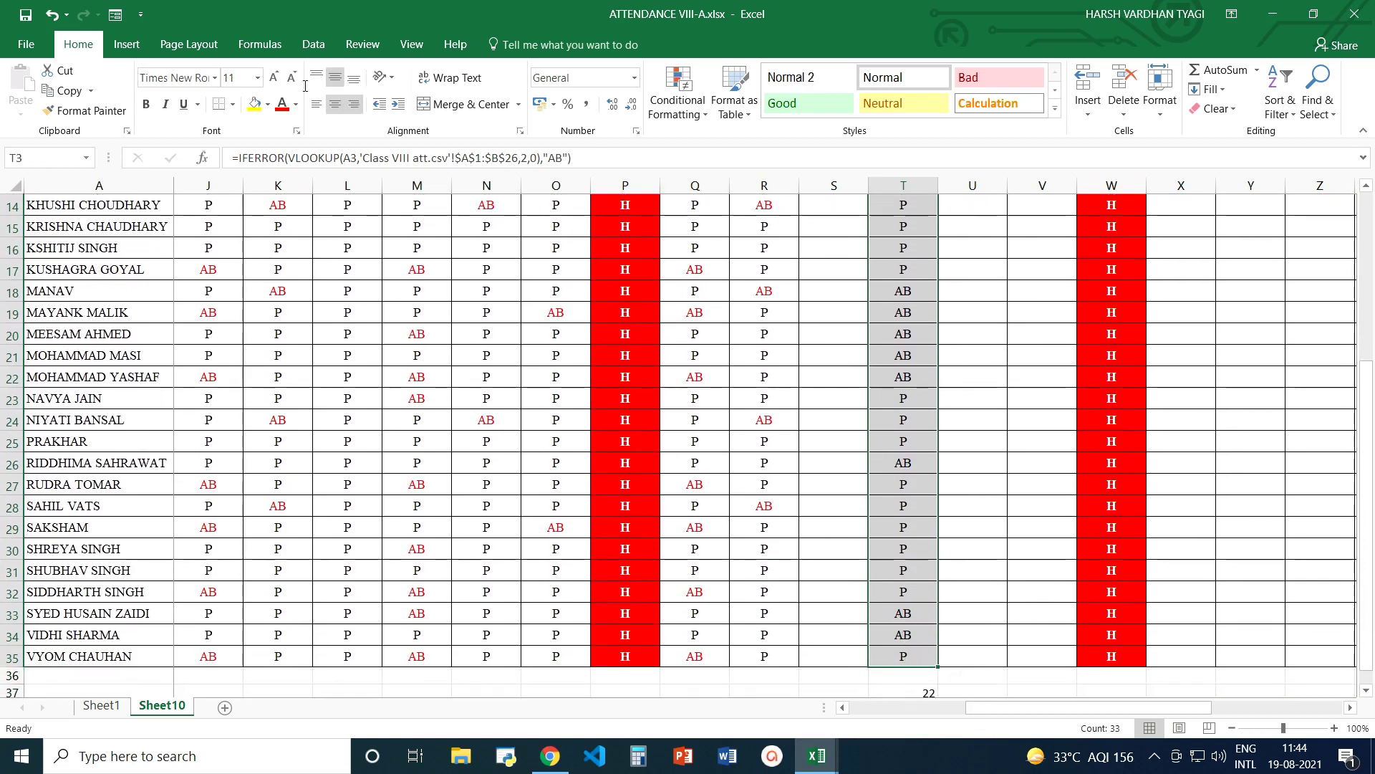
{"action": "left_click", "coordinate": [675, 110]}
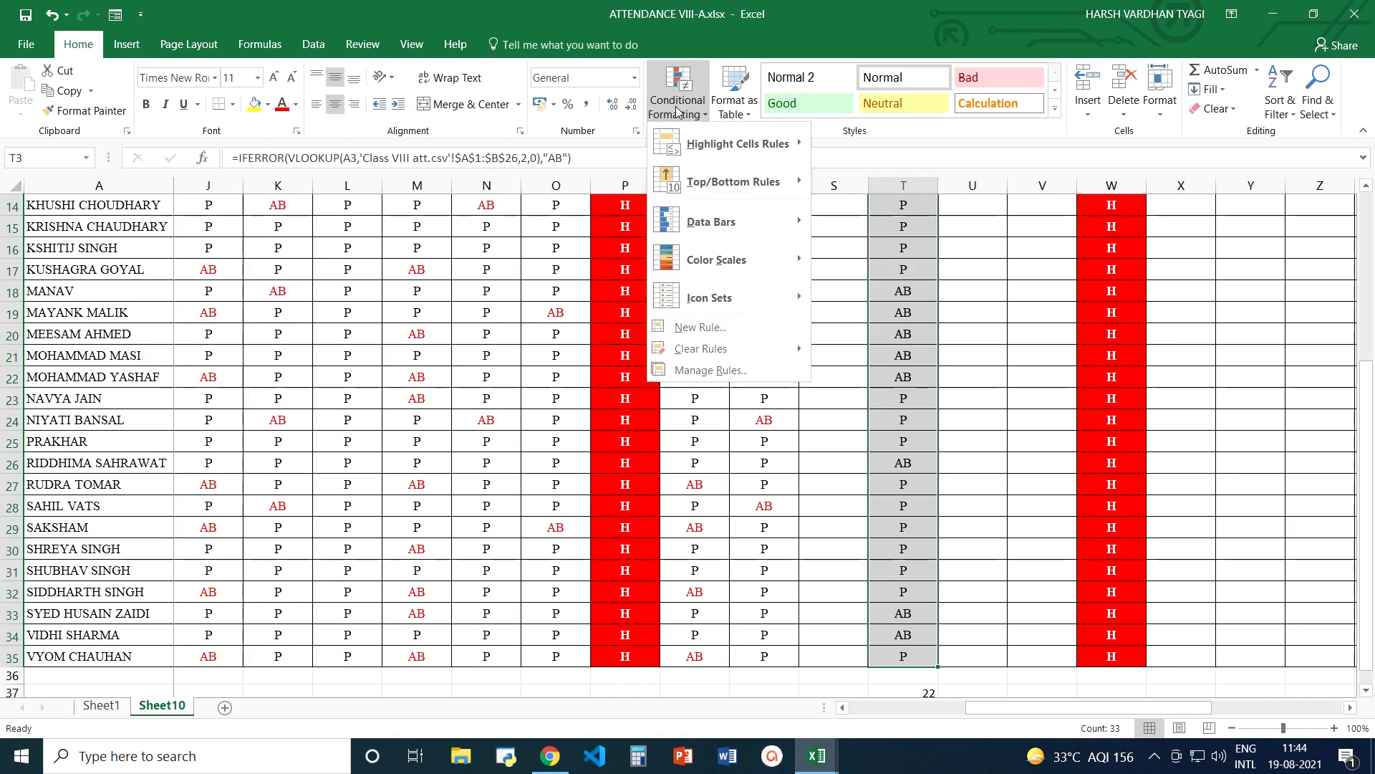
{"action": "left_click", "coordinate": [683, 331]}
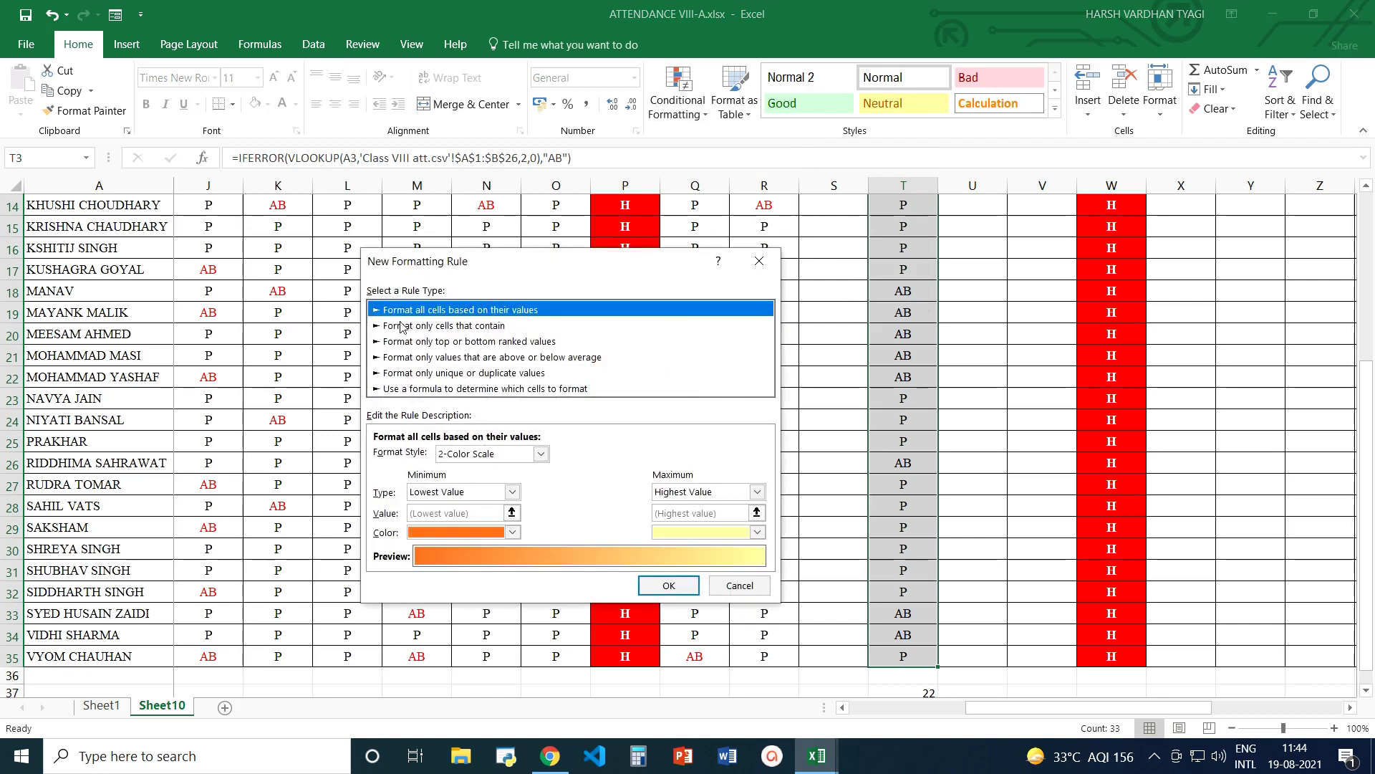
{"action": "left_click", "coordinate": [453, 327]}
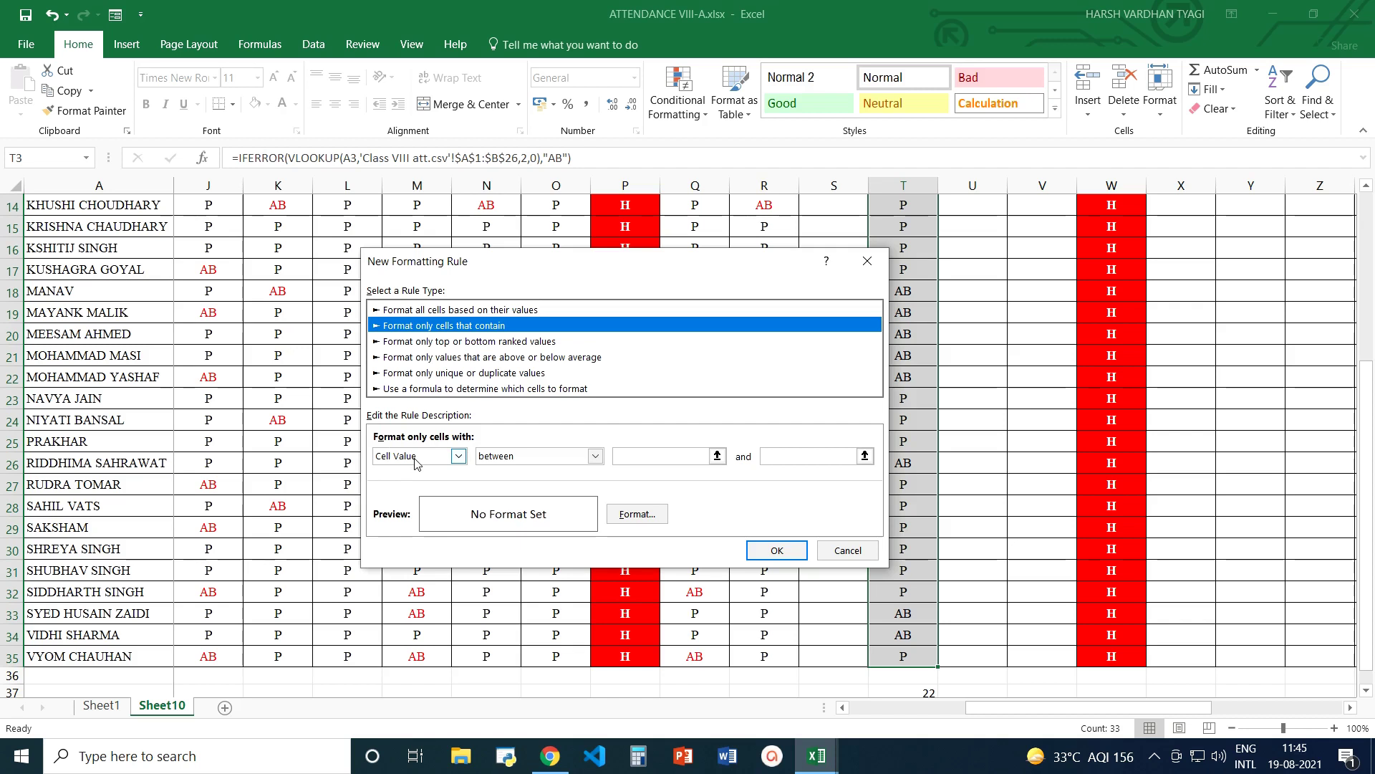
{"action": "left_click", "coordinate": [460, 458]}
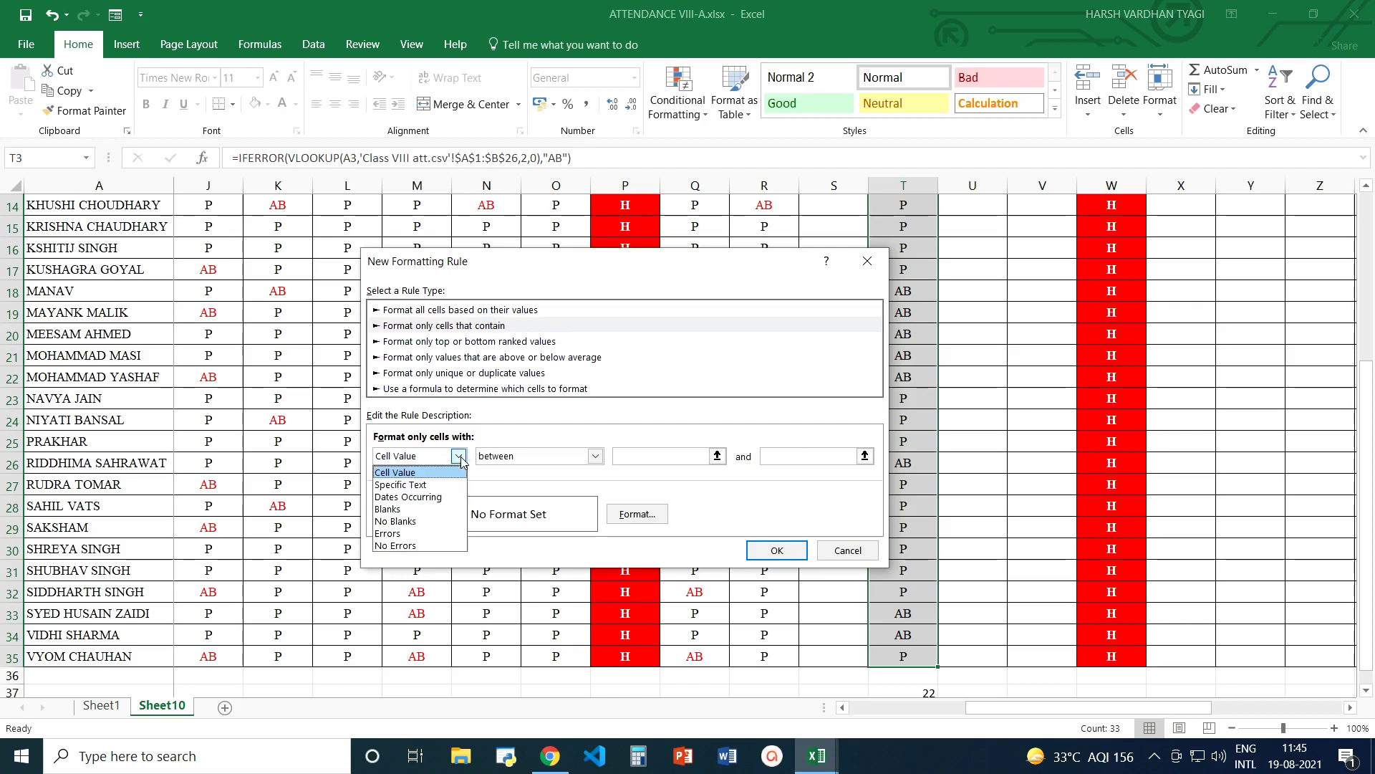
{"action": "left_click", "coordinate": [410, 485]}
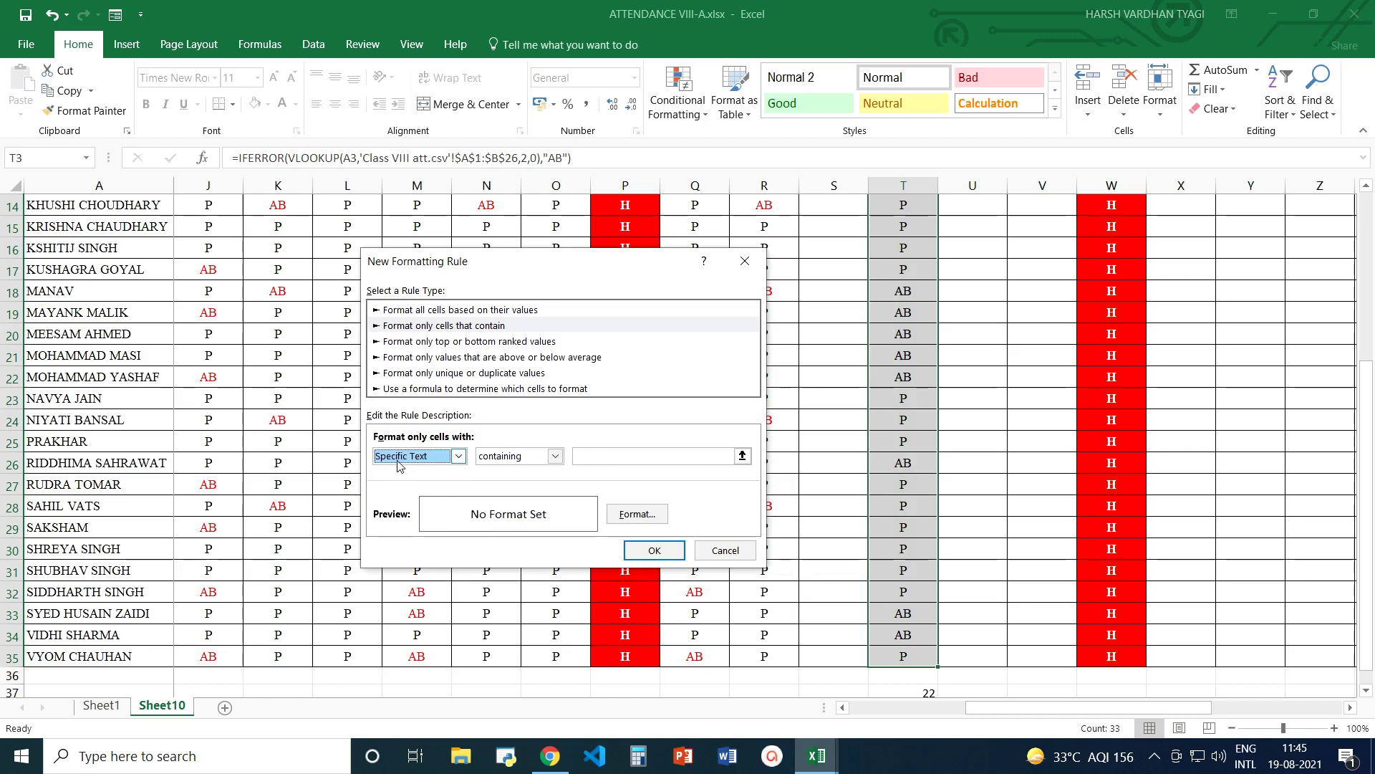
{"action": "left_click", "coordinate": [595, 455]}
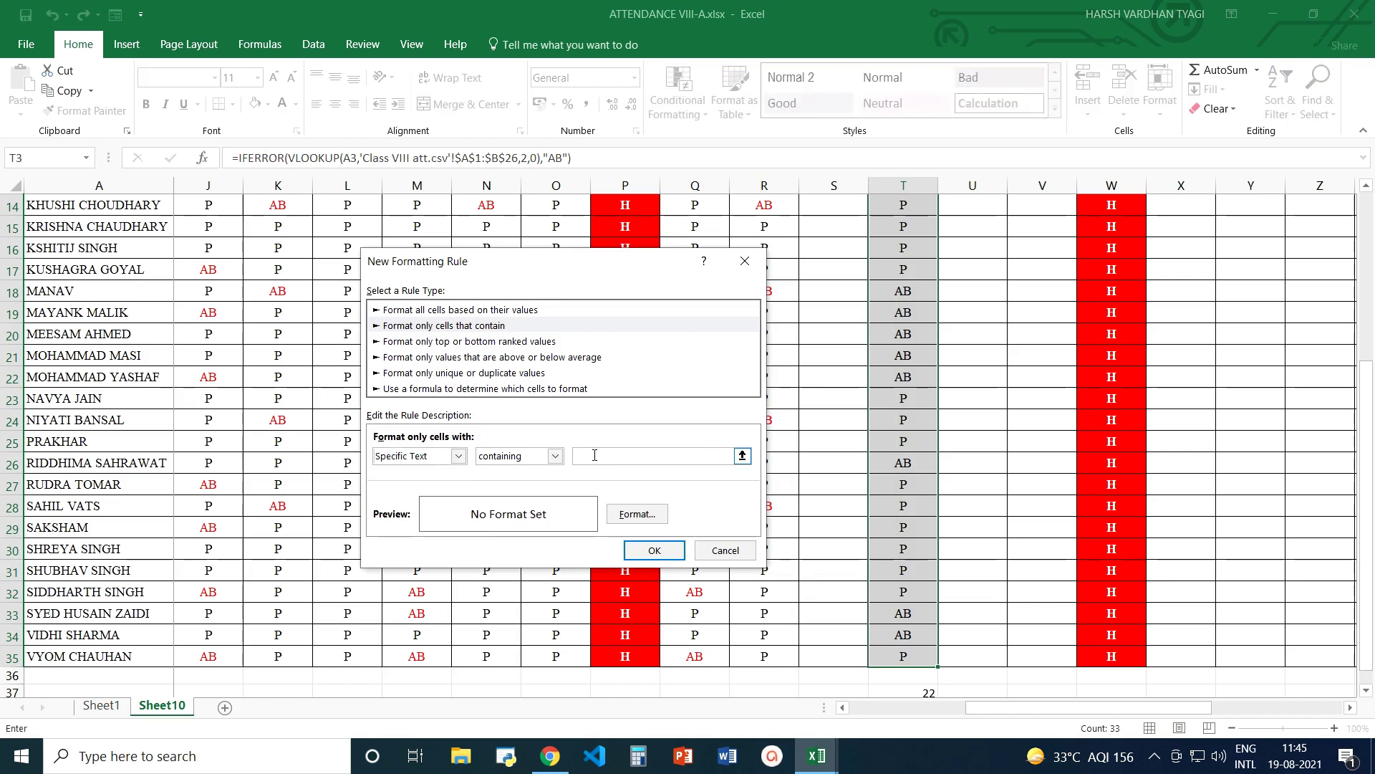
{"action": "type", "text": "AB"}
Give the AB rule a standard red font colour, apply it and check the 19-Aug column
{"action": "left_click", "coordinate": [625, 518]}
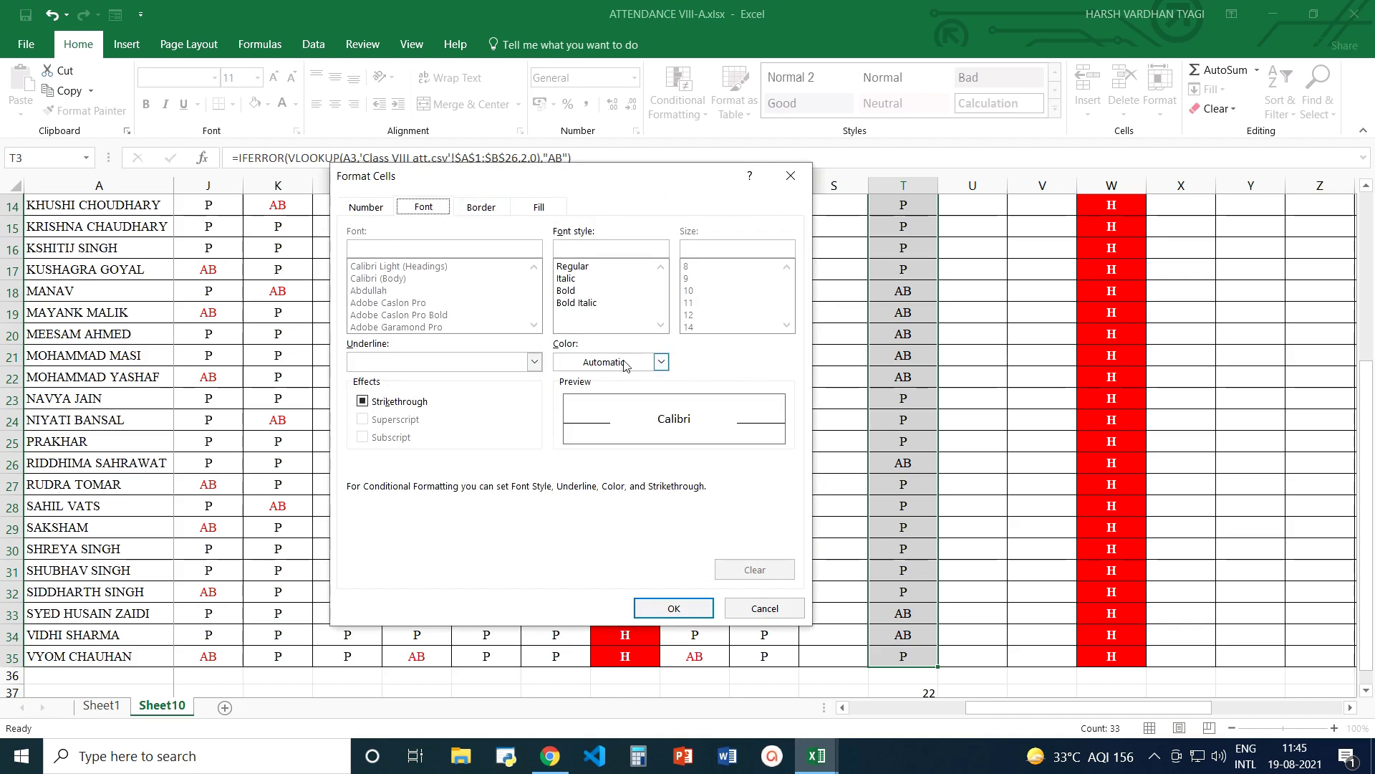
{"action": "left_click", "coordinate": [659, 363]}
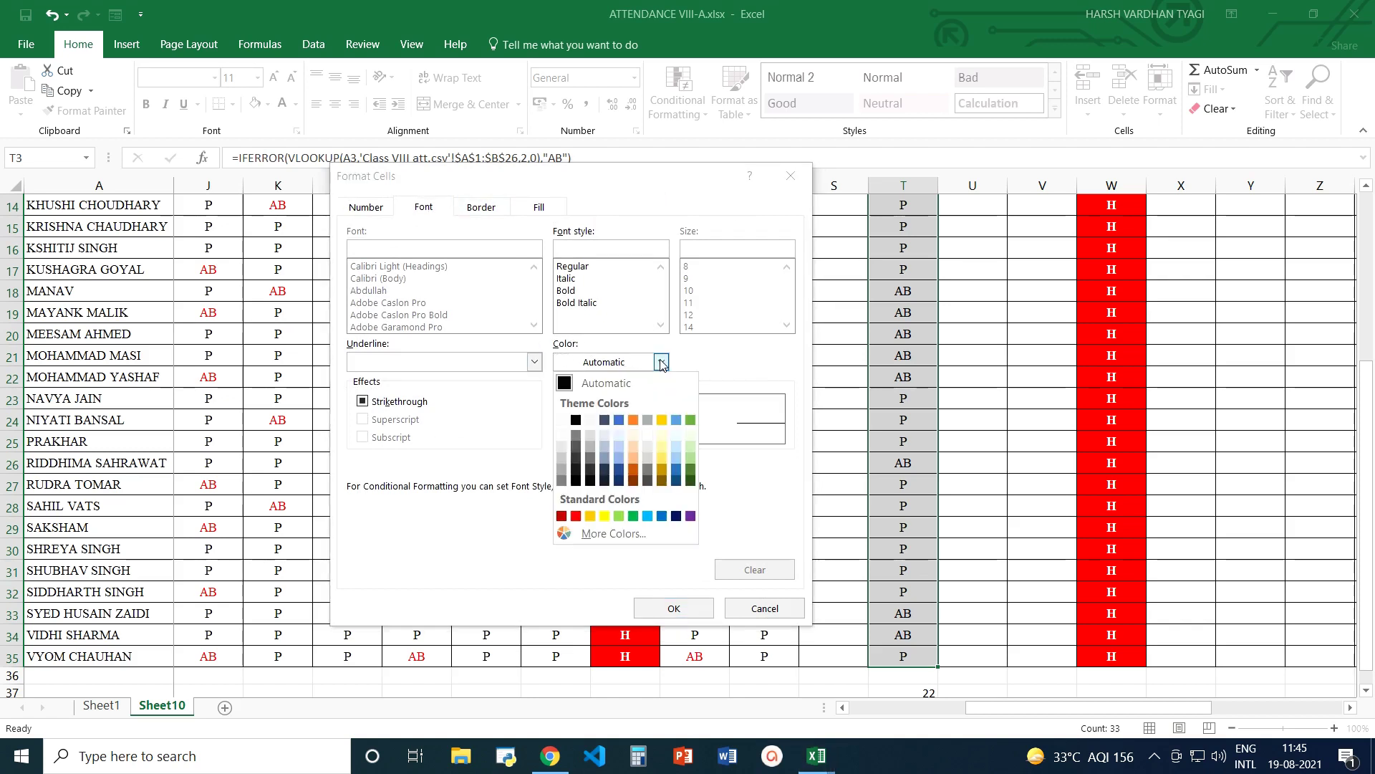
{"action": "left_click", "coordinate": [575, 521]}
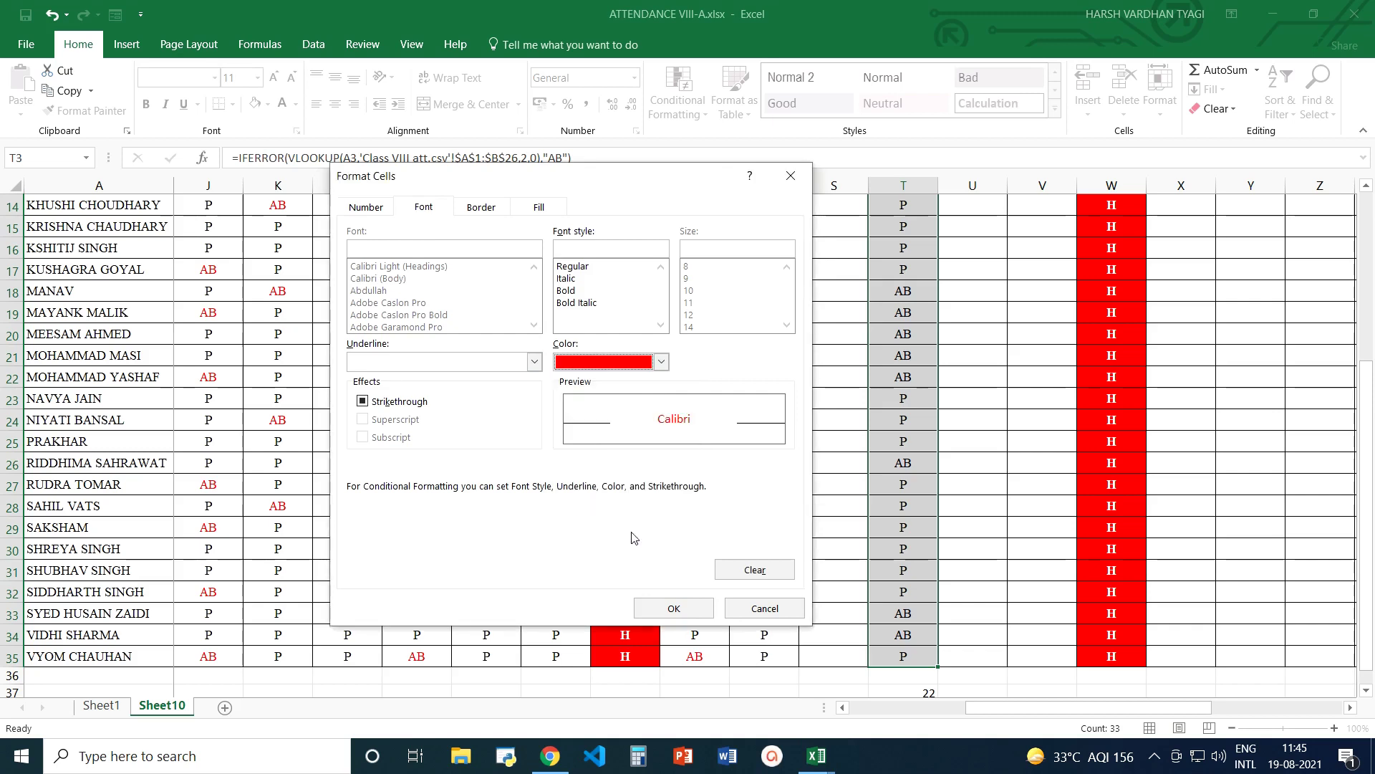
{"action": "left_click", "coordinate": [658, 615]}
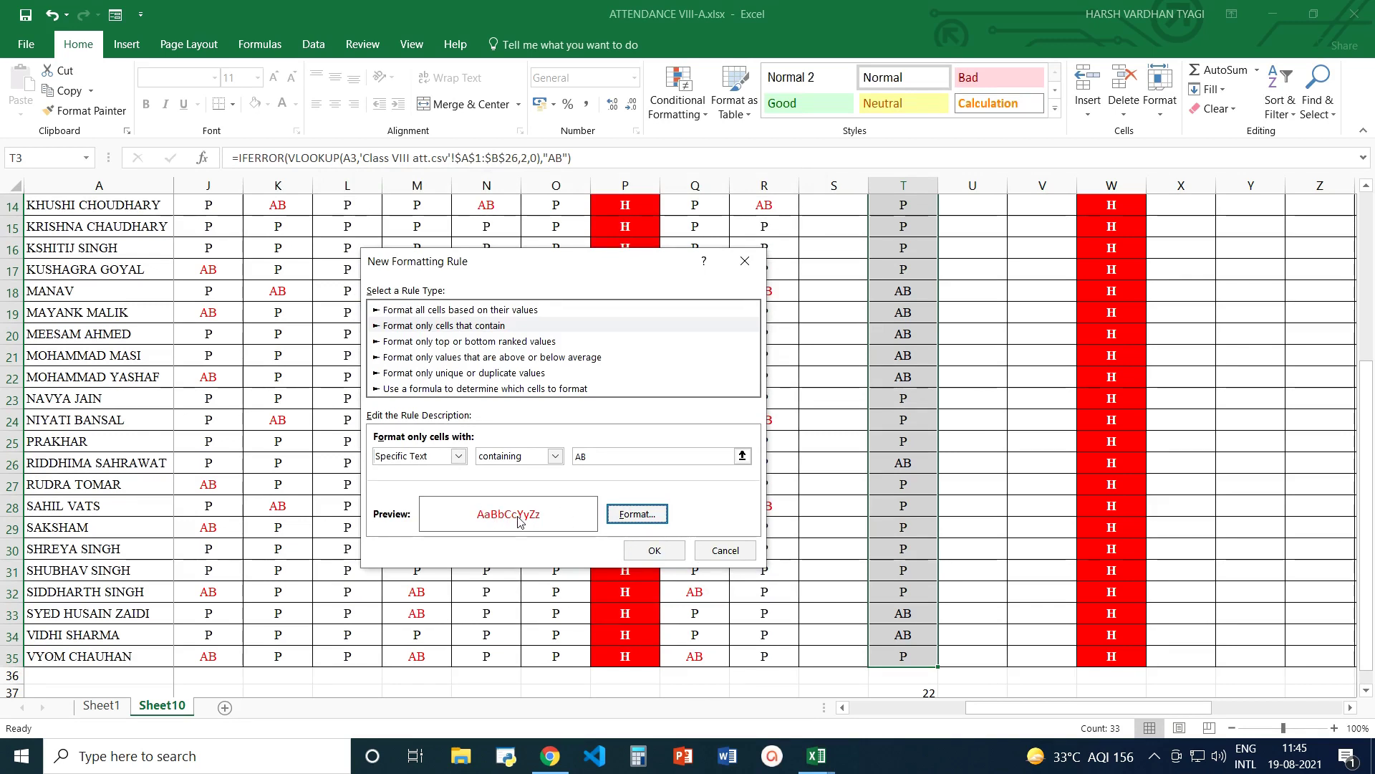
{"action": "left_click", "coordinate": [642, 558]}
{"action": "scroll", "coordinate": [888, 404], "scroll_direction": "up", "scroll_amount": 5}
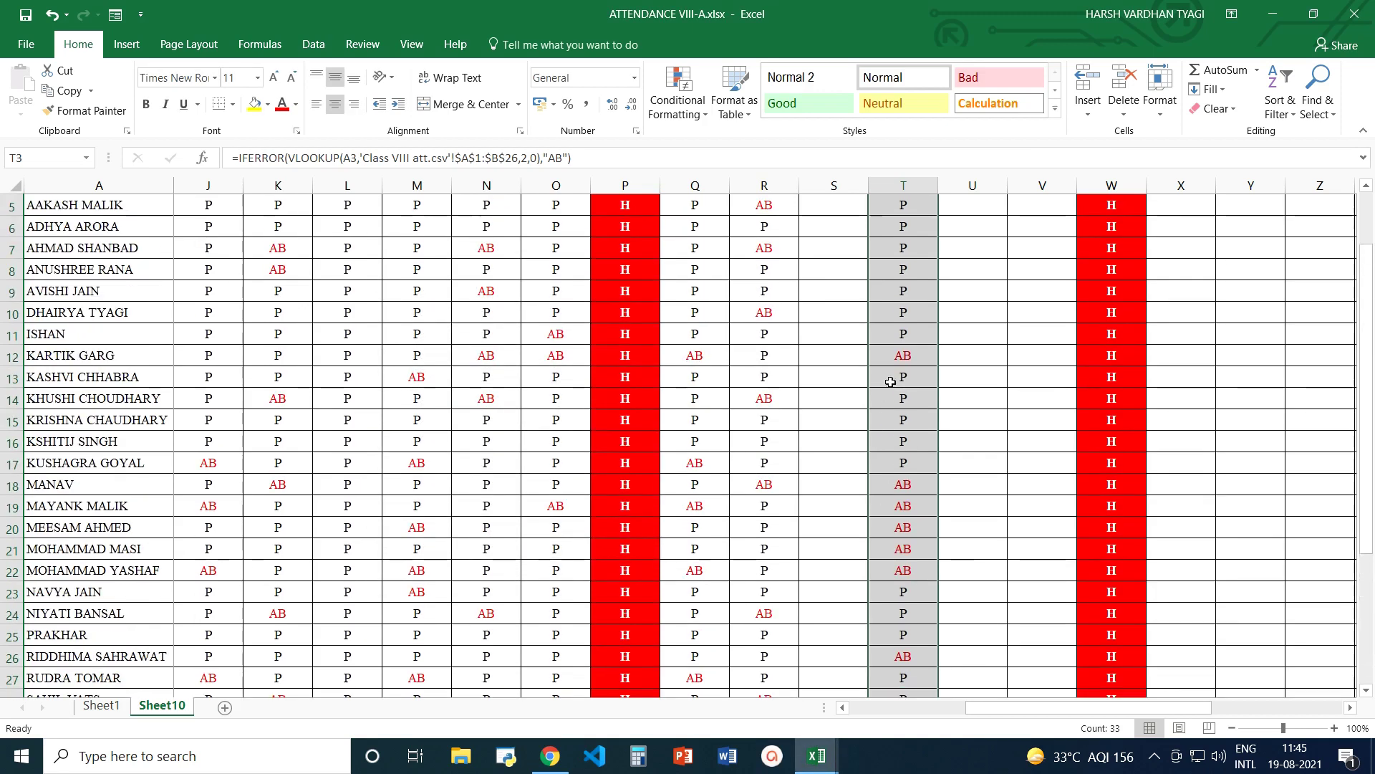
{"action": "left_click", "coordinate": [907, 256]}
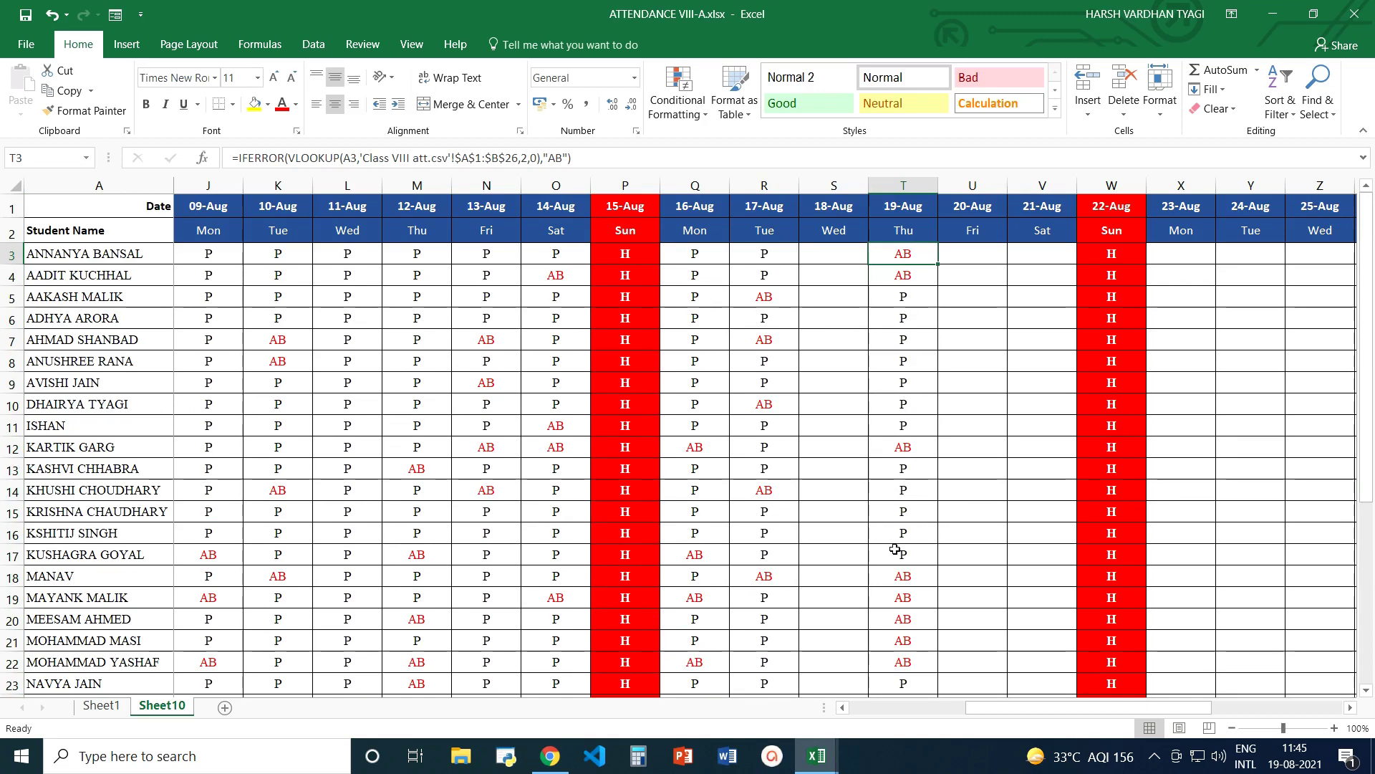
{"action": "scroll", "coordinate": [895, 549], "scroll_direction": "down", "scroll_amount": 2}
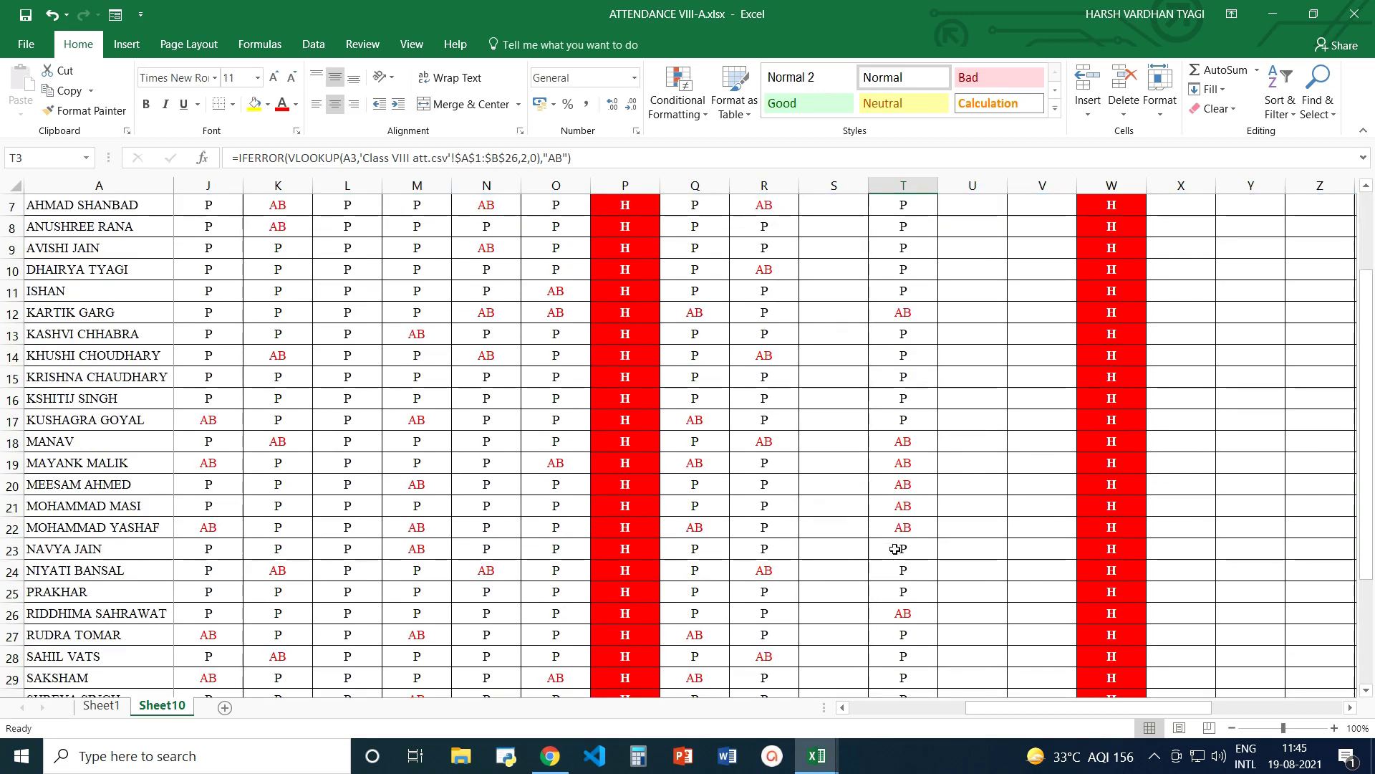
Switch to Class VIII att.csv and close it without saving the changes
{"action": "left_click", "coordinate": [818, 756]}
{"action": "left_click", "coordinate": [746, 700]}
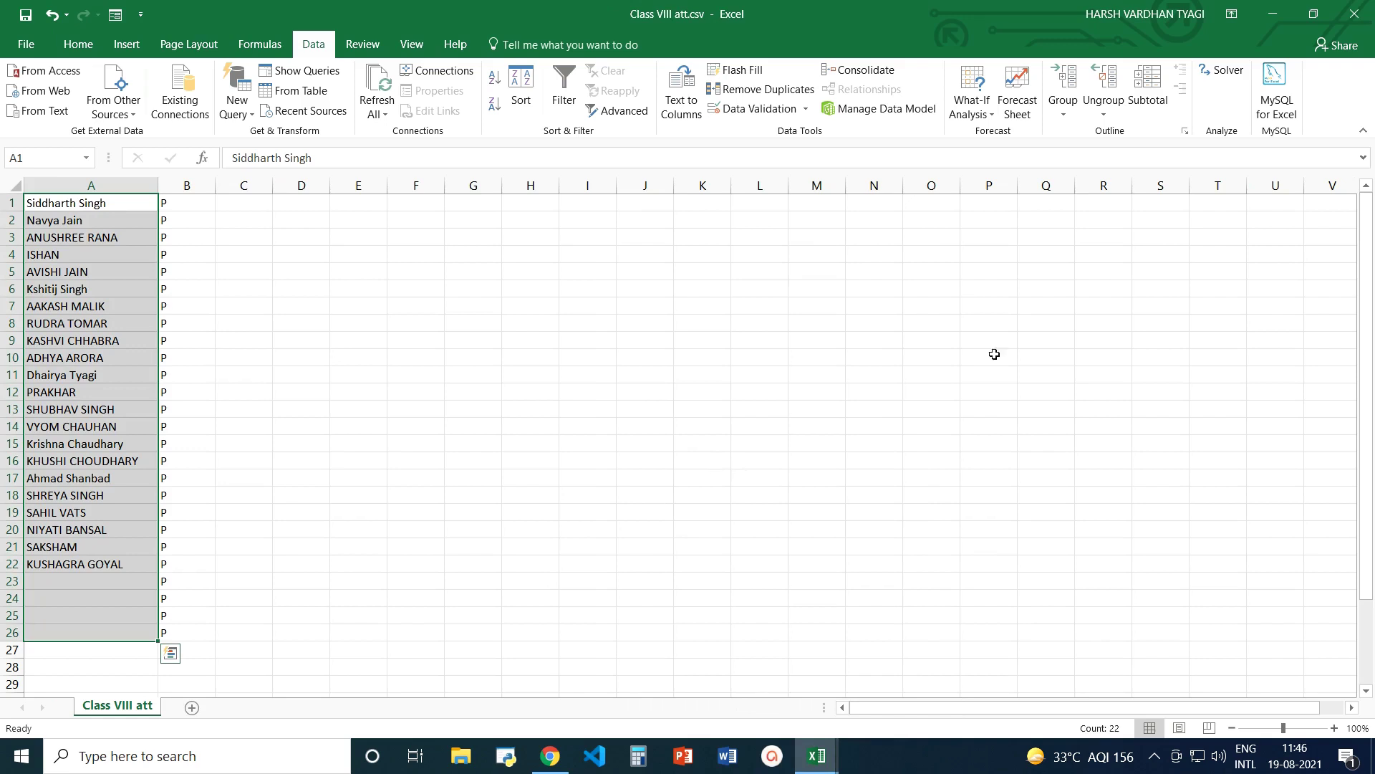
{"action": "left_click", "coordinate": [1356, 15]}
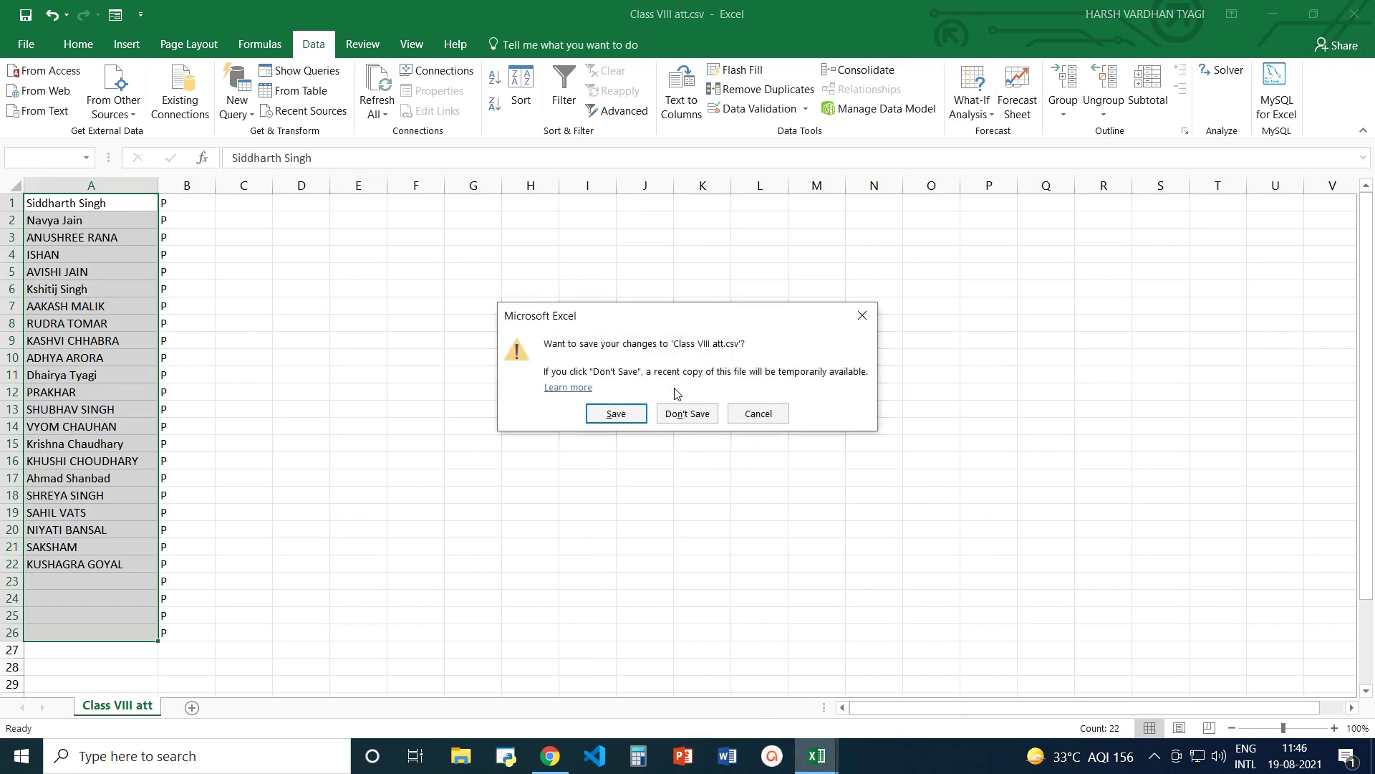
{"action": "left_click", "coordinate": [676, 414]}
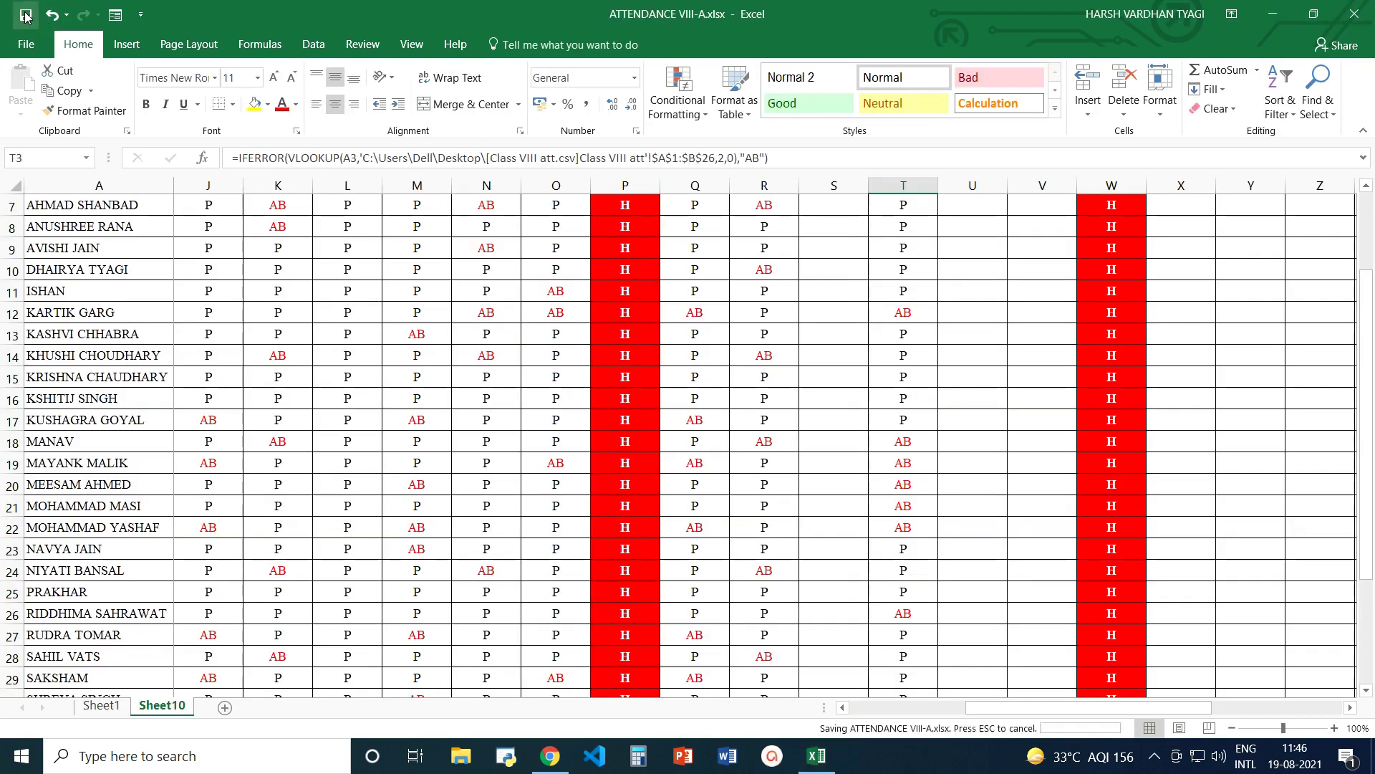
Save ATTENDANCE VIII-A.xlsx and reopen the original Class VIII att.csv from the desktop
{"action": "left_click", "coordinate": [1279, 9]}
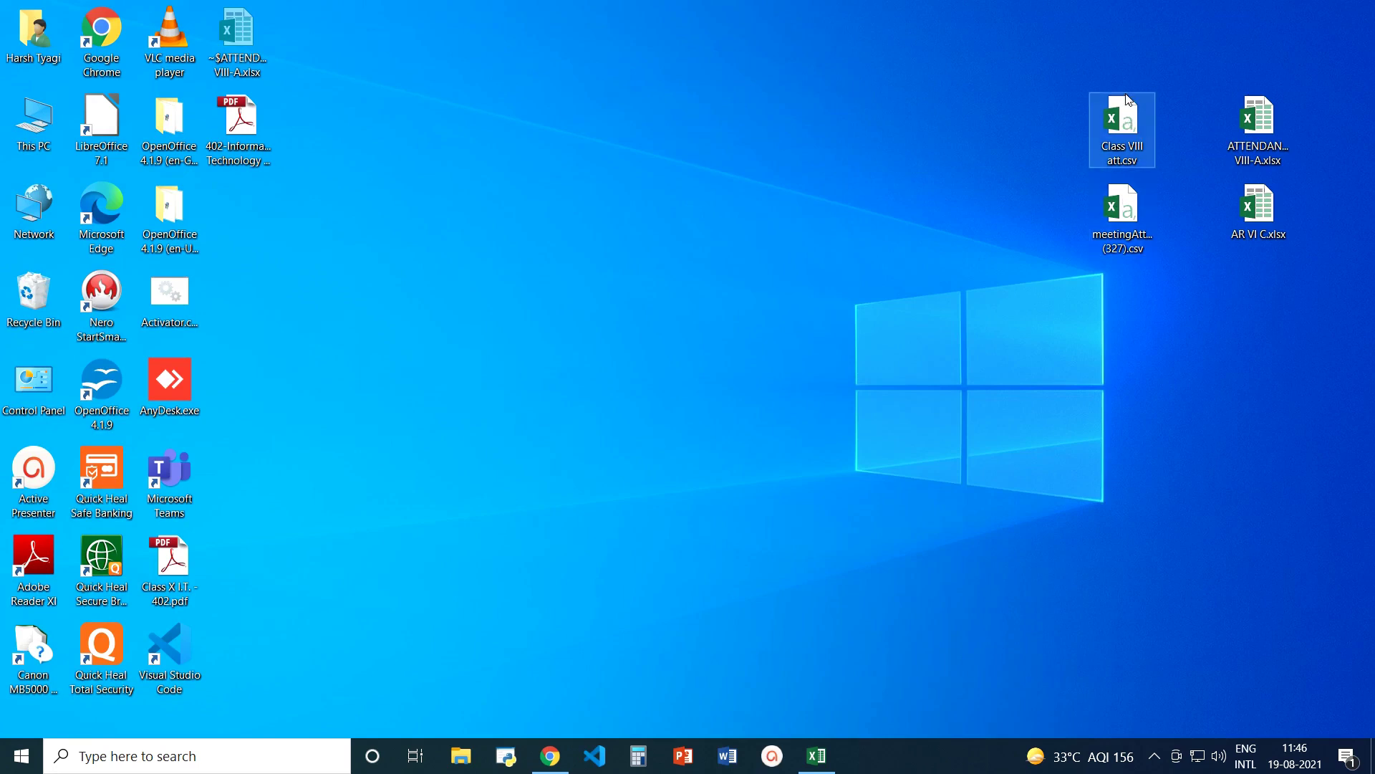
{"action": "left_click", "coordinate": [1128, 125]}
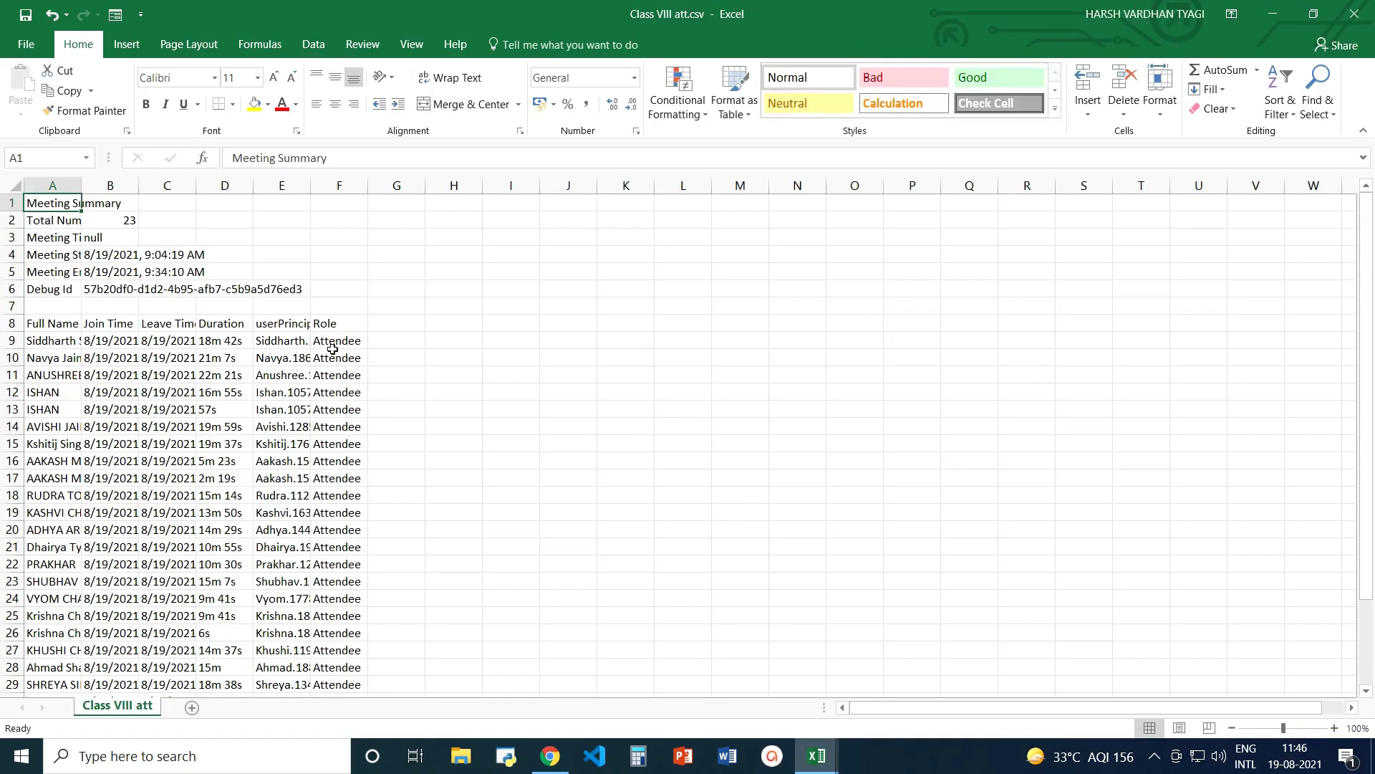
Fit column A of Class VIII att.csv to the full names and review the name and Role columns
{"action": "double_click", "coordinate": [80, 185]}
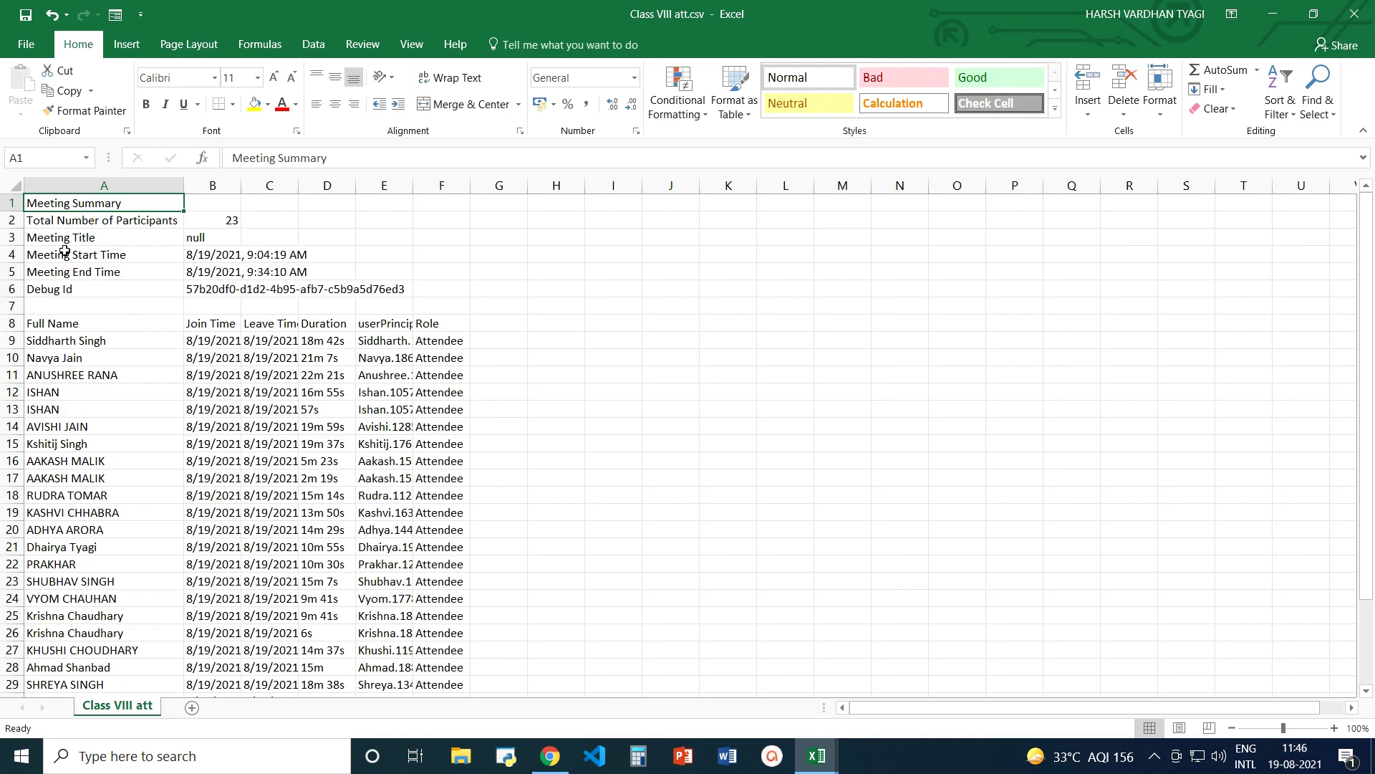
{"action": "left_click", "coordinate": [47, 341]}
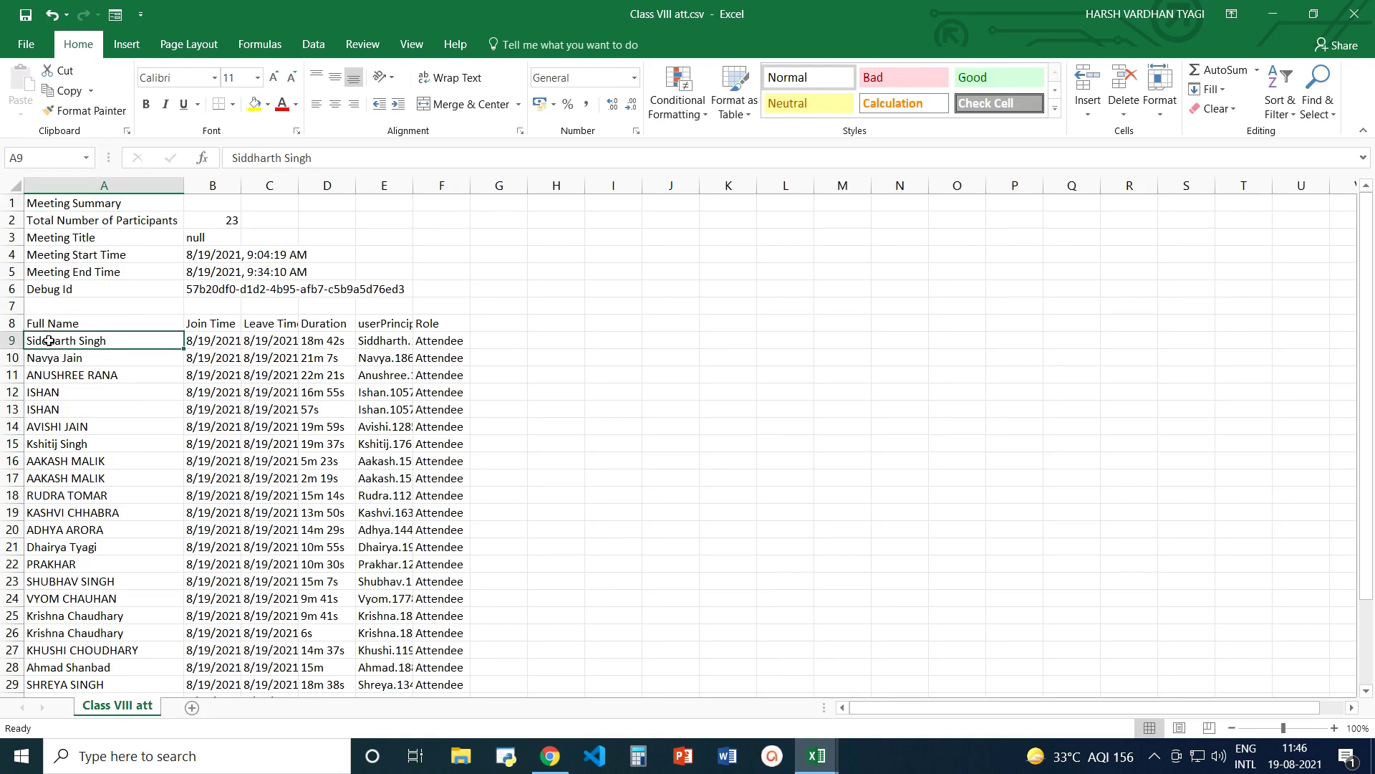
{"action": "left_click", "coordinate": [435, 344]}
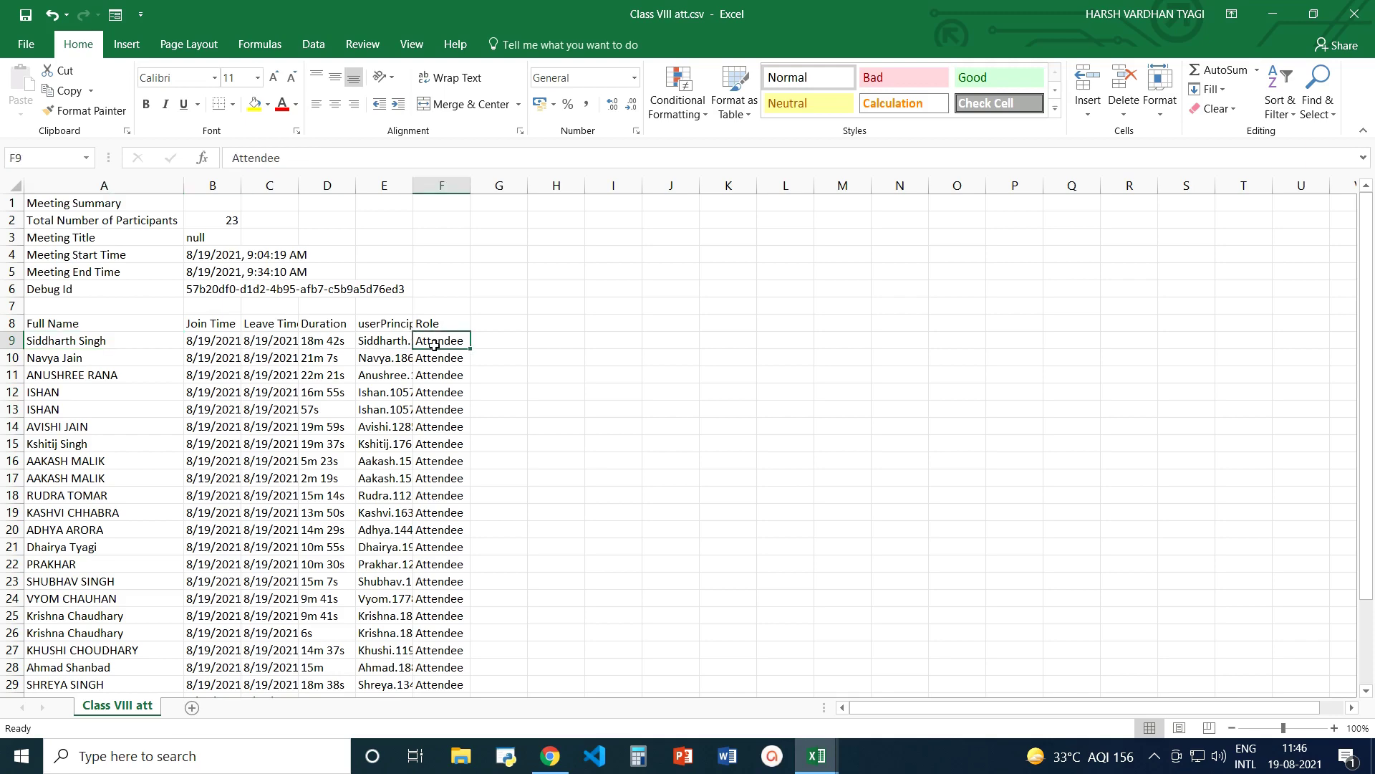
{"action": "left_click_drag", "start_coordinate": [213, 185], "coordinate": [373, 175]}
{"action": "left_click", "coordinate": [732, 373]}
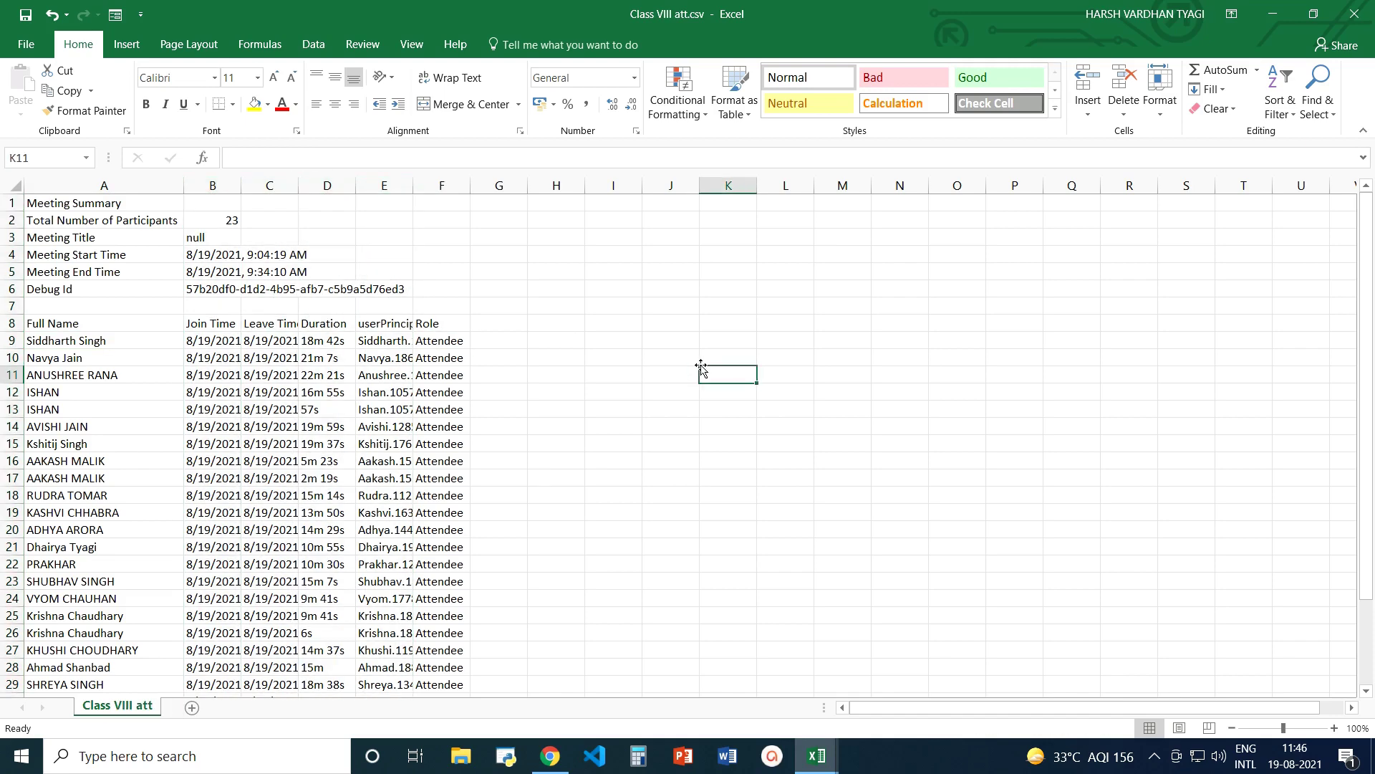
Open meetingAttendanceList (327).csv from the desktop, fit the User Action column to its contents and narrow the Full Name column
{"action": "left_click", "coordinate": [1272, 13]}
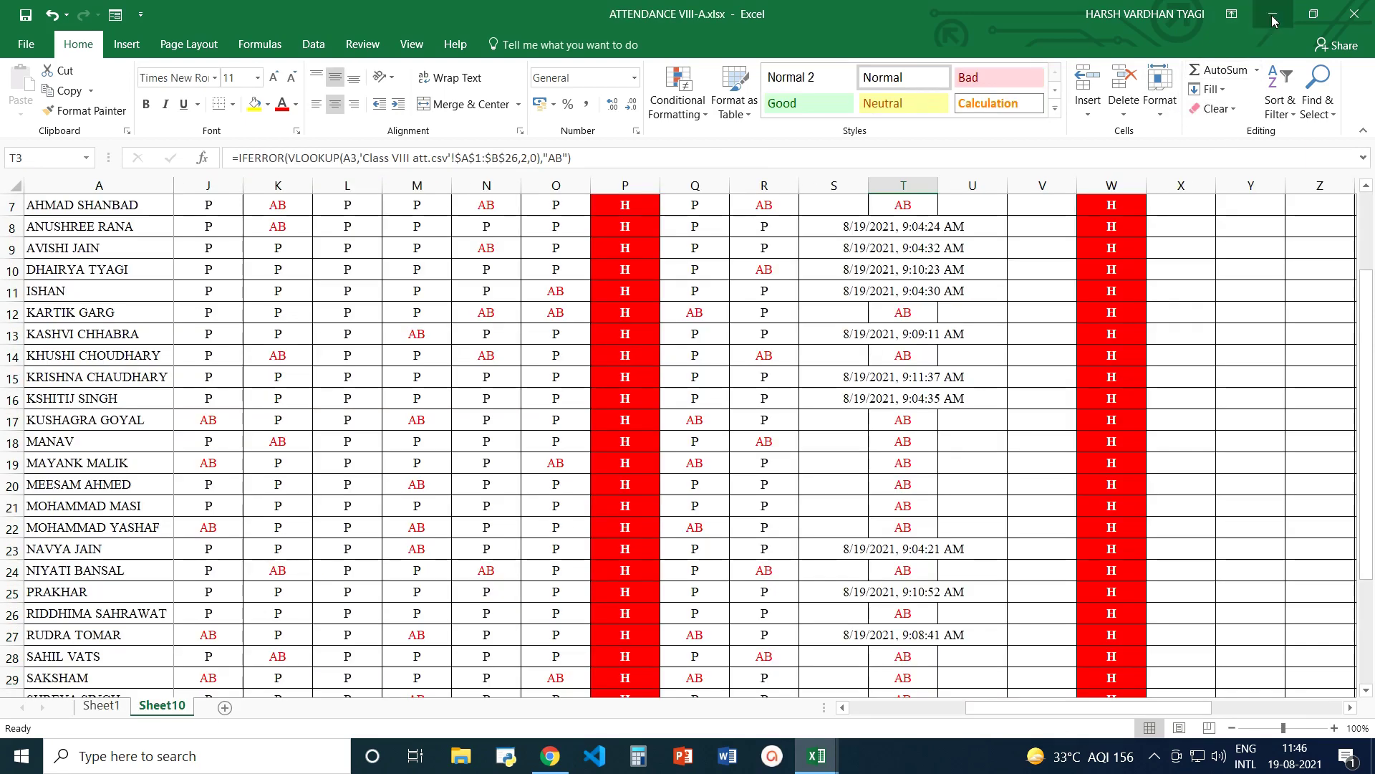
{"action": "left_click", "coordinate": [1270, 14]}
{"action": "double_click", "coordinate": [1132, 222]}
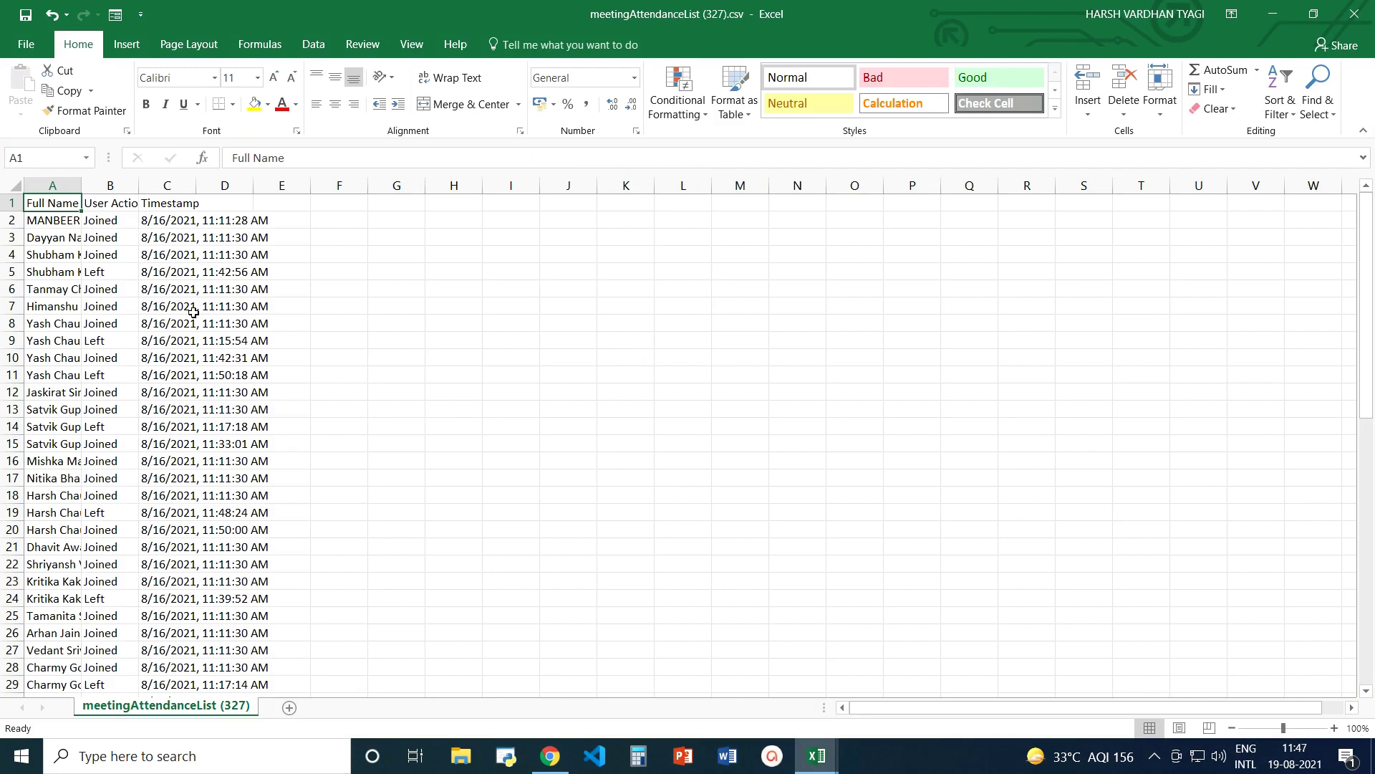
{"action": "double_click", "coordinate": [81, 185]}
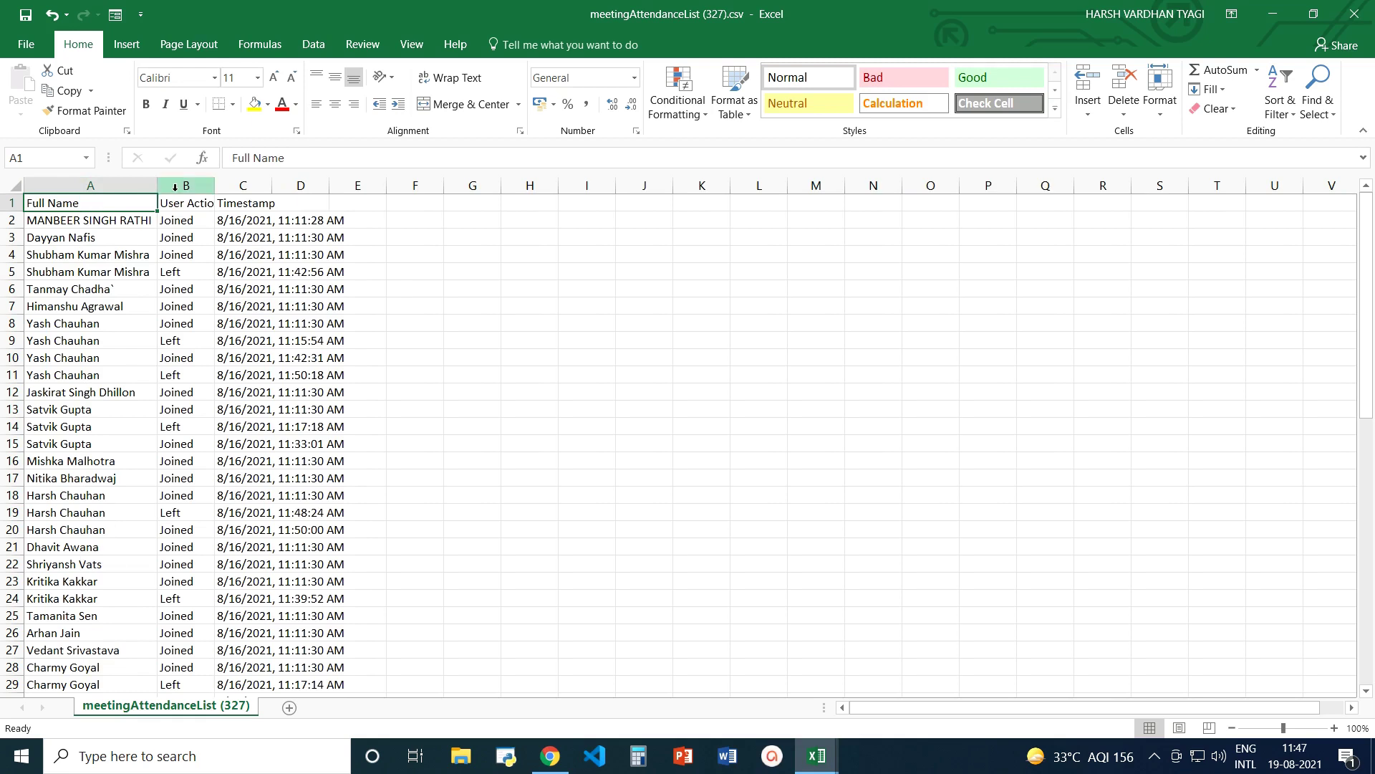
{"action": "double_click", "coordinate": [215, 186]}
{"action": "left_click_drag", "start_coordinate": [157, 185], "coordinate": [102, 189]}
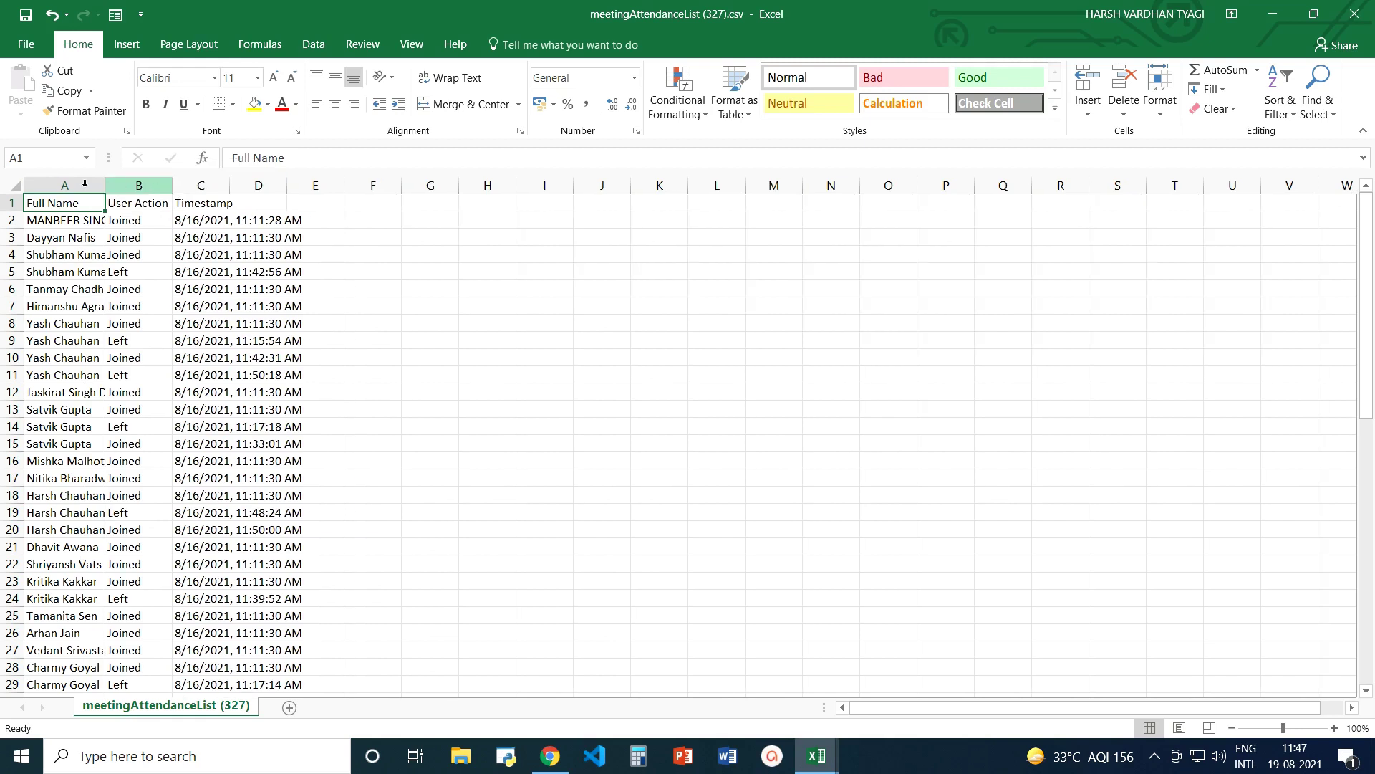
Replace every Joined entry in the User Action column of meetingAttendanceList (327).csv with P
{"action": "left_click", "coordinate": [127, 204]}
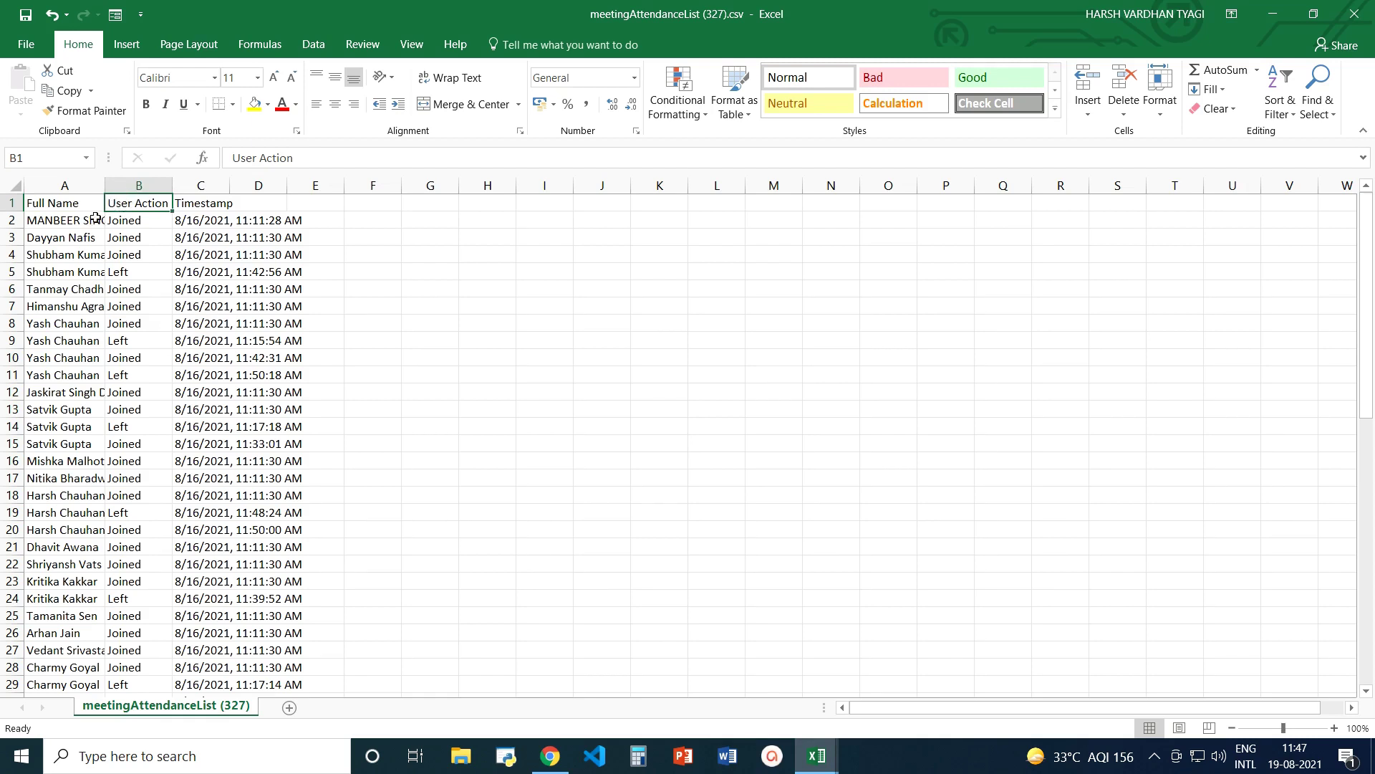
{"action": "left_click", "coordinate": [132, 220]}
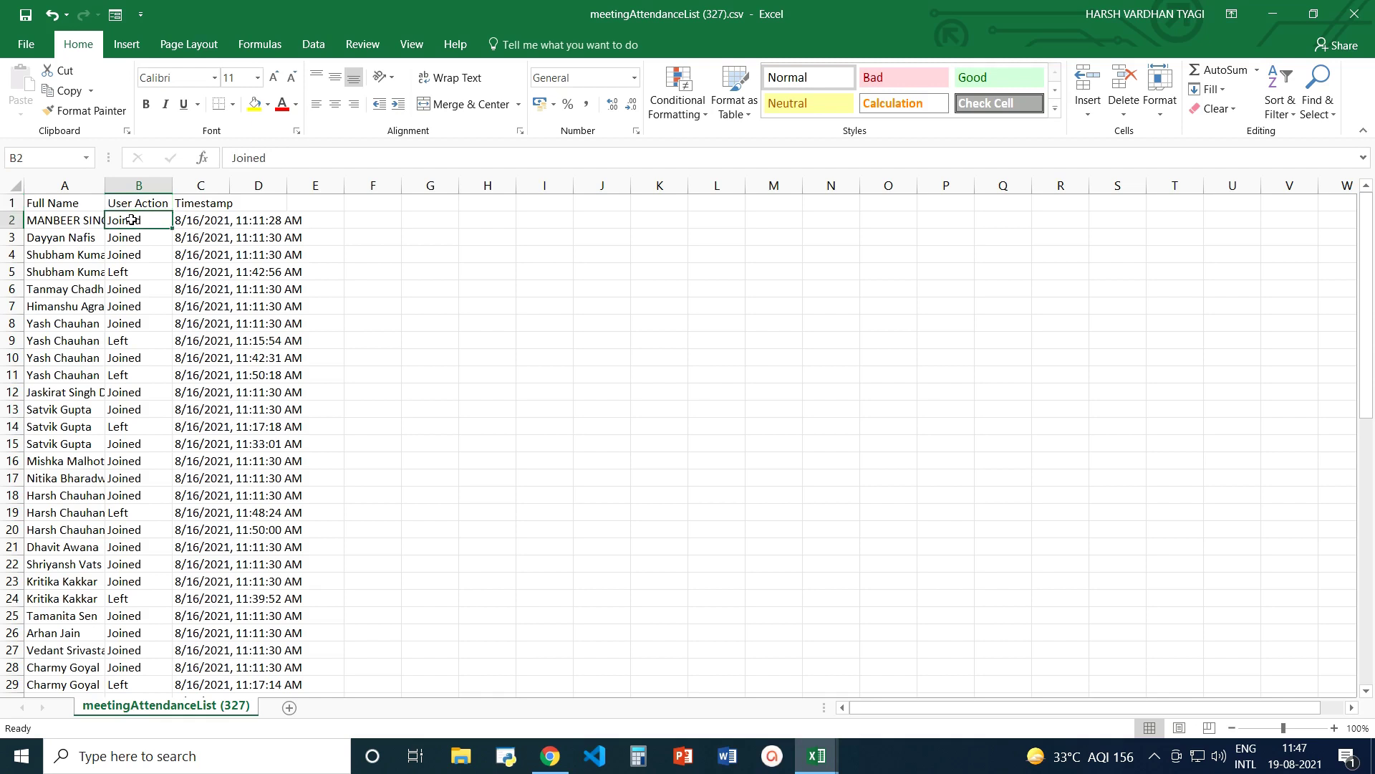
{"action": "key", "text": "ctrl+c"}
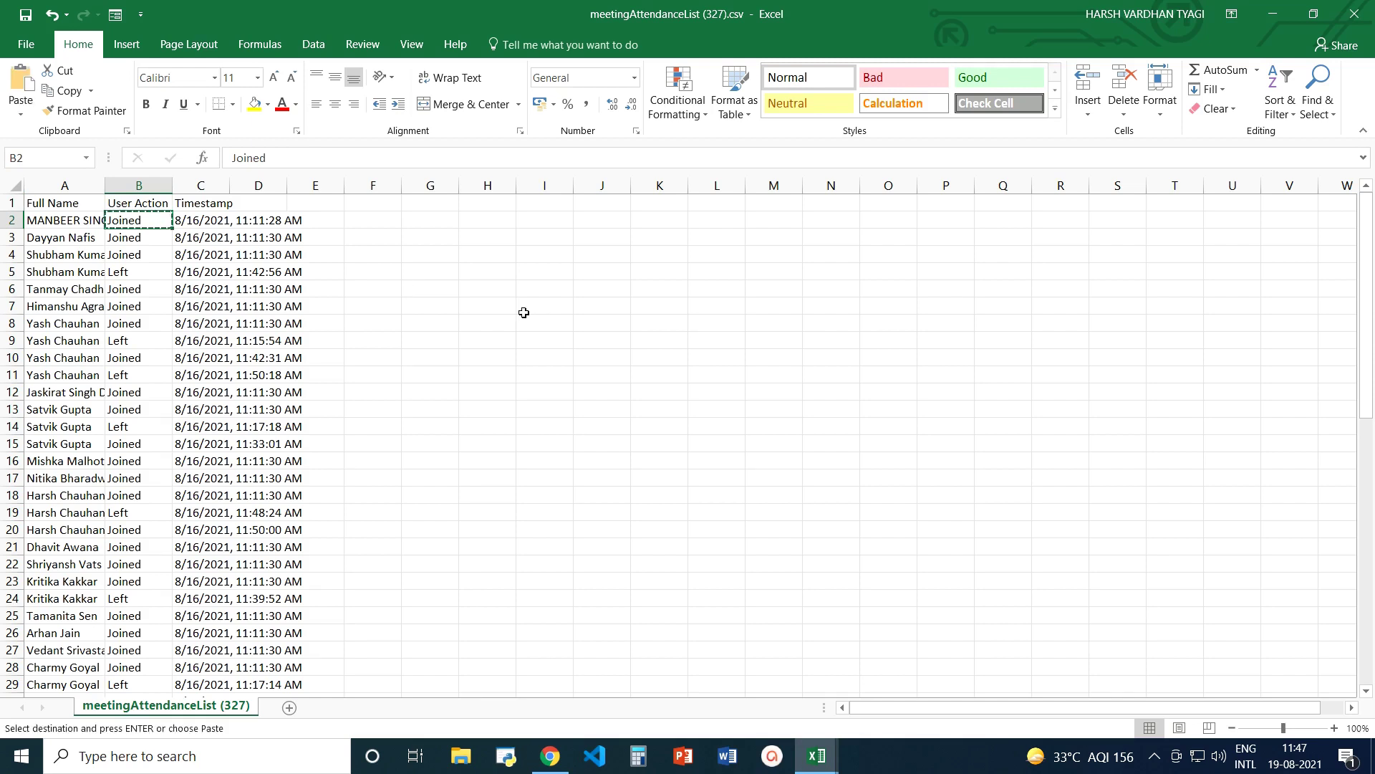
{"action": "left_click", "coordinate": [470, 321]}
{"action": "double_click", "coordinate": [418, 275]}
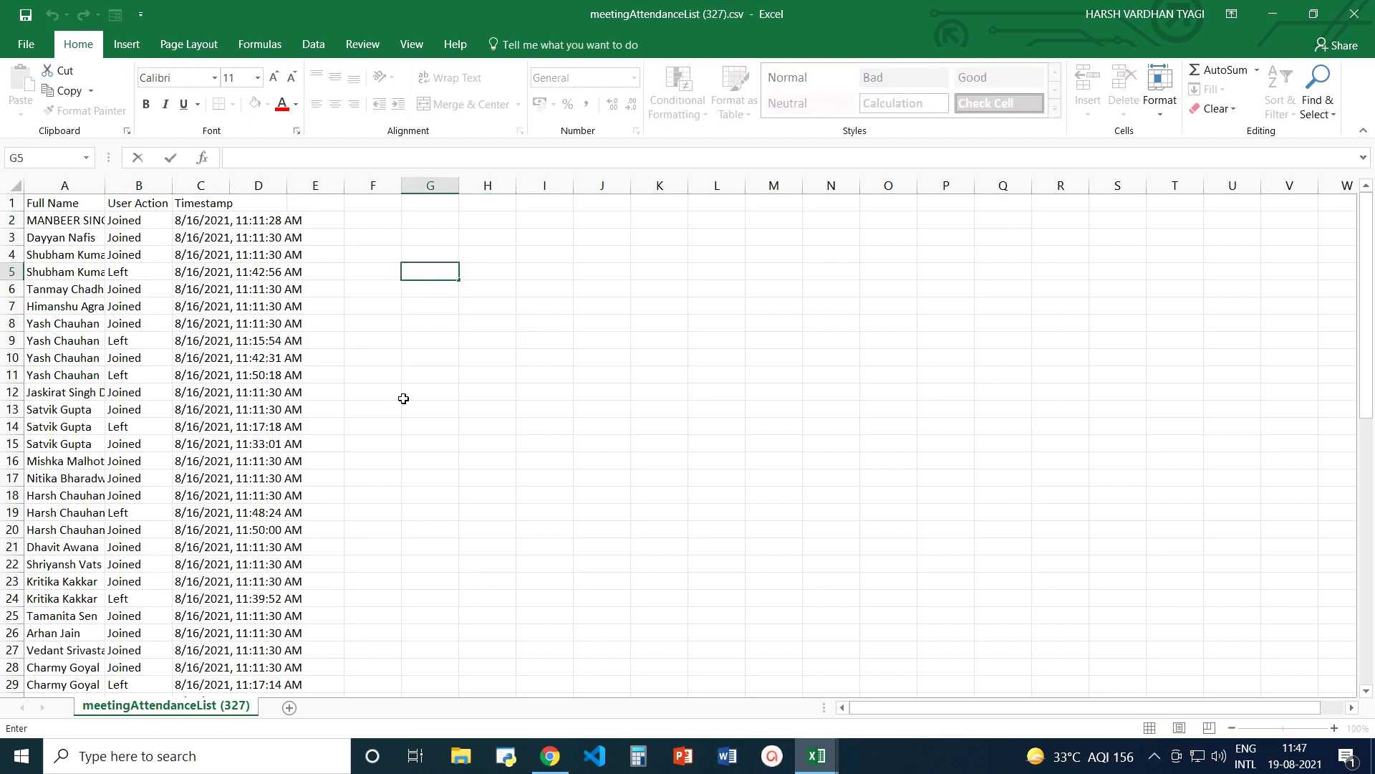
{"action": "key", "text": "ctrl+h"}
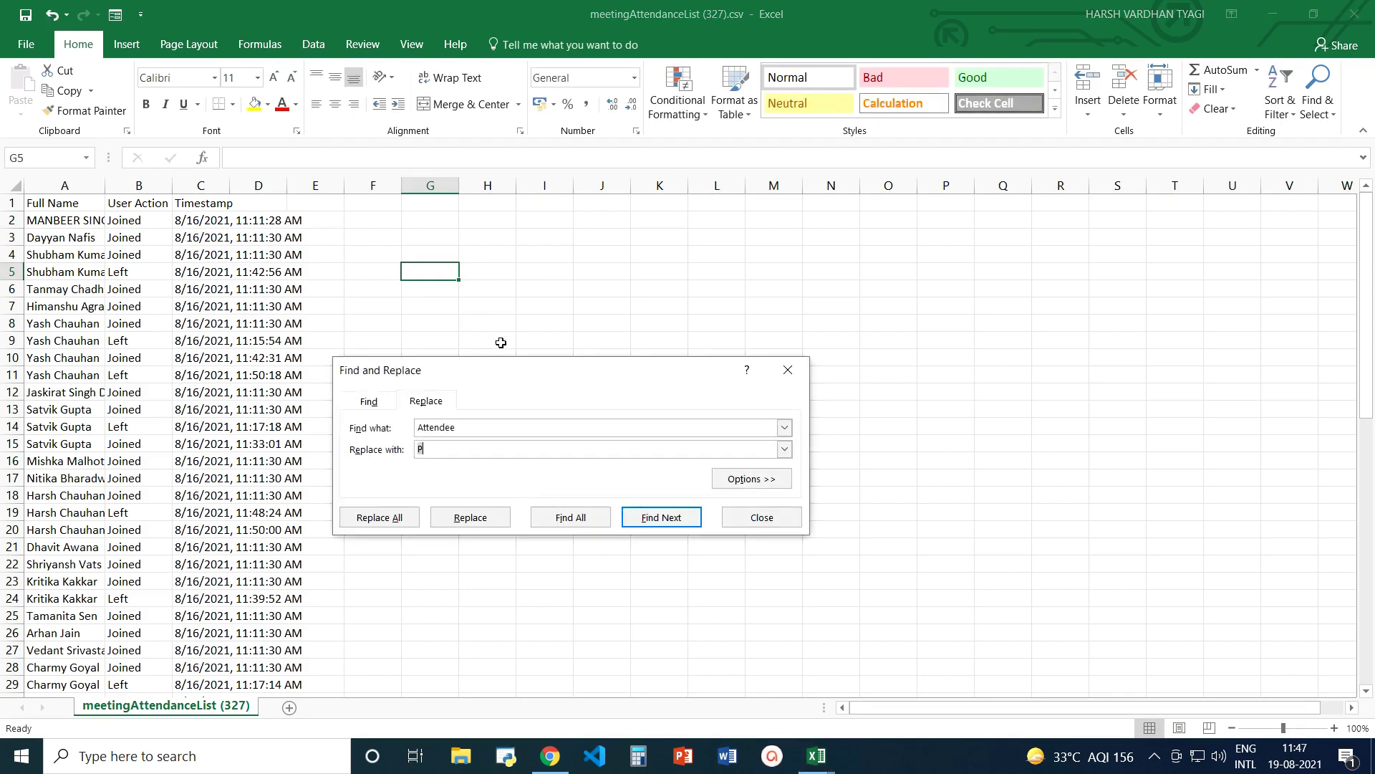
{"action": "left_click_drag", "start_coordinate": [464, 429], "coordinate": [361, 426]}
{"action": "key", "text": "BackSpace"}
{"action": "key", "text": "ctrl+z"}
{"action": "type", "text": "J"}
{"action": "left_click", "coordinate": [378, 518]}
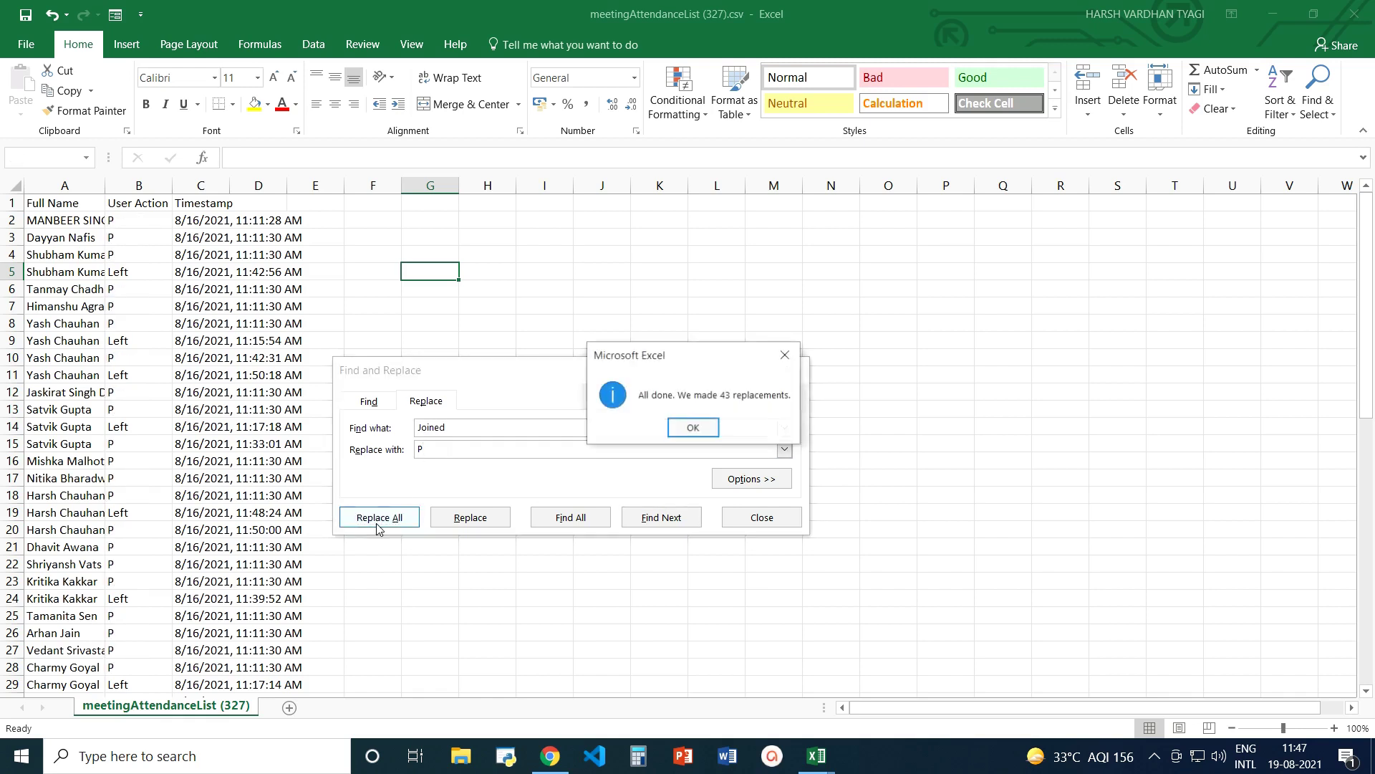
{"action": "left_click", "coordinate": [693, 428]}
{"action": "left_click", "coordinate": [762, 518]}
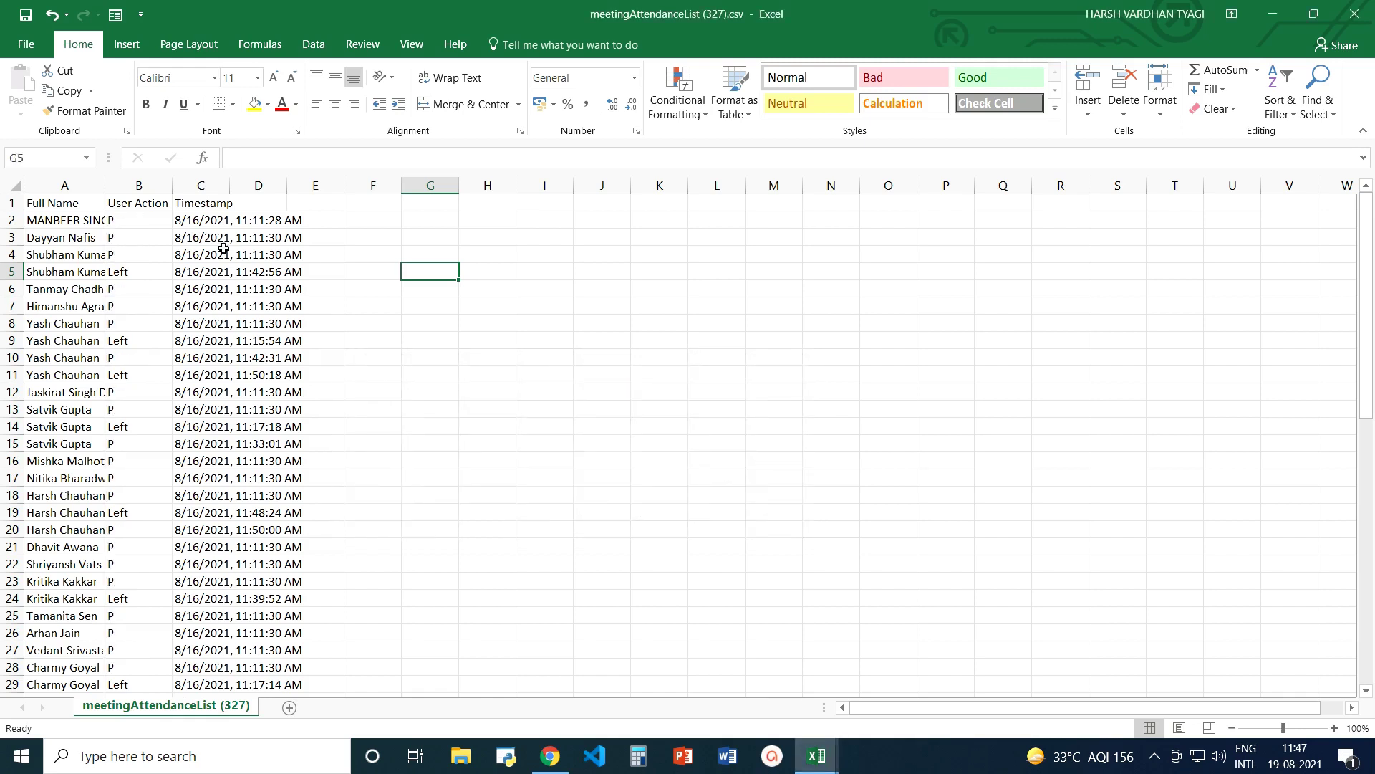
Fit the Timestamp column to its contents, review the list's entries and close meetingAttendanceList (327).csv without saving the changes
{"action": "left_click", "coordinate": [146, 216]}
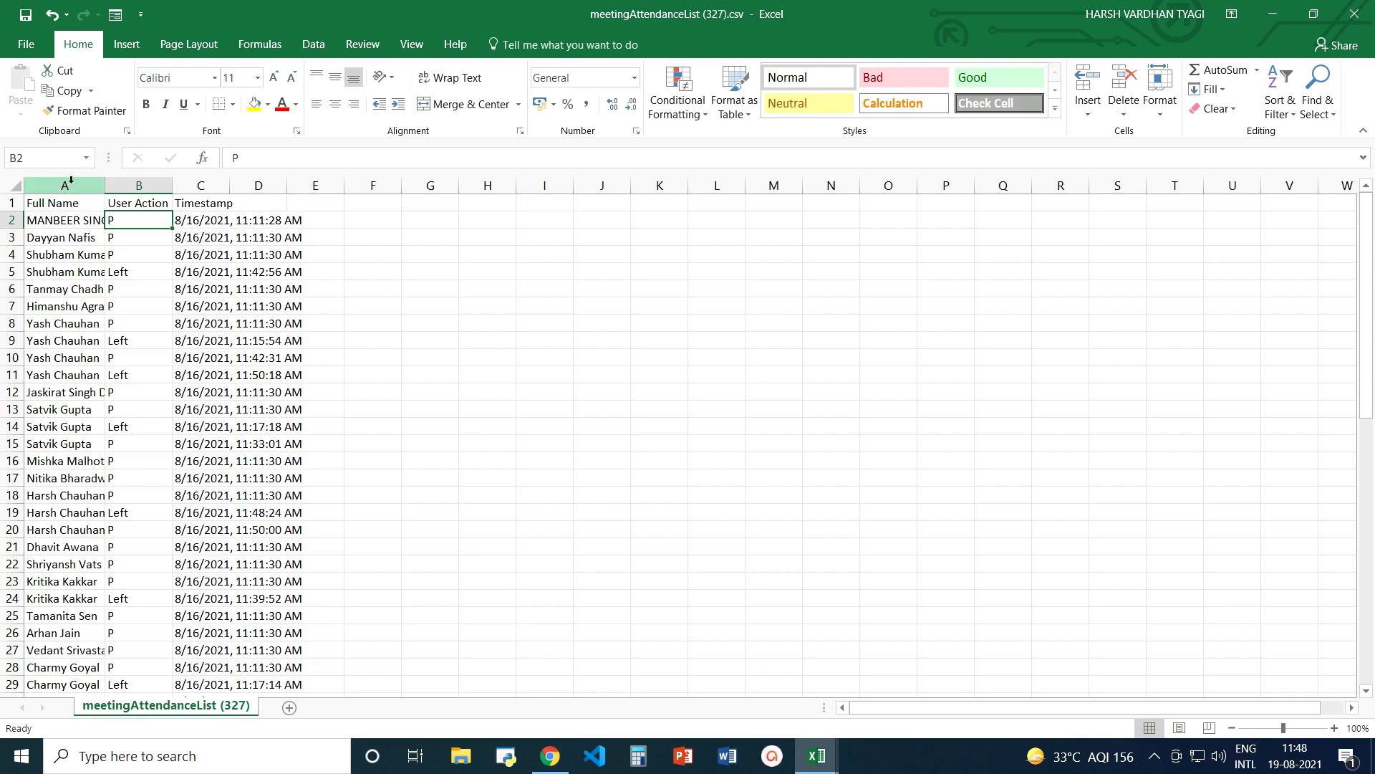
{"action": "left_click_drag", "start_coordinate": [64, 220], "coordinate": [65, 546]}
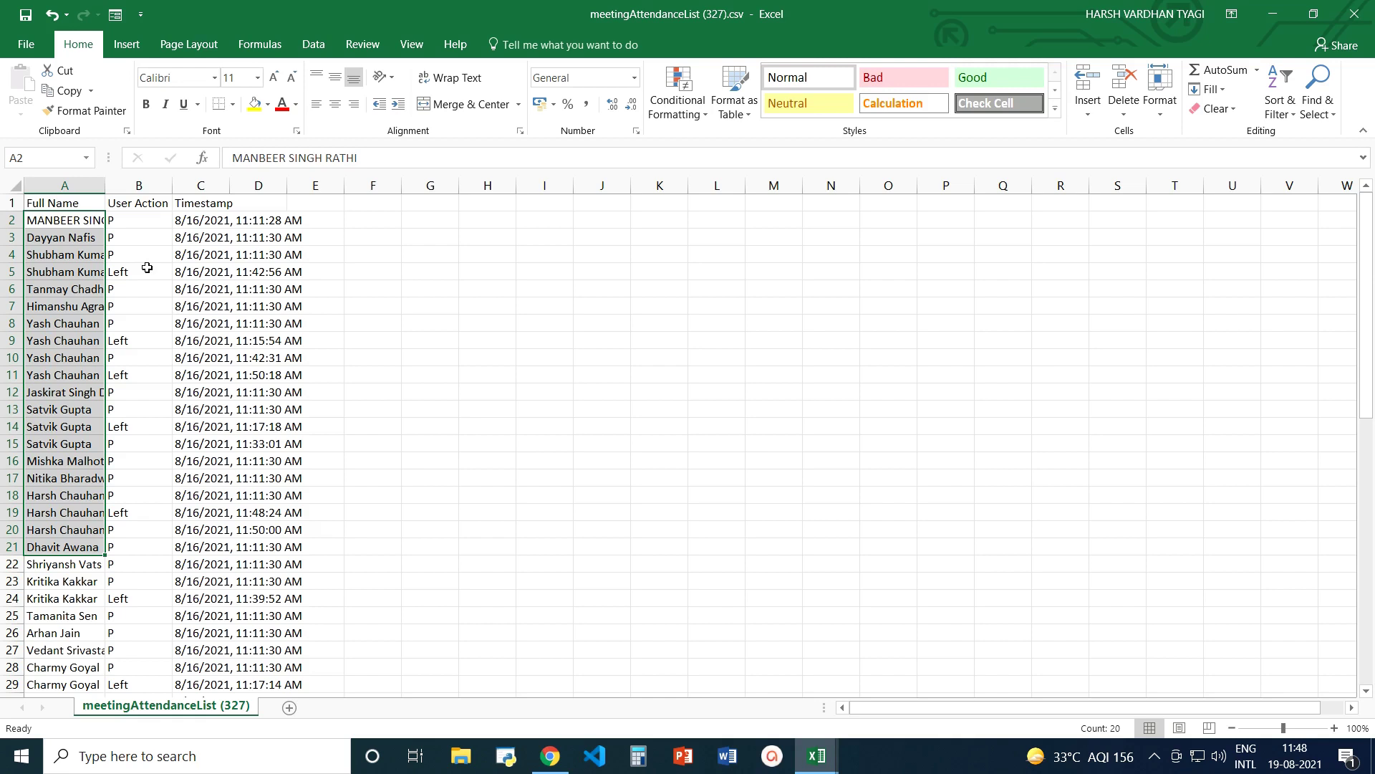
{"action": "left_click", "coordinate": [212, 231]}
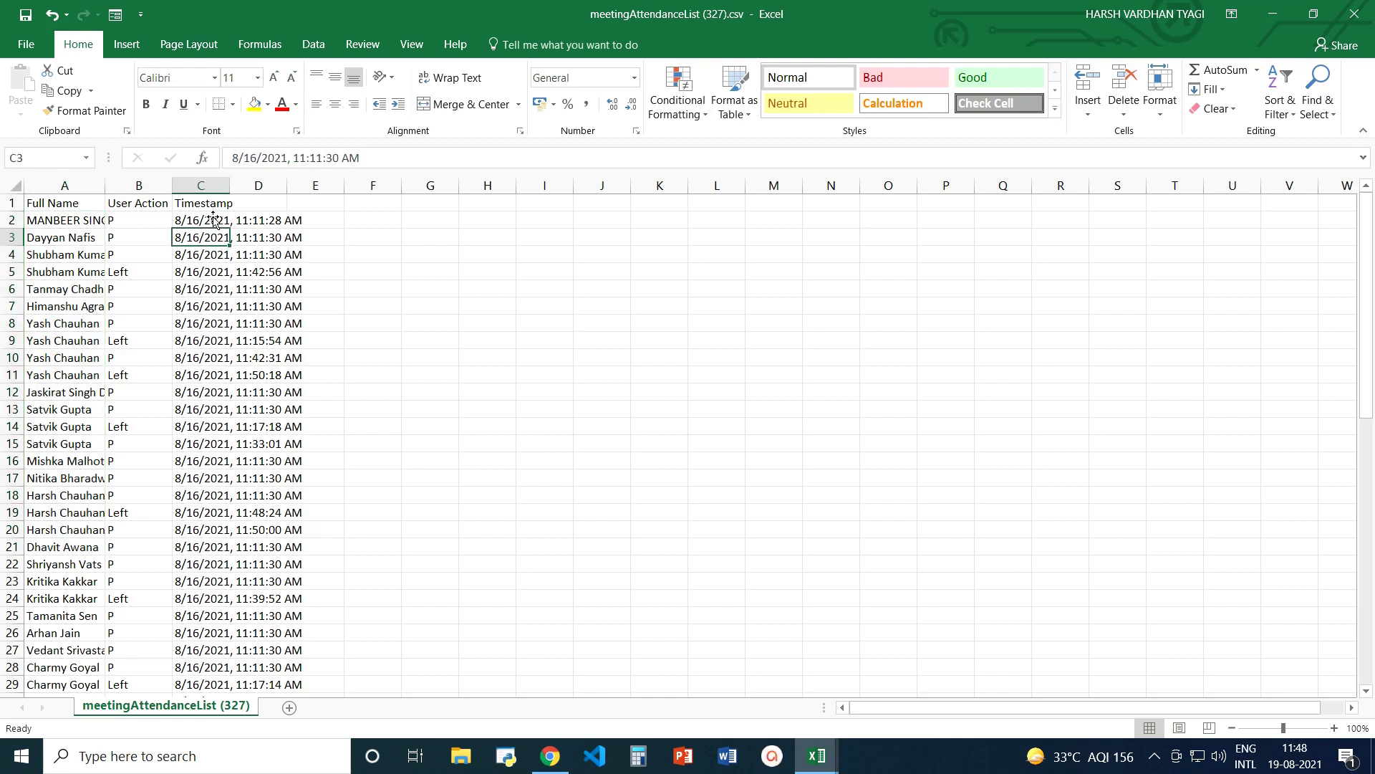
{"action": "double_click", "coordinate": [229, 185]}
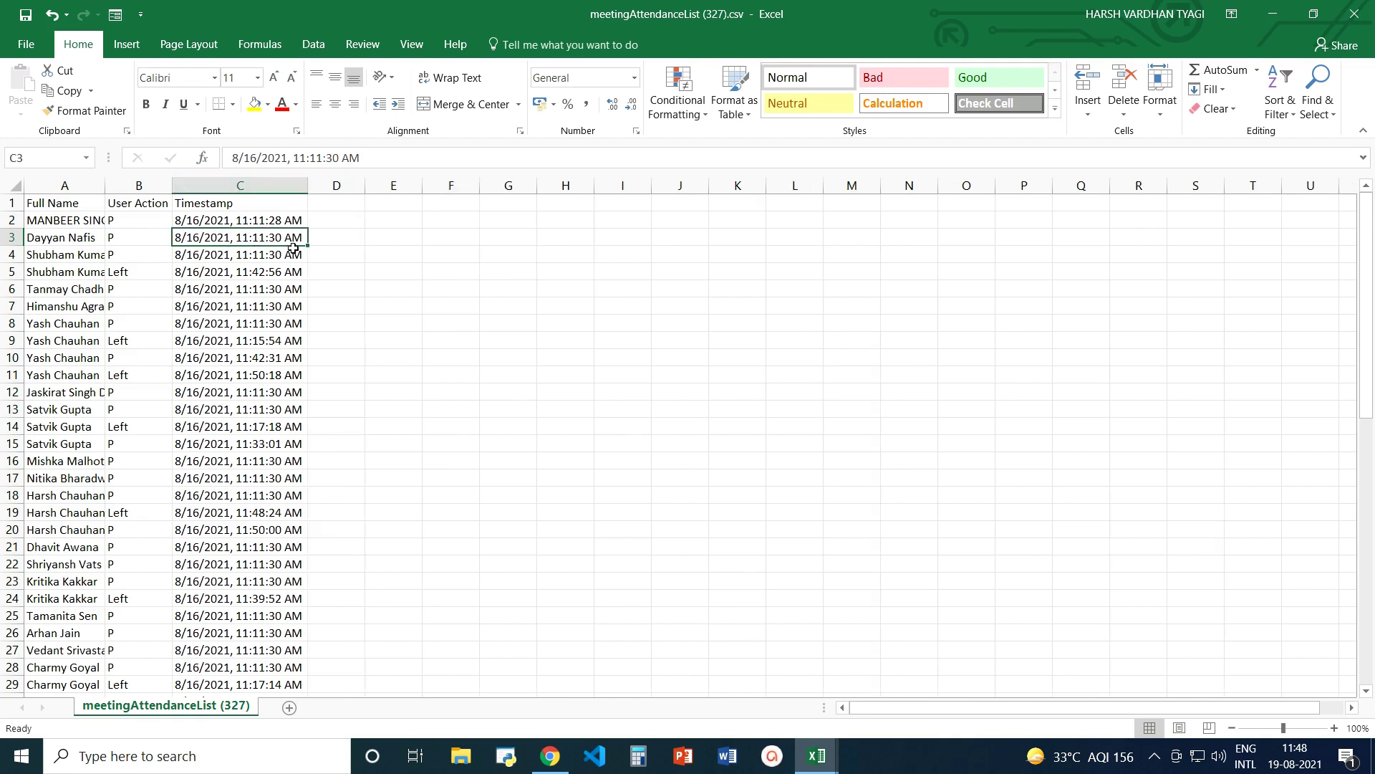
{"action": "left_click", "coordinate": [259, 223]}
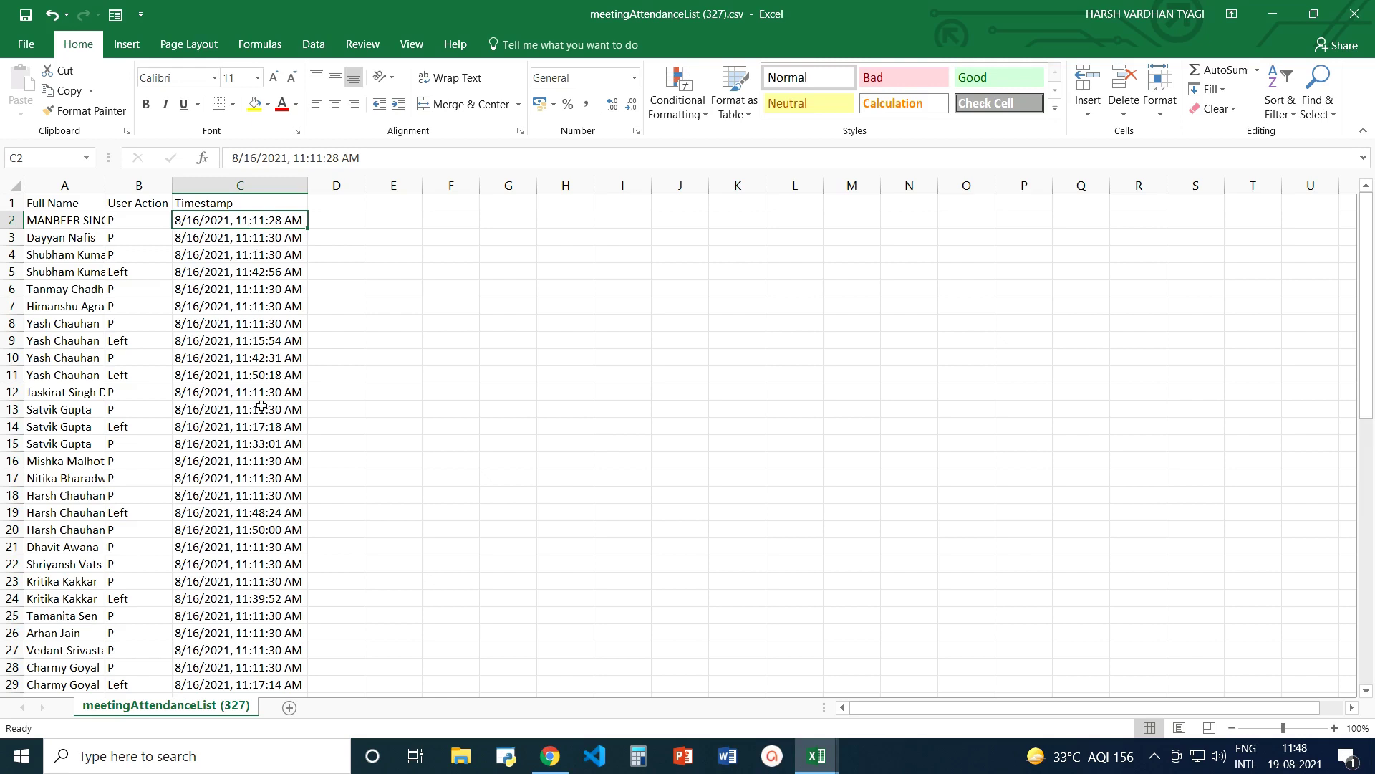
{"action": "left_click", "coordinate": [156, 223]}
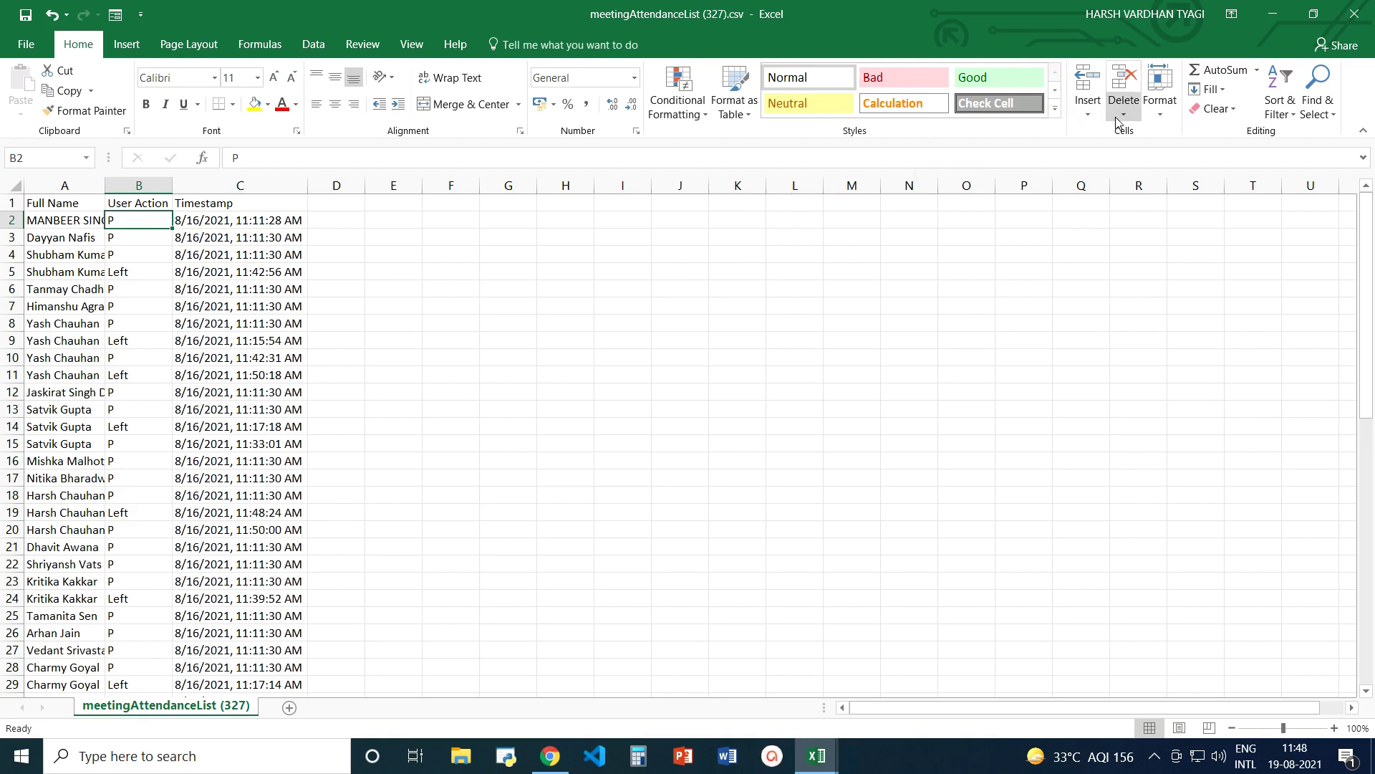
{"action": "left_click", "coordinate": [1350, 19]}
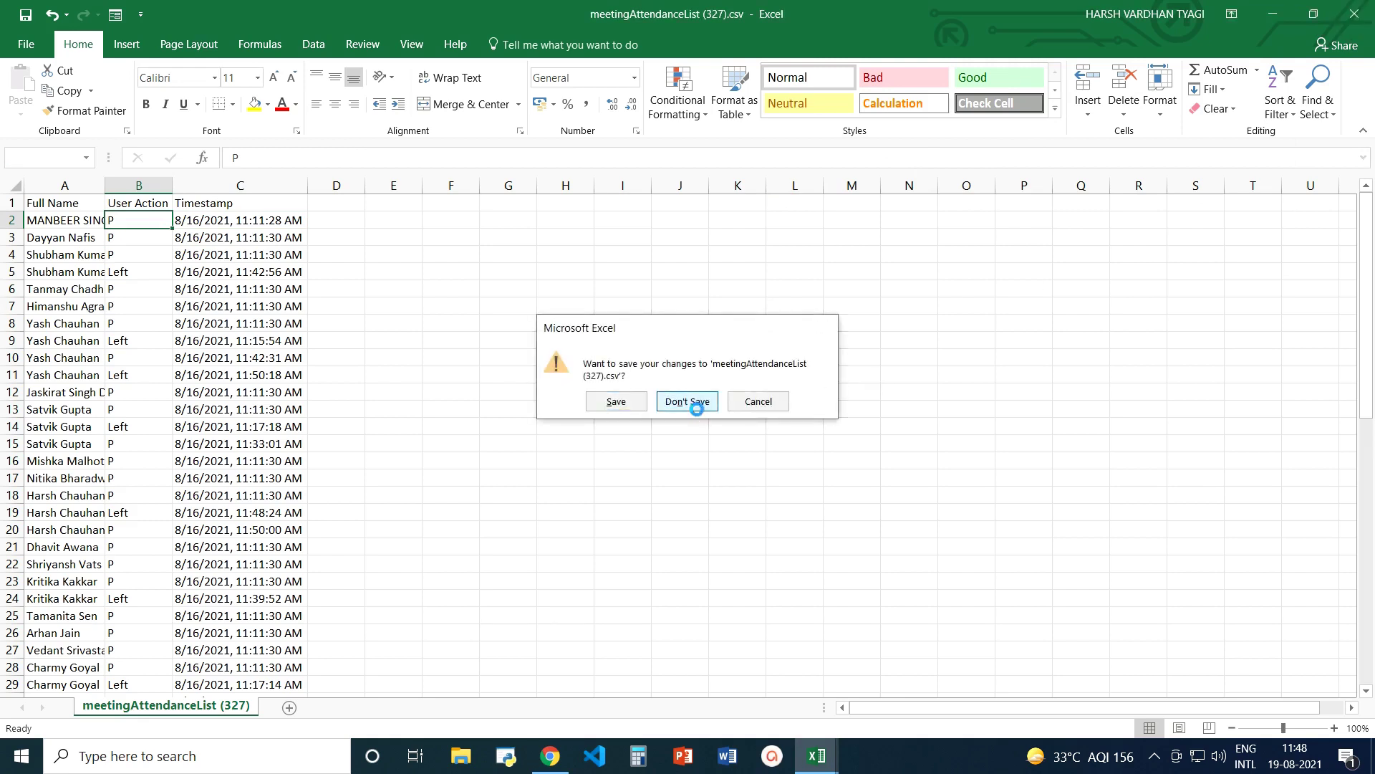
{"action": "left_click", "coordinate": [708, 404]}
Check the 19-Aug column of ATTENDANCE VIII-A.xlsx alongside Class VIII att.csv and return to the CSV report
{"action": "scroll", "coordinate": [867, 337], "scroll_direction": "up", "scroll_amount": 2}
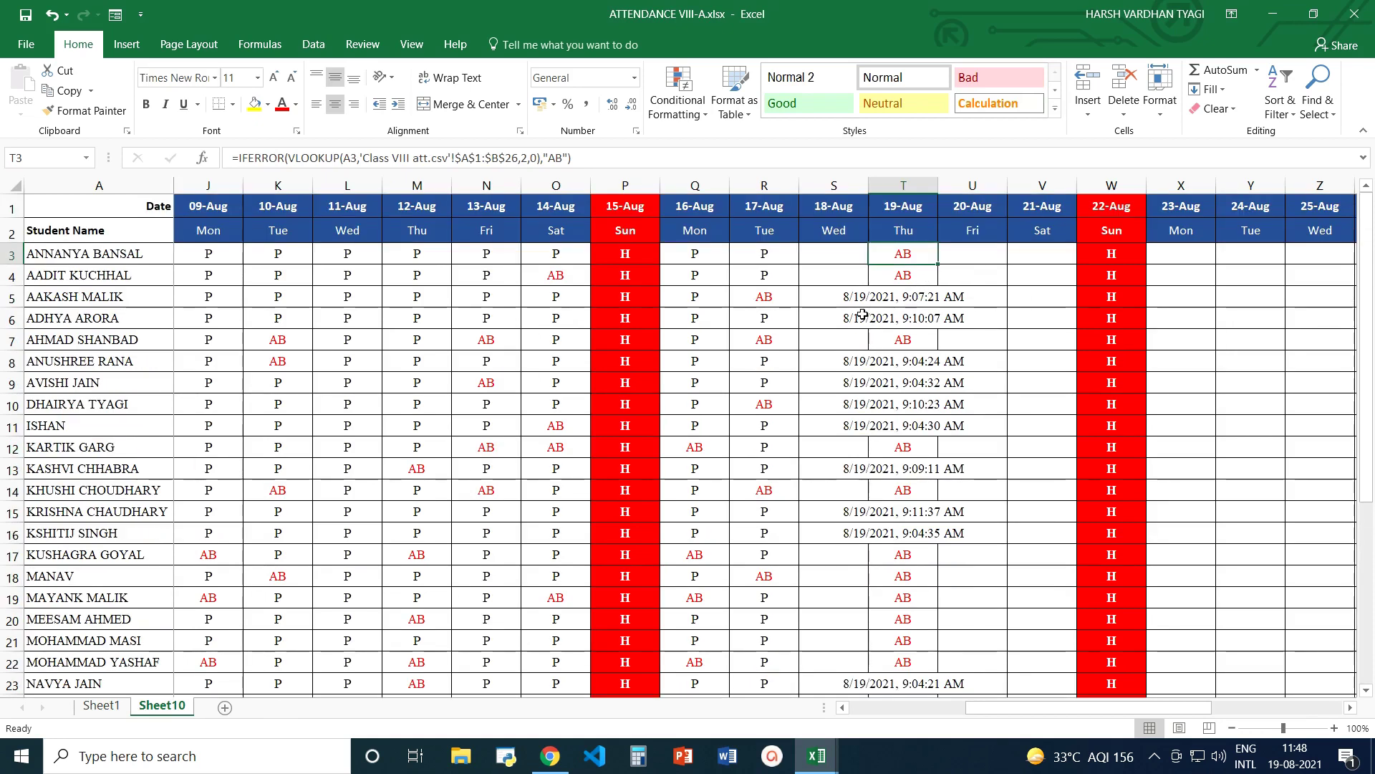
{"action": "mouse_move", "coordinate": [816, 766]}
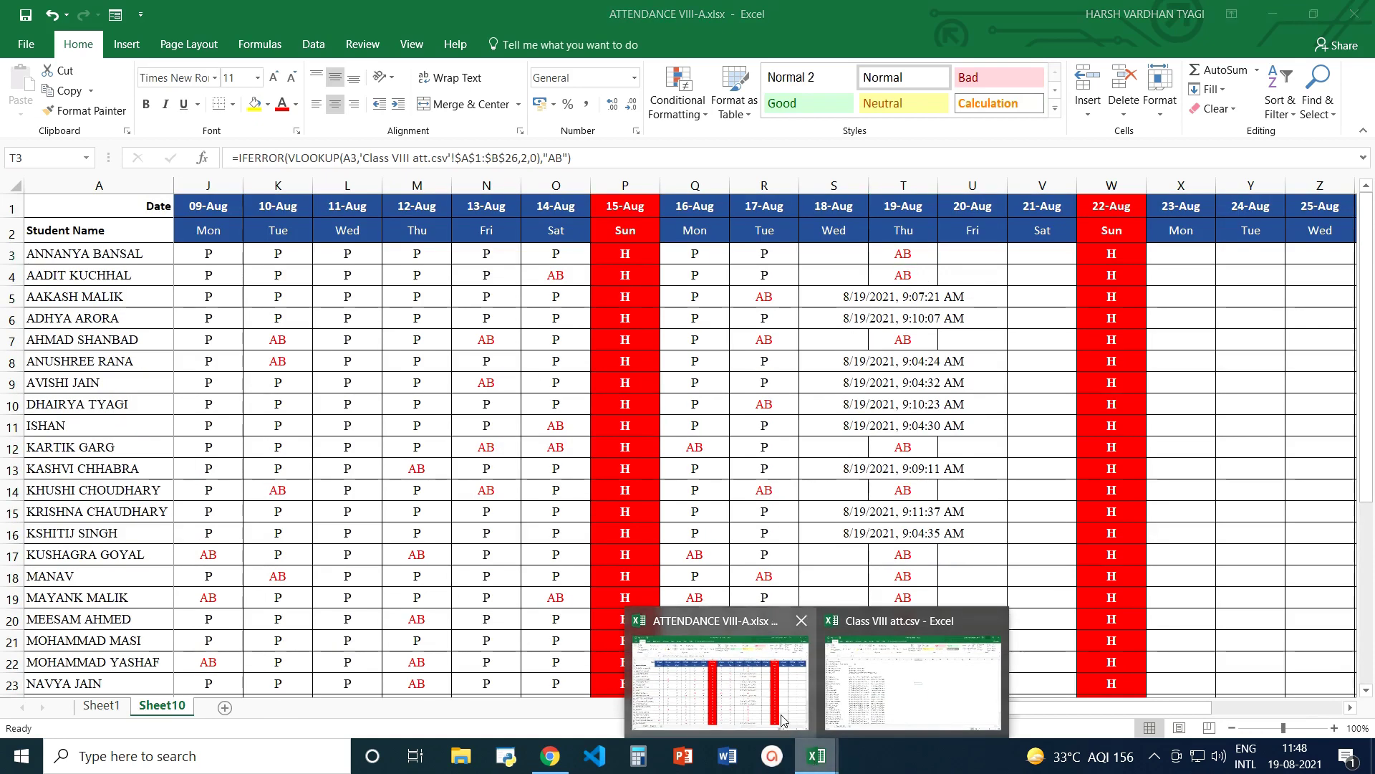
{"action": "left_click", "coordinate": [913, 673]}
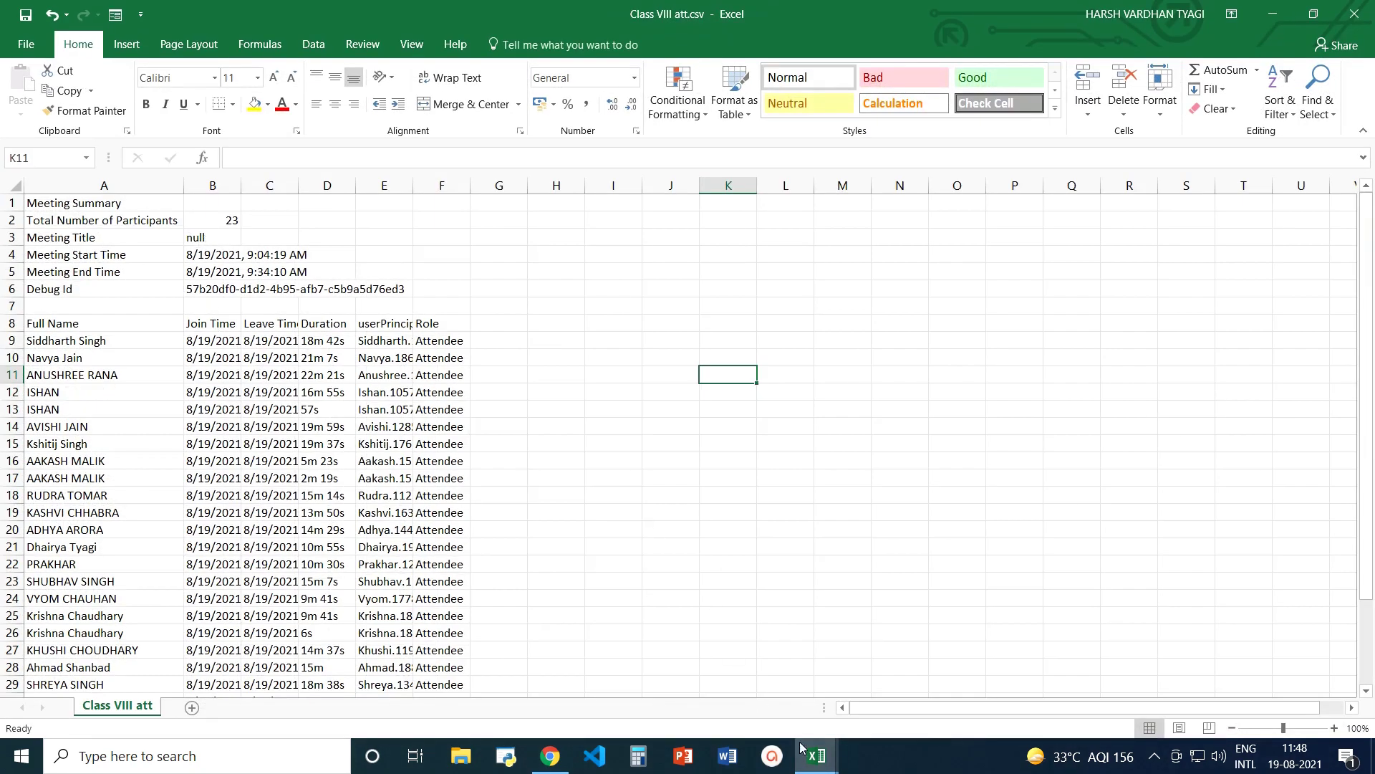
{"action": "mouse_move", "coordinate": [816, 759]}
{"action": "left_click", "coordinate": [761, 700]}
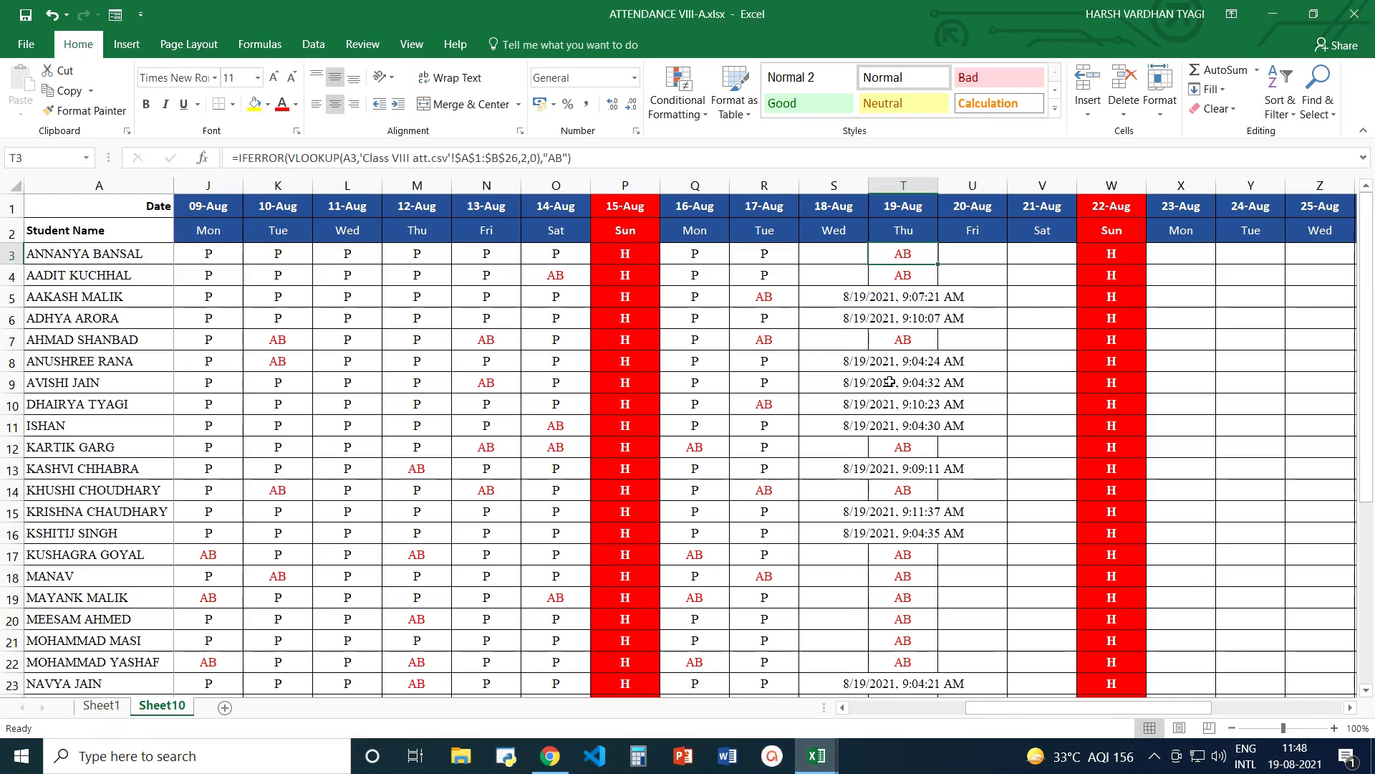
{"action": "mouse_move", "coordinate": [816, 756]}
{"action": "left_click", "coordinate": [854, 683]}
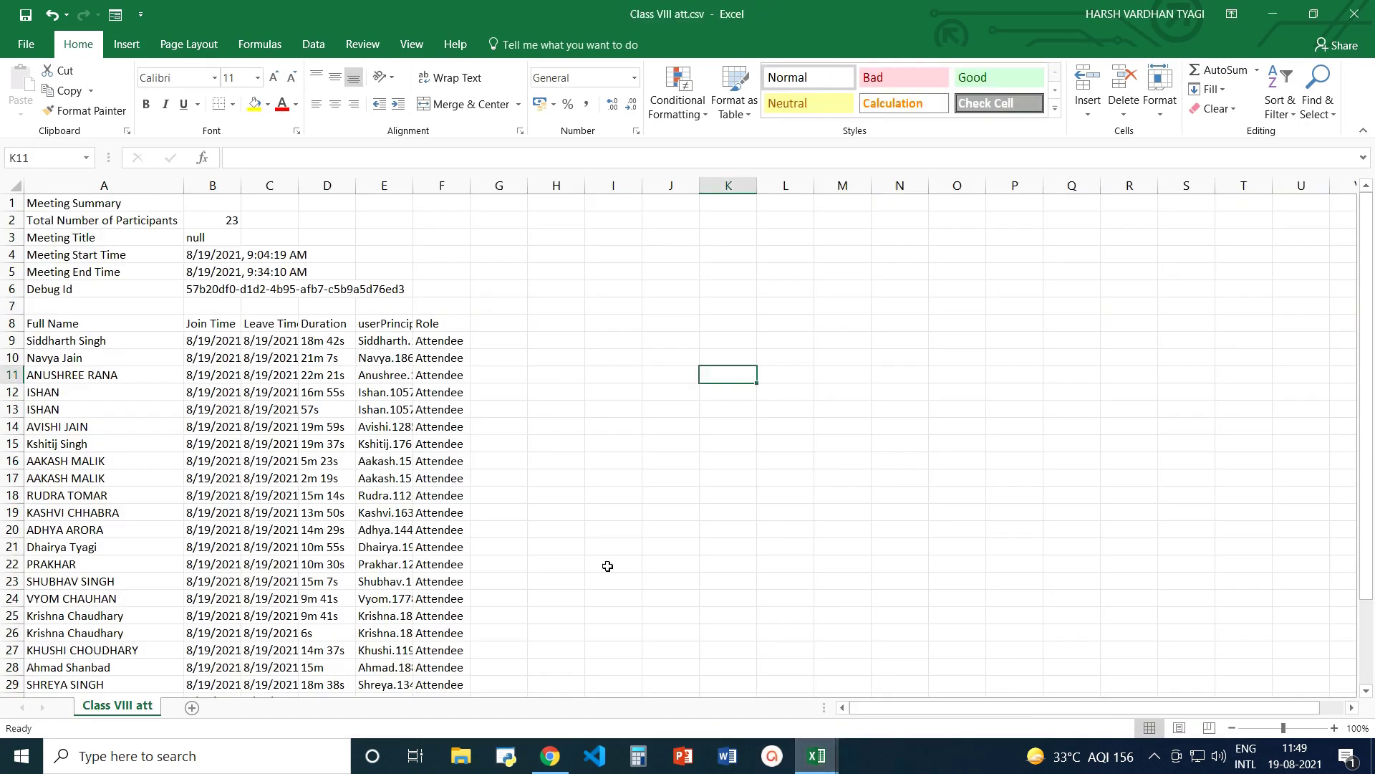
Delete rows 1 to 8 and columns B to E of Class VIII att.csv, keeping only student names and roles
{"action": "left_click_drag", "start_coordinate": [11, 204], "coordinate": [3, 325]}
{"action": "right_click", "coordinate": [4, 323]}
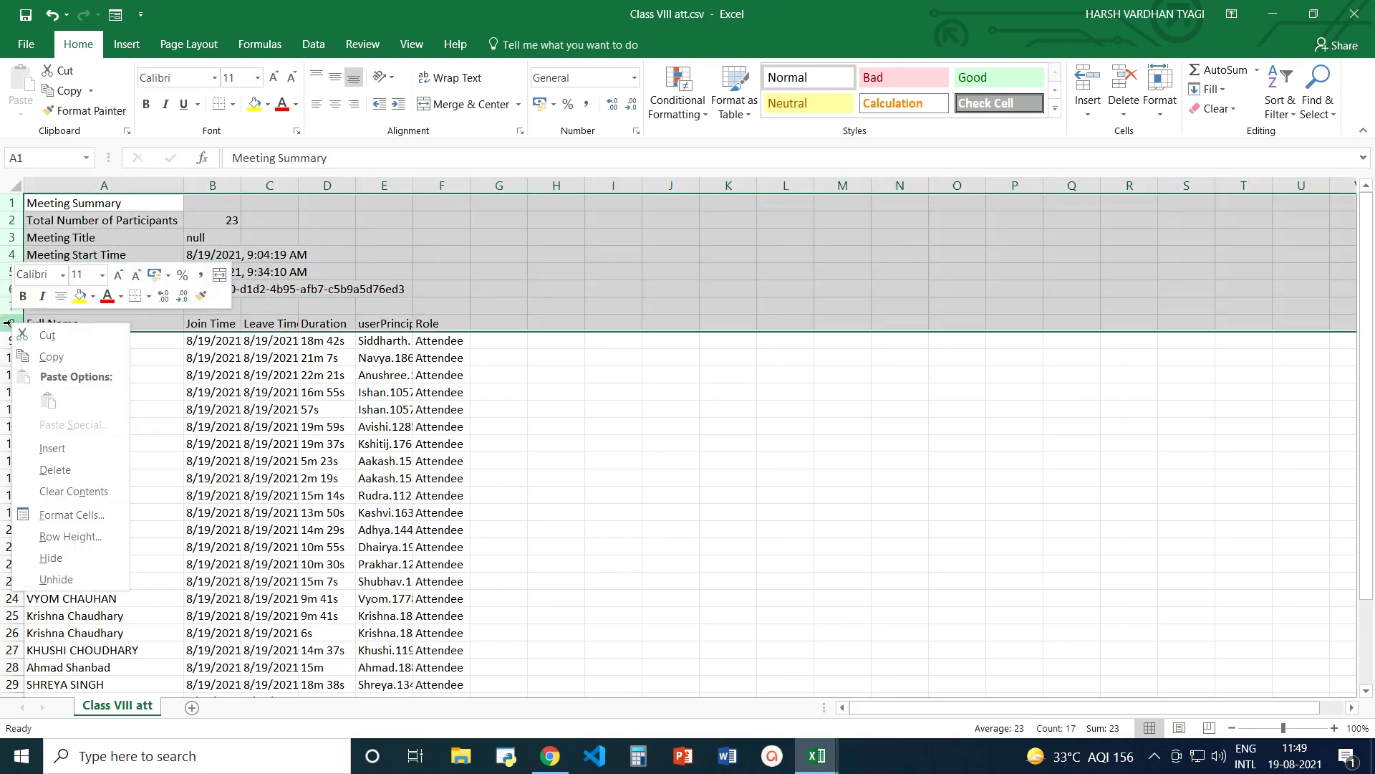
{"action": "left_click", "coordinate": [53, 461]}
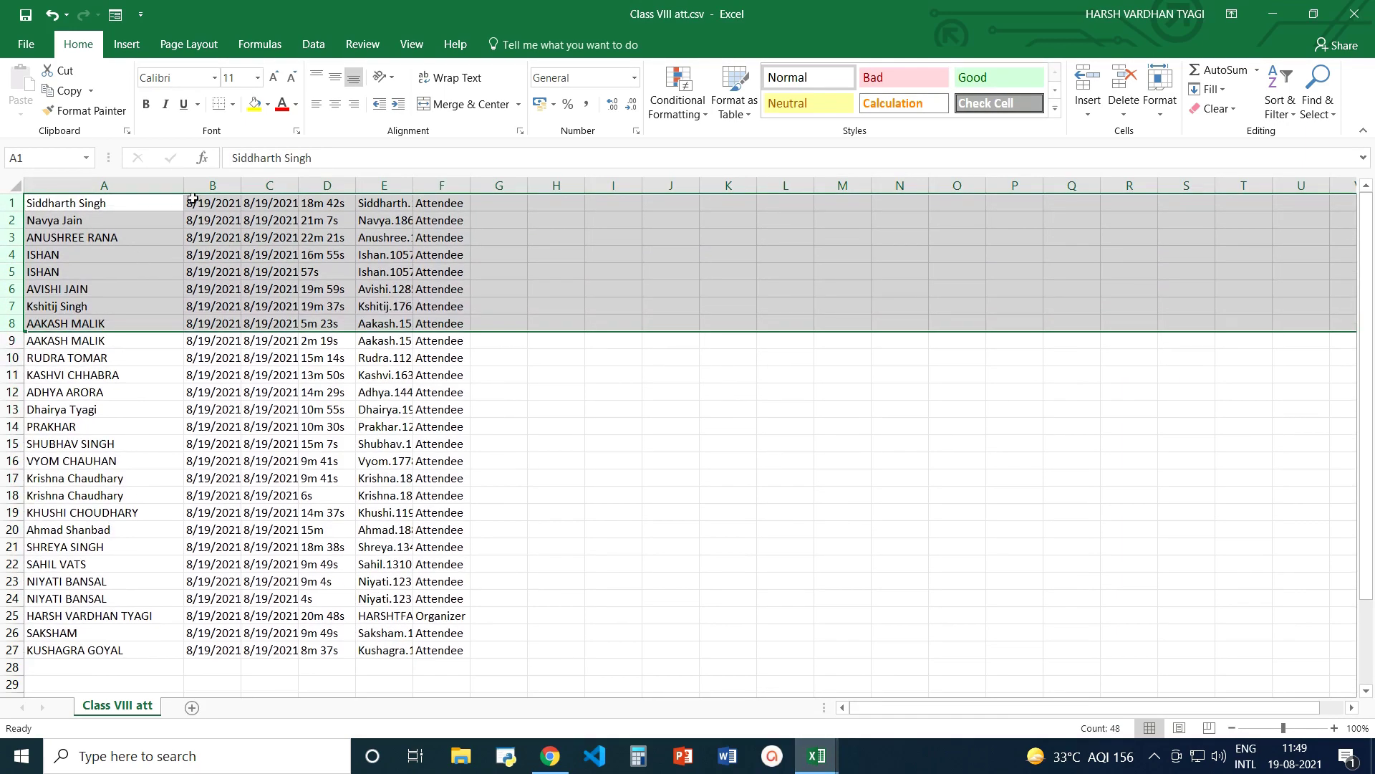
{"action": "left_click_drag", "start_coordinate": [209, 185], "coordinate": [389, 180]}
{"action": "right_click", "coordinate": [389, 180]}
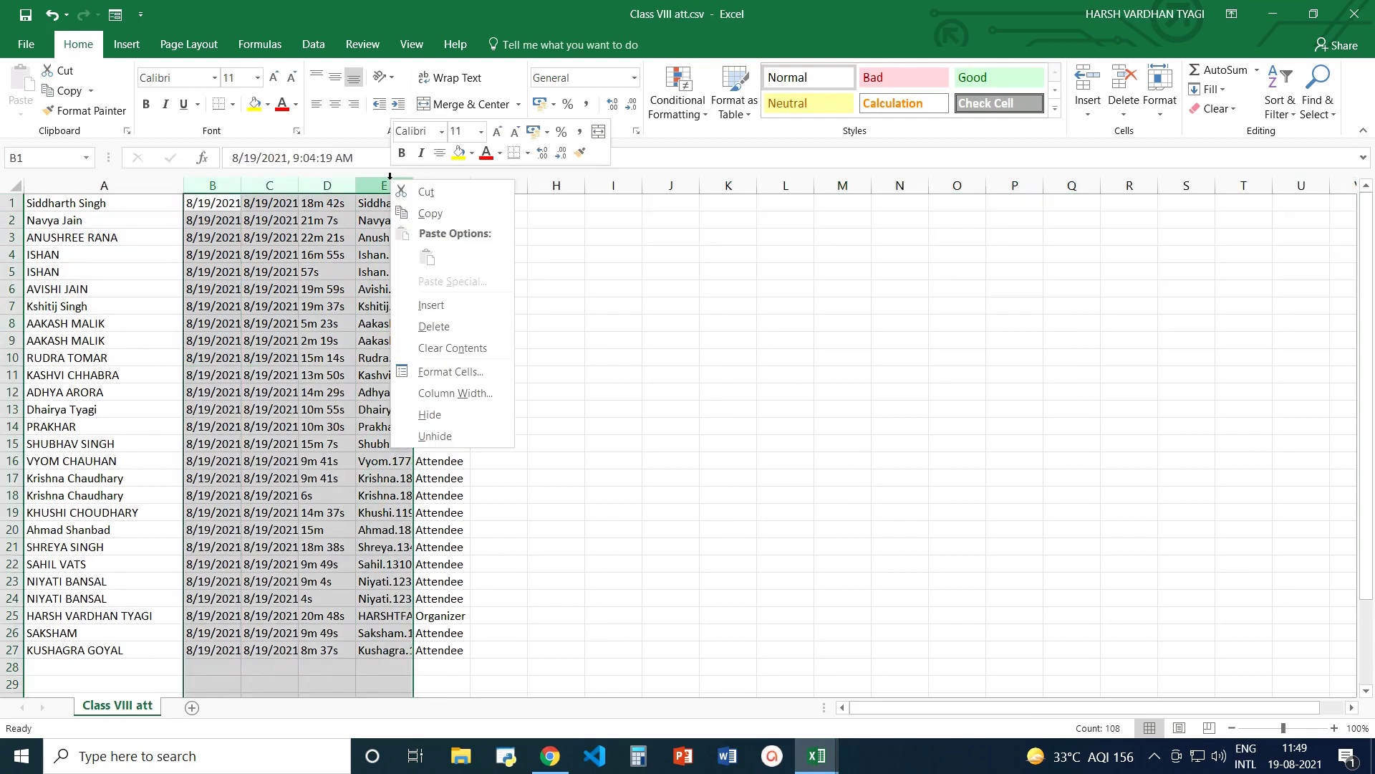
{"action": "left_click", "coordinate": [438, 324]}
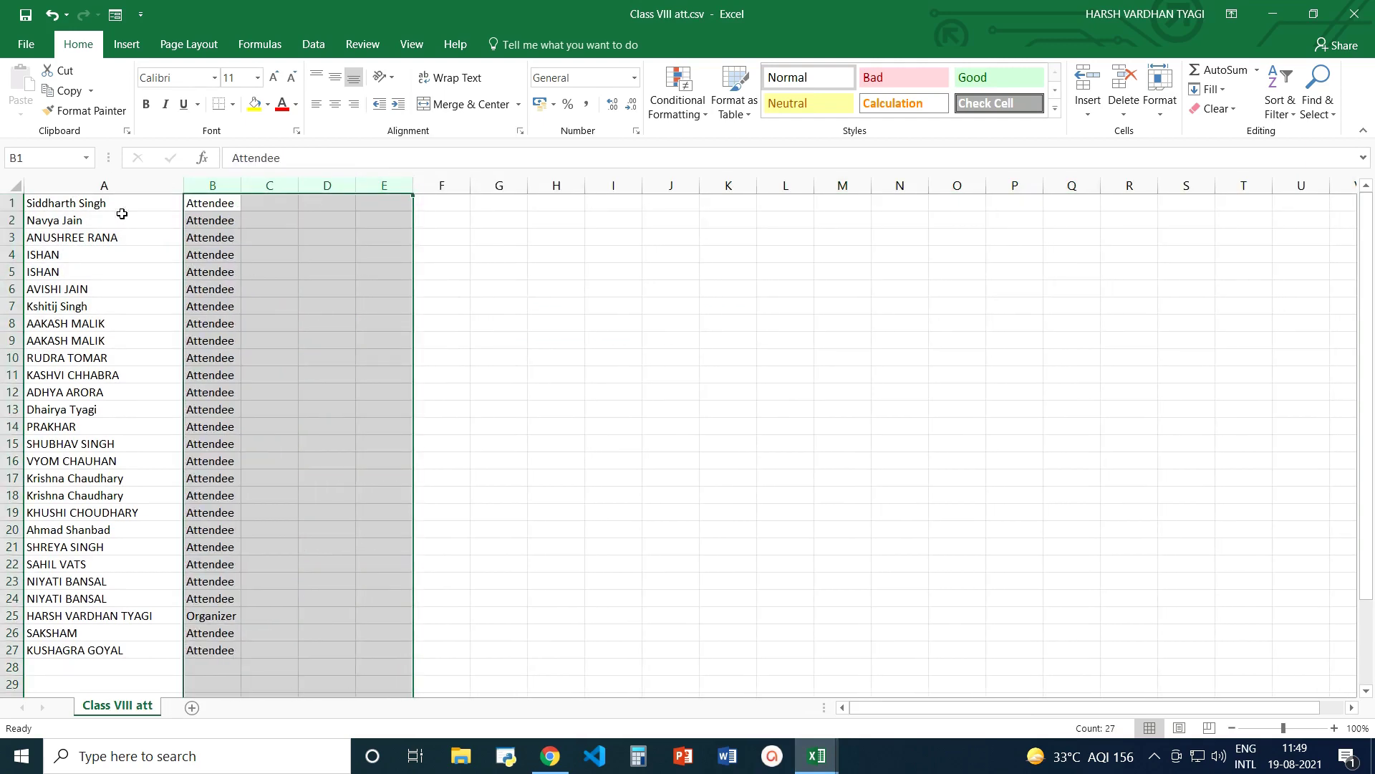
Replace every Attendee entry in column B of Class VIII att.csv with P
{"action": "left_click", "coordinate": [224, 204]}
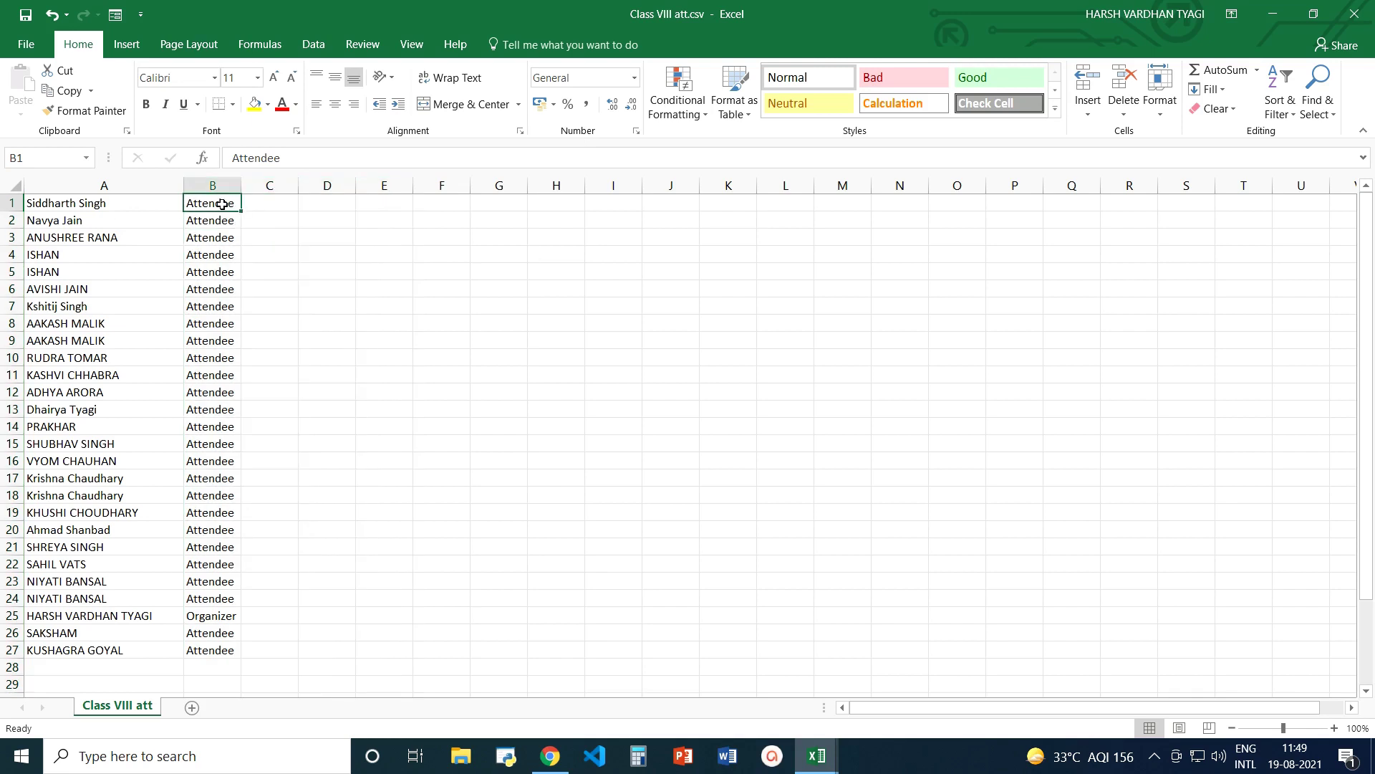
{"action": "key", "text": "ctrl+c"}
{"action": "left_click", "coordinate": [333, 264]}
{"action": "key", "text": "ctrl+h"}
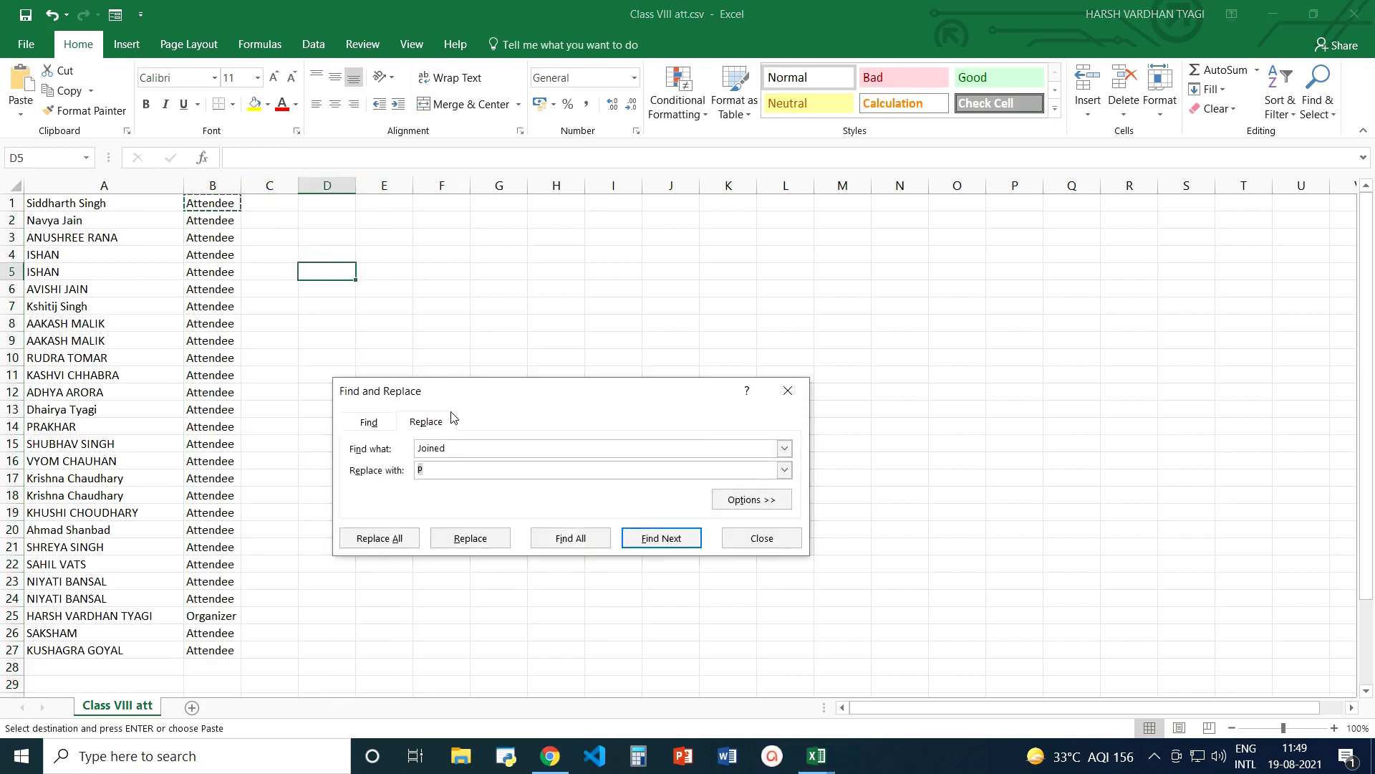
{"action": "key", "text": "ctrl+v"}
{"action": "left_click", "coordinate": [397, 542]}
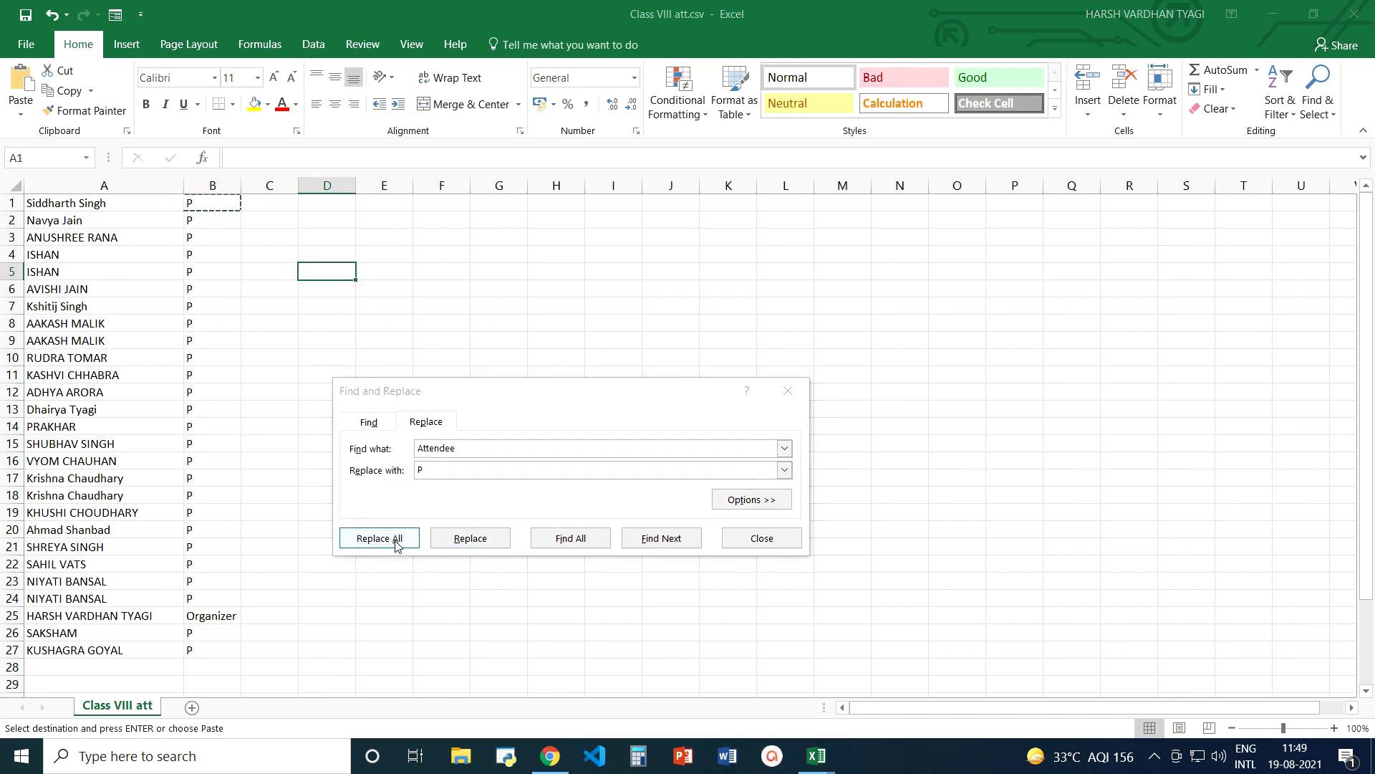
{"action": "left_click", "coordinate": [679, 430]}
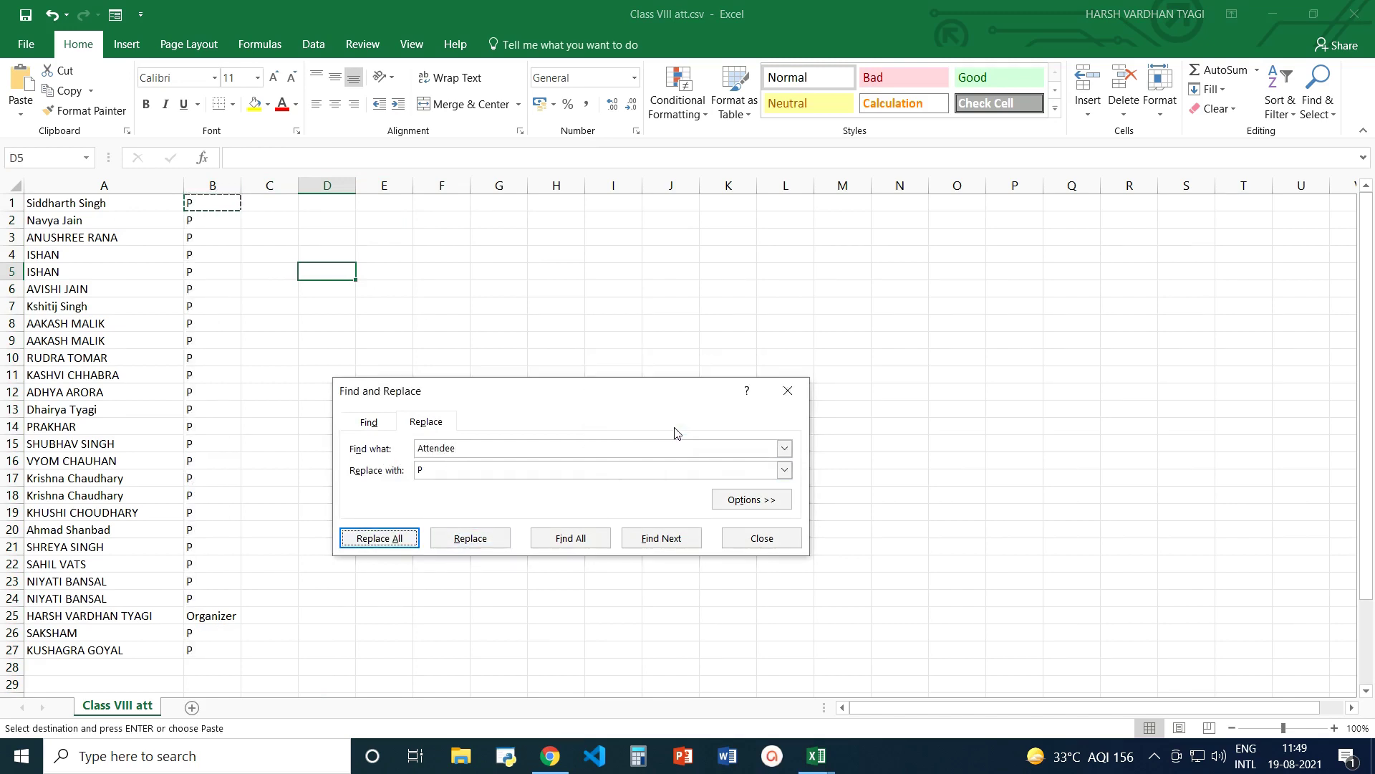
Finish the replacement, glance at ATTENDANCE VIII-A.xlsx, and delete the Organizer row 25 from Class VIII att.csv
{"action": "left_click", "coordinate": [737, 536]}
{"action": "mouse_move", "coordinate": [817, 756]}
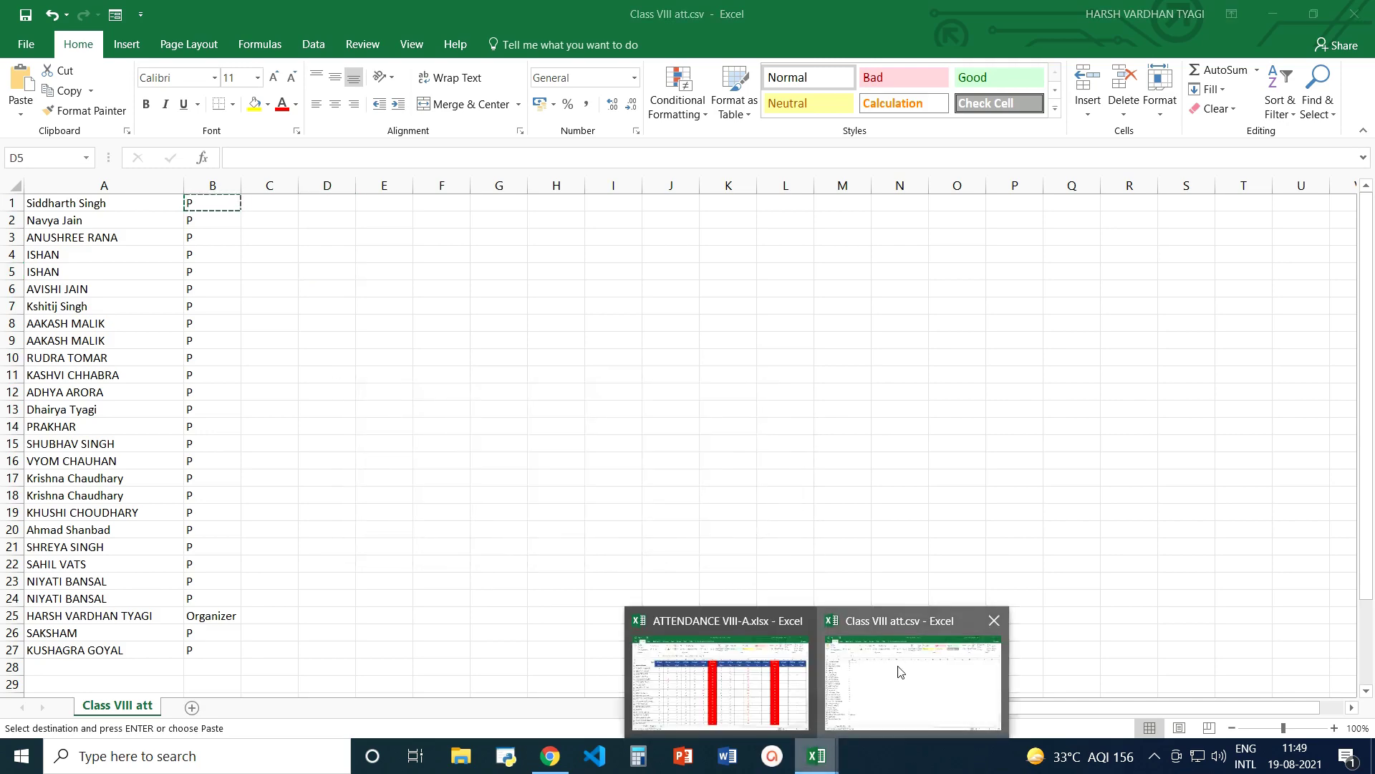
{"action": "left_click", "coordinate": [774, 681]}
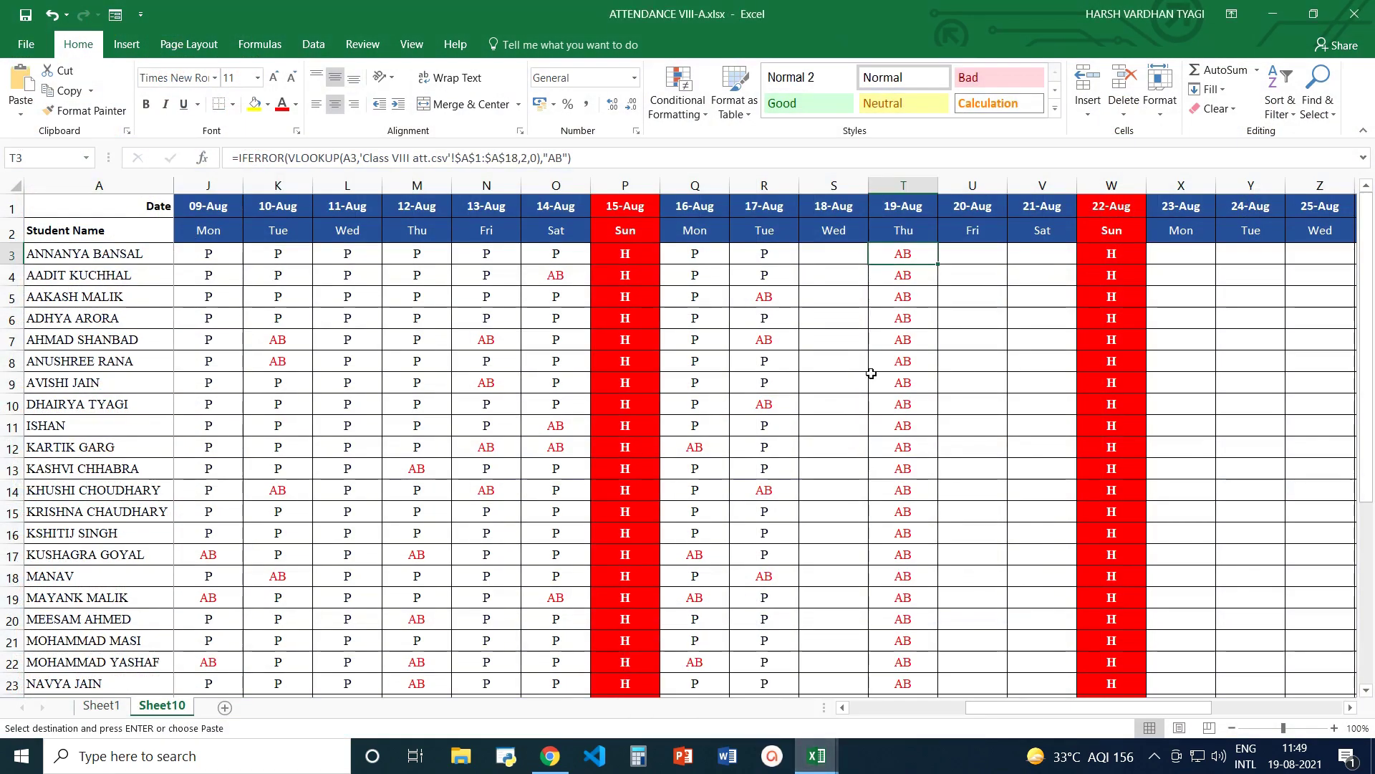
{"action": "mouse_move", "coordinate": [817, 753]}
{"action": "left_click", "coordinate": [826, 681]}
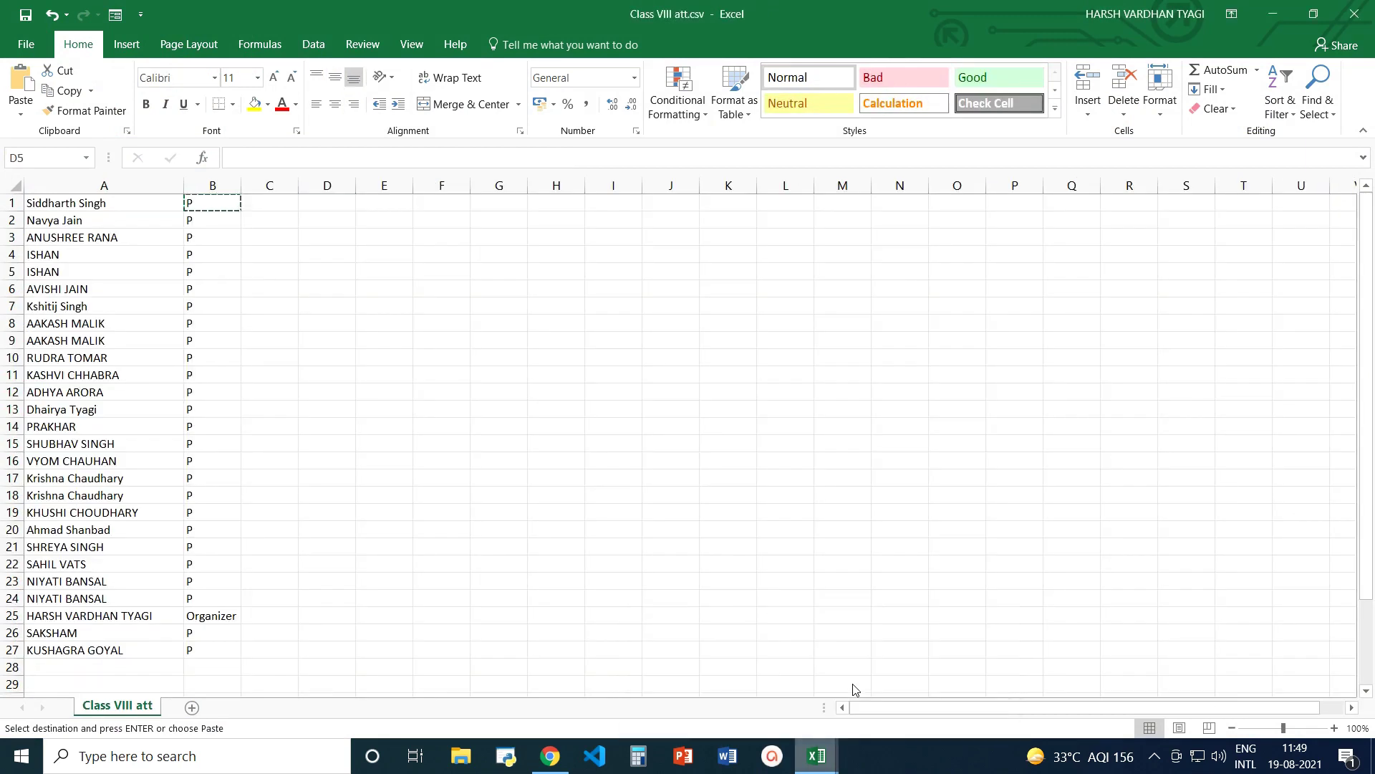
{"action": "left_click", "coordinate": [8, 615]}
{"action": "right_click", "coordinate": [10, 617]}
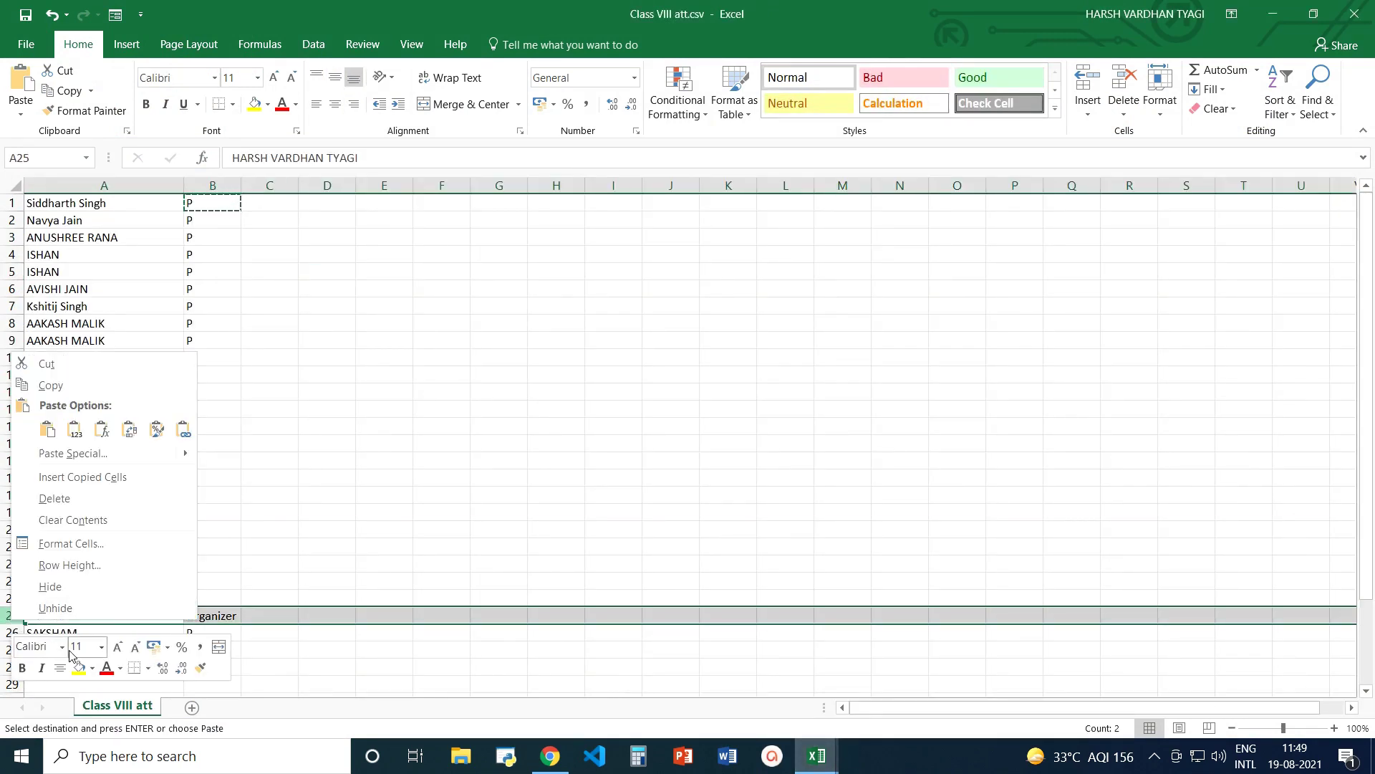
{"action": "left_click", "coordinate": [52, 500]}
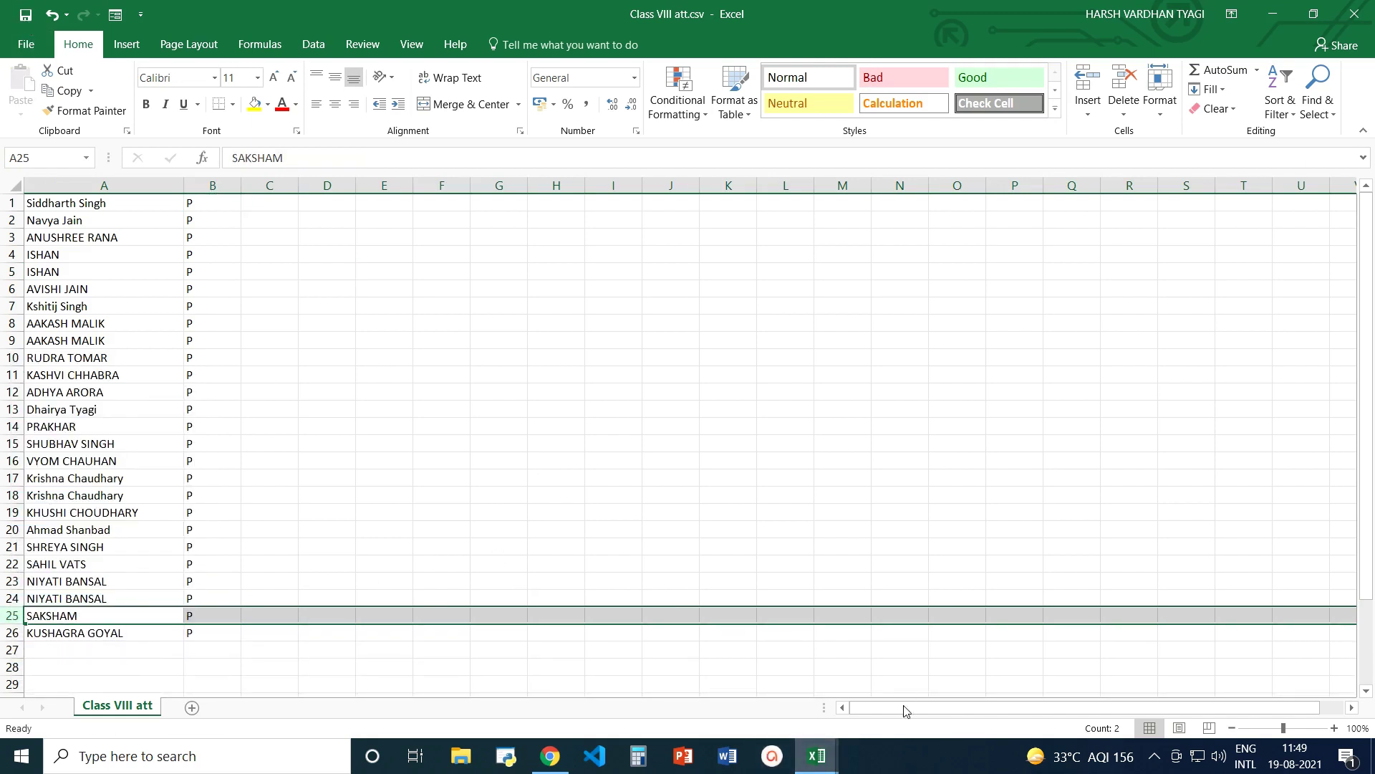
Remove the old table range 'Class VIII att.csv'!$A$1:$A$18 from the VLOOKUP in T3 of ATTENDANCE VIII-A.xlsx
{"action": "mouse_move", "coordinate": [833, 769]}
{"action": "left_click", "coordinate": [756, 705]}
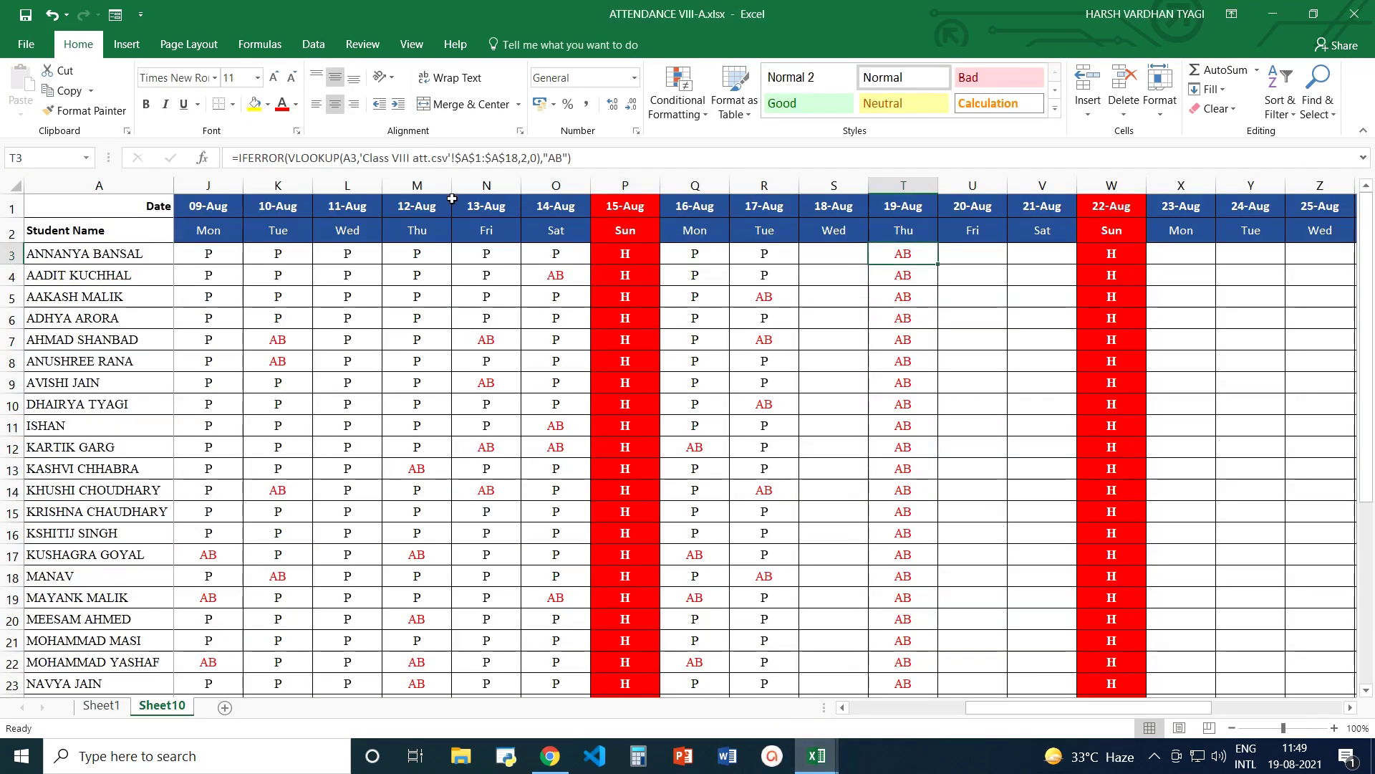
{"action": "left_click", "coordinate": [364, 160]}
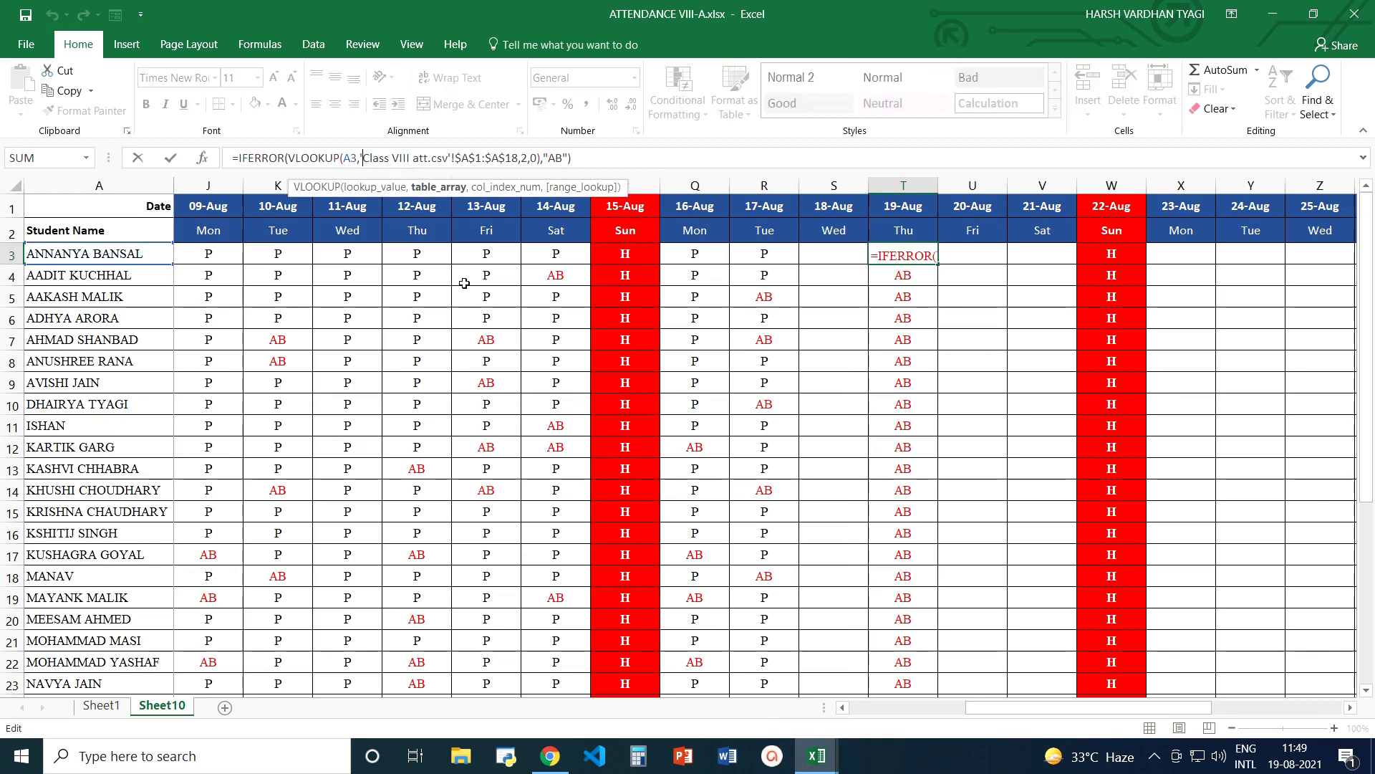
{"action": "key", "text": "BackSpace"}
{"action": "key", "text": "Delete"}
{"action": "key", "text": "Delete"}
{"action": "key", "text": "Delete"}
{"action": "key", "text": "Delete"}
{"action": "key", "text": "Delete"}
{"action": "key", "text": "Delete"}
{"action": "key", "text": "Delete"}
{"action": "key", "text": "Delete"}
{"action": "key", "text": "Delete"}
{"action": "key", "text": "Delete"}
{"action": "key", "text": "Delete"}
{"action": "key", "text": "Delete"}
{"action": "key", "text": "Delete"}
{"action": "key", "text": "Delete"}
{"action": "key", "text": "Delete"}
{"action": "key", "text": "Delete"}
{"action": "key", "text": "Delete"}
{"action": "key", "text": "Delete"}
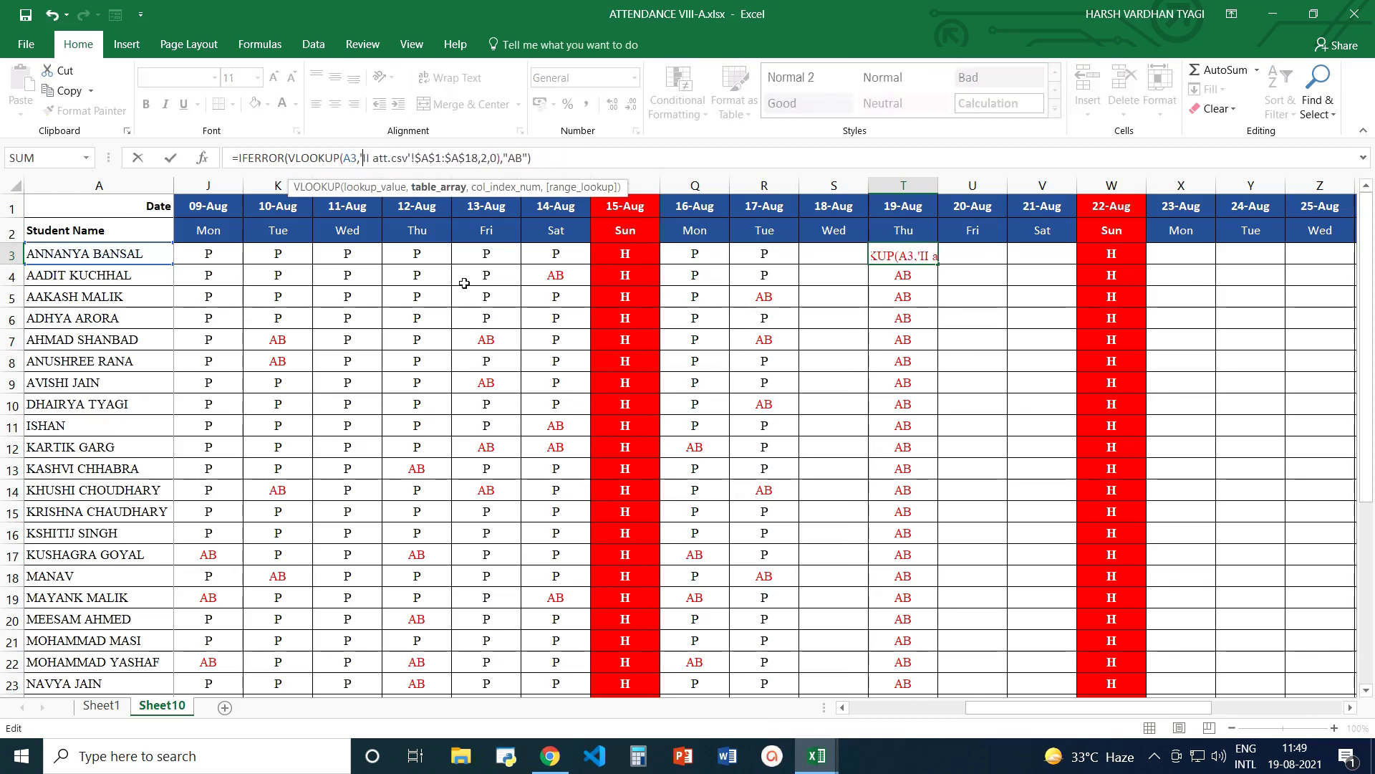
{"action": "key", "text": "Delete"}
{"action": "key", "text": "Delete"}
{"action": "key", "text": "Delete"}
{"action": "key", "text": "Delete"}
{"action": "key", "text": "Delete"}
{"action": "key", "text": "Delete"}
{"action": "key", "text": "Delete"}
{"action": "key", "text": "Delete"}
{"action": "key", "text": "Delete"}
{"action": "key", "text": "Delete"}
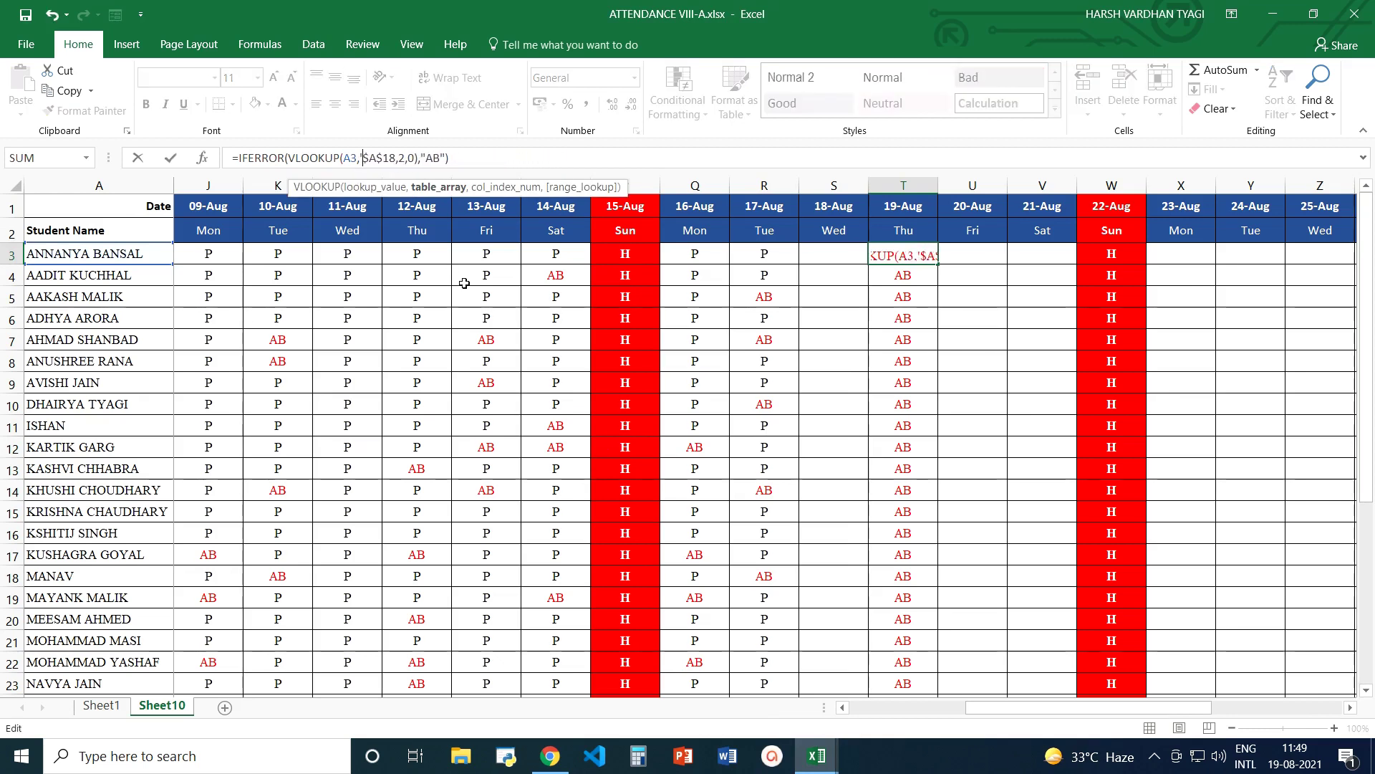
{"action": "key", "text": "Delete"}
{"action": "key", "text": "BackSpace"}
Set the VLOOKUP table range in T3 to $A$1:$B$26 of Class VIII att.csv and commit the formula
{"action": "mouse_move", "coordinate": [816, 756]}
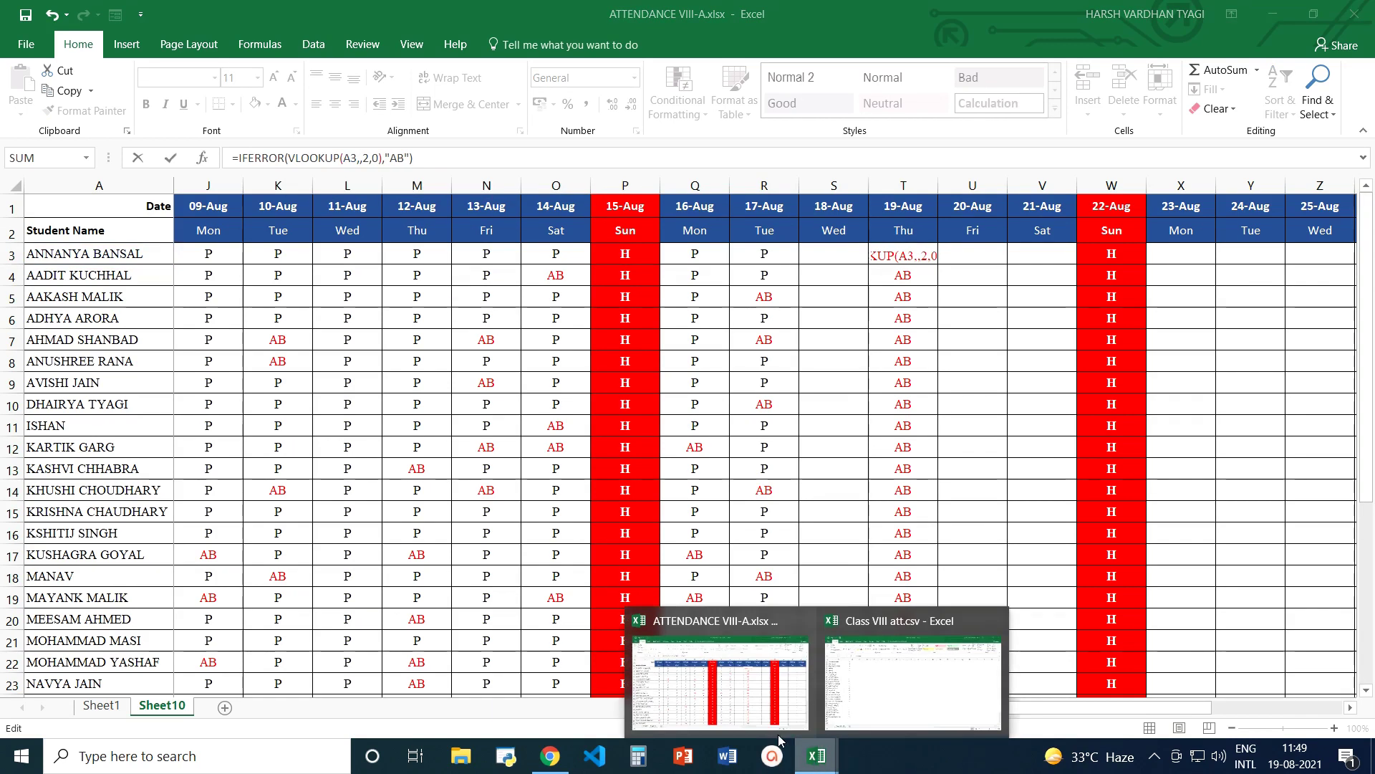
{"action": "left_click", "coordinate": [853, 692]}
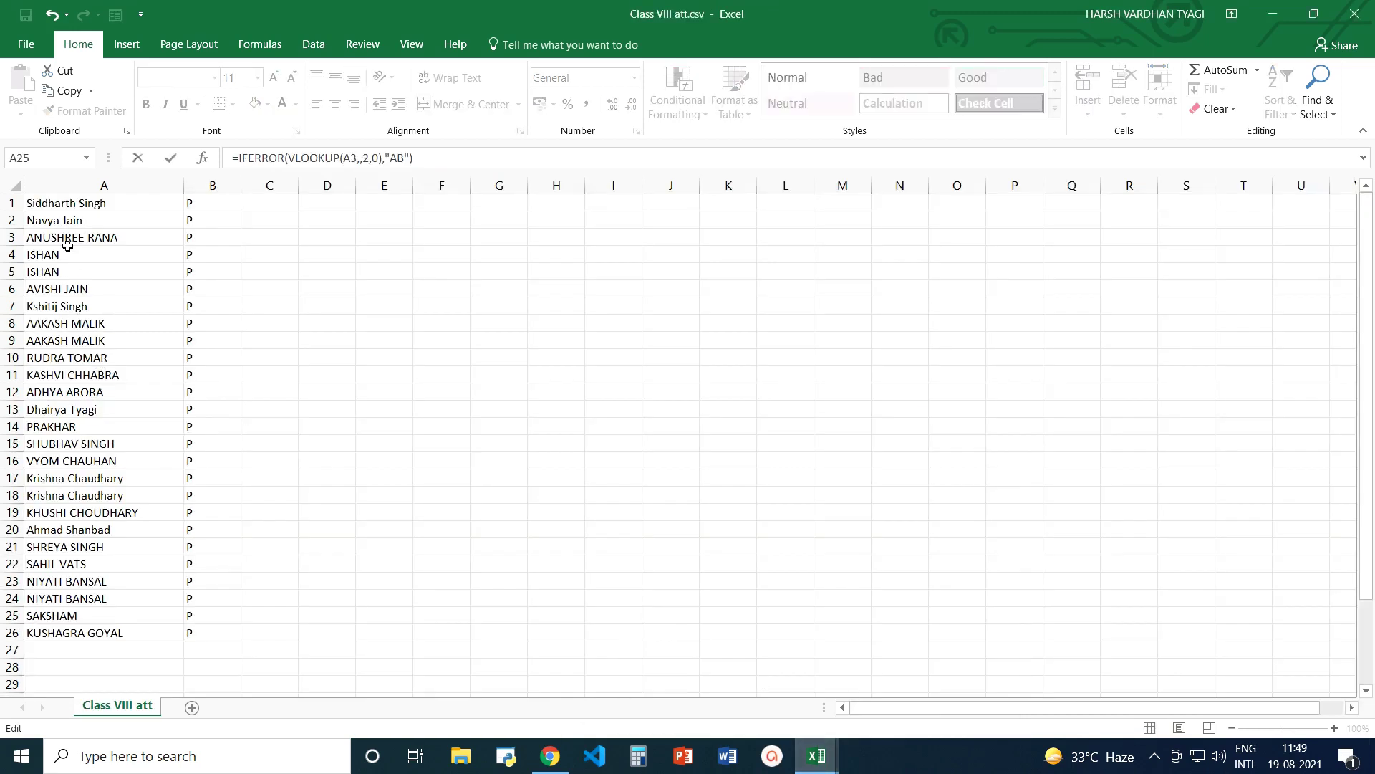
{"action": "left_click", "coordinate": [117, 210]}
{"action": "left_click_drag", "start_coordinate": [117, 210], "coordinate": [211, 641]}
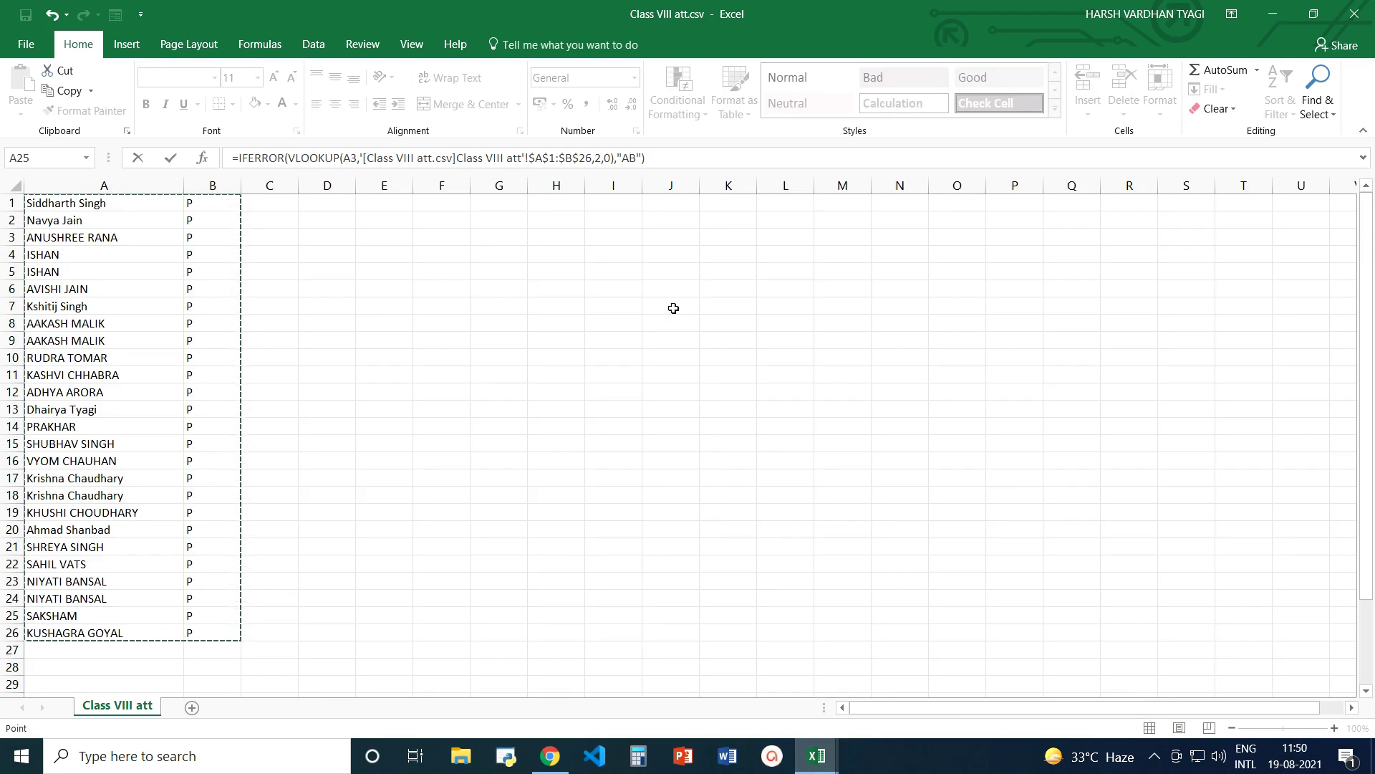
{"action": "left_click", "coordinate": [678, 155]}
{"action": "key", "text": "Return"}
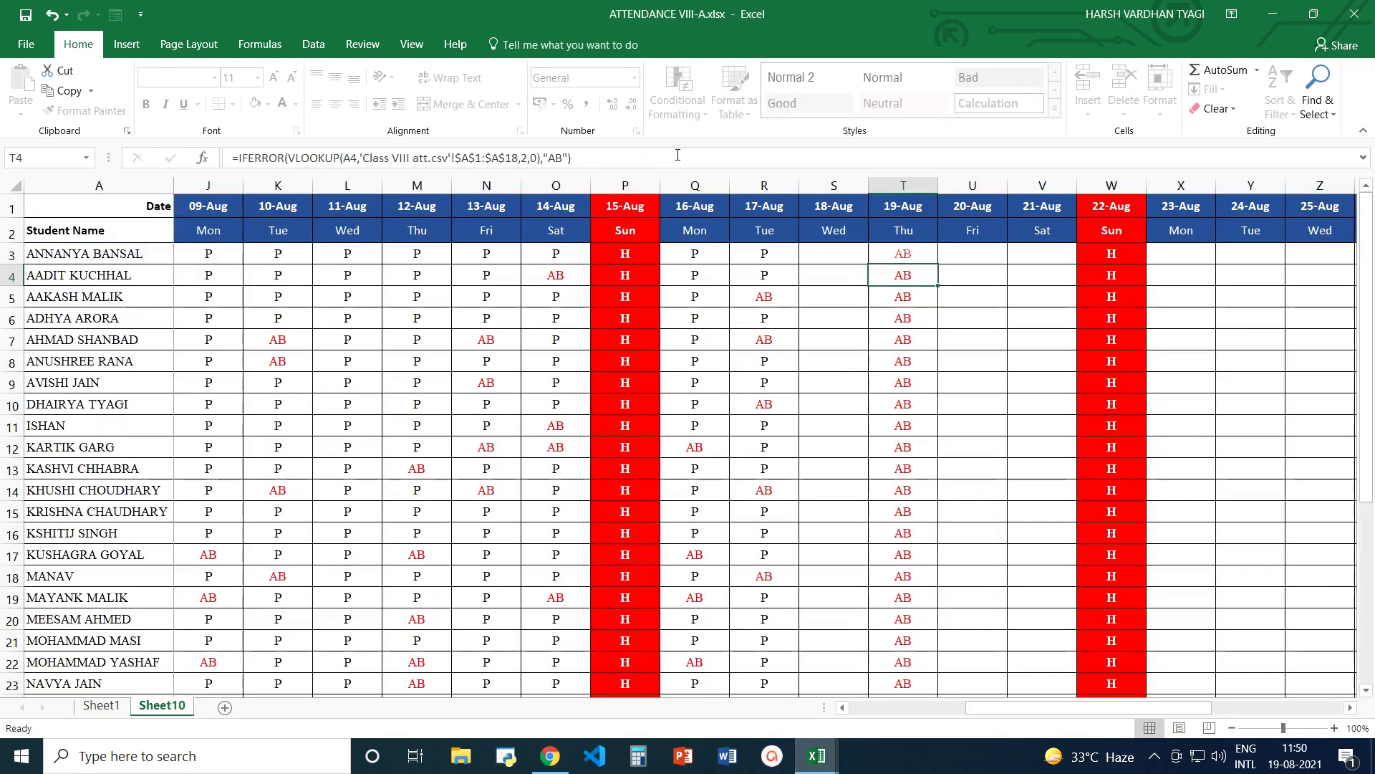
Fill the T3 formula down the 19-Aug column to T35 and check the count formulas in T37 and T38
{"action": "left_click", "coordinate": [902, 256]}
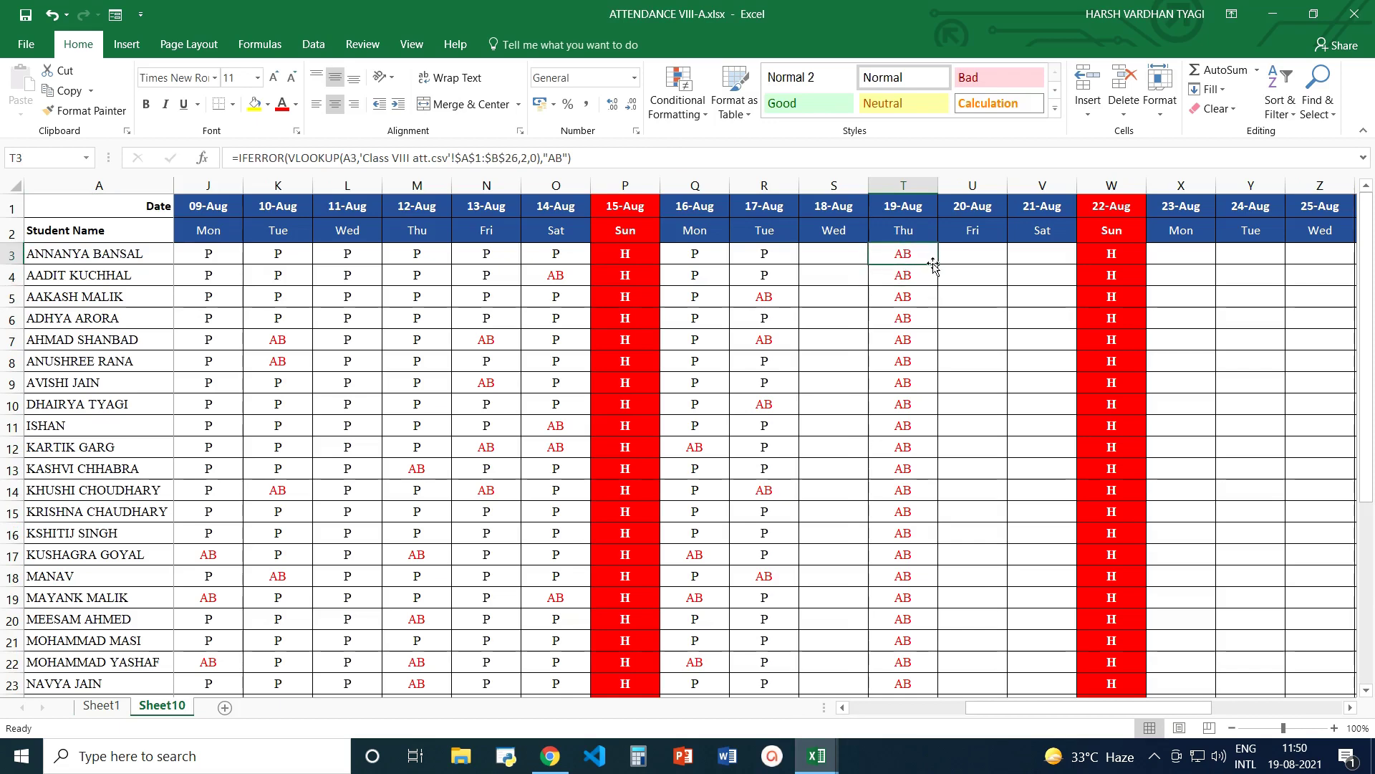
{"action": "left_click_drag", "start_coordinate": [937, 264], "coordinate": [920, 659]}
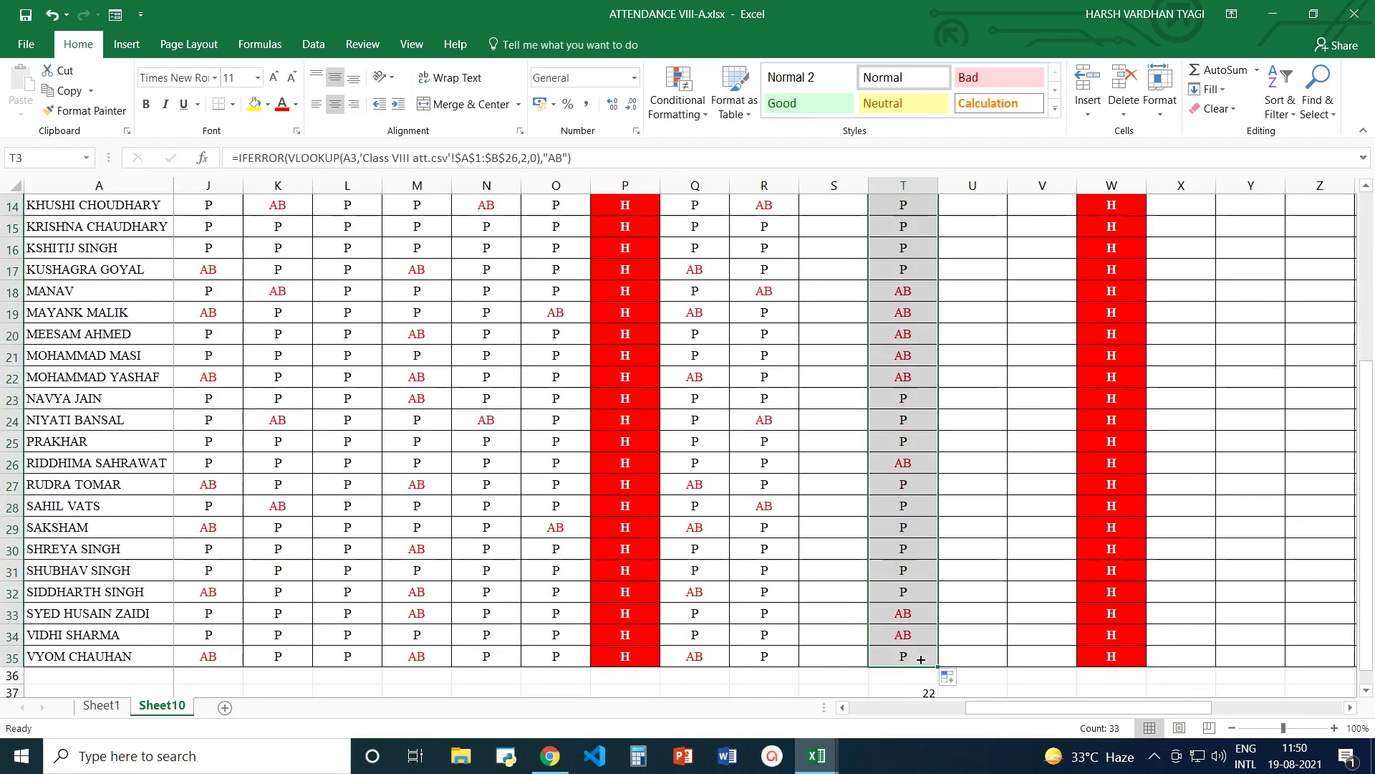
{"action": "scroll", "coordinate": [929, 609], "scroll_direction": "down", "scroll_amount": 2}
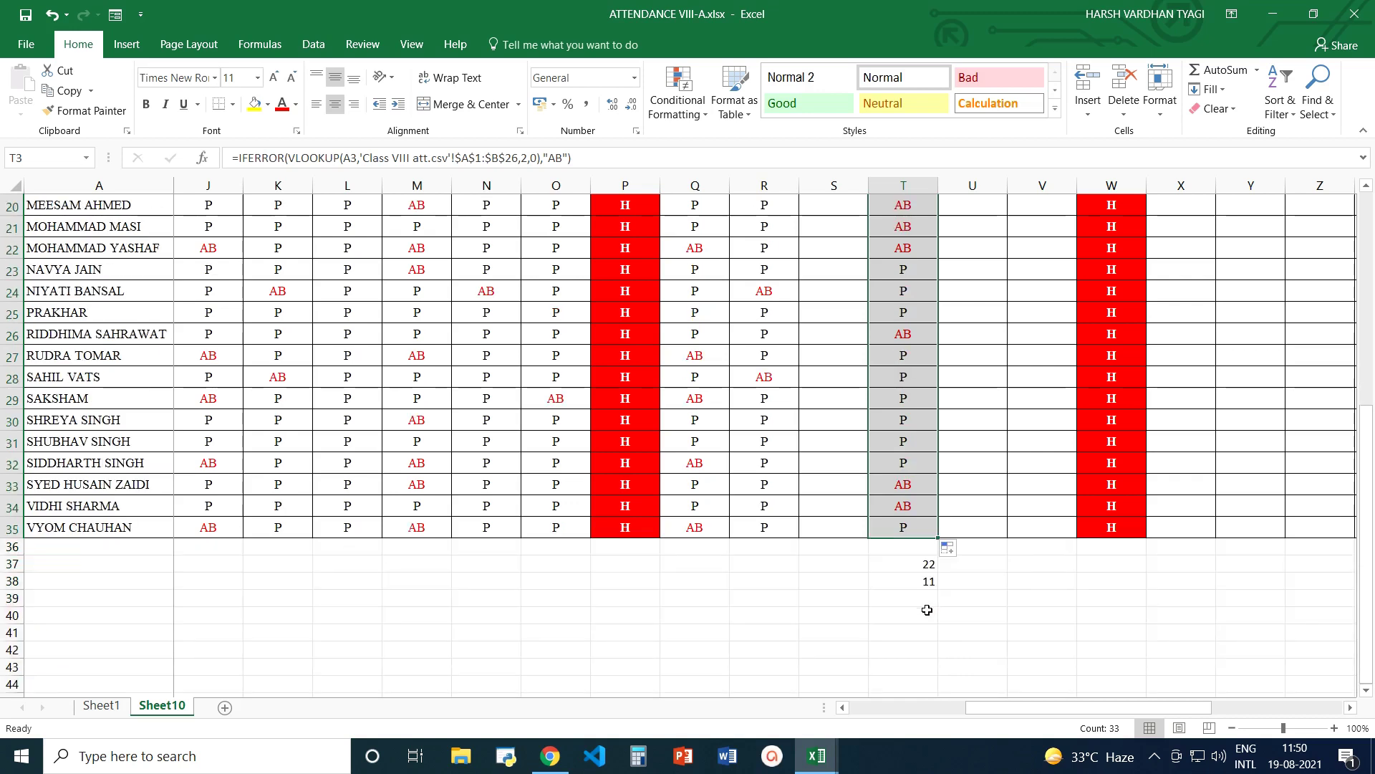
{"action": "left_click", "coordinate": [917, 564]}
{"action": "left_click", "coordinate": [912, 582]}
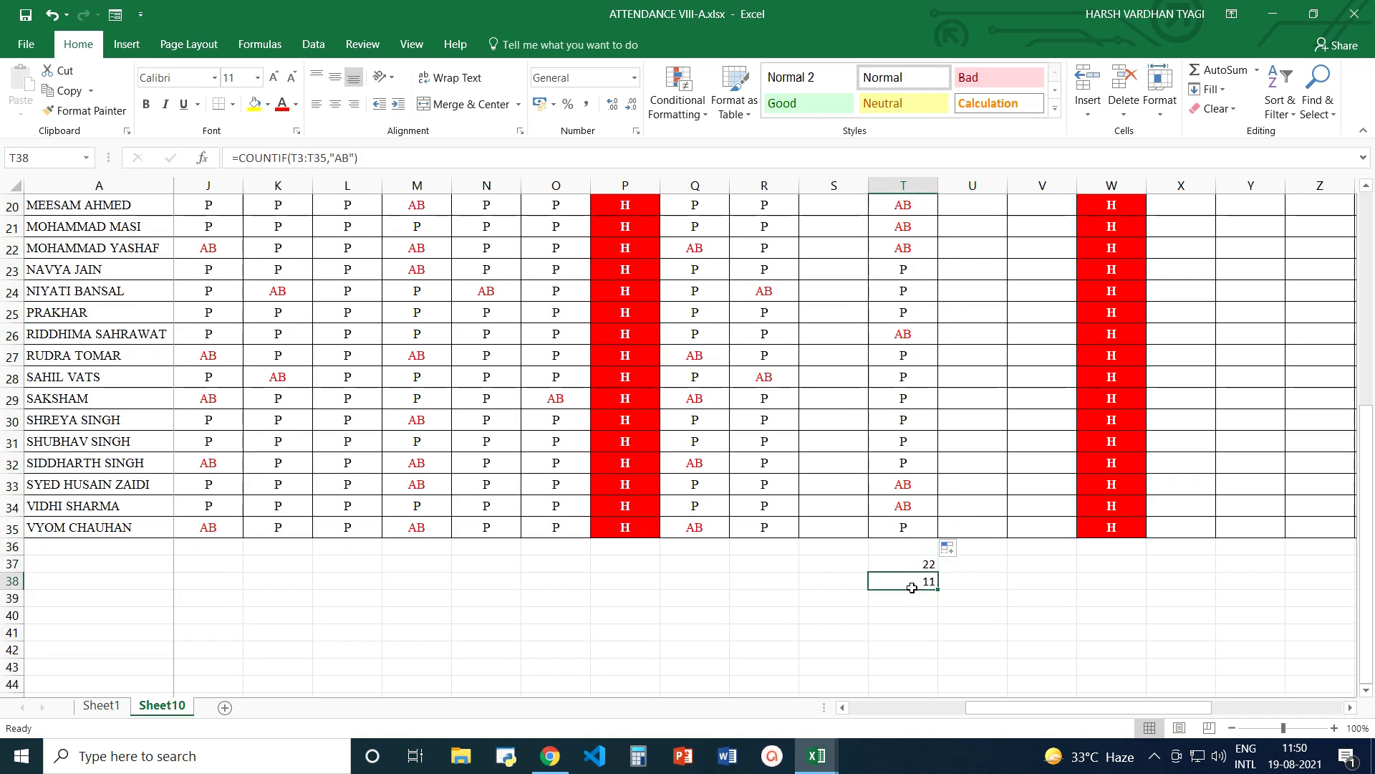
{"action": "scroll", "coordinate": [907, 328], "scroll_direction": "up", "scroll_amount": 6}
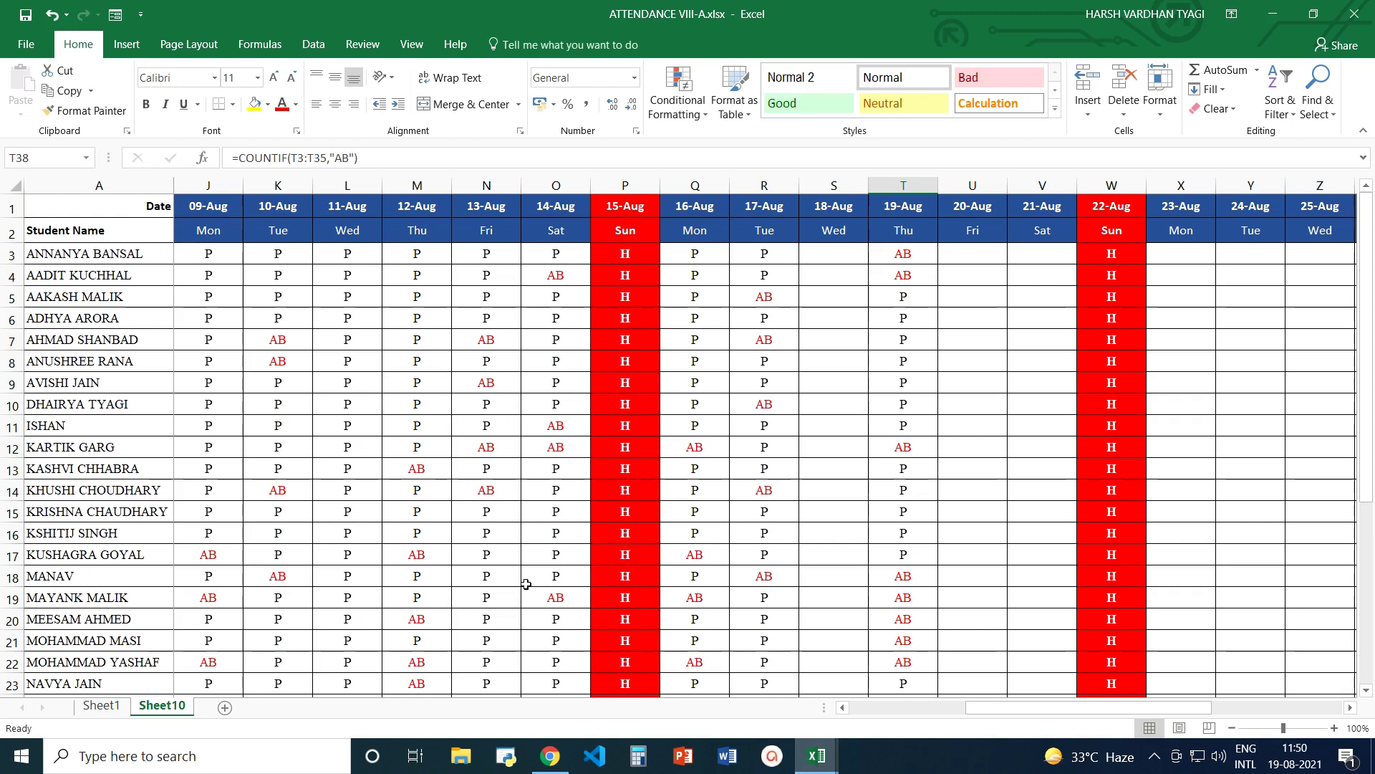
Compare the student name in A4 of Class VIII att.csv with A11 and its 19-Aug formula in ATTENDANCE VIII-A.xlsx
{"action": "left_click", "coordinate": [817, 756]}
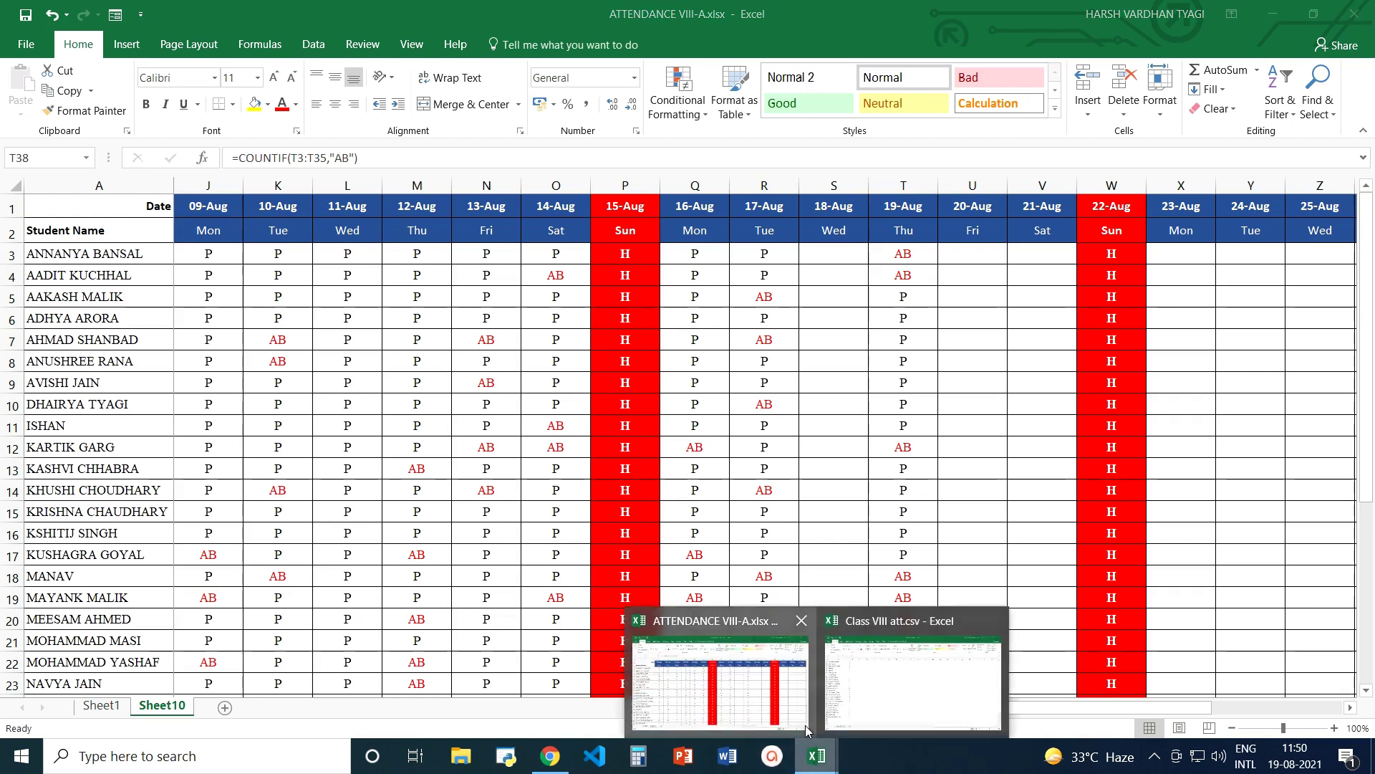
{"action": "left_click", "coordinate": [867, 702]}
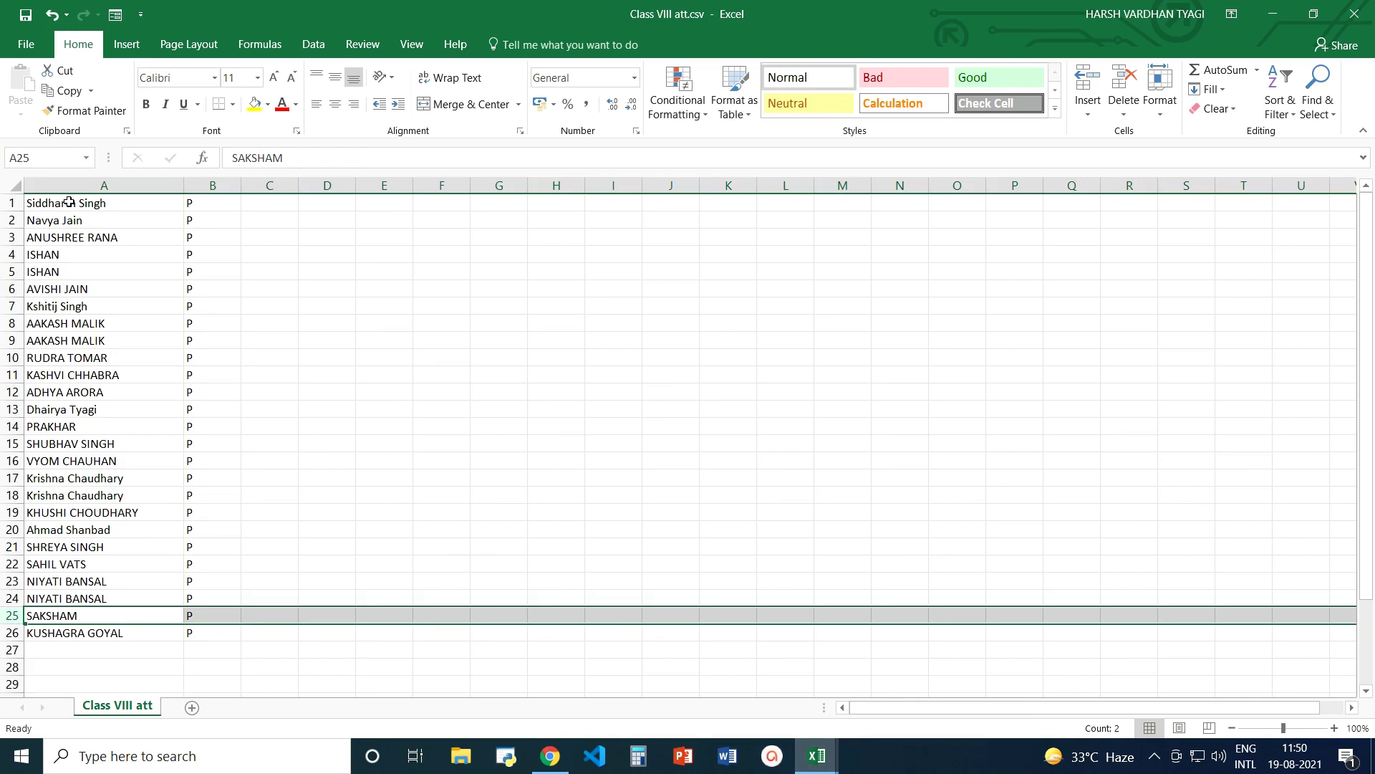
{"action": "left_click", "coordinate": [64, 254]}
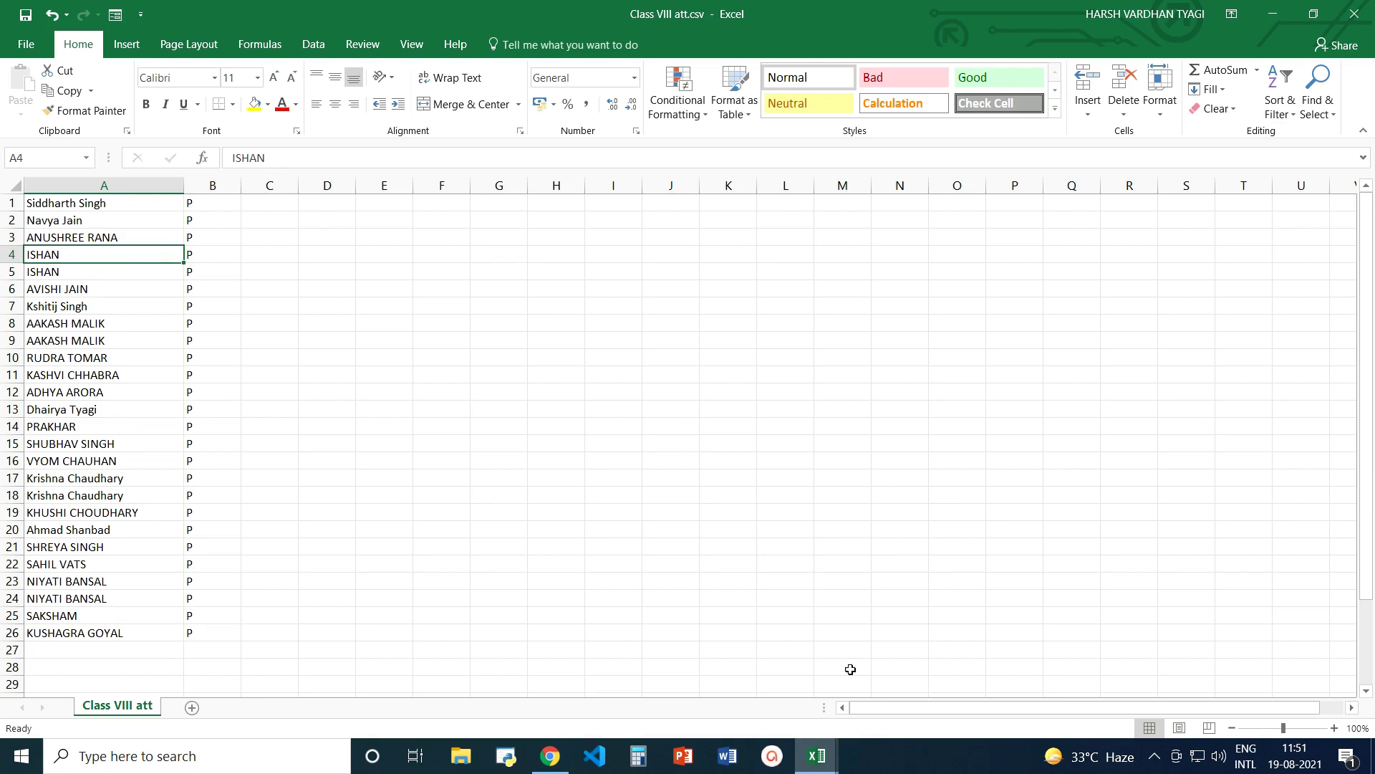
{"action": "mouse_move", "coordinate": [822, 769]}
{"action": "left_click", "coordinate": [717, 684]}
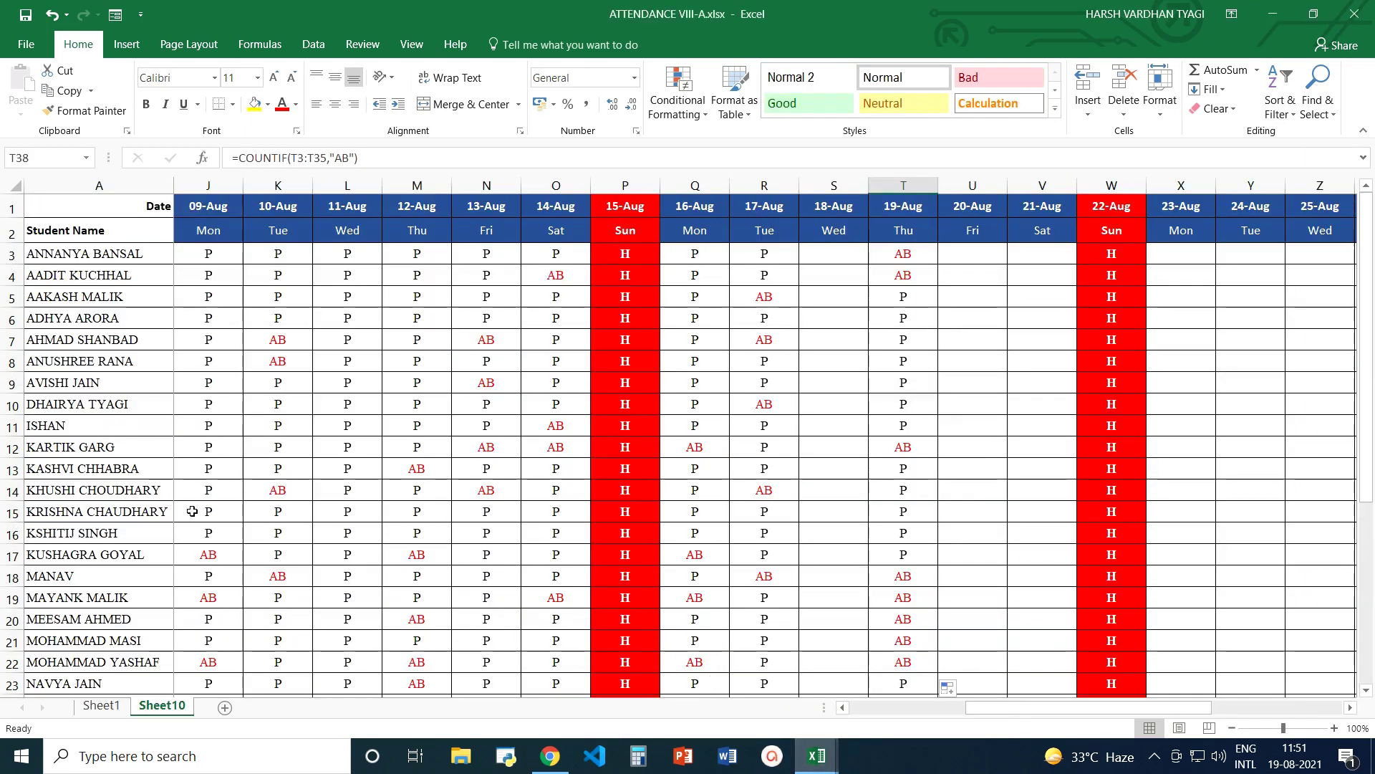
{"action": "left_click", "coordinate": [92, 429]}
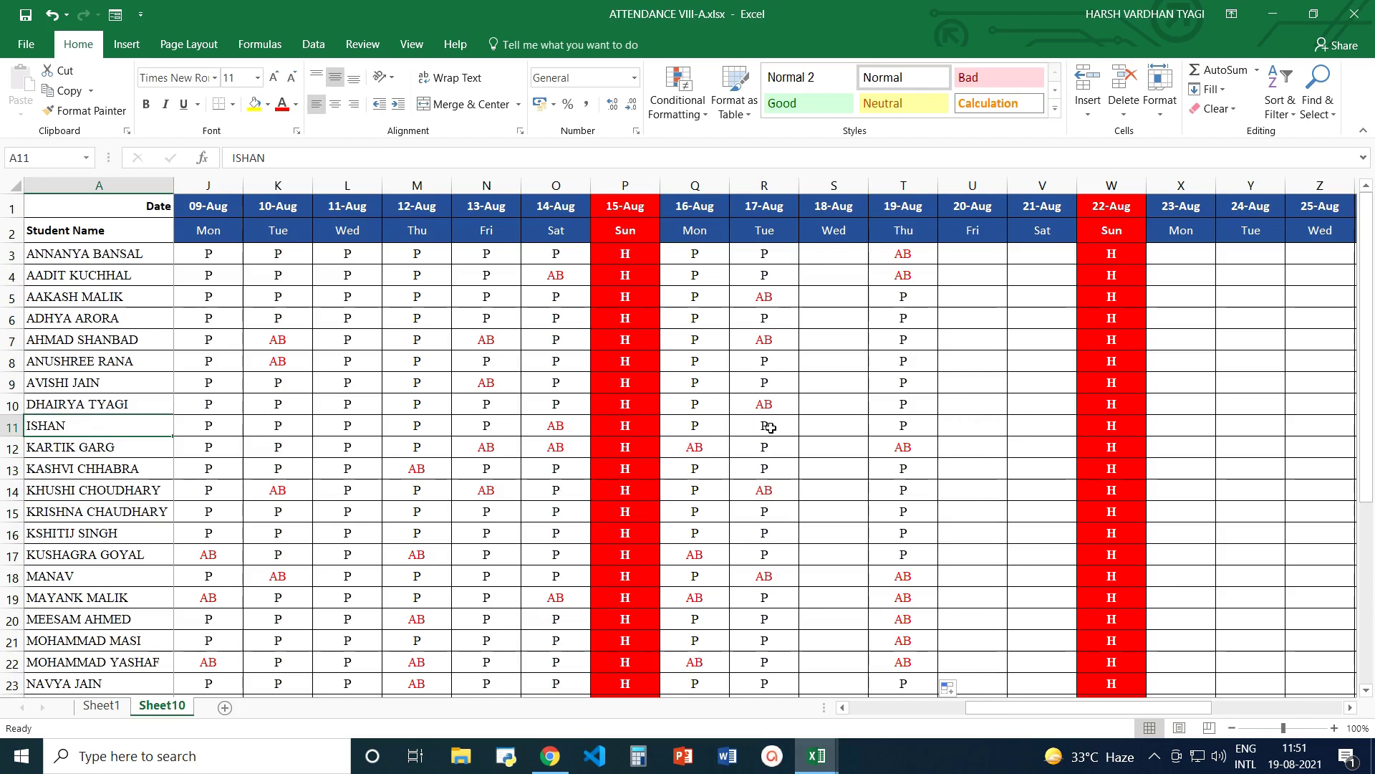
{"action": "left_click", "coordinate": [907, 423]}
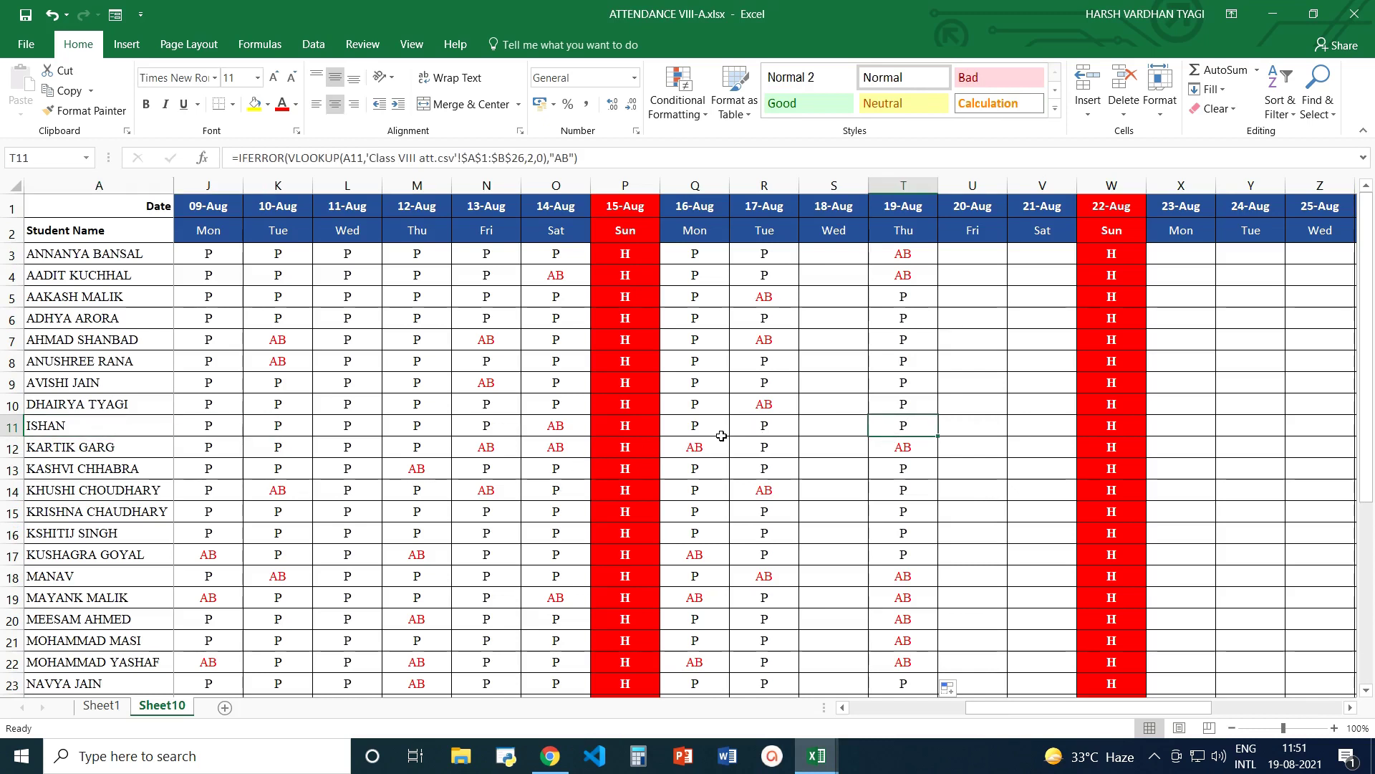
Append a surname to the student's name in A11 of ATTENDANCE VIII-A.xlsx
{"action": "left_click", "coordinate": [144, 430]}
{"action": "left_click", "coordinate": [292, 165]}
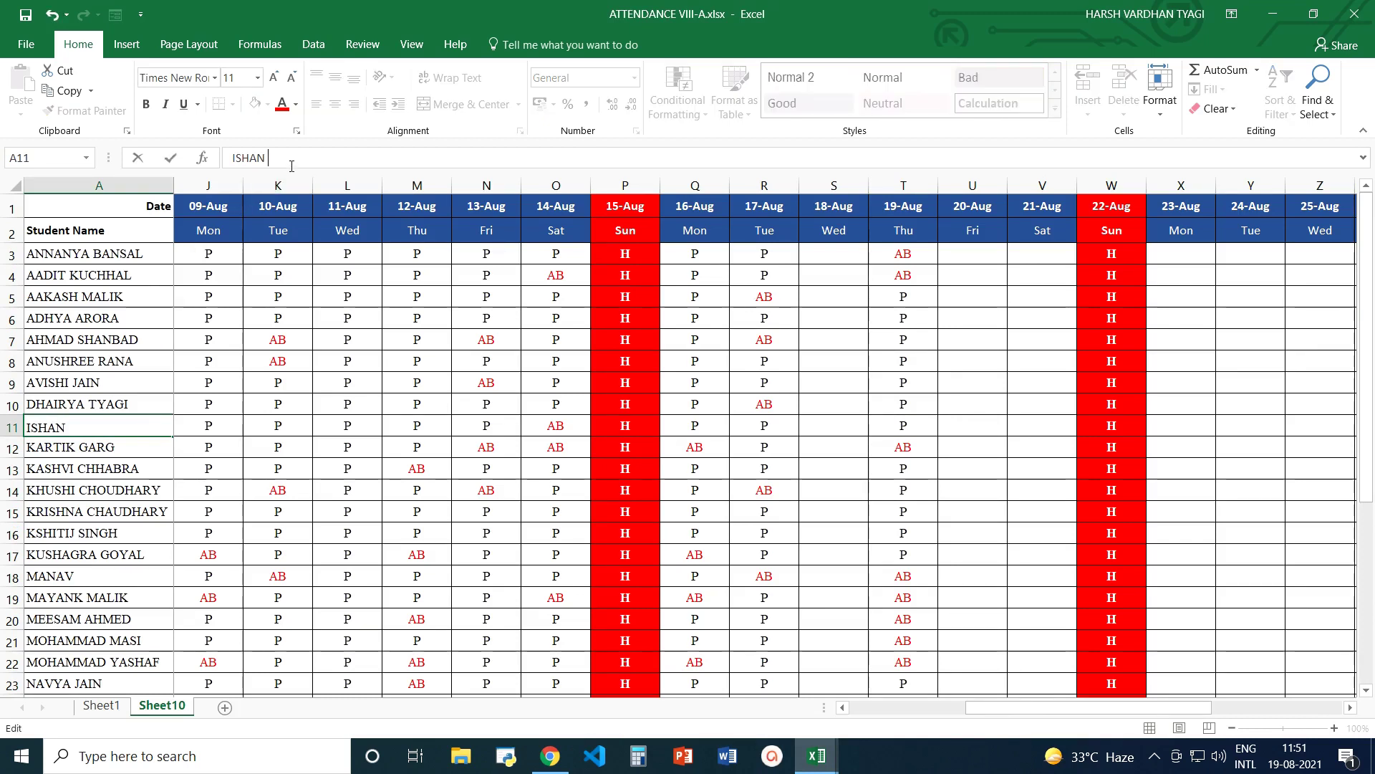
{"action": "type", "text": "ARORA"}
{"action": "key", "text": "Return"}
{"action": "left_click", "coordinate": [129, 426]}
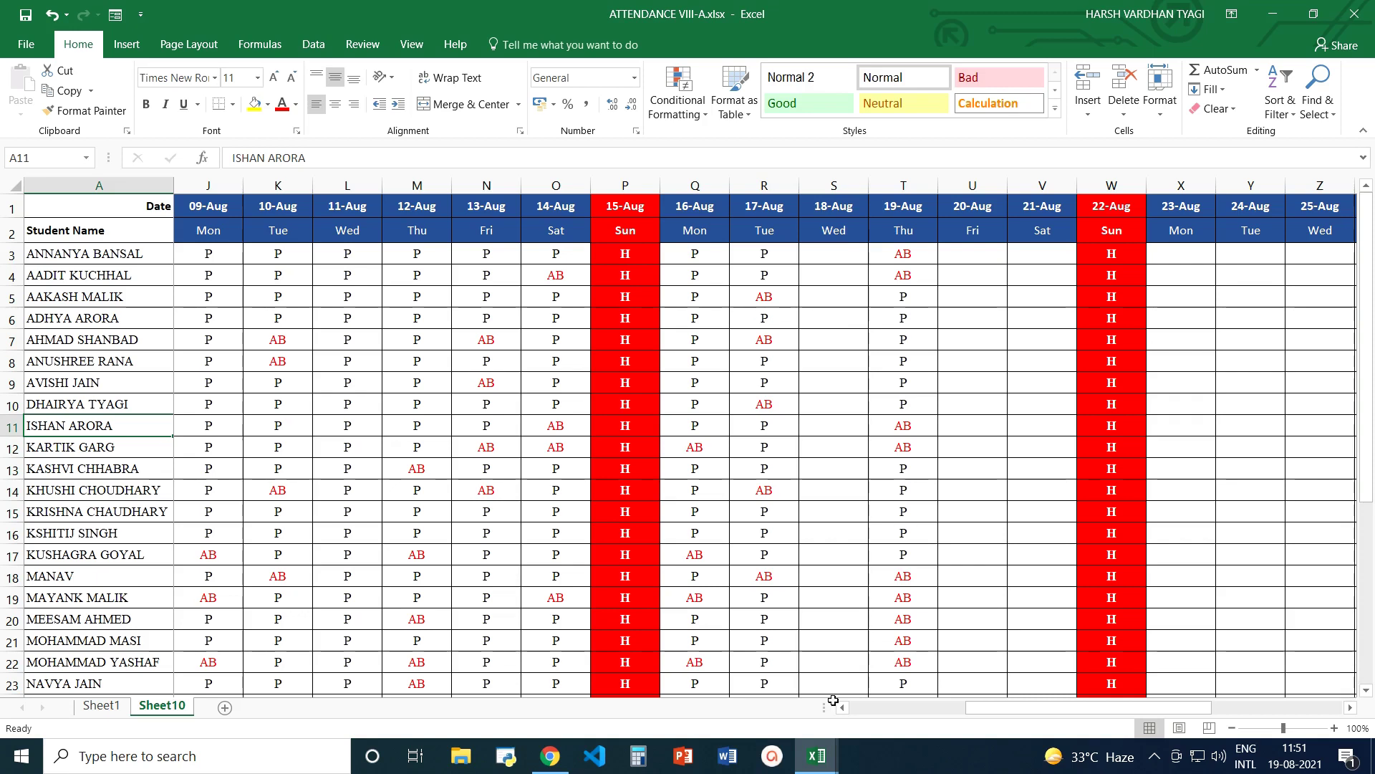
Check the name spellings in Class VIII att.csv against the changed name, then minimize it to return to ATTENDANCE VIII-A.xlsx
{"action": "mouse_move", "coordinate": [807, 769]}
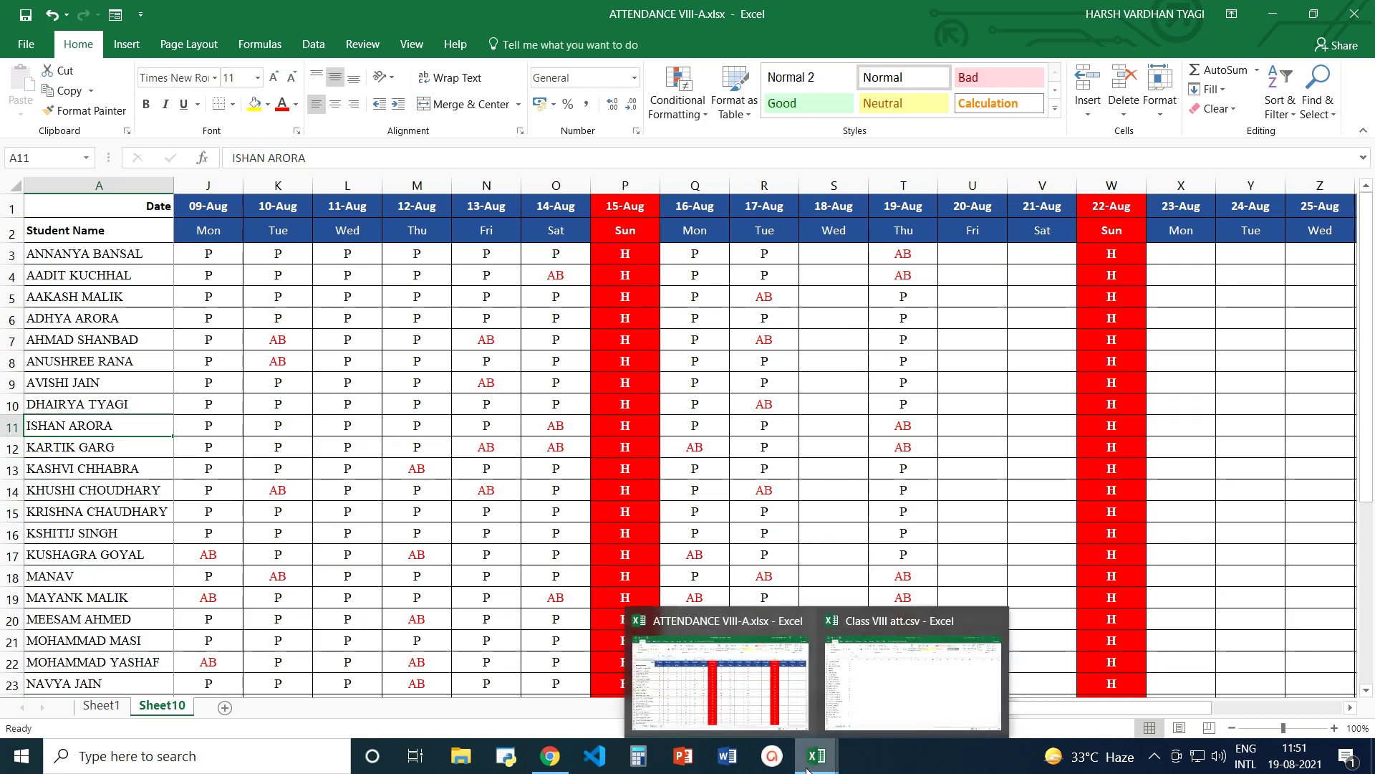
{"action": "left_click", "coordinate": [853, 705]}
{"action": "left_click", "coordinate": [44, 311]}
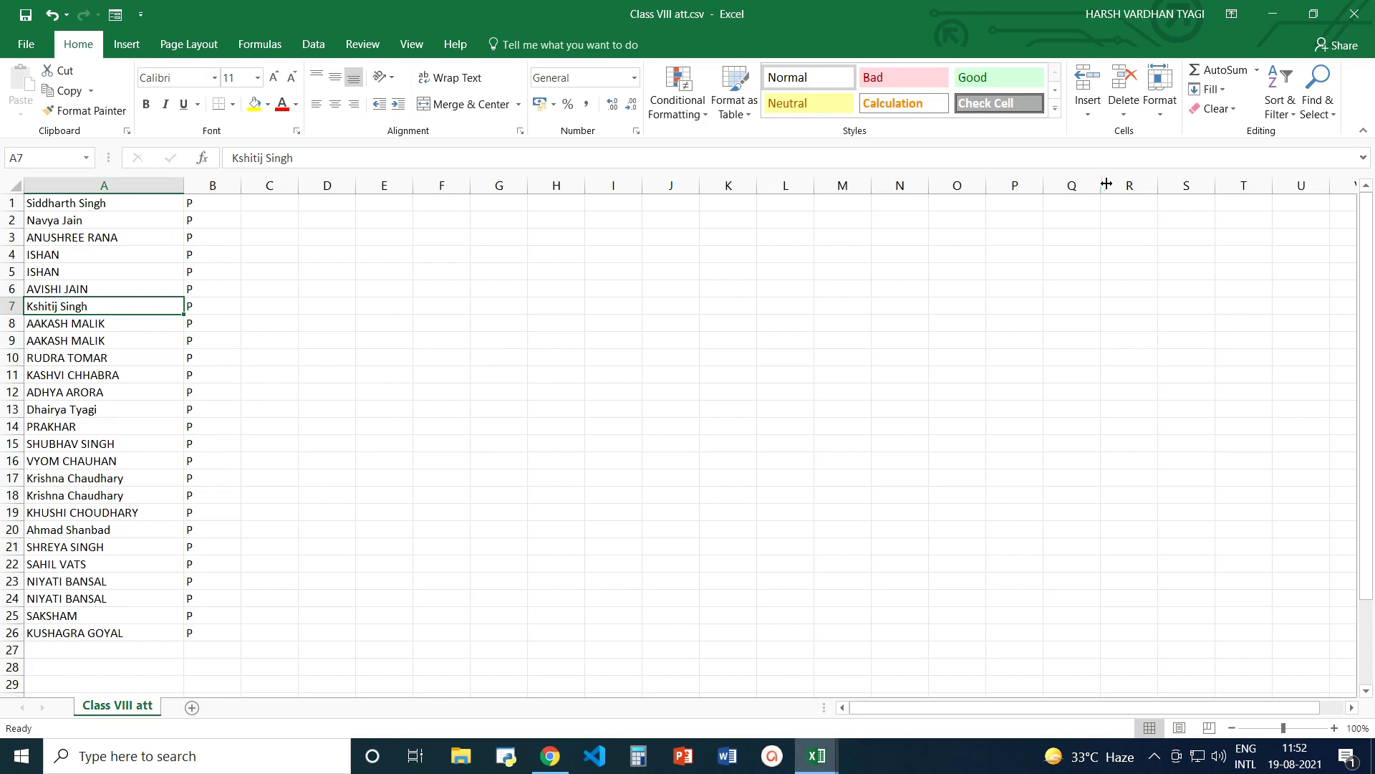
{"action": "left_click", "coordinate": [1272, 13]}
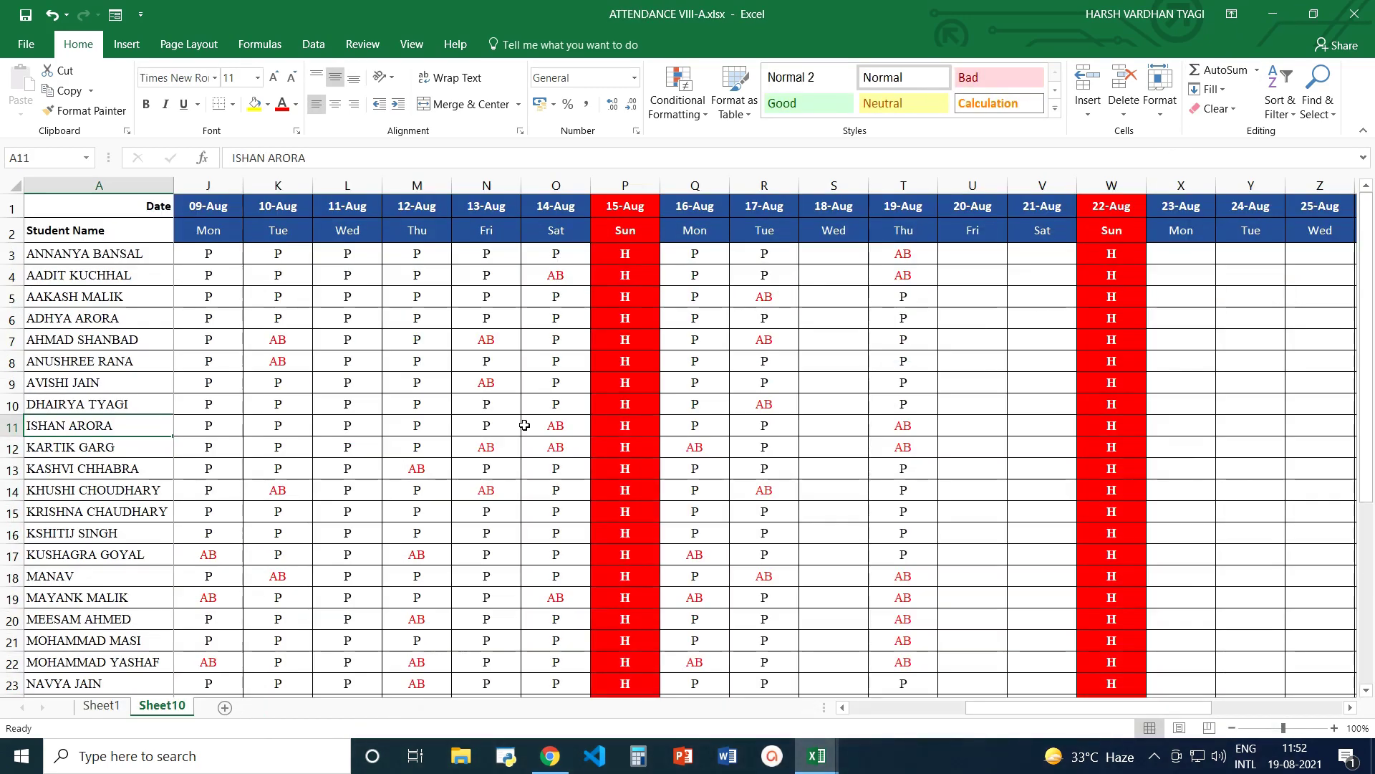